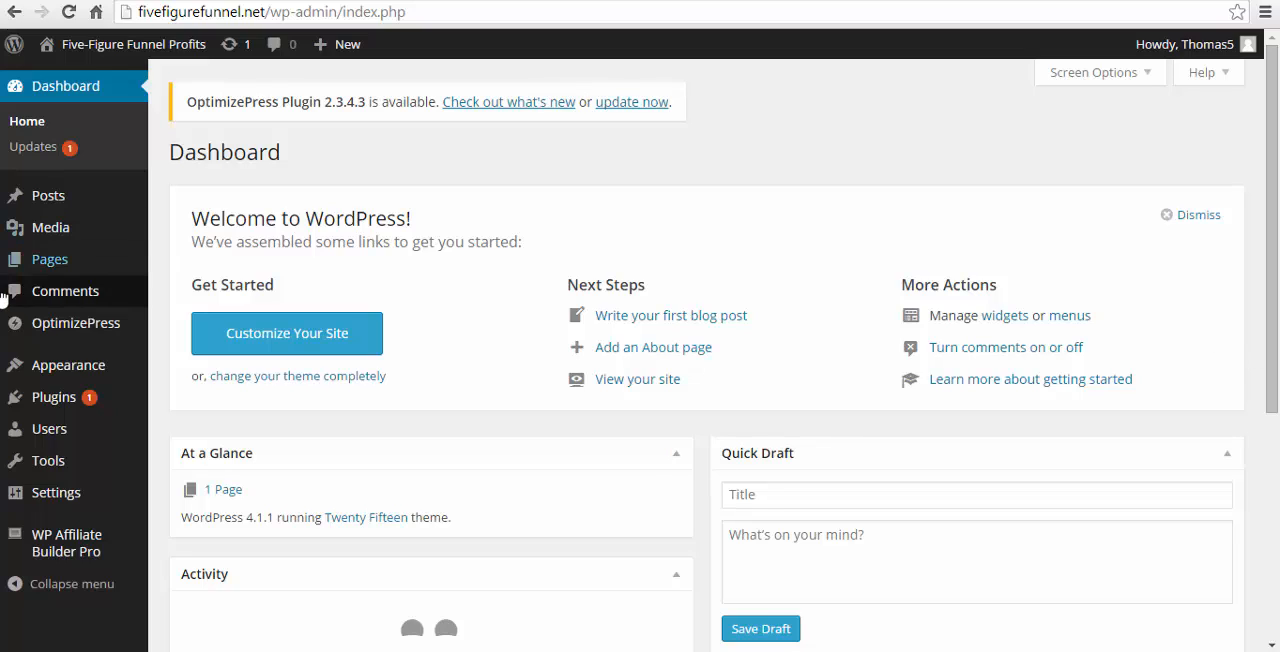
- Start a new OptimizePress page named "sales page" in the Page Builder, using the Blank Page preset, and continue to the page type
{"action": "mouse_move", "coordinate": [33, 326]}
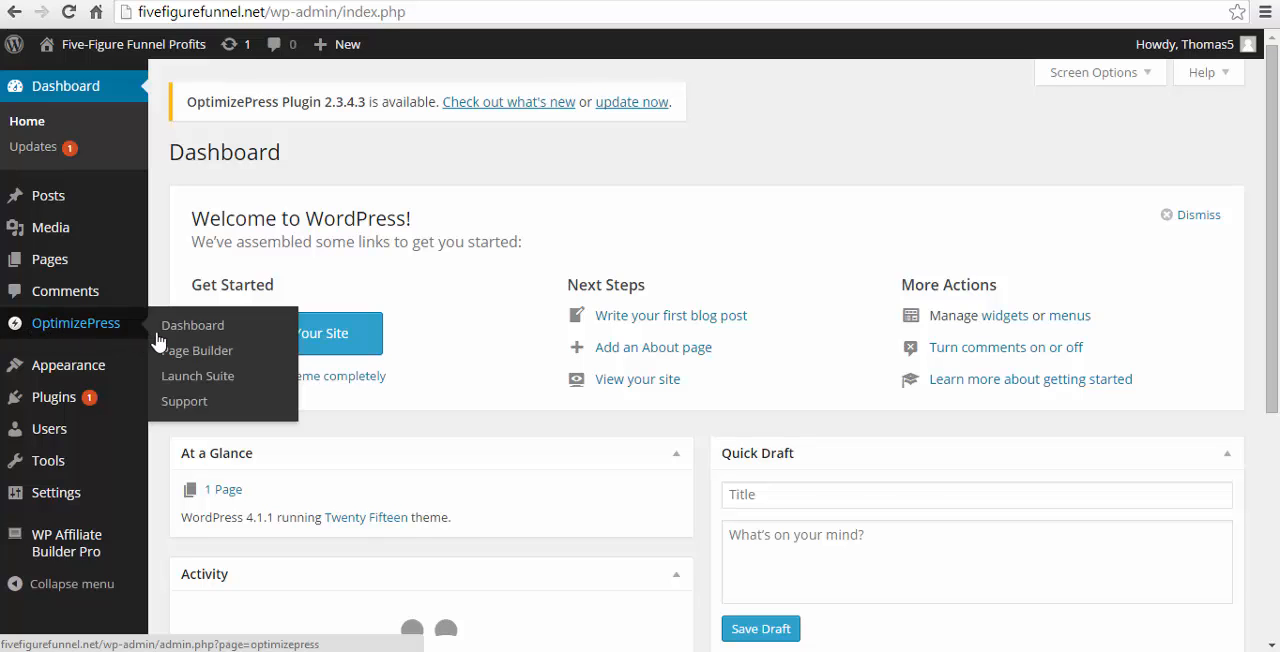
{"action": "left_click", "coordinate": [194, 360]}
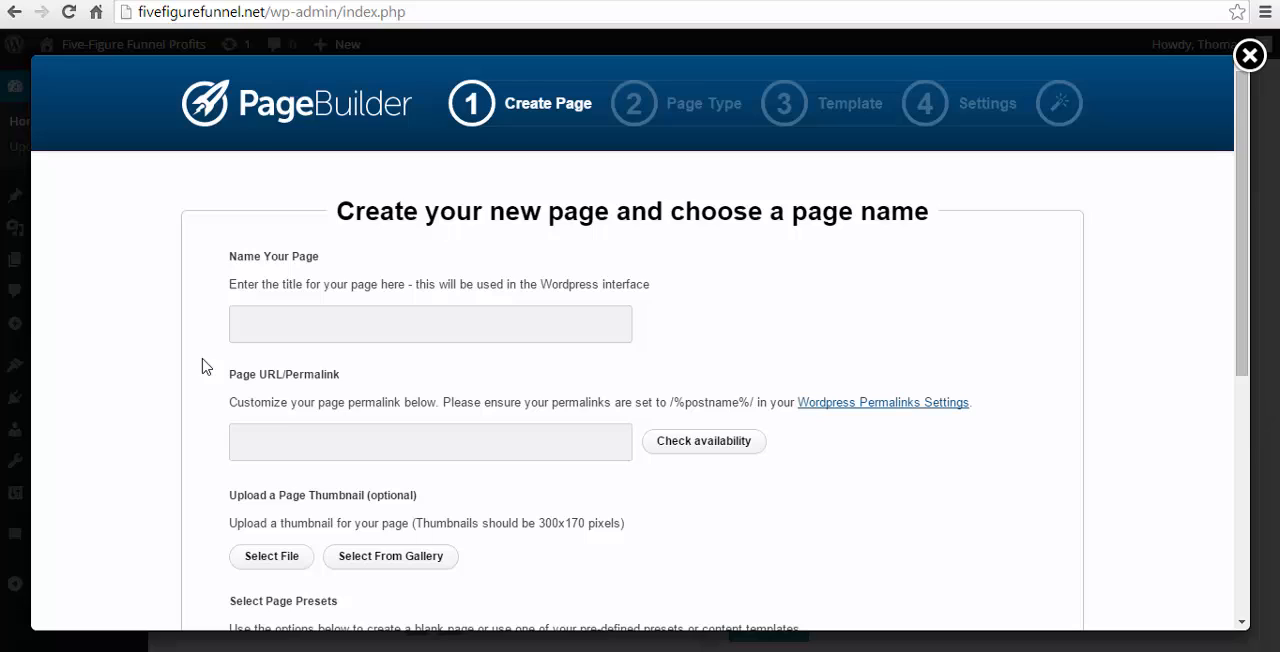
{"action": "left_click", "coordinate": [400, 325]}
{"action": "type", "text": "sales page"}
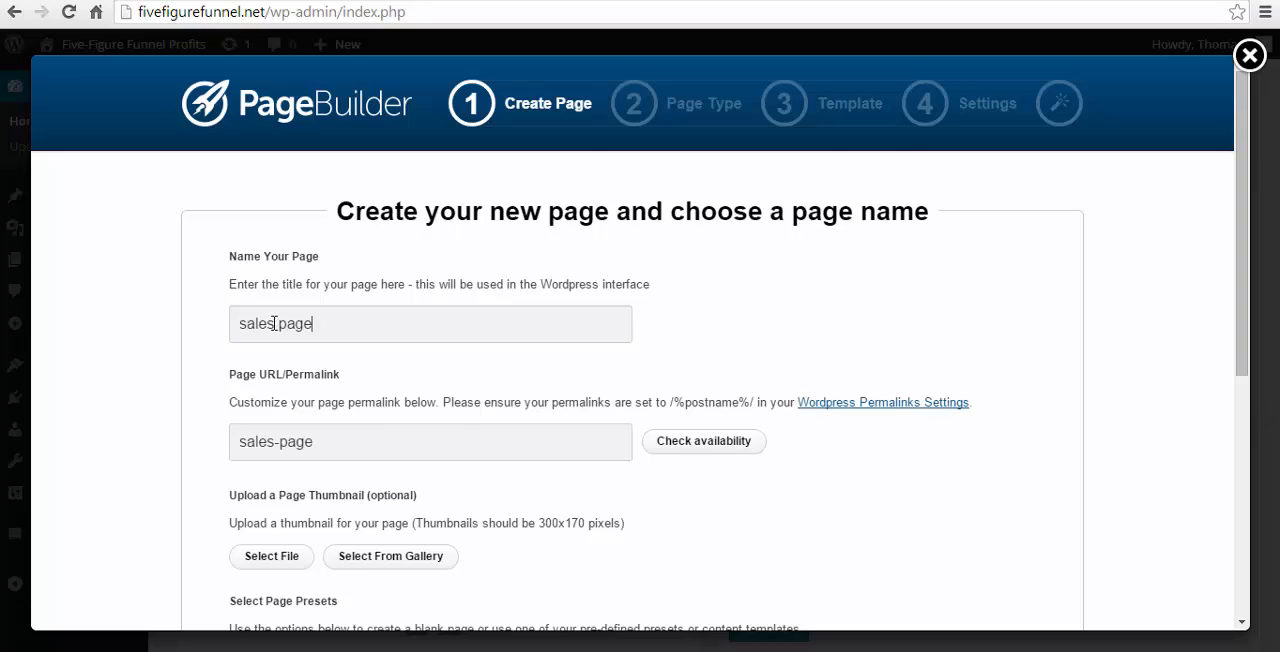
{"action": "scroll", "coordinate": [518, 421], "scroll_direction": "down", "scroll_amount": 1}
{"action": "scroll", "coordinate": [518, 421], "scroll_direction": "down", "scroll_amount": 4}
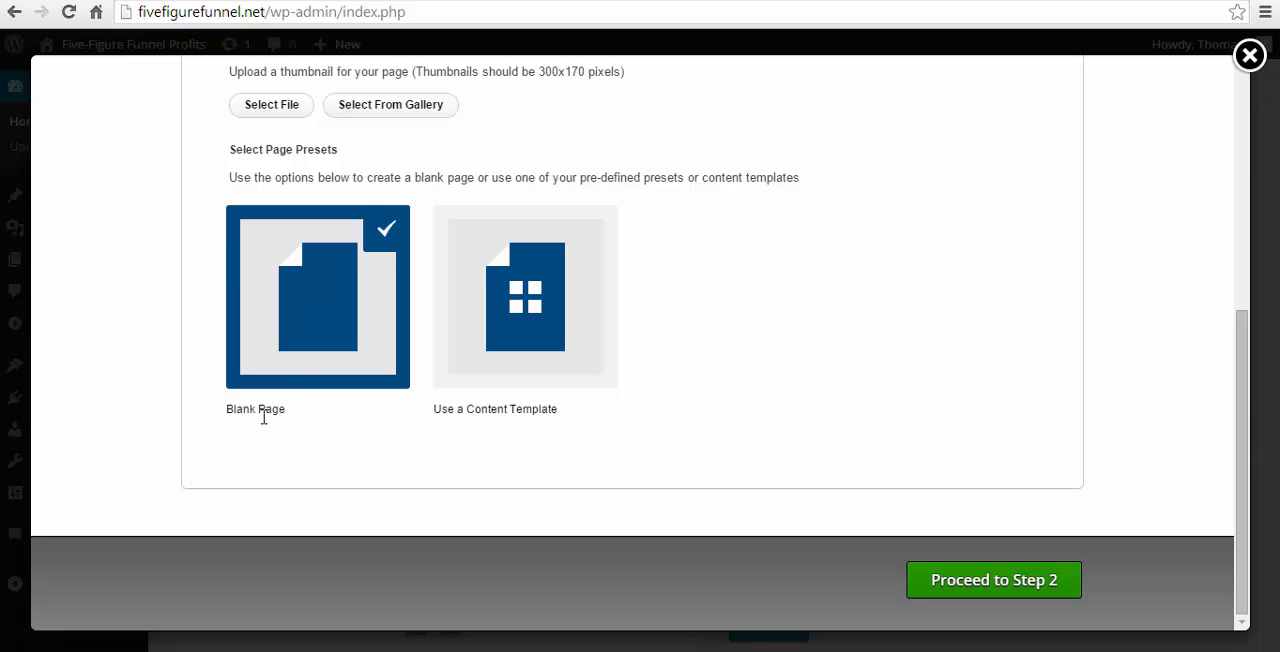
{"action": "left_click", "coordinate": [985, 588]}
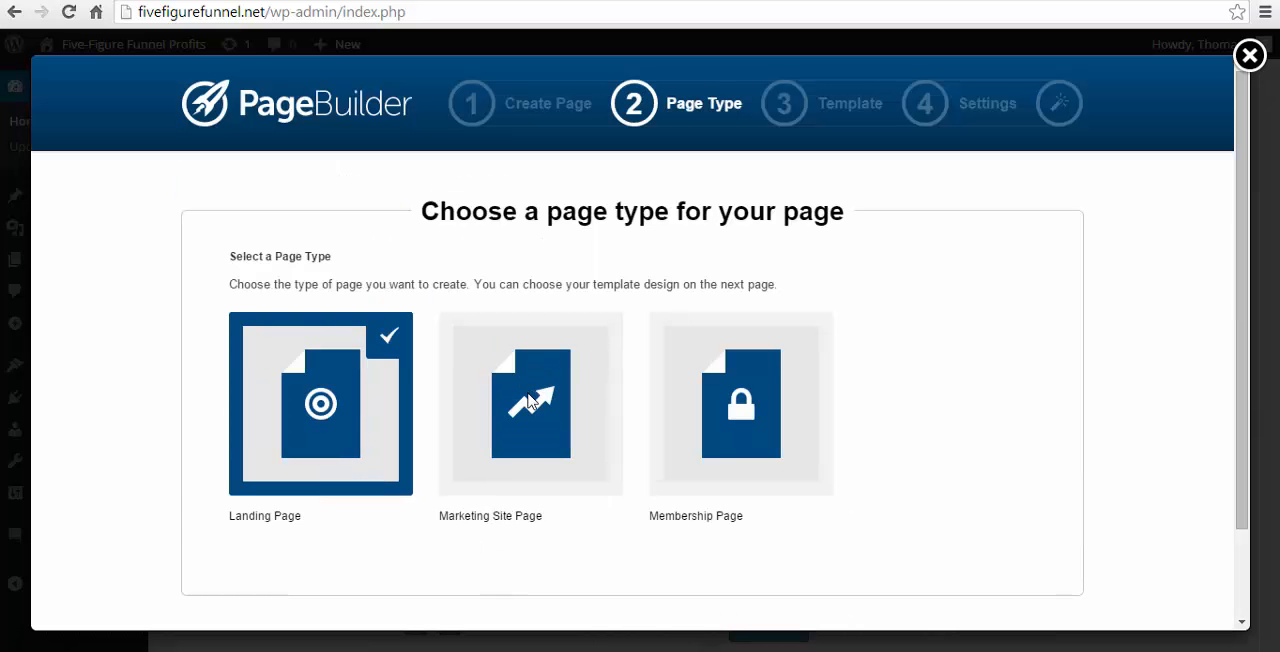
- Choose the Marketing Site Page type with Template Style 1 - Full-Width and continue to the template settings
{"action": "left_click", "coordinate": [531, 401]}
{"action": "scroll", "coordinate": [1146, 372], "scroll_direction": "down", "scroll_amount": 1}
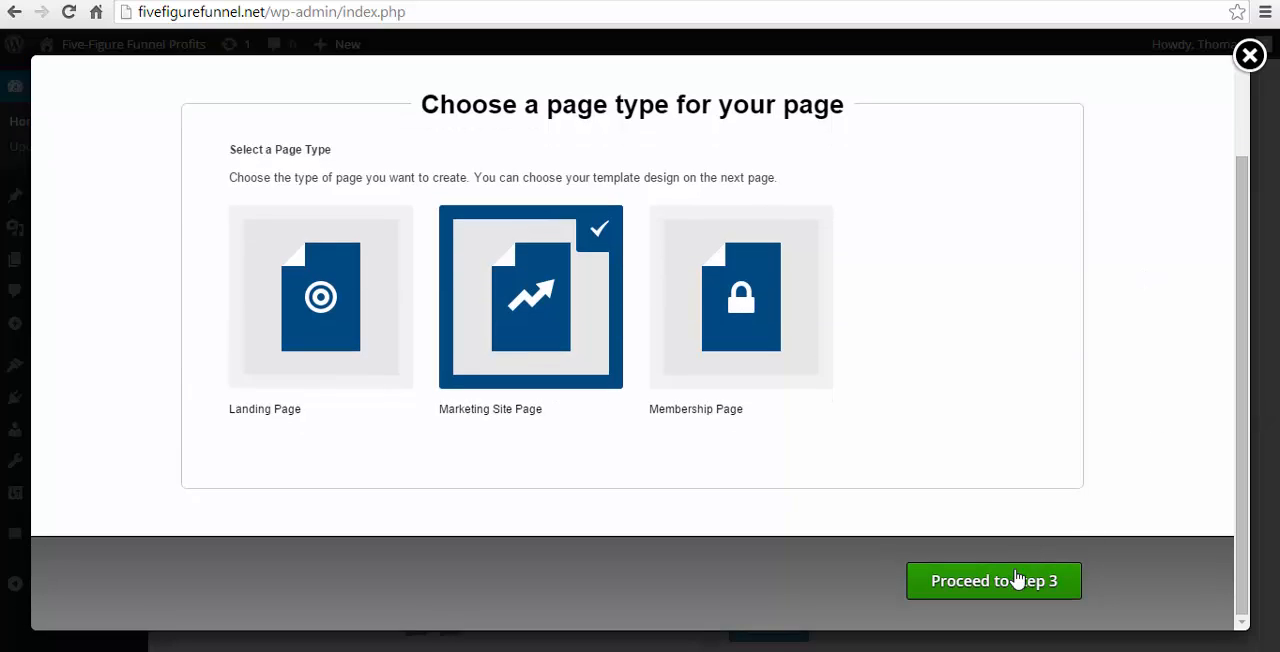
{"action": "left_click", "coordinate": [1016, 580]}
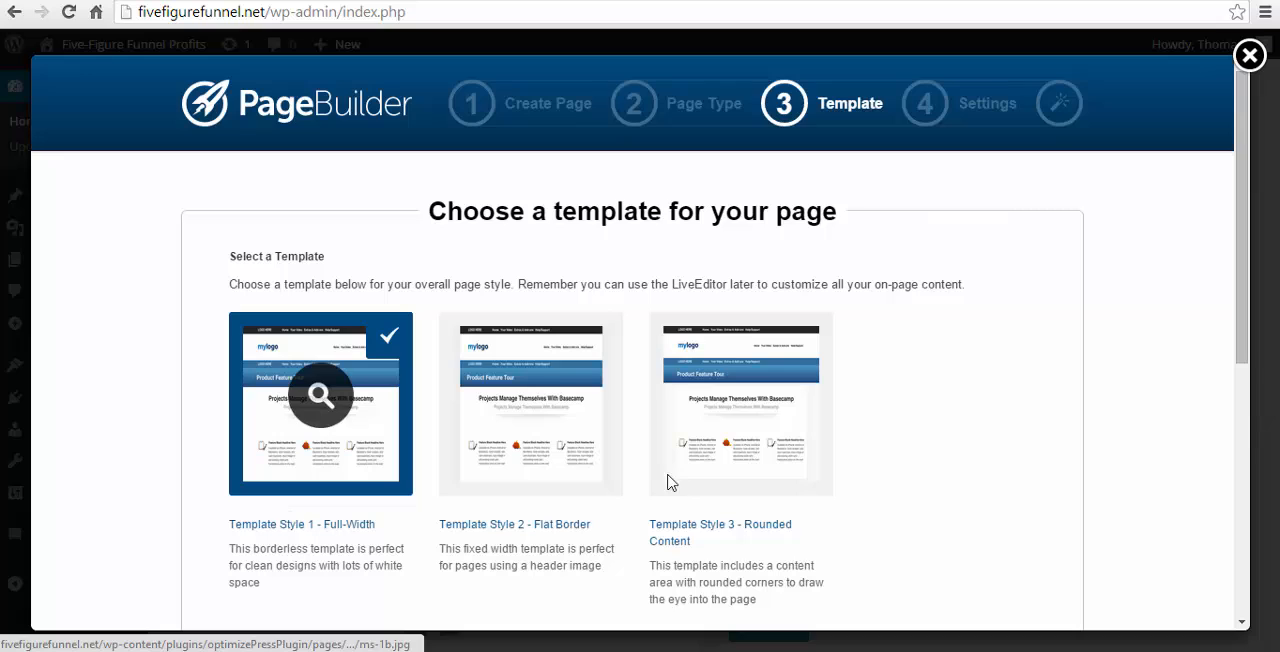
{"action": "scroll", "coordinate": [1163, 357], "scroll_direction": "down", "scroll_amount": 5}
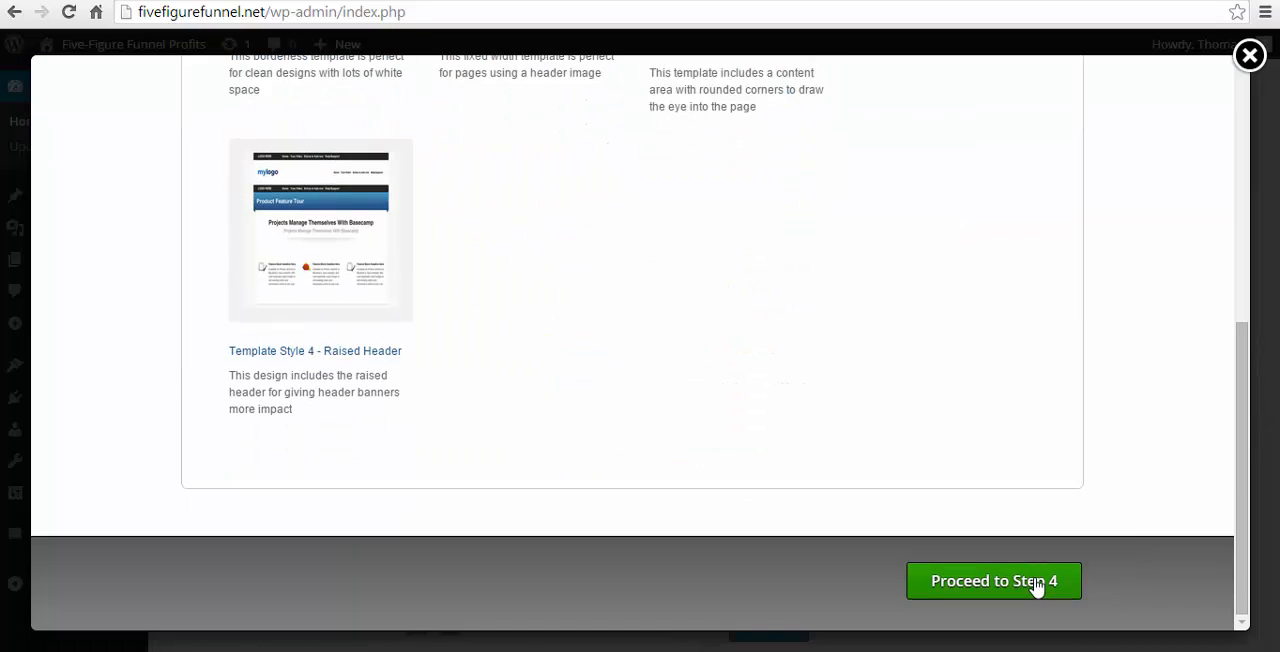
{"action": "left_click", "coordinate": [1037, 584]}
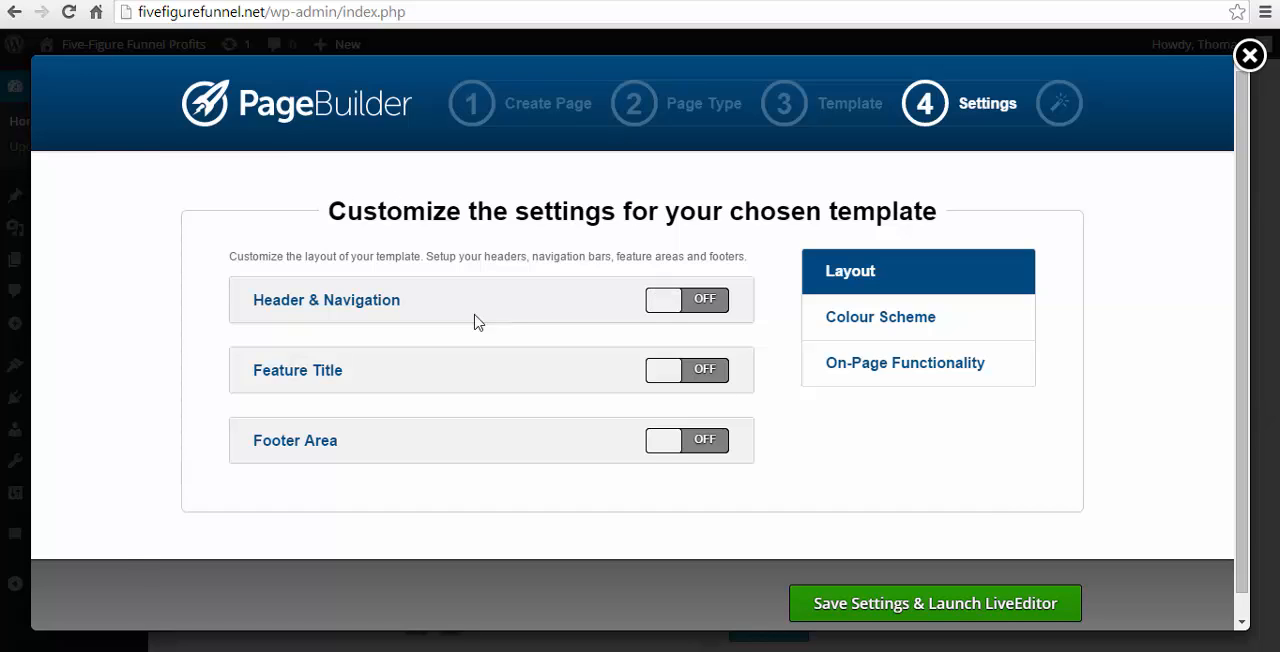
- Enable Header & Navigation in the layout settings and choose the "Banner/Header with navigation below" style
{"action": "left_click", "coordinate": [361, 306]}
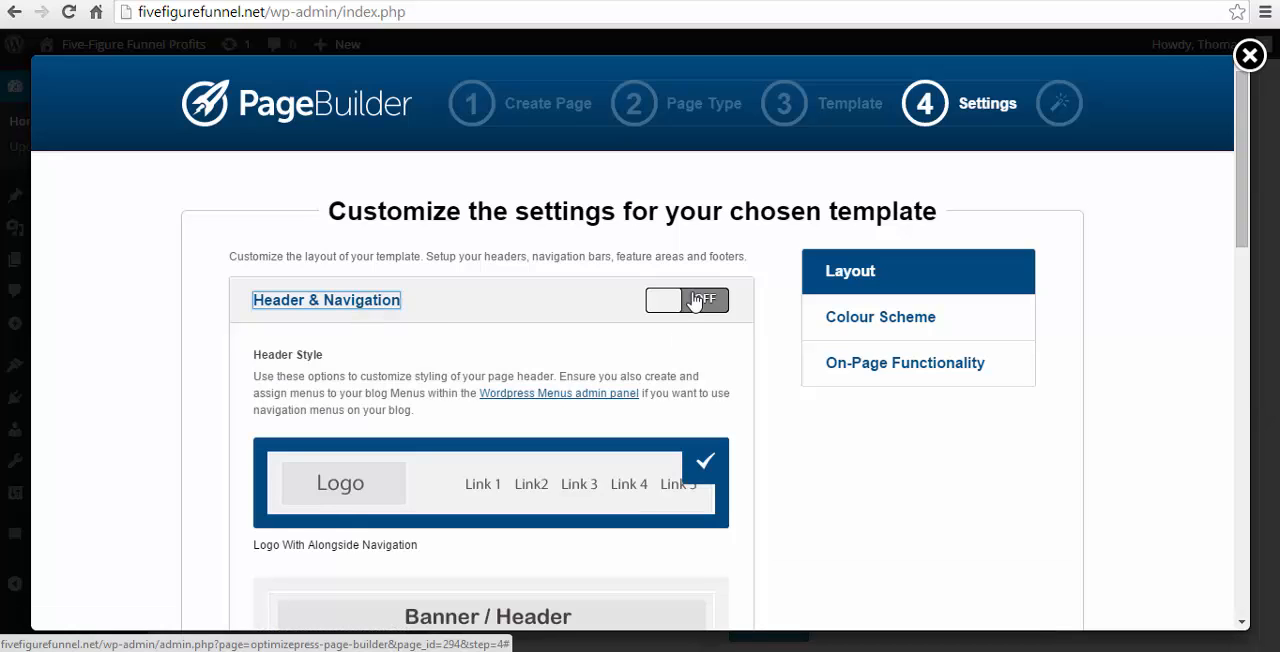
{"action": "left_click", "coordinate": [695, 302]}
{"action": "scroll", "coordinate": [620, 322], "scroll_direction": "down", "scroll_amount": 2}
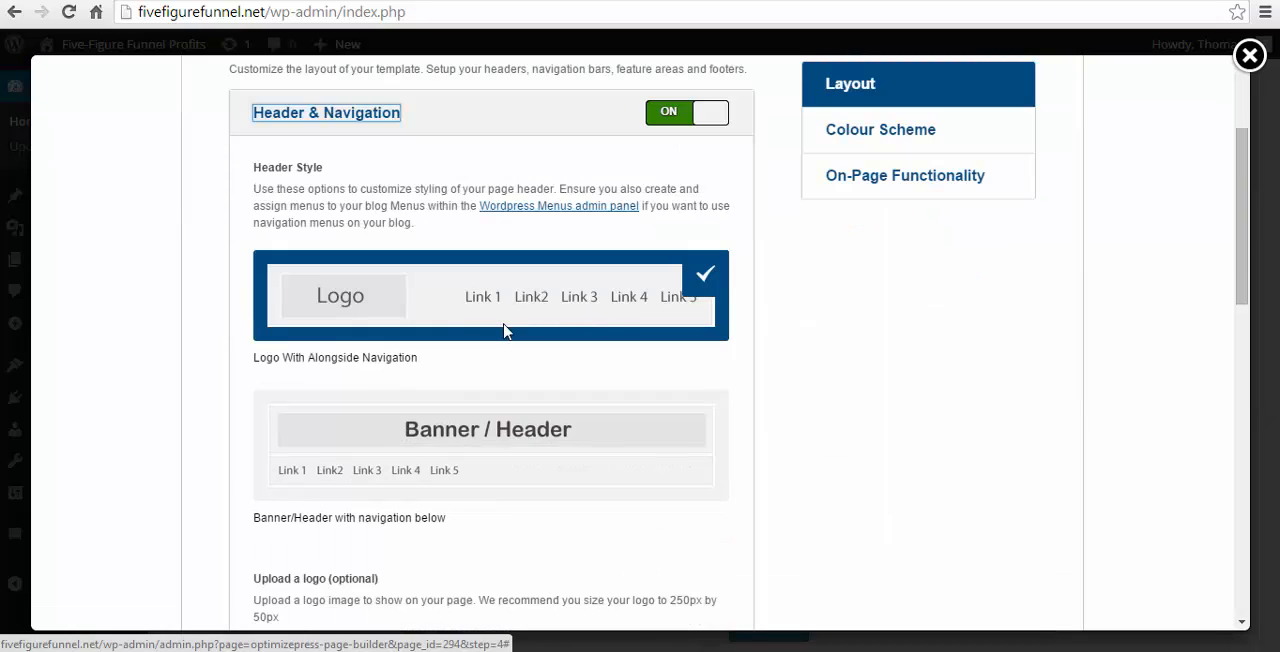
{"action": "left_click", "coordinate": [438, 432]}
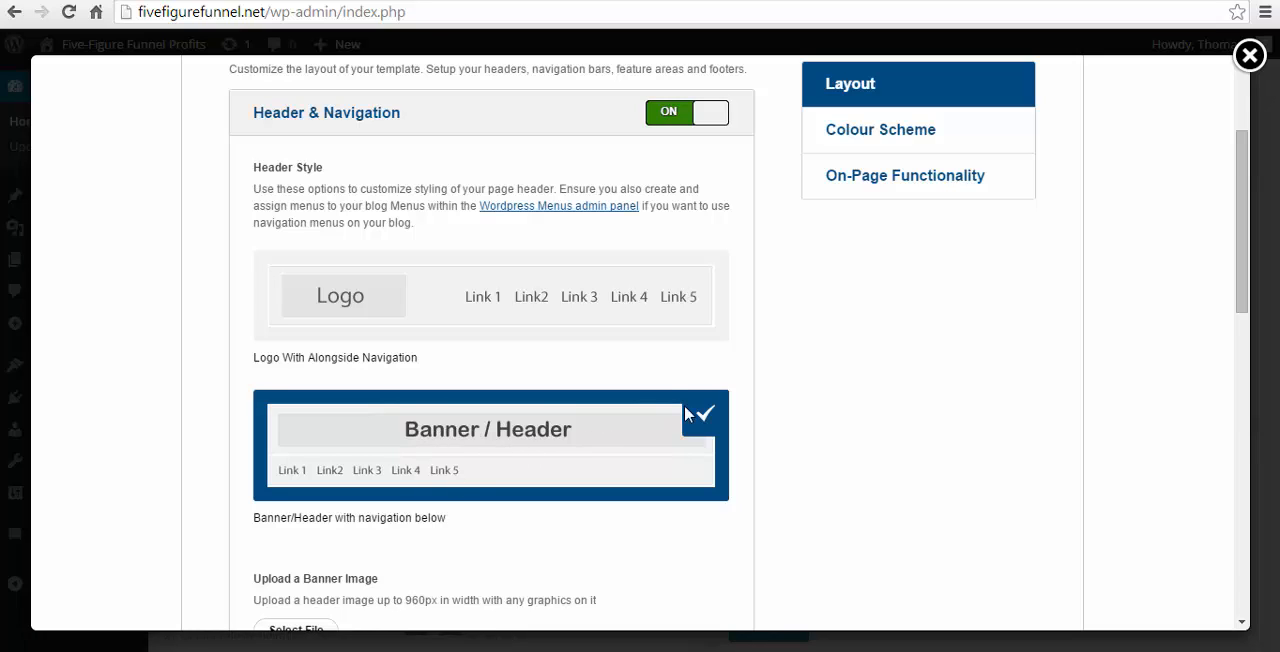
{"action": "scroll", "coordinate": [684, 410], "scroll_direction": "down", "scroll_amount": 2}
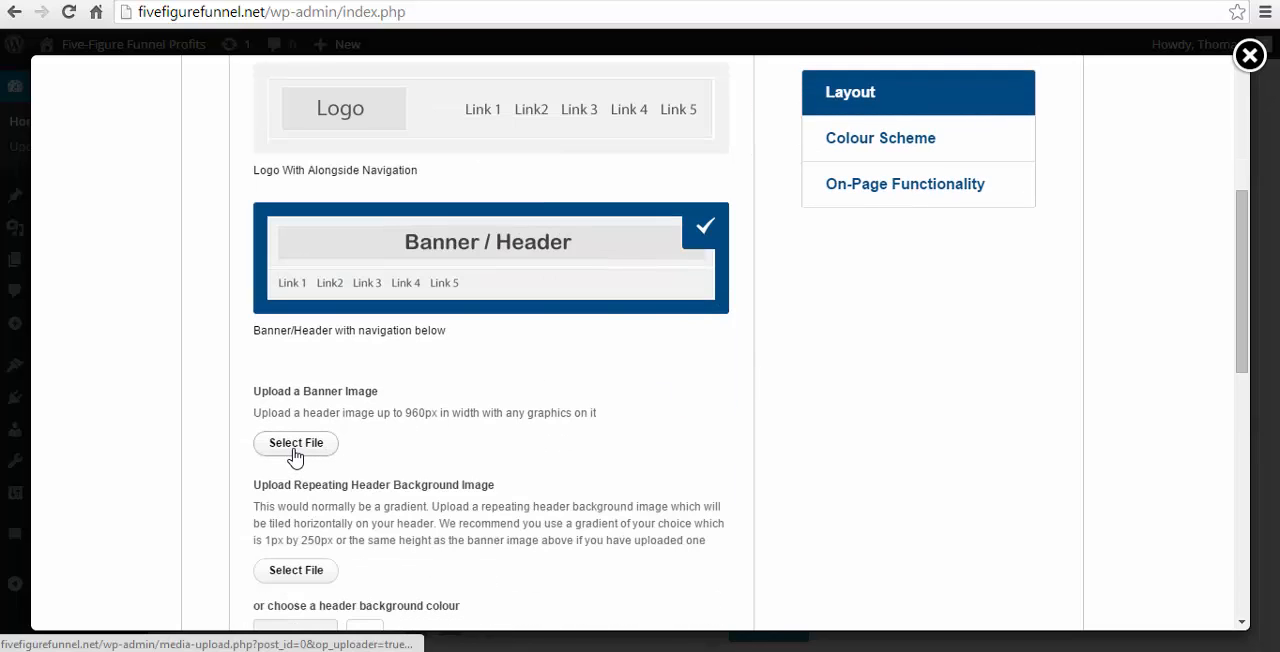
{"action": "scroll", "coordinate": [295, 455], "scroll_direction": "down", "scroll_amount": 2}
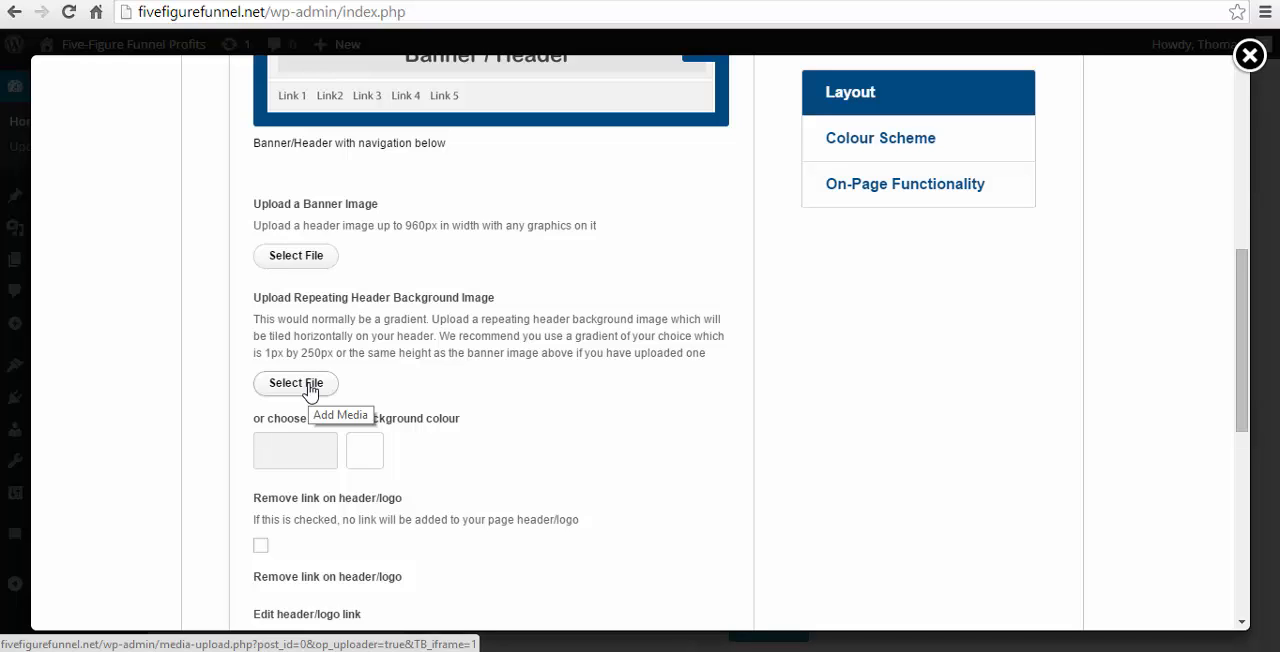
- Switch off Header & Navigation in the page's layout settings
{"action": "left_click", "coordinate": [309, 392]}
{"action": "left_click", "coordinate": [309, 392]}
{"action": "left_click", "coordinate": [309, 392]}
{"action": "left_click", "coordinate": [309, 392]}
{"action": "left_click", "coordinate": [309, 392]}
{"action": "left_click", "coordinate": [309, 392]}
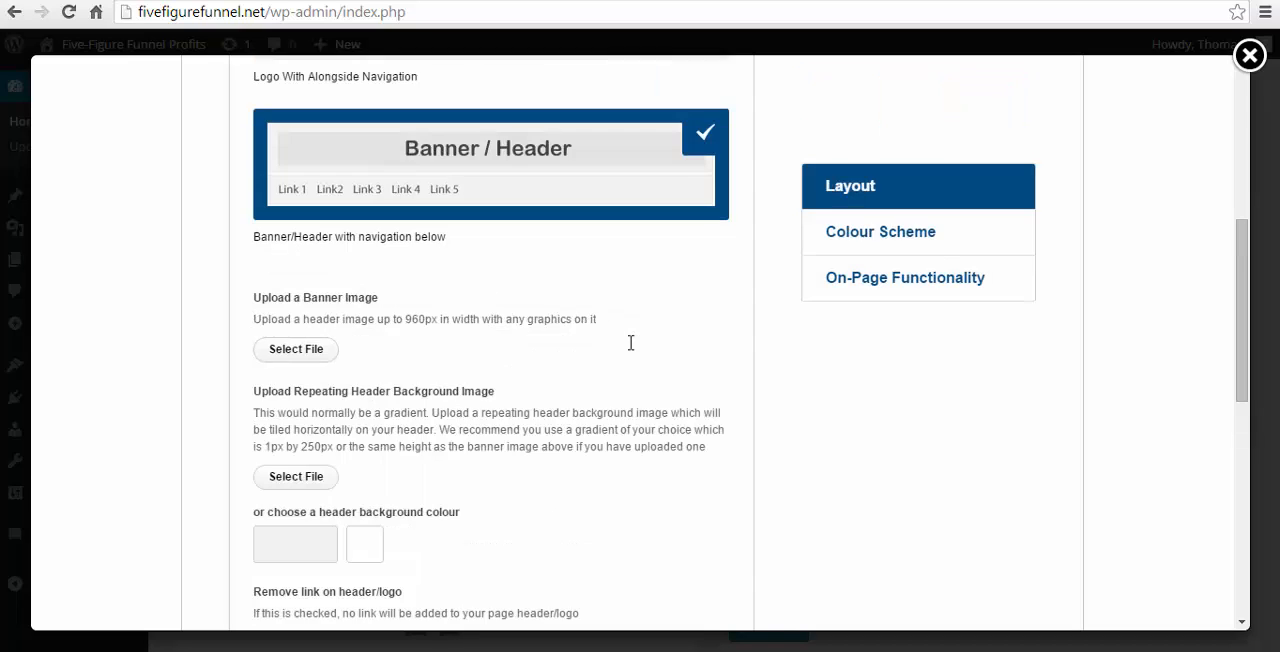
{"action": "scroll", "coordinate": [520, 415], "scroll_direction": "up", "scroll_amount": 5}
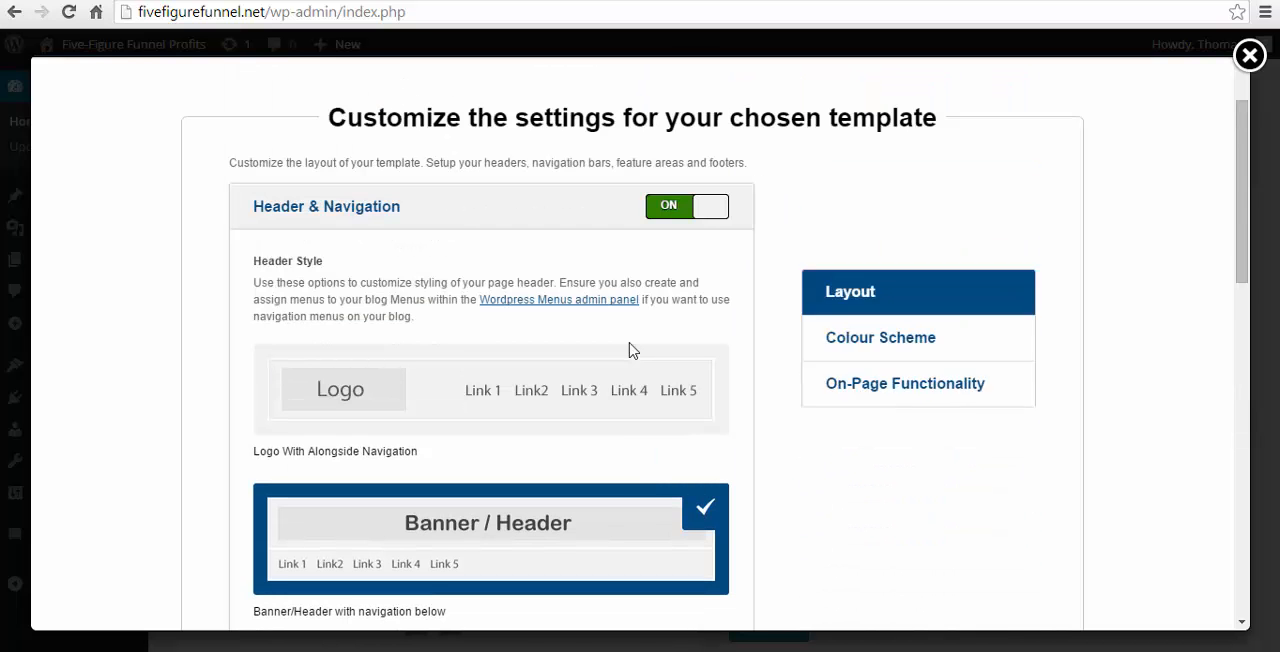
{"action": "left_click", "coordinate": [698, 215]}
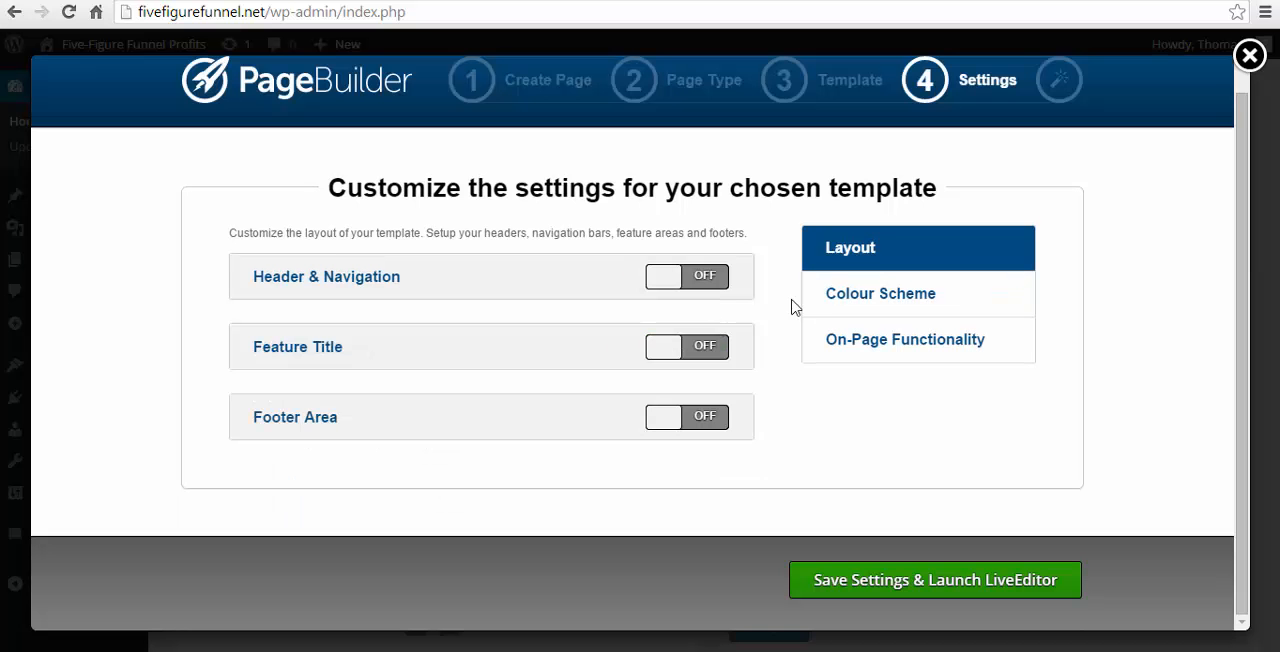
- Look at the page colour settings in the page's colour scheme options
{"action": "left_click", "coordinate": [866, 305]}
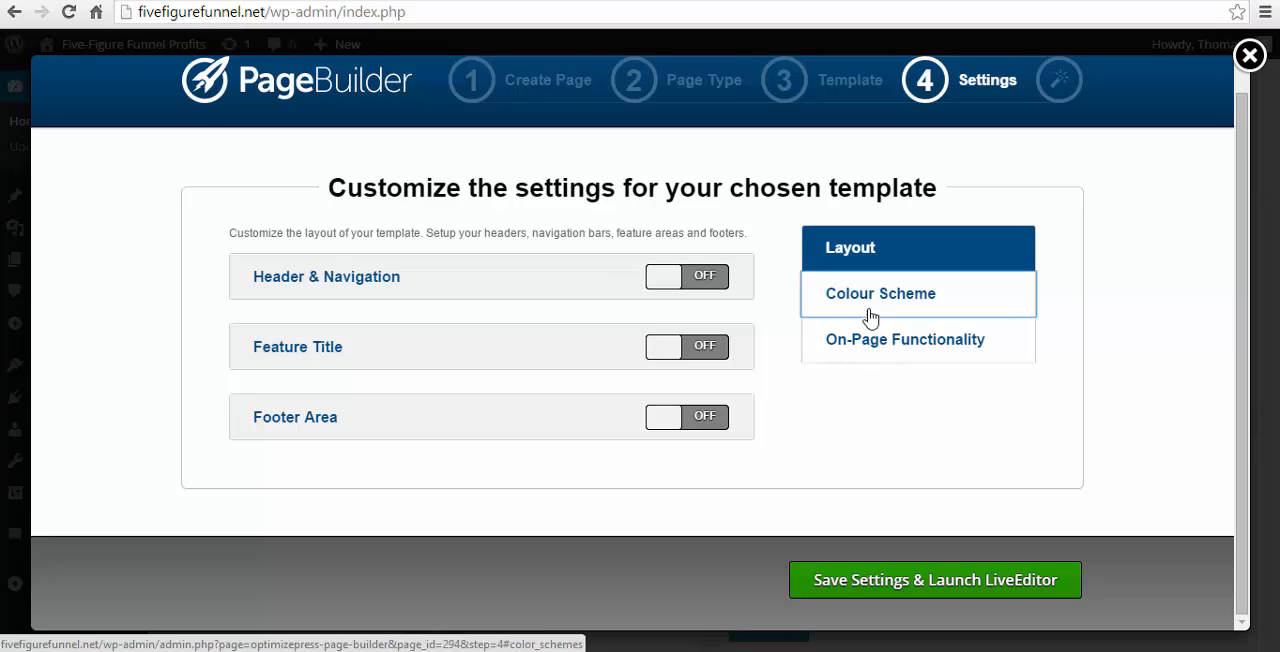
{"action": "left_click", "coordinate": [398, 316]}
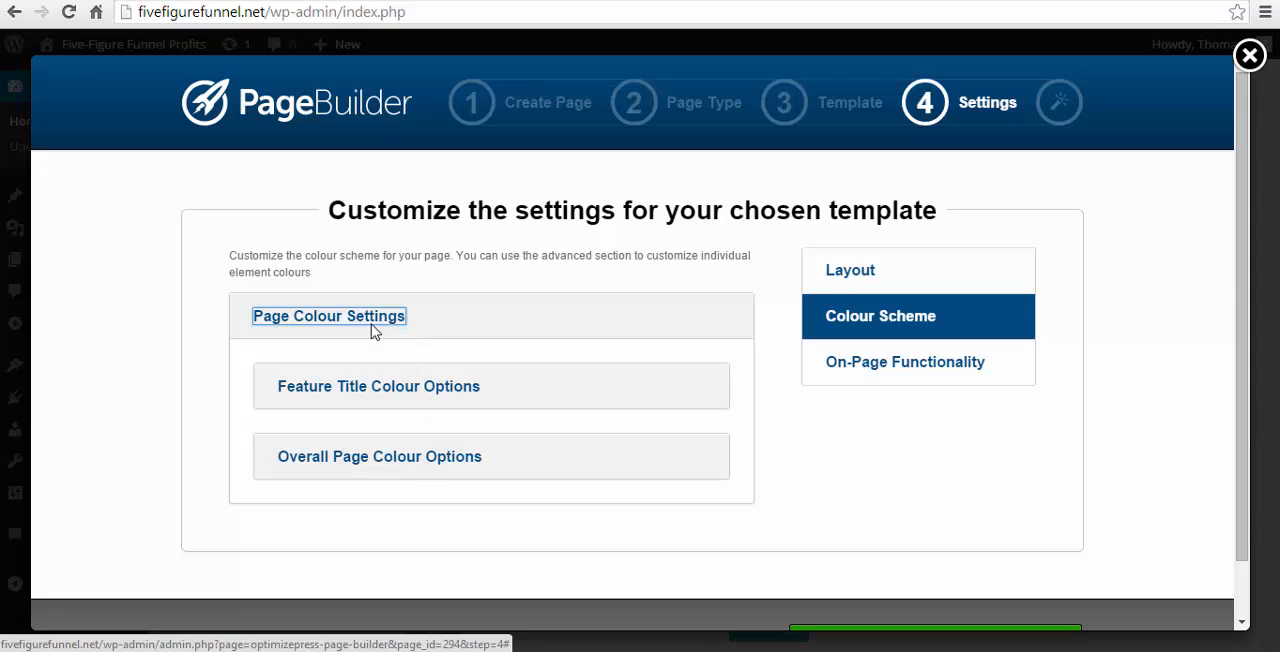
{"action": "left_click", "coordinate": [370, 318]}
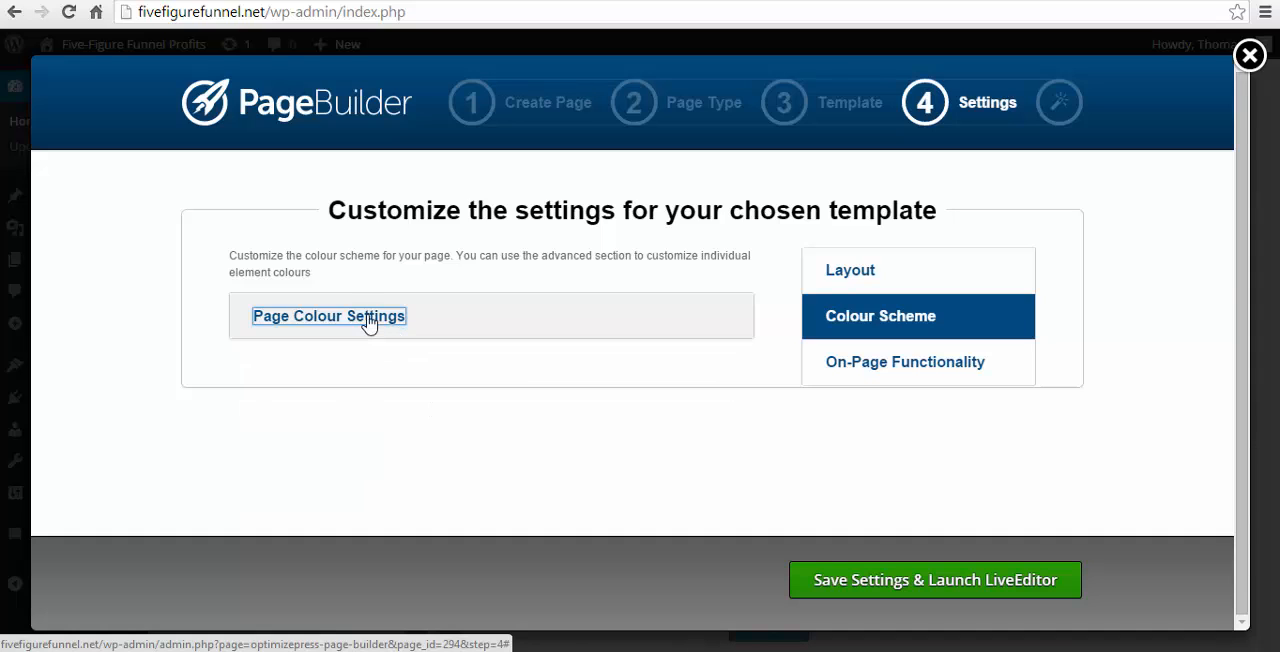
{"action": "left_click", "coordinate": [910, 365]}
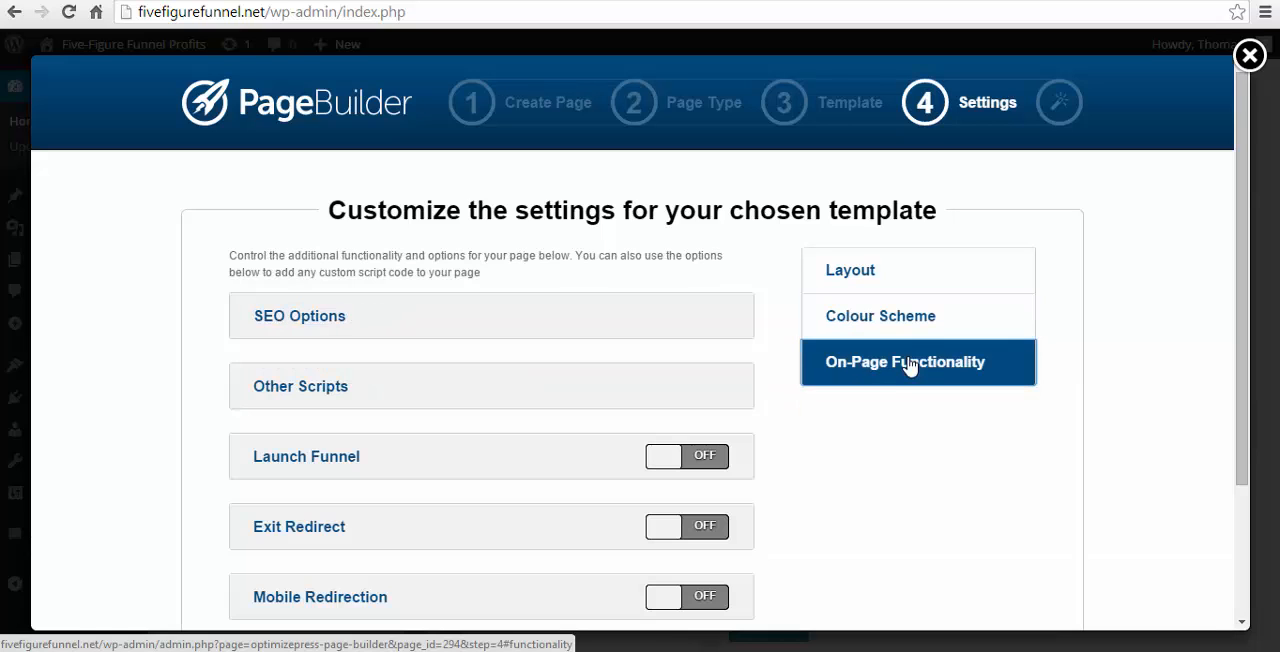
{"action": "scroll", "coordinate": [566, 320], "scroll_direction": "down", "scroll_amount": 2}
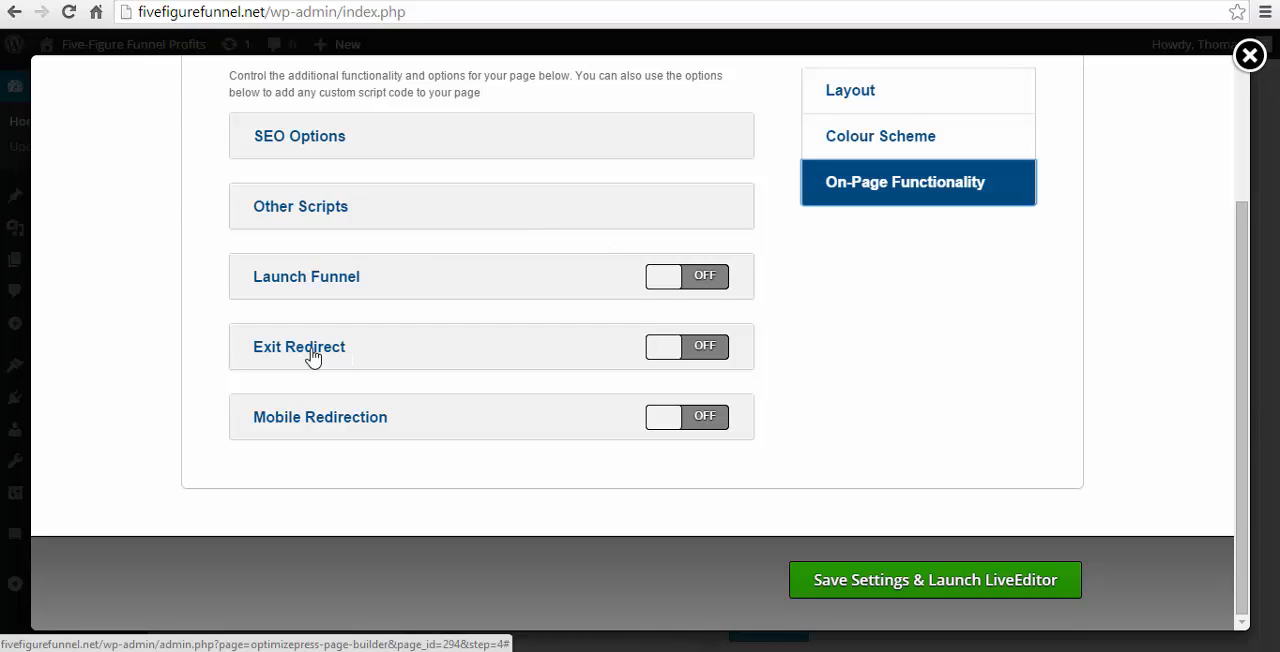
{"action": "left_click", "coordinate": [675, 350]}
{"action": "scroll", "coordinate": [412, 370], "scroll_direction": "down", "scroll_amount": 2}
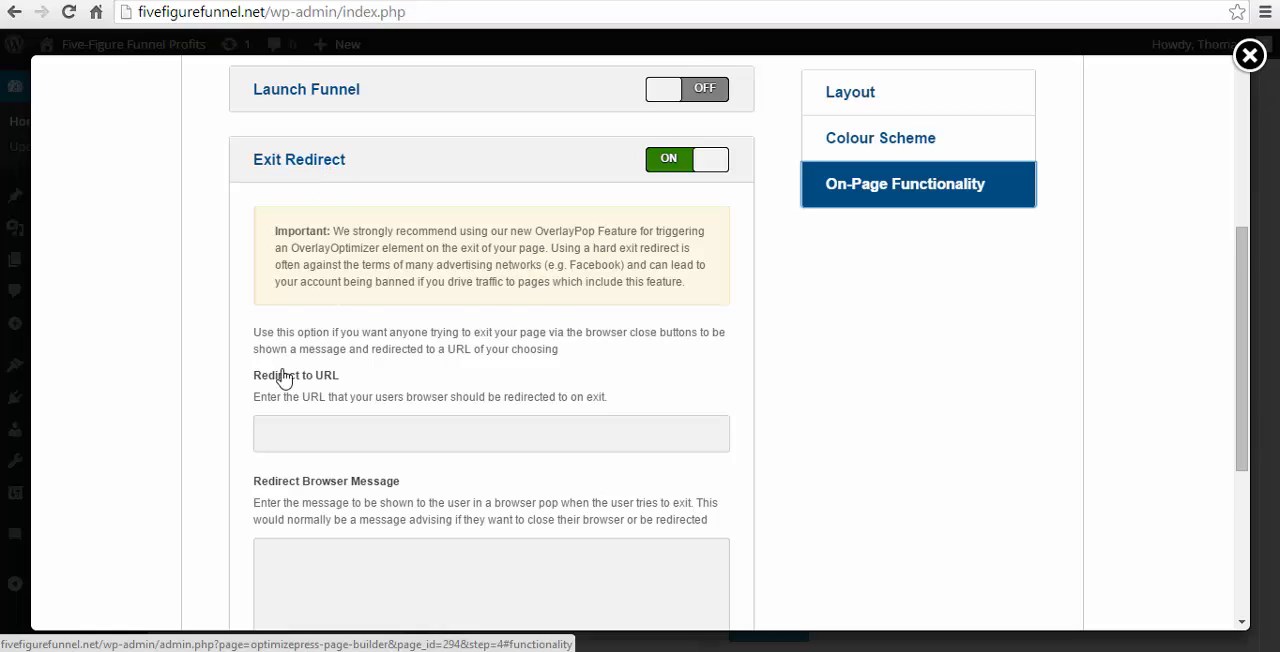
{"action": "scroll", "coordinate": [285, 376], "scroll_direction": "down", "scroll_amount": 1}
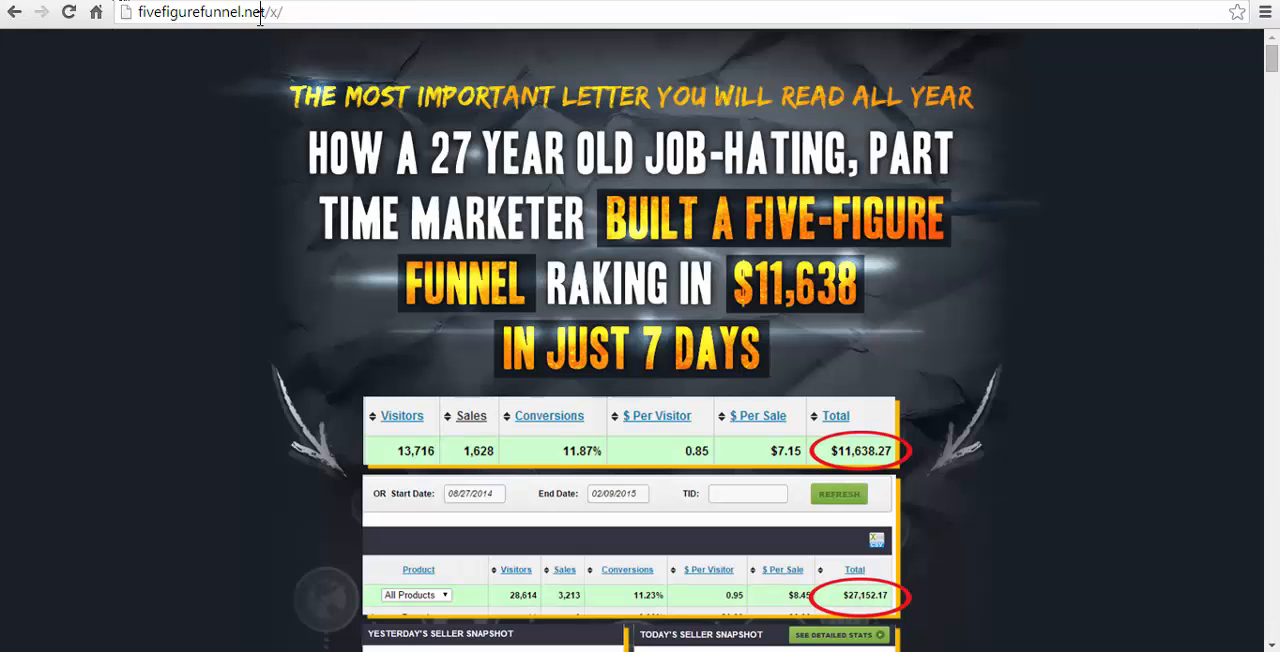
{"action": "left_click", "coordinate": [260, 12]}
{"action": "key", "text": "ctrl+c"}
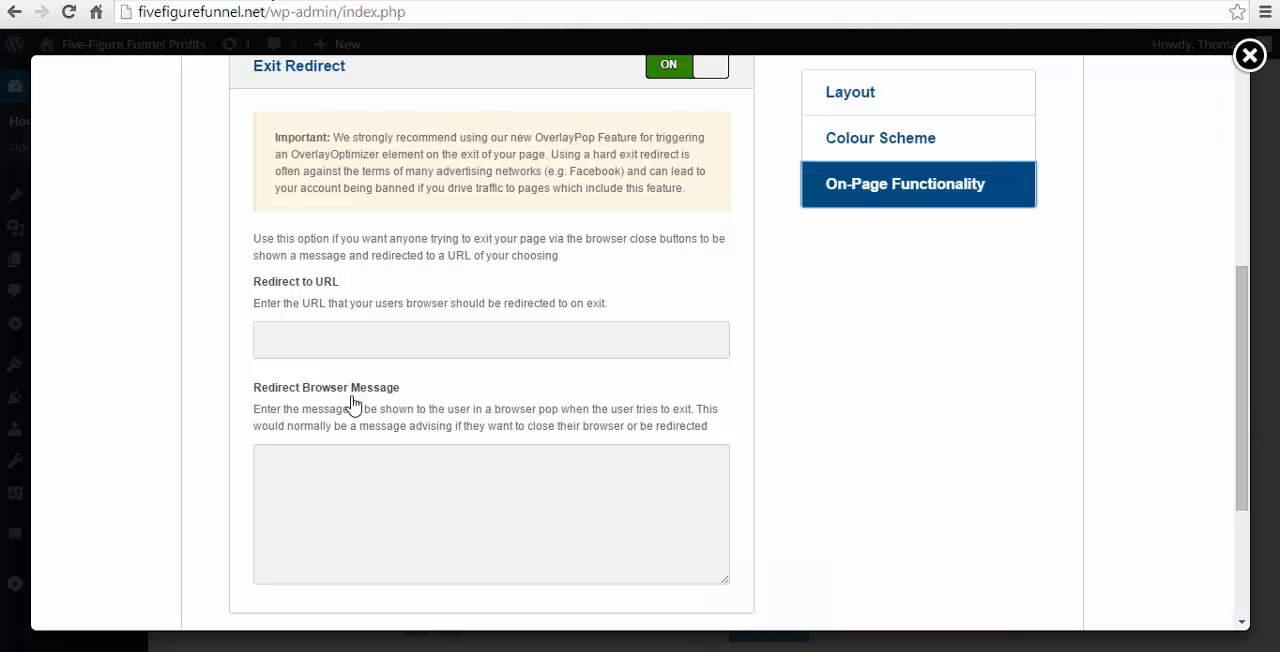
{"action": "left_click", "coordinate": [306, 345]}
{"action": "key", "text": "ctrl+v"}
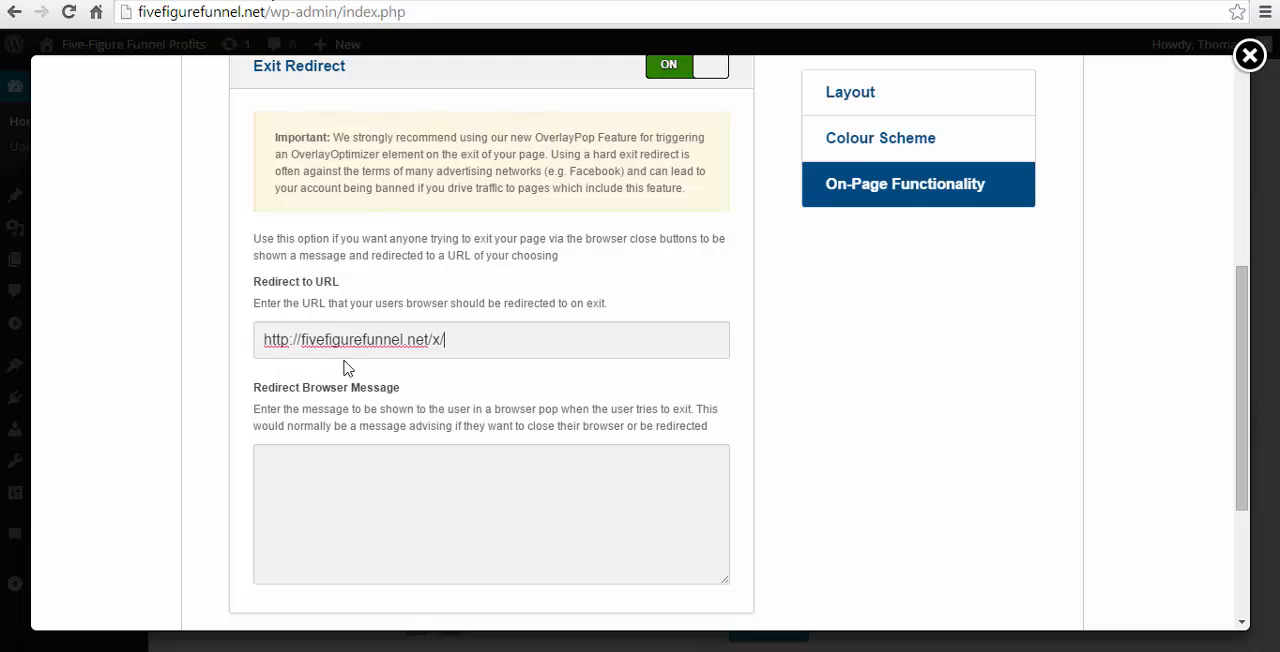
- Fill in the redirect browser message with "***** WAIT *****", "Before You Go...", "Grab Your FREE Gift", "CLICK Stay On Page" and a closing asterisk line
{"action": "scroll", "coordinate": [345, 365], "scroll_direction": "down", "scroll_amount": 3}
{"action": "left_click", "coordinate": [455, 331]}
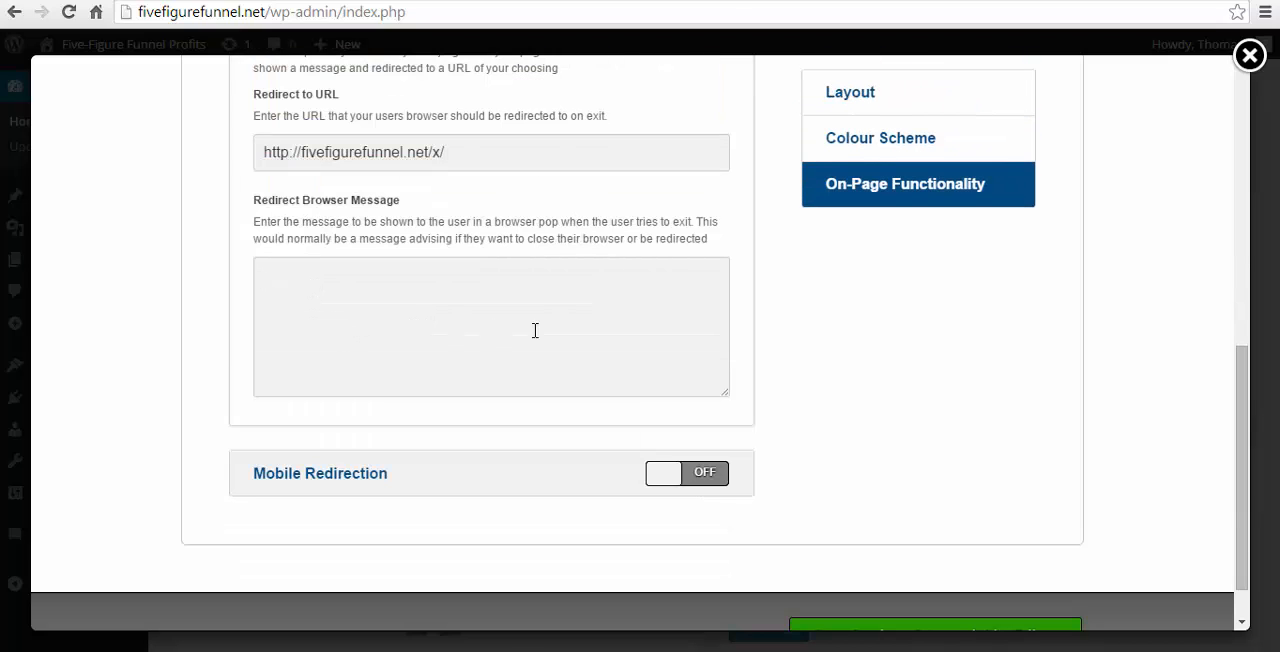
{"action": "type", "text": "****"}
{"action": "key", "text": "ctrl+v"}
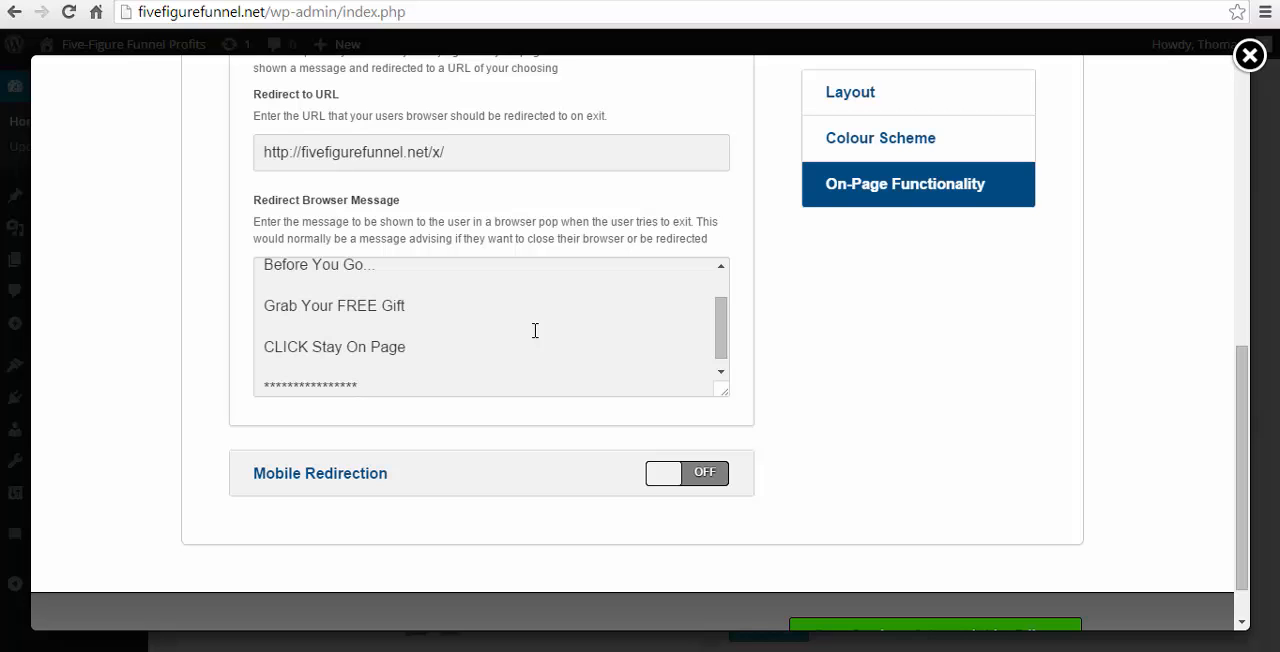
- Read through the whole exit redirect message from its first to its last line
{"action": "scroll", "coordinate": [530, 331], "scroll_direction": "up", "scroll_amount": 5}
{"action": "scroll", "coordinate": [525, 430], "scroll_direction": "down", "scroll_amount": 3}
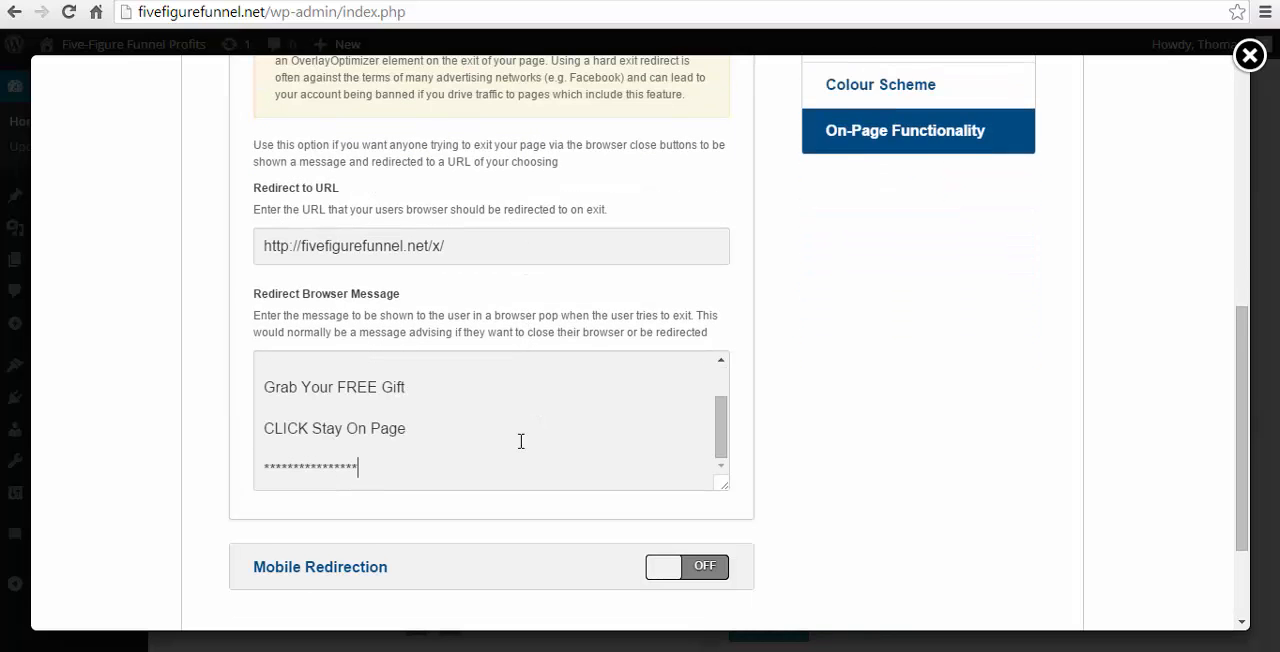
{"action": "mouse_move", "coordinate": [716, 427]}
{"action": "left_mouse_down"}
{"action": "mouse_move", "coordinate": [722, 400]}
{"action": "mouse_move", "coordinate": [716, 437]}
{"action": "left_mouse_up"}
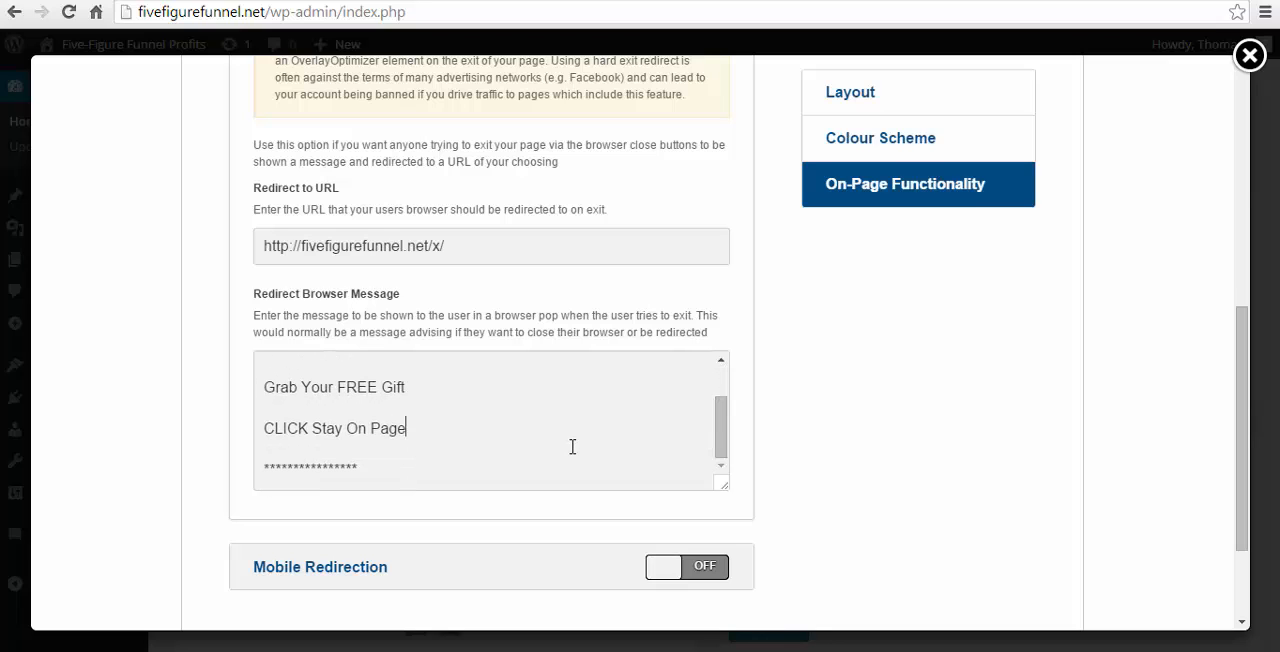
{"action": "scroll", "coordinate": [571, 443], "scroll_direction": "up", "scroll_amount": 5}
{"action": "scroll", "coordinate": [857, 457], "scroll_direction": "down", "scroll_amount": 2}
{"action": "scroll", "coordinate": [857, 460], "scroll_direction": "down", "scroll_amount": 1}
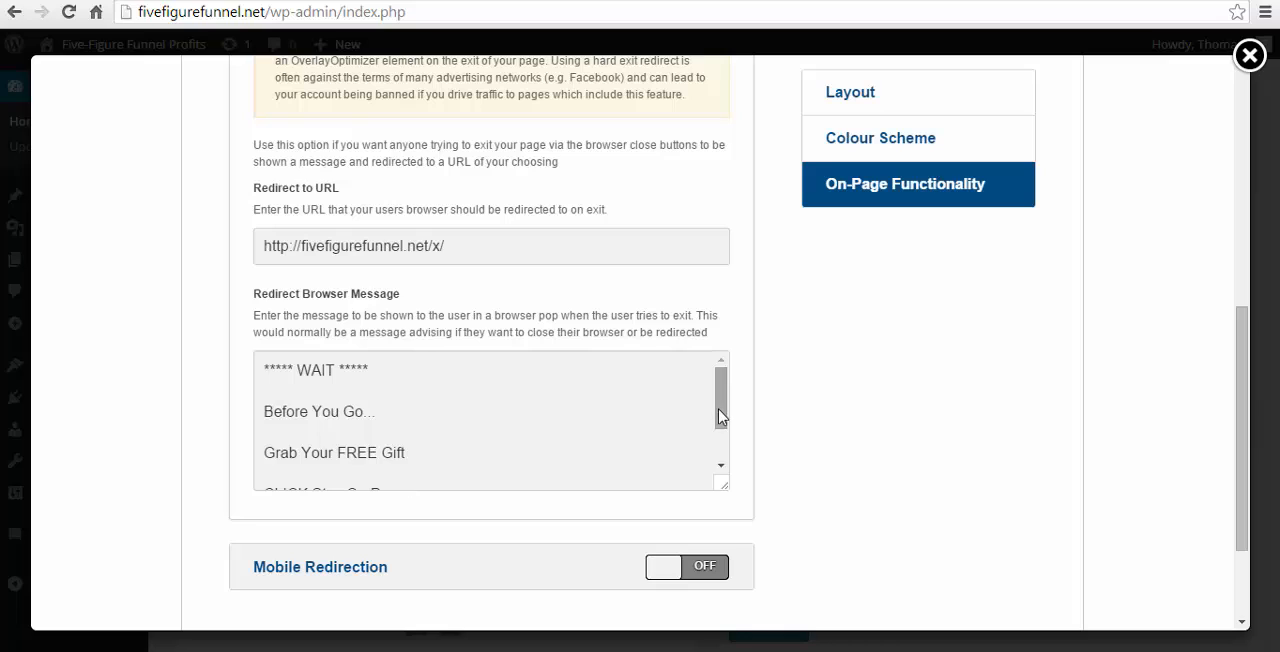
{"action": "left_click_drag", "start_coordinate": [721, 417], "coordinate": [729, 454]}
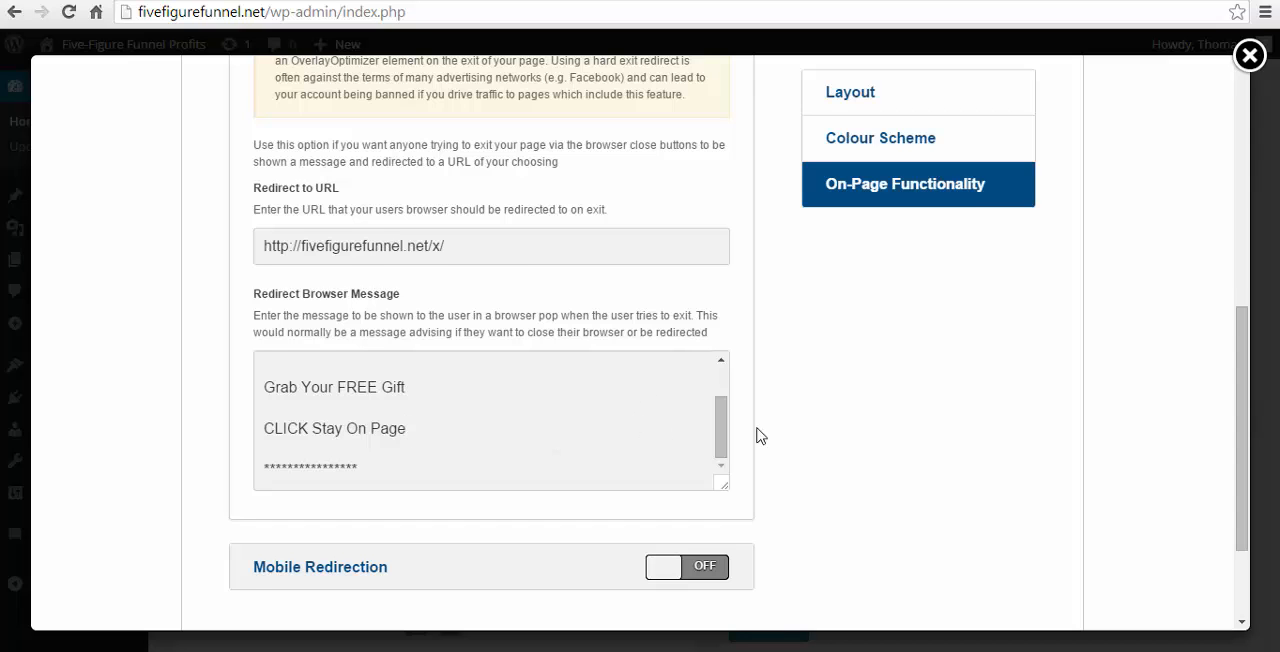
{"action": "scroll", "coordinate": [757, 436], "scroll_direction": "up", "scroll_amount": 2}
{"action": "scroll", "coordinate": [914, 500], "scroll_direction": "down", "scroll_amount": 3}
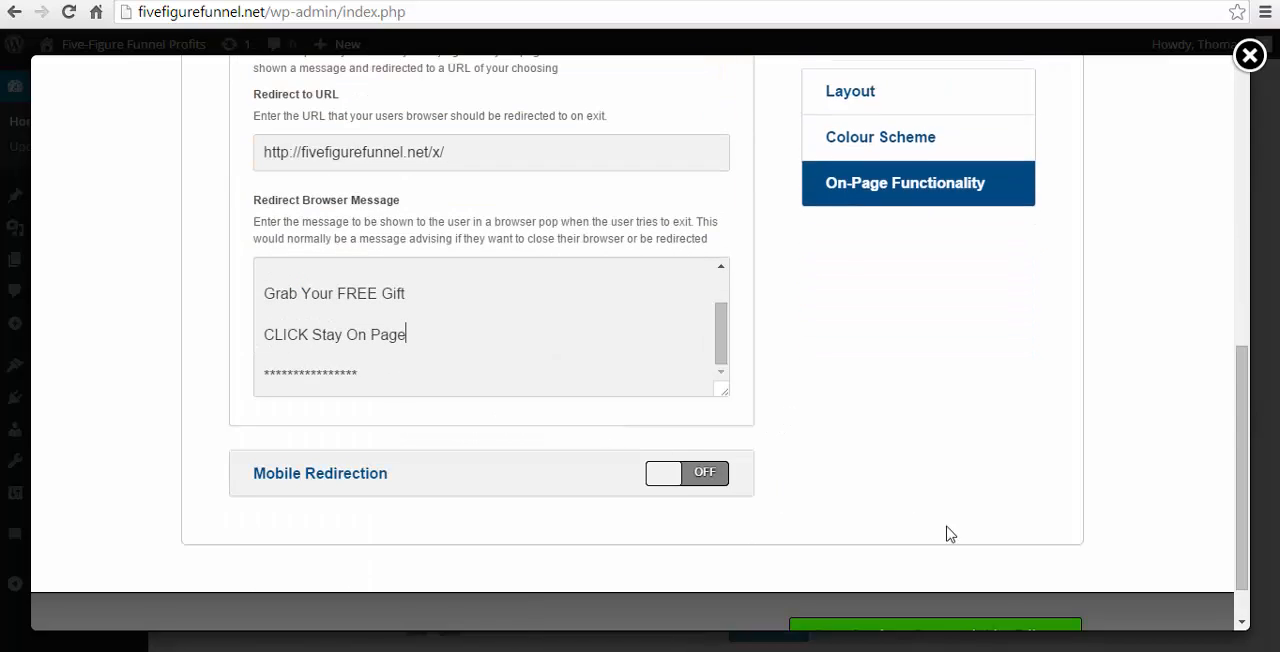
- Save the template settings and launch the LiveEditor for the sales page
{"action": "scroll", "coordinate": [950, 534], "scroll_direction": "down", "scroll_amount": 1}
{"action": "left_click", "coordinate": [943, 573]}
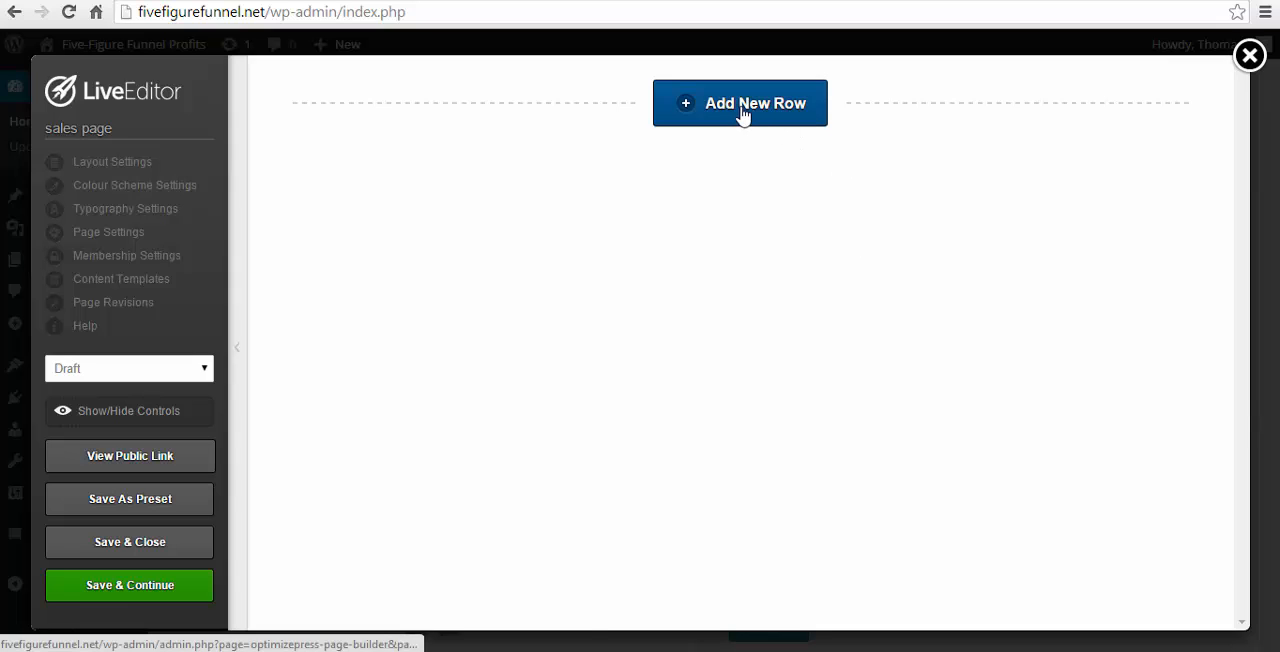
- Add a new row with the simple 1 Column layout to the blank sales page
{"action": "left_click", "coordinate": [742, 114]}
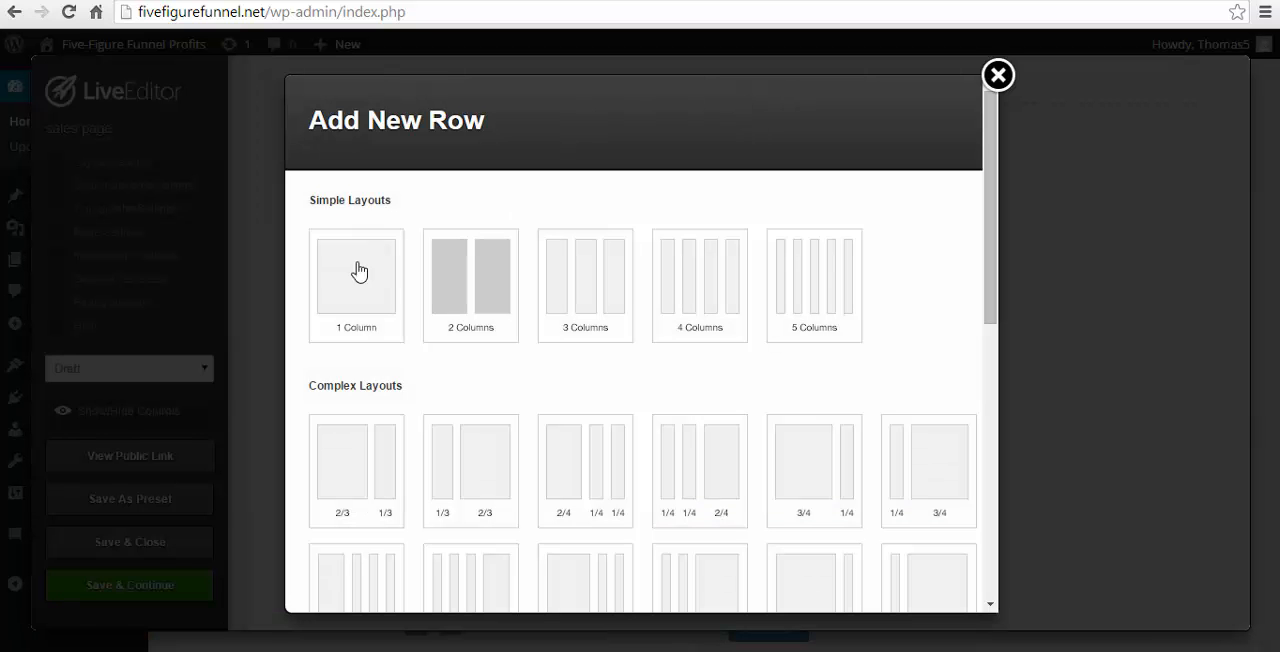
{"action": "left_click", "coordinate": [348, 276]}
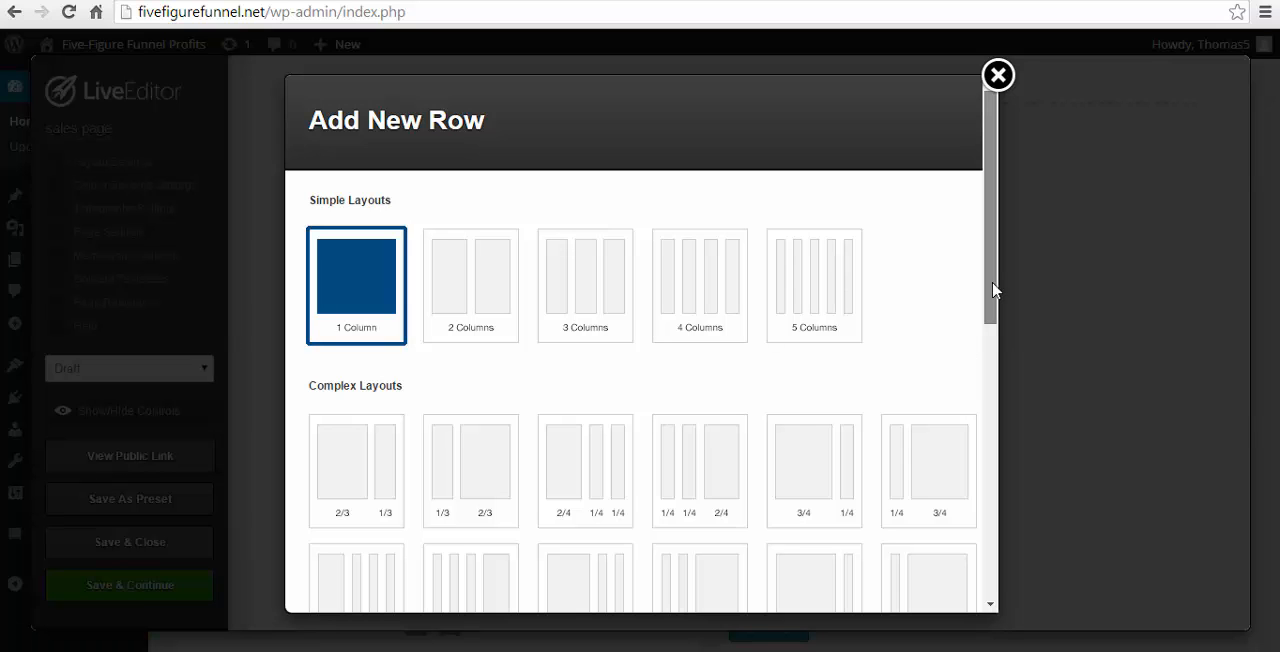
{"action": "left_click_drag", "start_coordinate": [993, 290], "coordinate": [971, 597]}
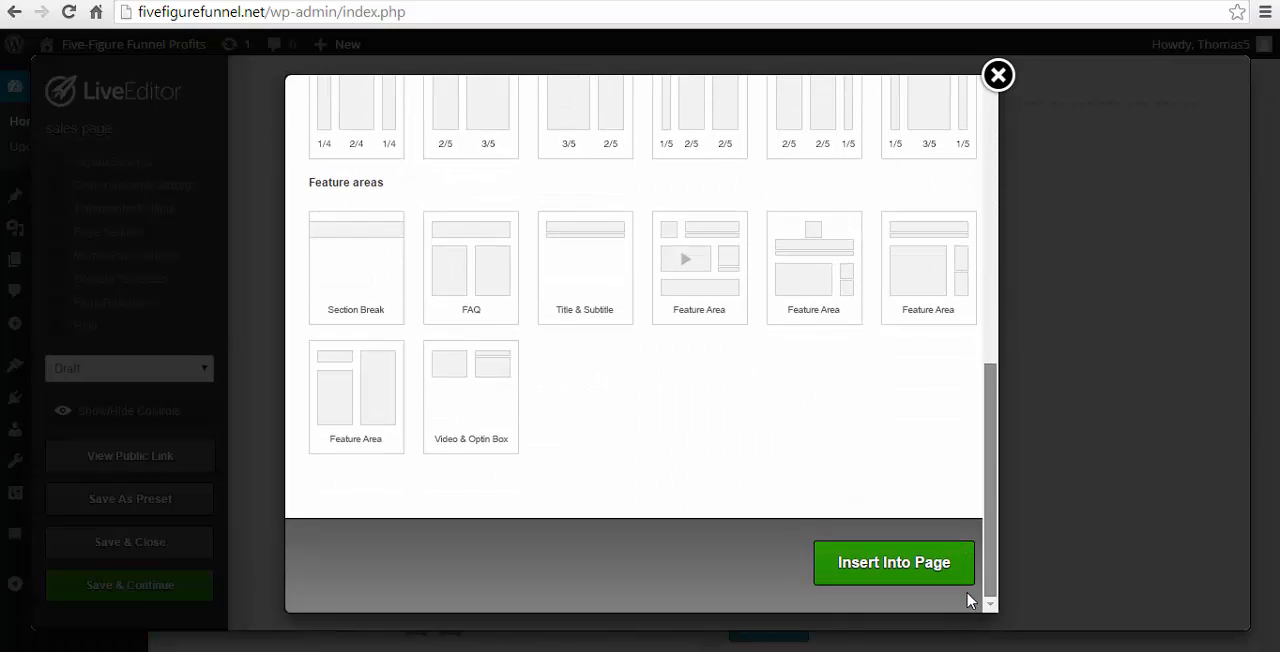
{"action": "left_click", "coordinate": [894, 566]}
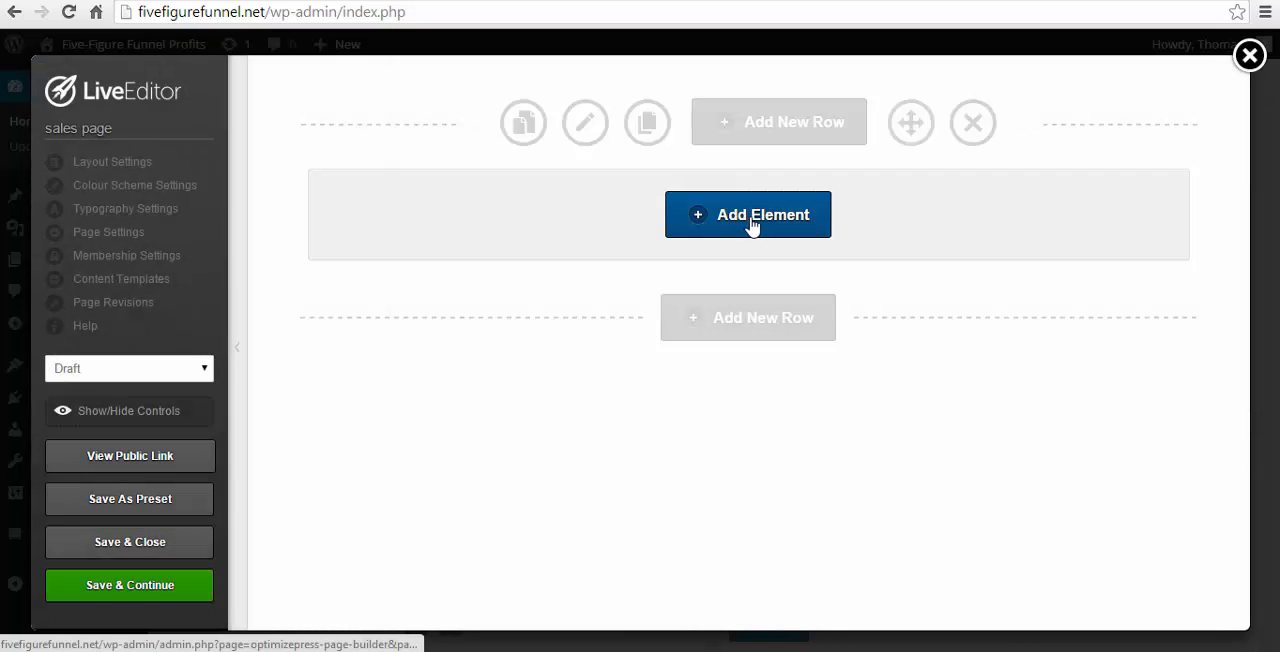
- Add a Headline element to the new row using the "Standard Headline, No Additional Styling" style
{"action": "left_click", "coordinate": [756, 226]}
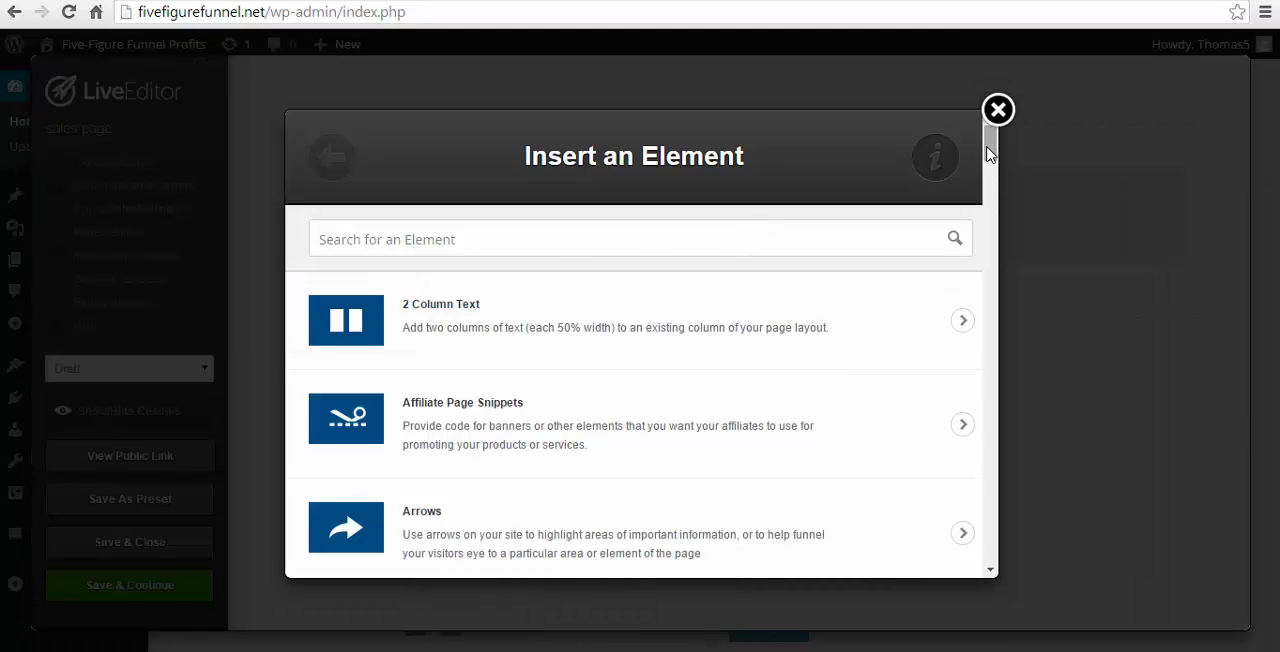
{"action": "left_click_drag", "start_coordinate": [988, 152], "coordinate": [686, 172]}
{"action": "type", "text": "hea"}
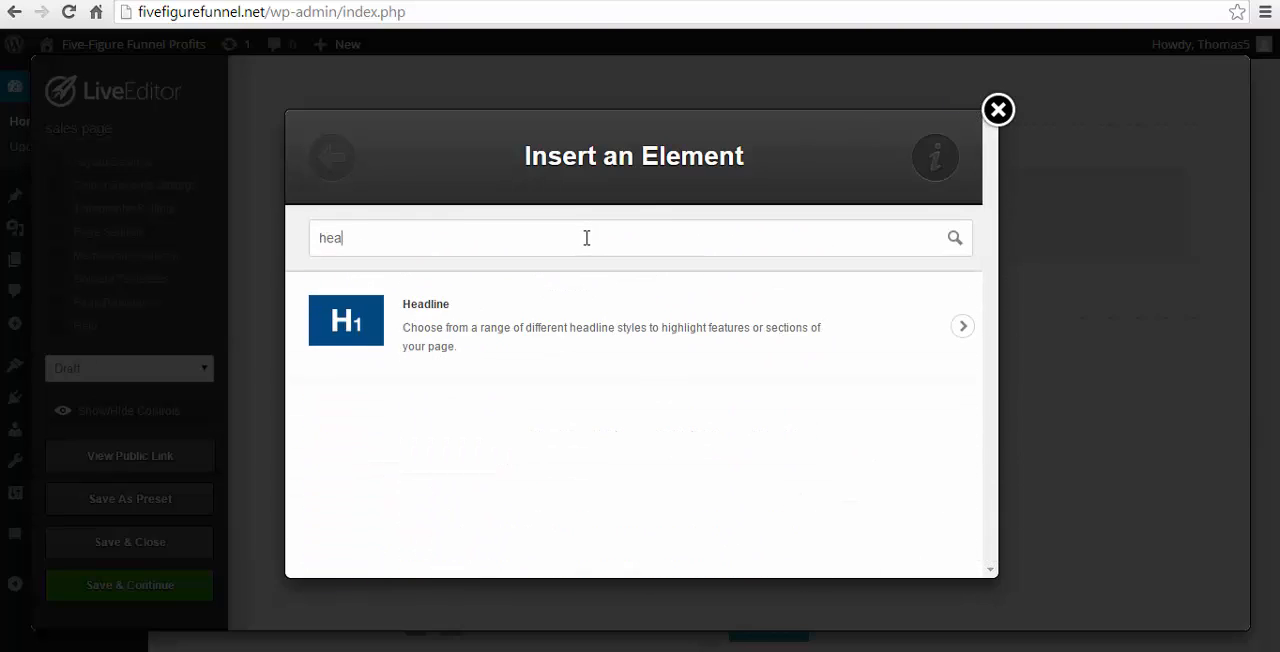
{"action": "type", "text": "dlin"}
{"action": "left_click", "coordinate": [520, 329]}
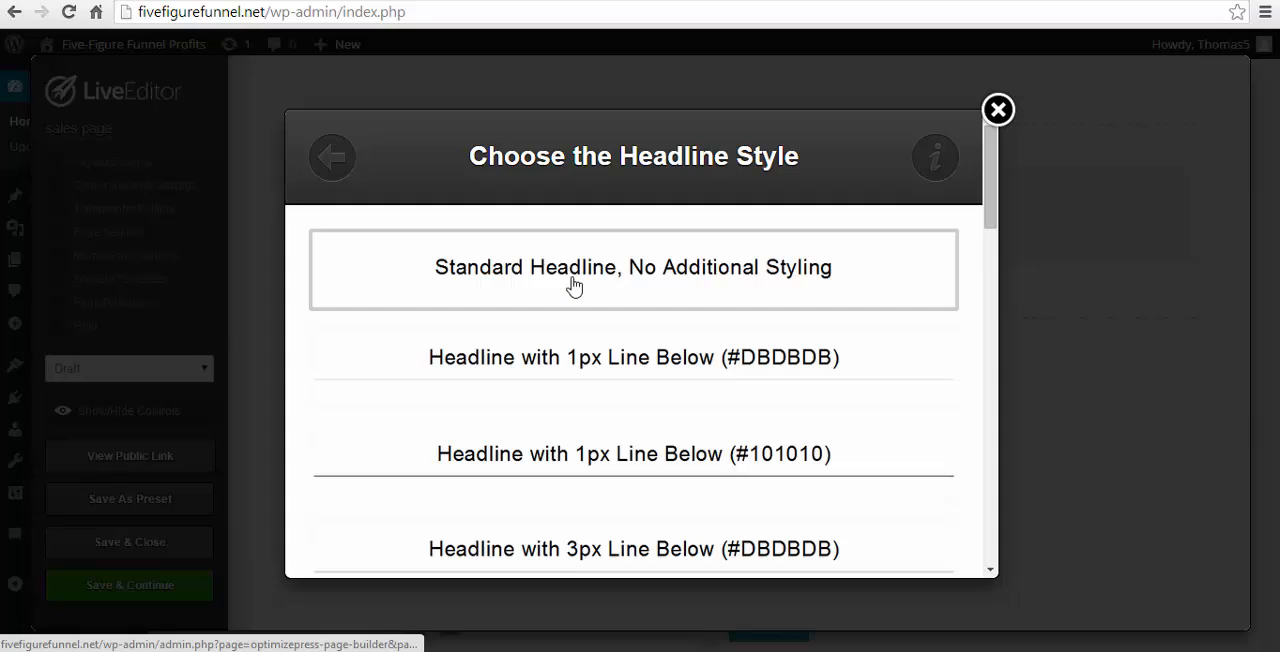
{"action": "left_click", "coordinate": [574, 286]}
- Replace the placeholder headline text with "Discover The Top Secret Method Which I Used To Make $1082.50 Overnight" in quotation marks
{"action": "left_click_drag", "start_coordinate": [435, 372], "coordinate": [266, 364]}
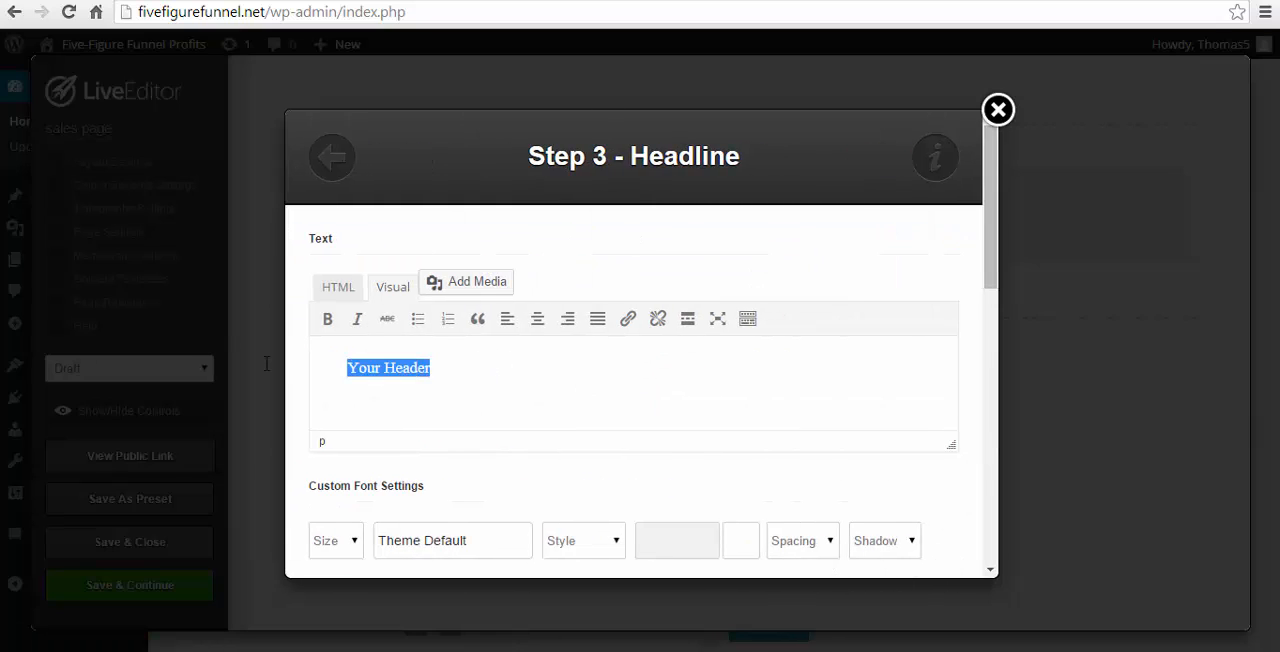
{"action": "key", "text": "BackSpace"}
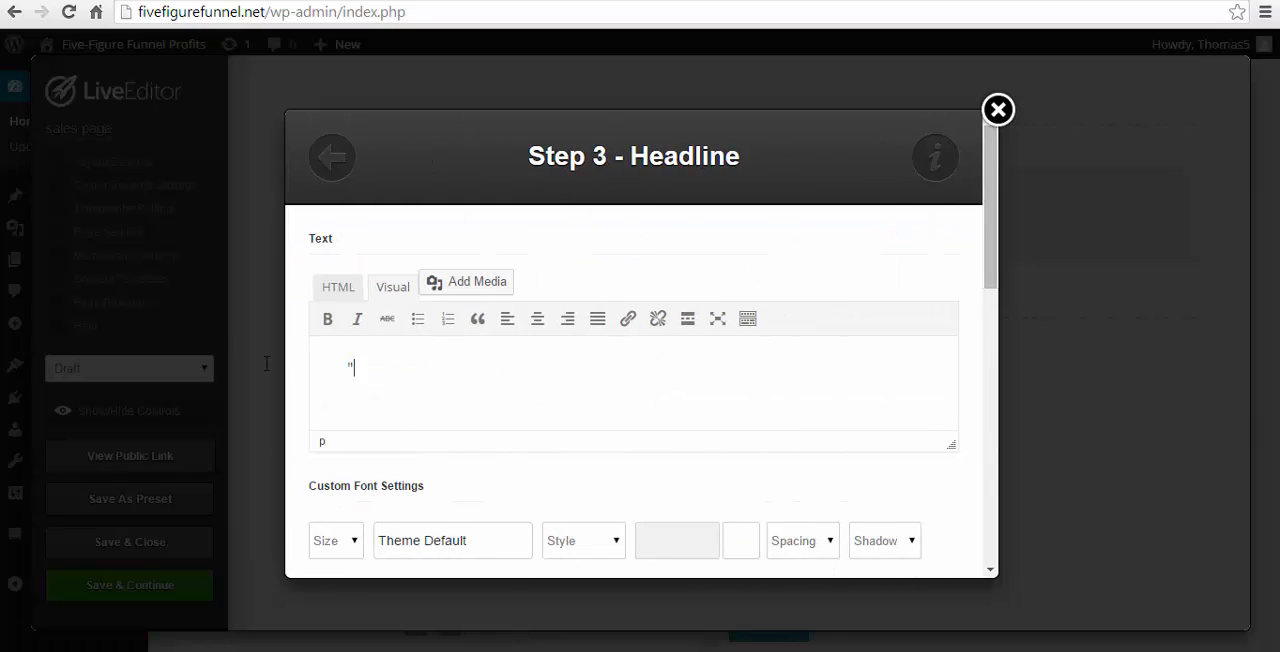
{"action": "key", "text": "ctrl+v"}
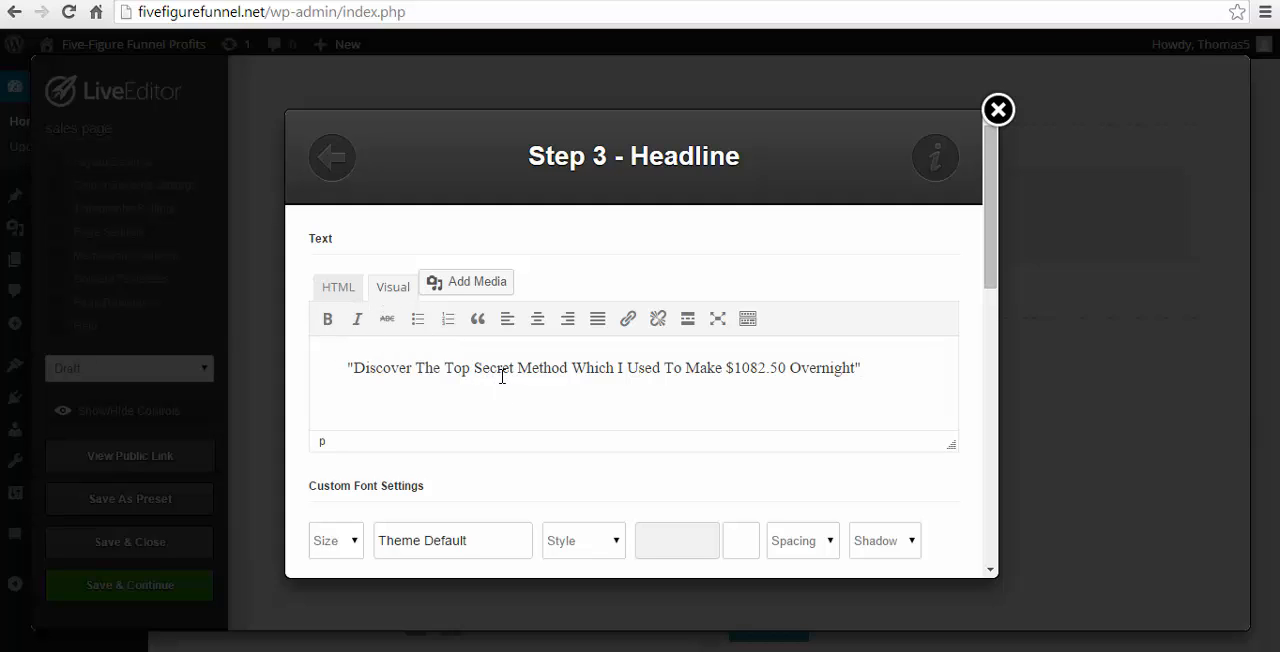
- Set the headline's custom font to Courier at a size of 50px
{"action": "scroll", "coordinate": [594, 402], "scroll_direction": "down", "scroll_amount": 2}
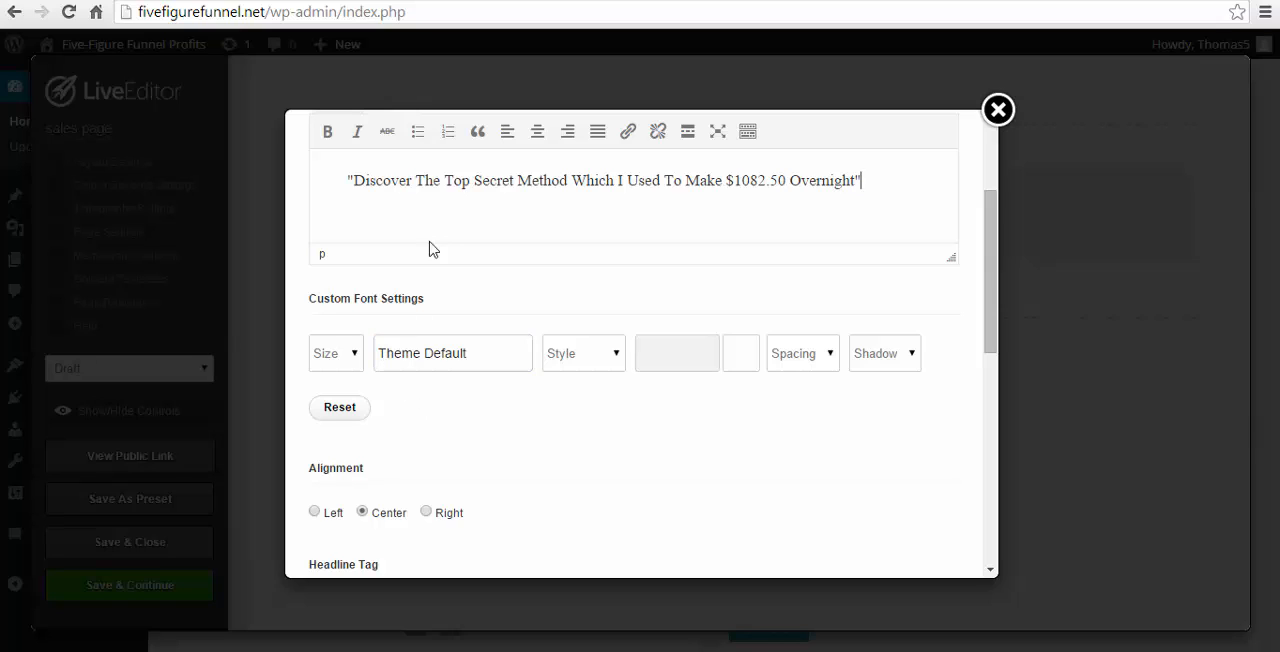
{"action": "left_click", "coordinate": [348, 362]}
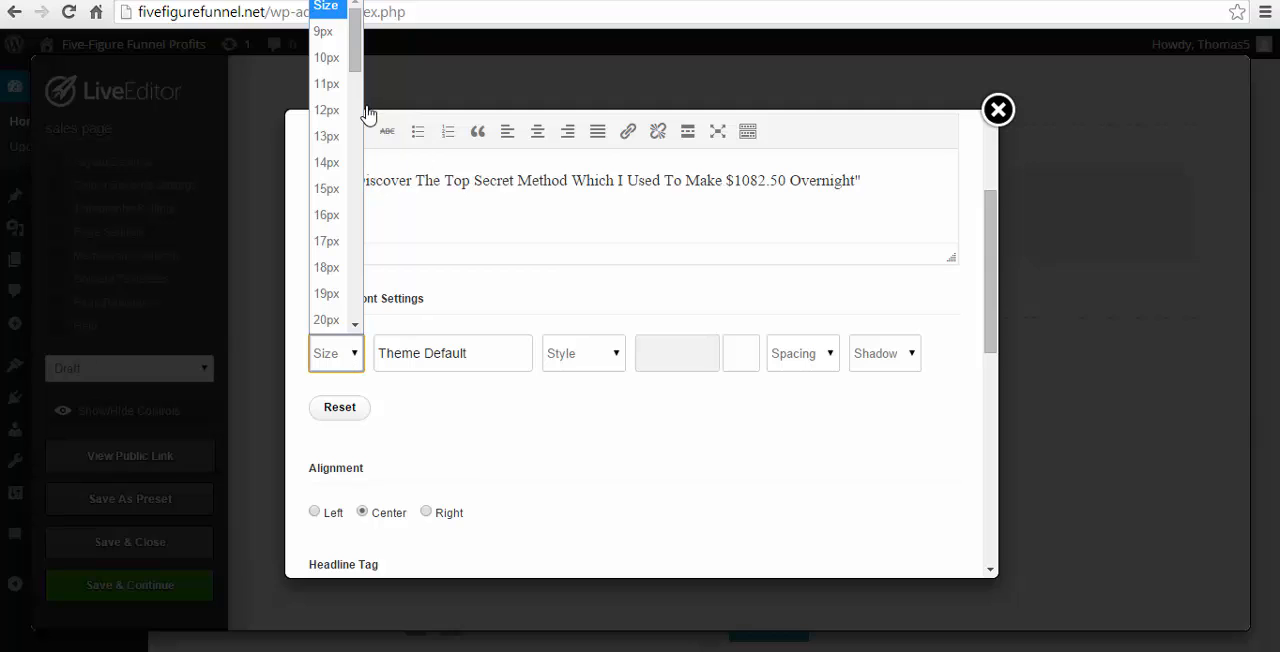
{"action": "scroll", "coordinate": [360, 118], "scroll_direction": "down", "scroll_amount": 2}
{"action": "left_click_drag", "start_coordinate": [360, 112], "coordinate": [361, 225]}
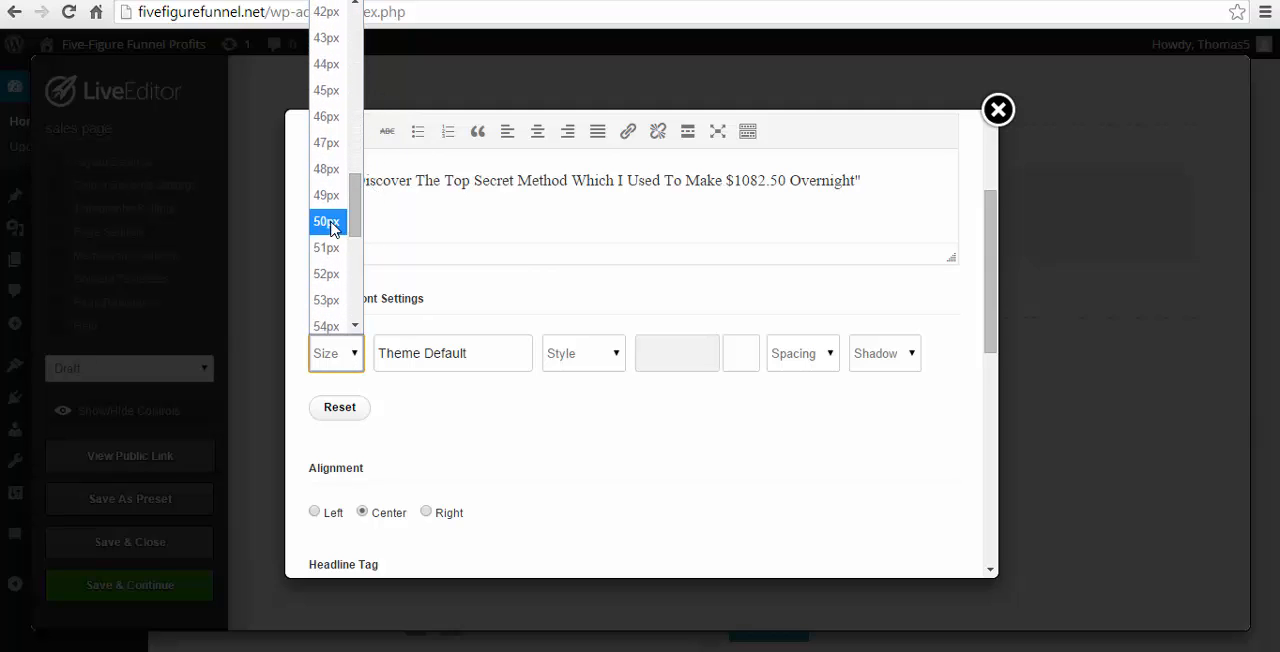
{"action": "left_click", "coordinate": [331, 224]}
{"action": "left_click", "coordinate": [489, 368]}
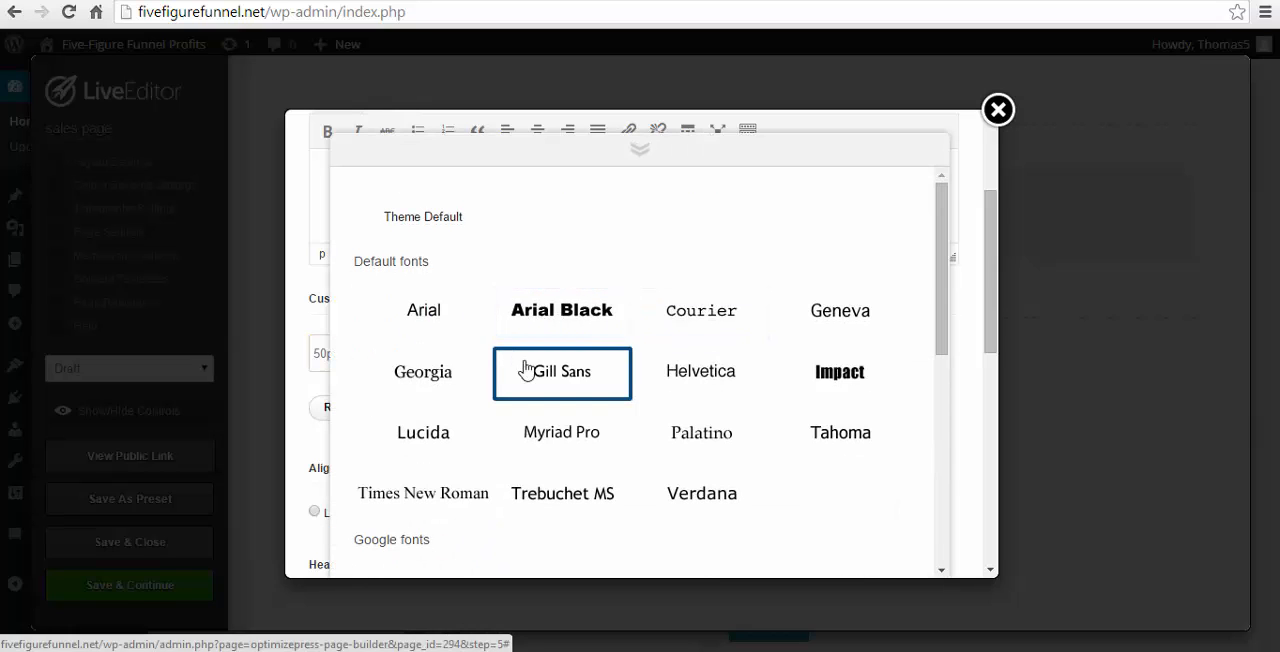
{"action": "left_click", "coordinate": [716, 309]}
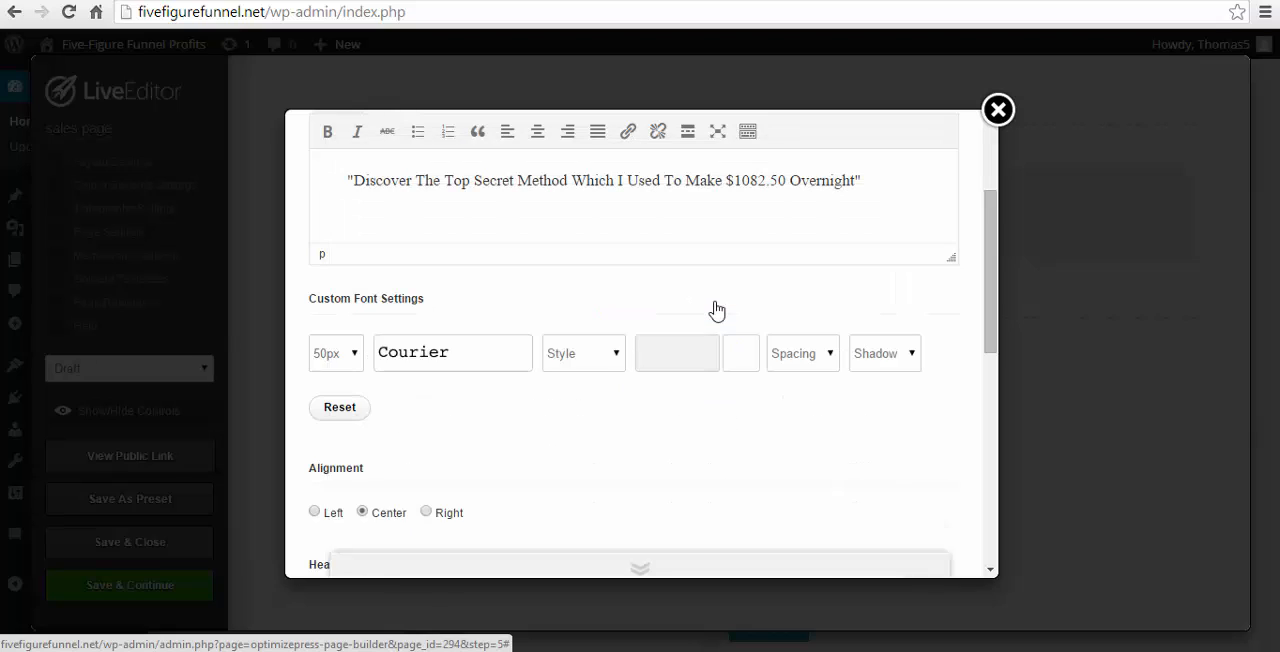
- Style the headline as Bold in dark red #6d0808 with a Dark shadow, and insert it into the page
{"action": "left_click", "coordinate": [607, 362]}
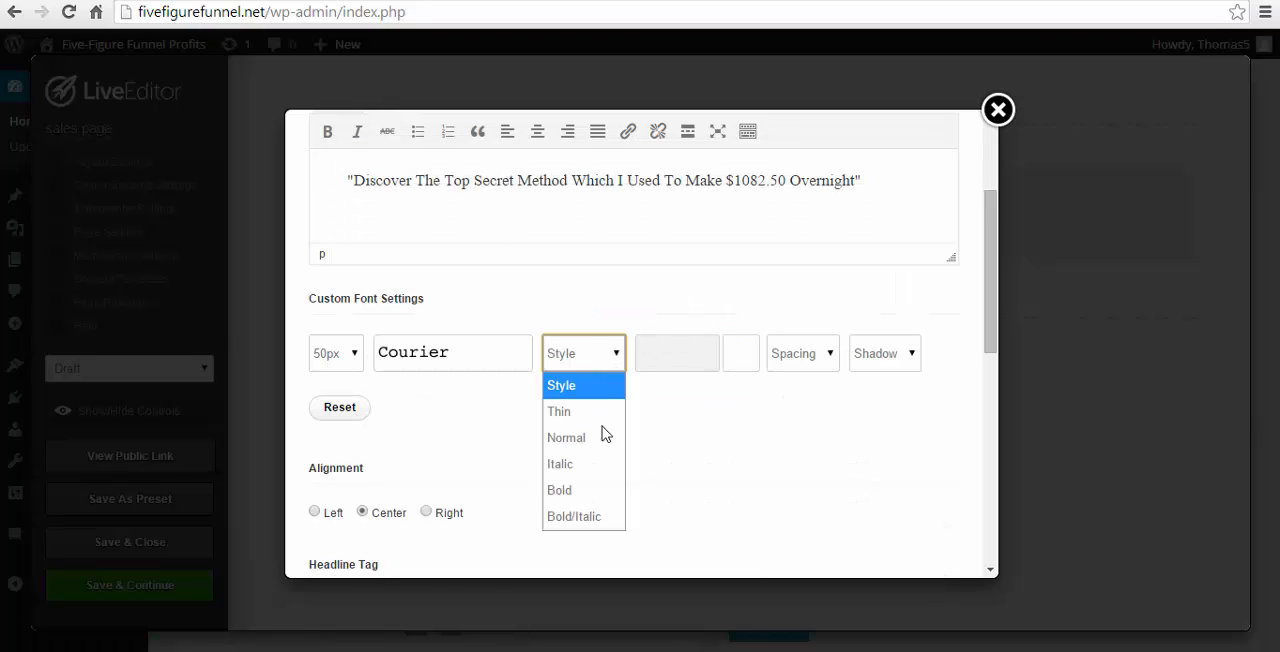
{"action": "left_click", "coordinate": [587, 499]}
{"action": "left_click", "coordinate": [692, 343]}
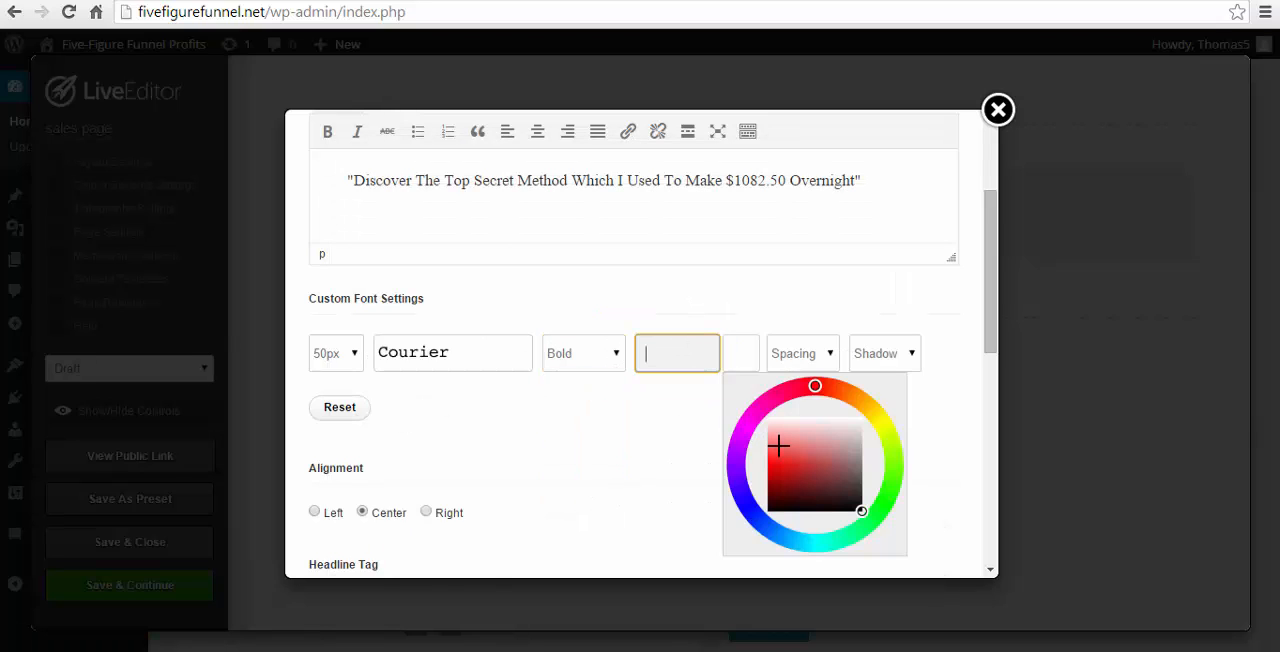
{"action": "left_click_drag", "start_coordinate": [777, 486], "coordinate": [781, 489]}
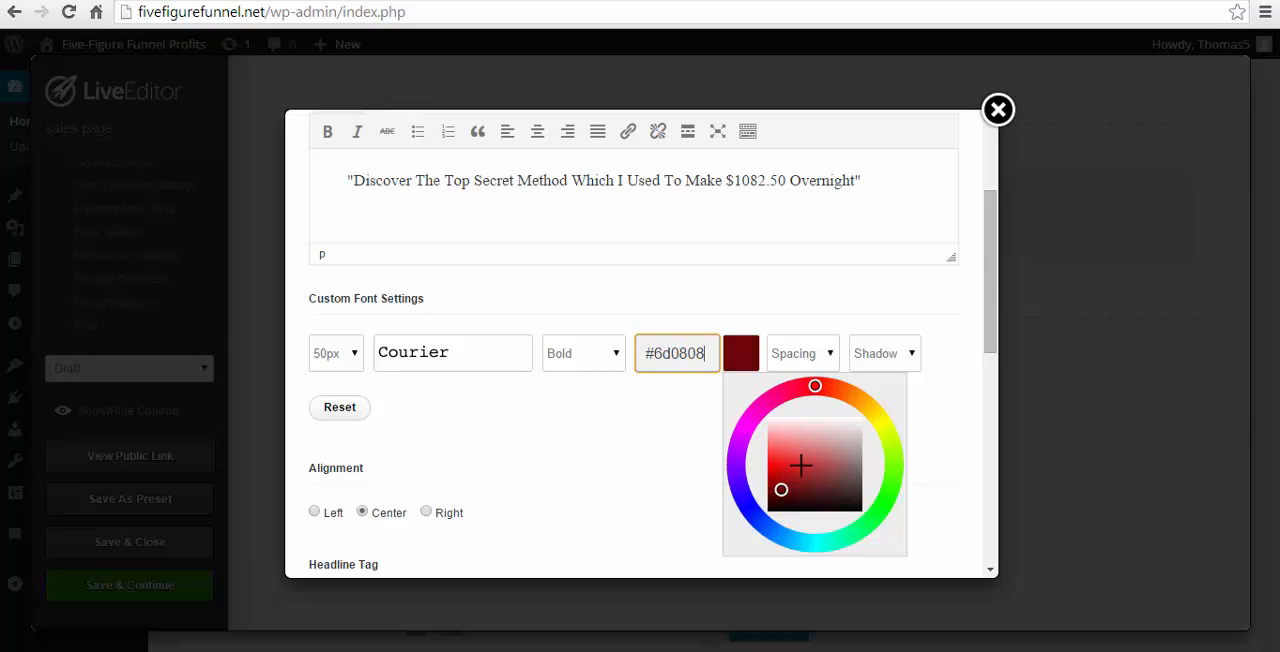
{"action": "left_click", "coordinate": [811, 358]}
{"action": "left_click", "coordinate": [871, 358]}
{"action": "left_click", "coordinate": [873, 356]}
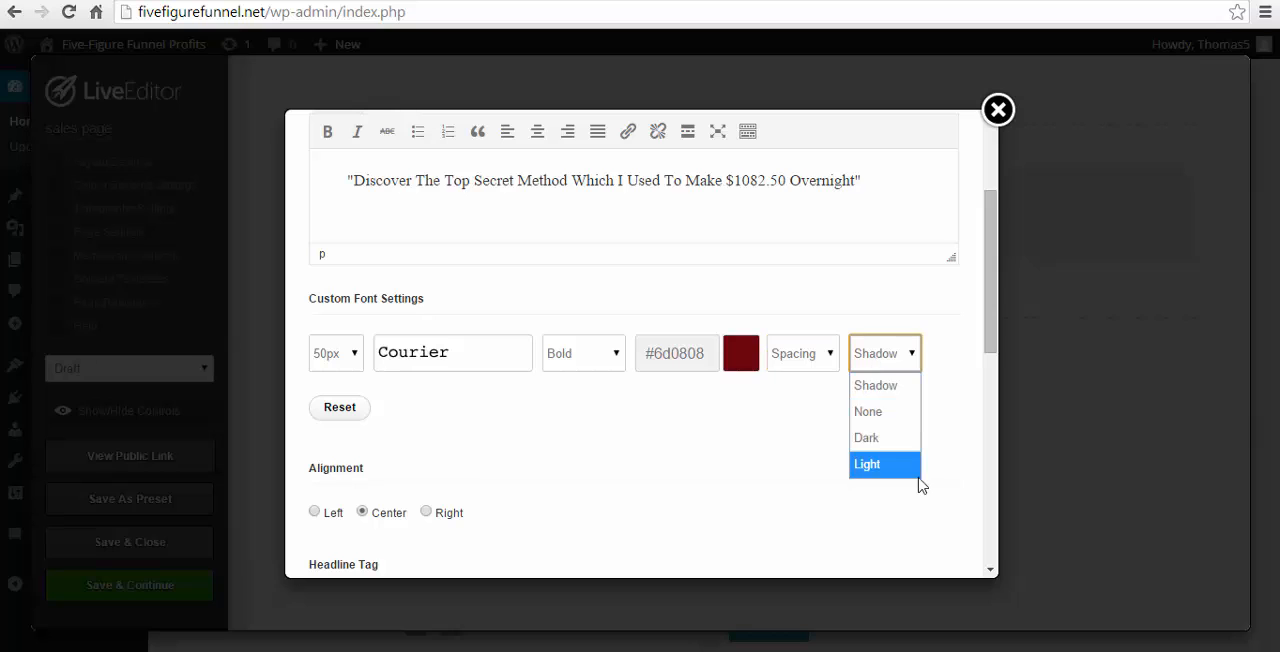
{"action": "left_click", "coordinate": [887, 443]}
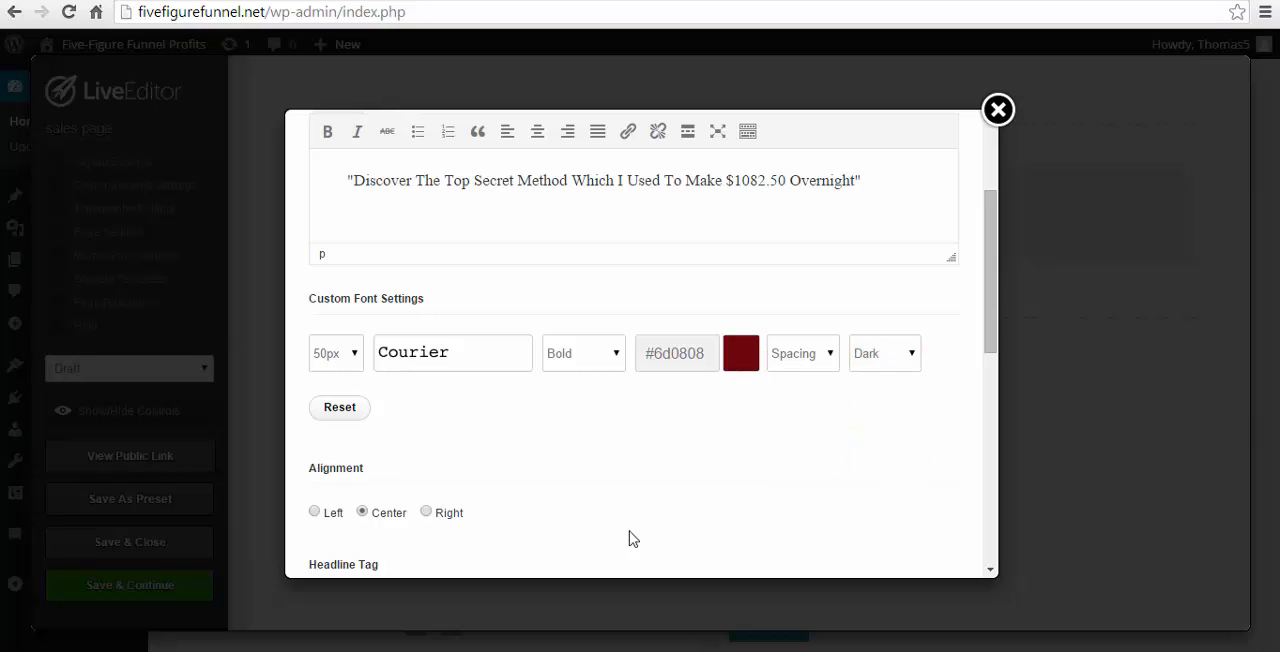
{"action": "scroll", "coordinate": [366, 518], "scroll_direction": "down", "scroll_amount": 7}
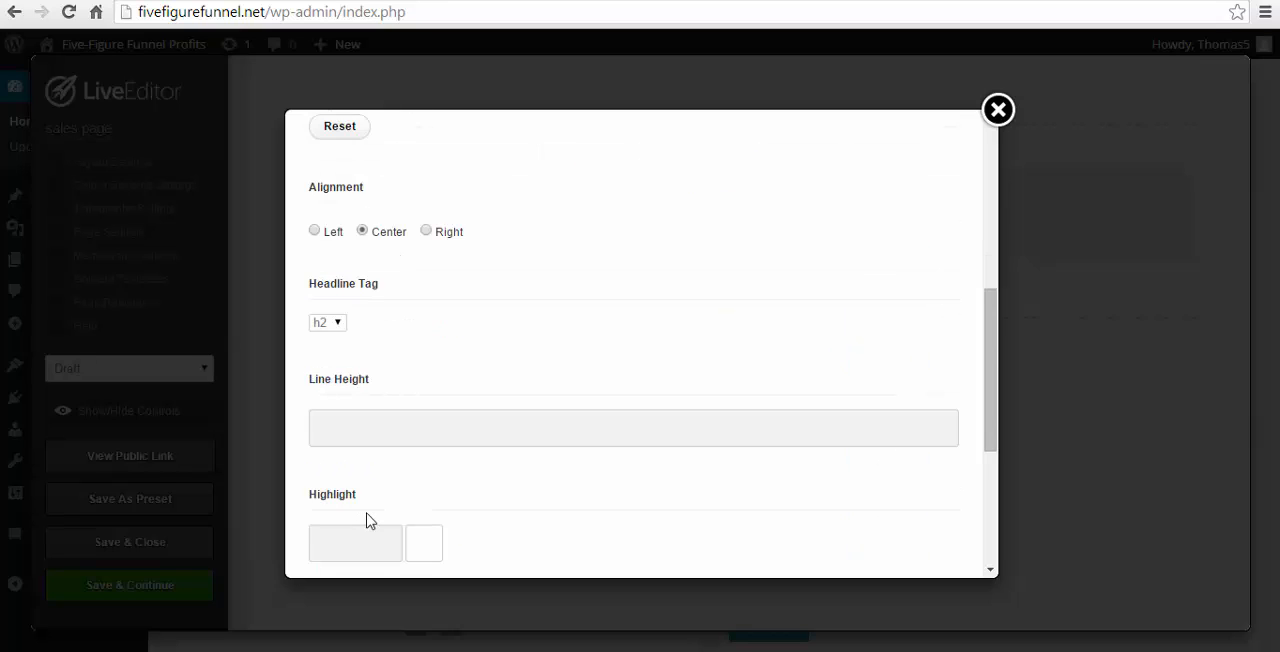
{"action": "left_click", "coordinate": [910, 564]}
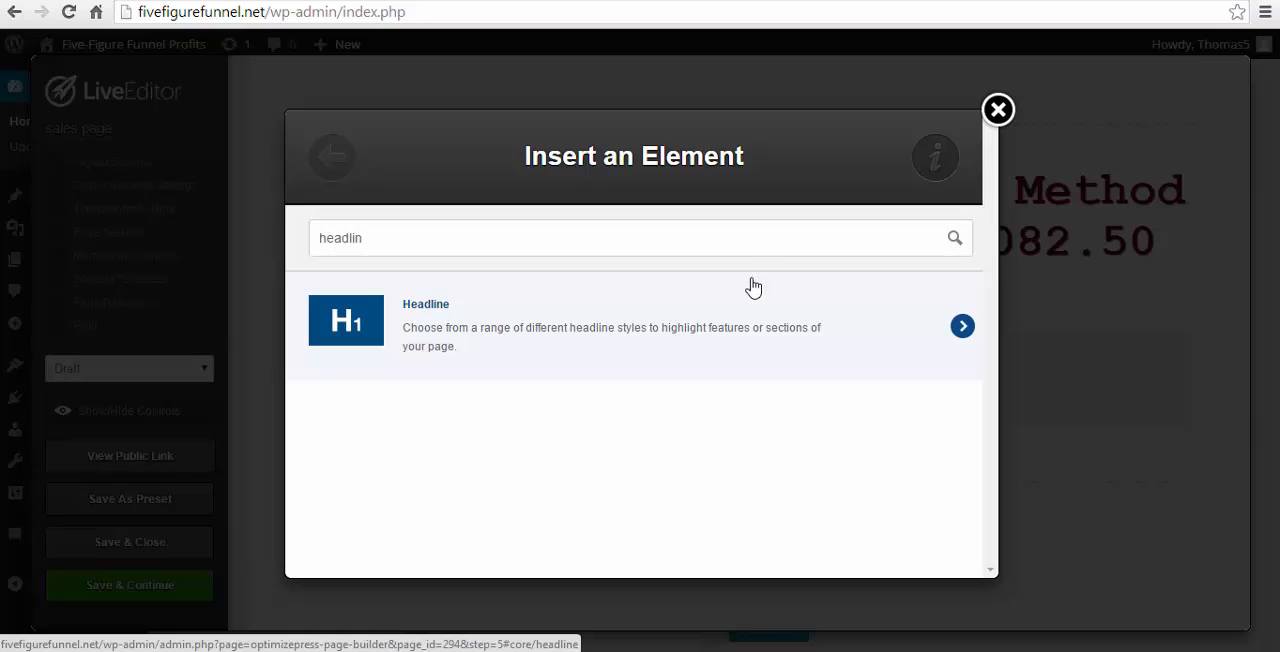
- Add an Images element below the headline and upload AJ_promo.png from the computer for it
{"action": "key", "text": "ctrl+a"}
{"action": "type", "text": "image"}
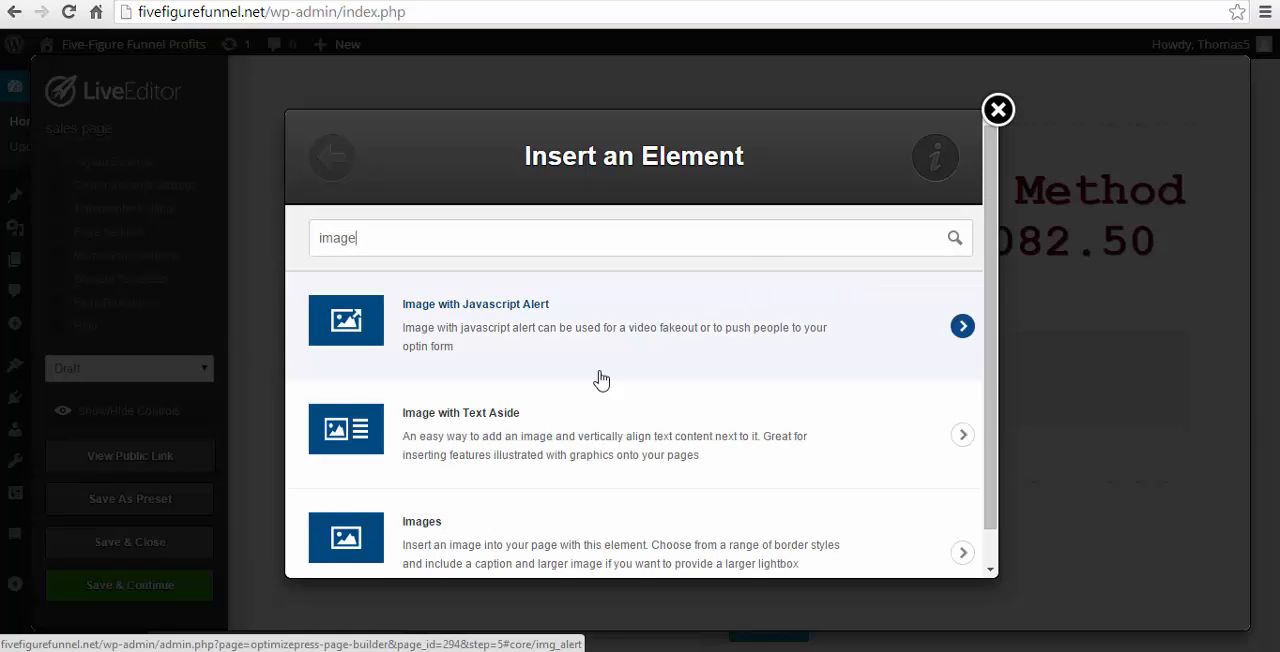
{"action": "left_click", "coordinate": [423, 545]}
{"action": "left_click", "coordinate": [333, 285]}
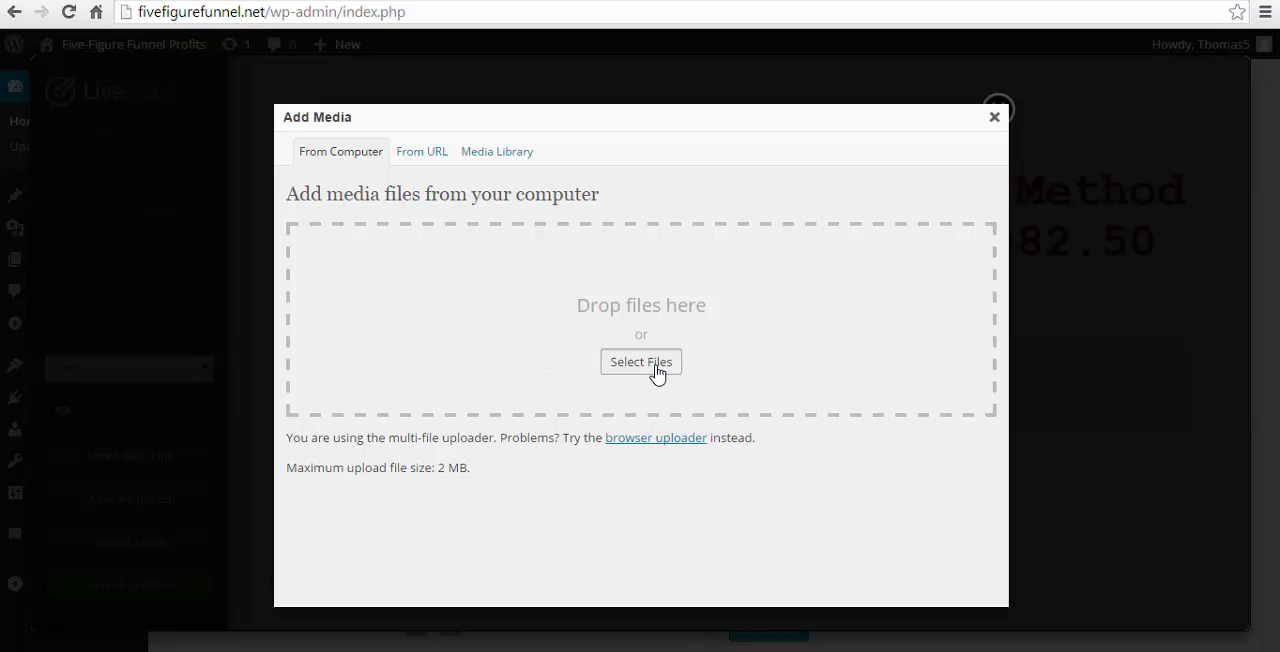
{"action": "left_click", "coordinate": [641, 362]}
{"action": "double_click", "coordinate": [783, 248]}
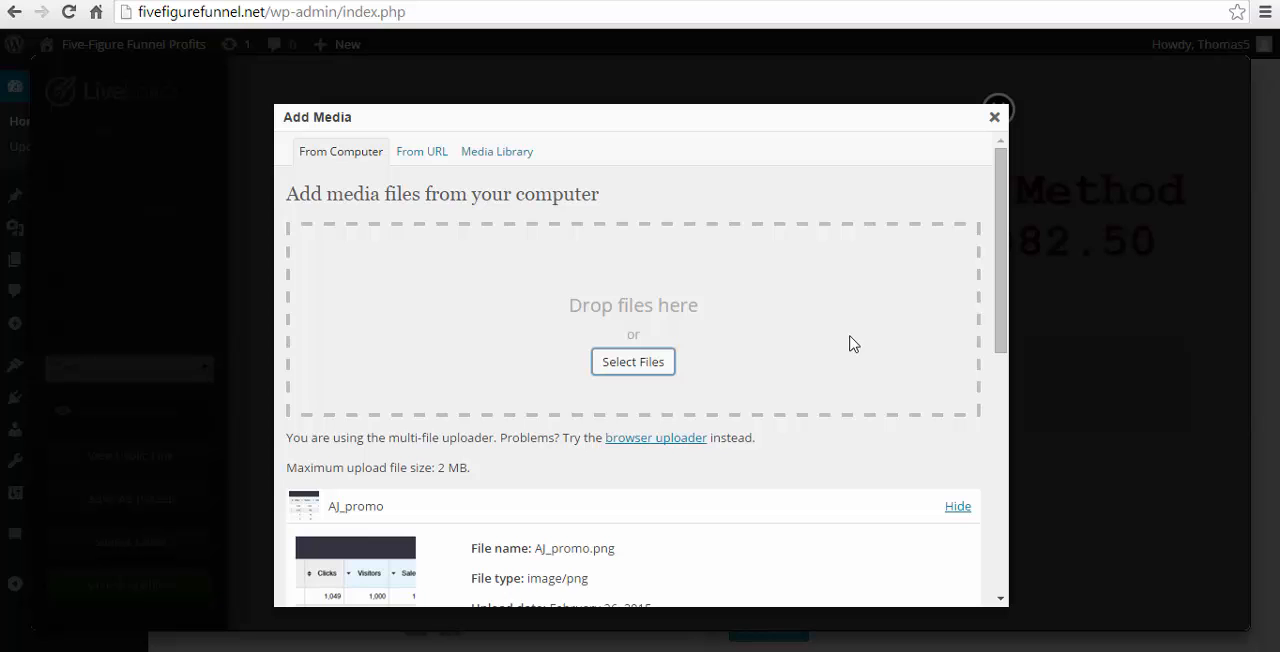
- Remove the link URL from the AJ_promo image and insert it into the Images element
{"action": "scroll", "coordinate": [876, 379], "scroll_direction": "down", "scroll_amount": 4}
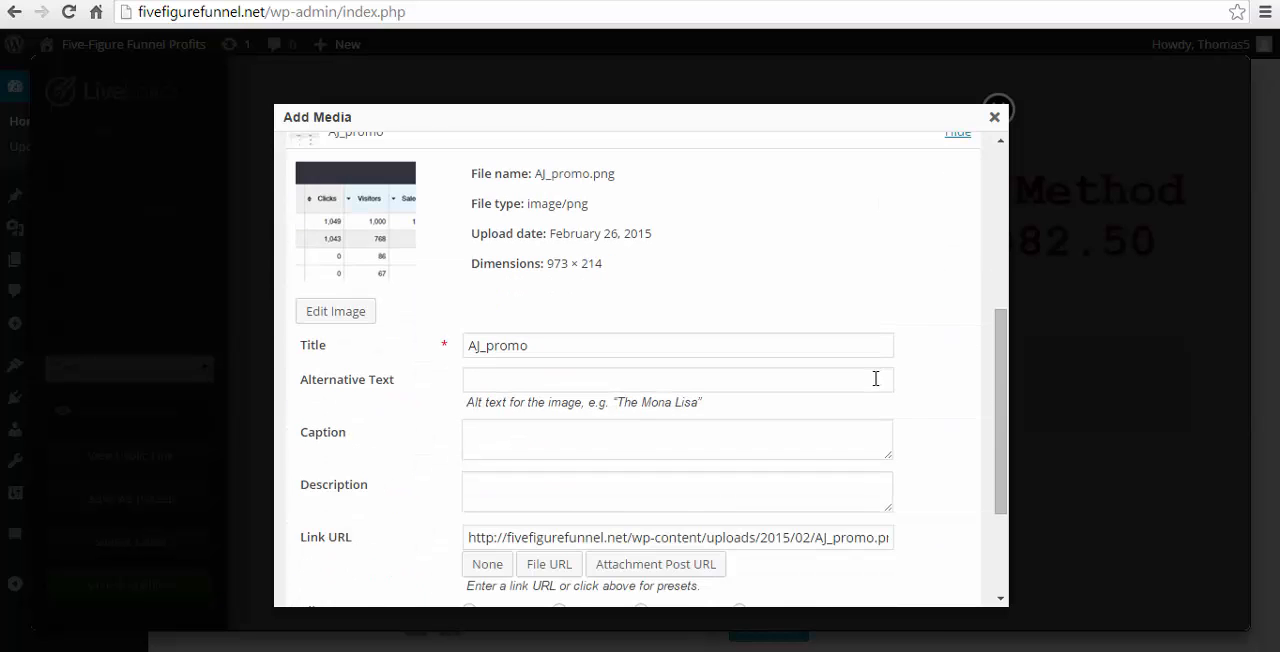
{"action": "scroll", "coordinate": [876, 379], "scroll_direction": "down", "scroll_amount": 3}
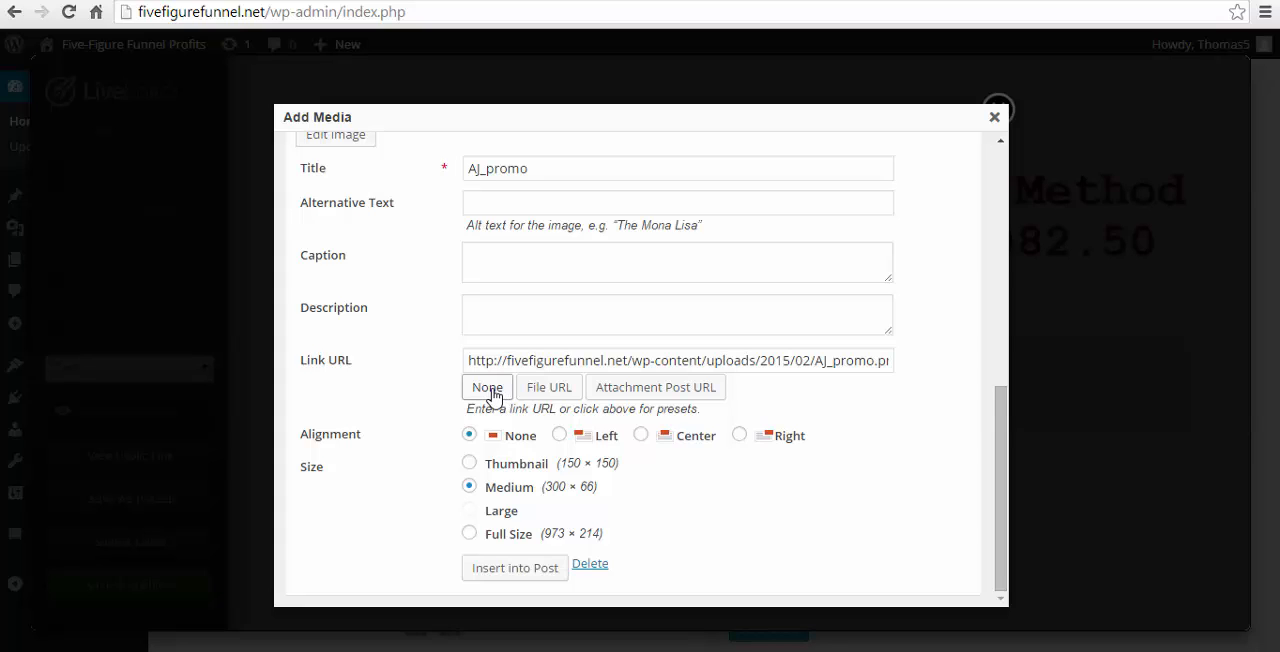
{"action": "left_click", "coordinate": [491, 394]}
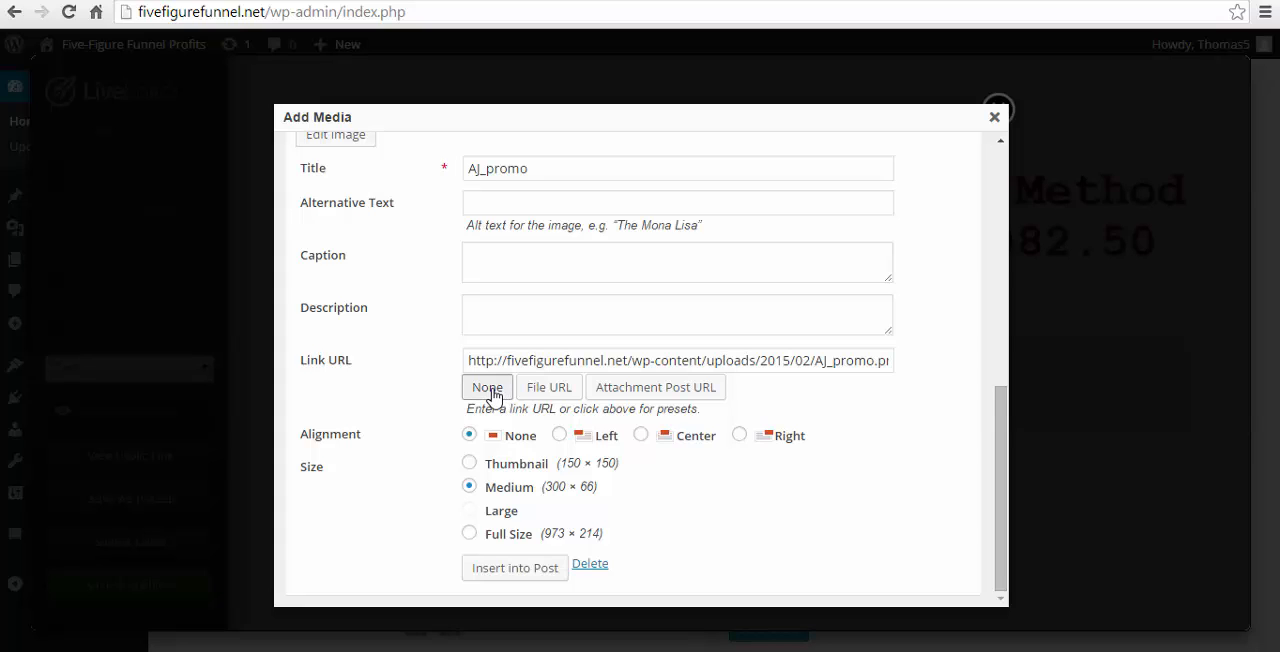
{"action": "left_click", "coordinate": [530, 576]}
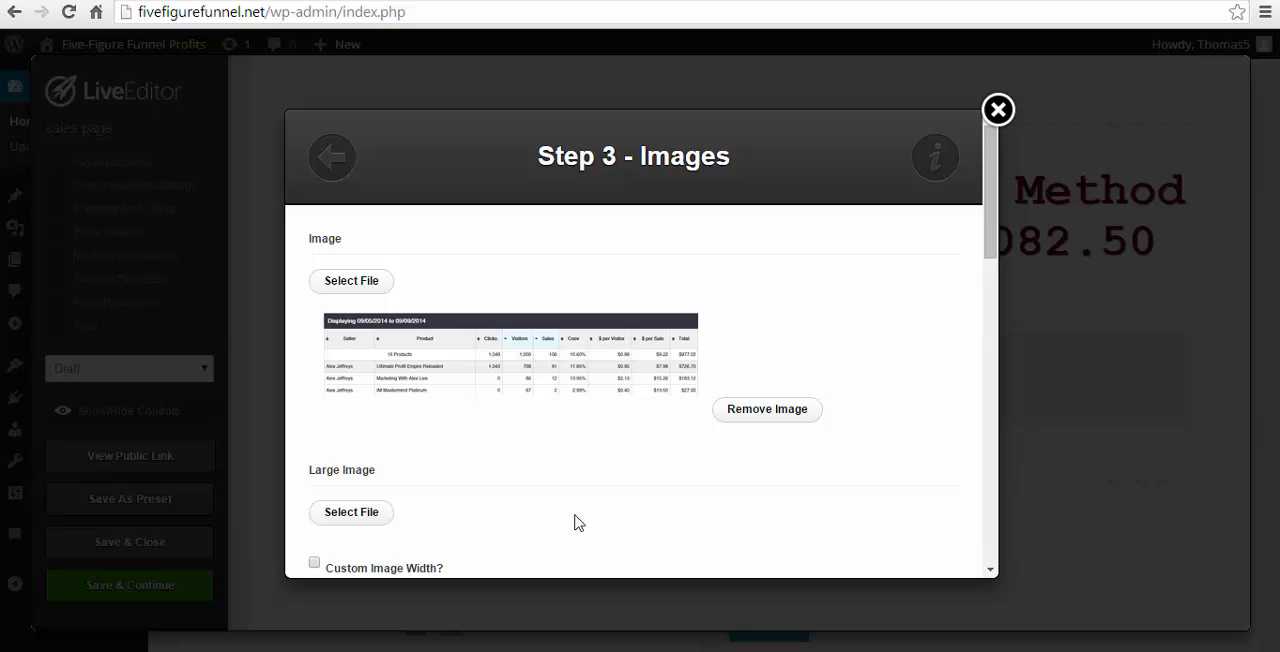
- Go through the remaining image settings and insert the Images element into the page
{"action": "scroll", "coordinate": [505, 360], "scroll_direction": "down", "scroll_amount": 3}
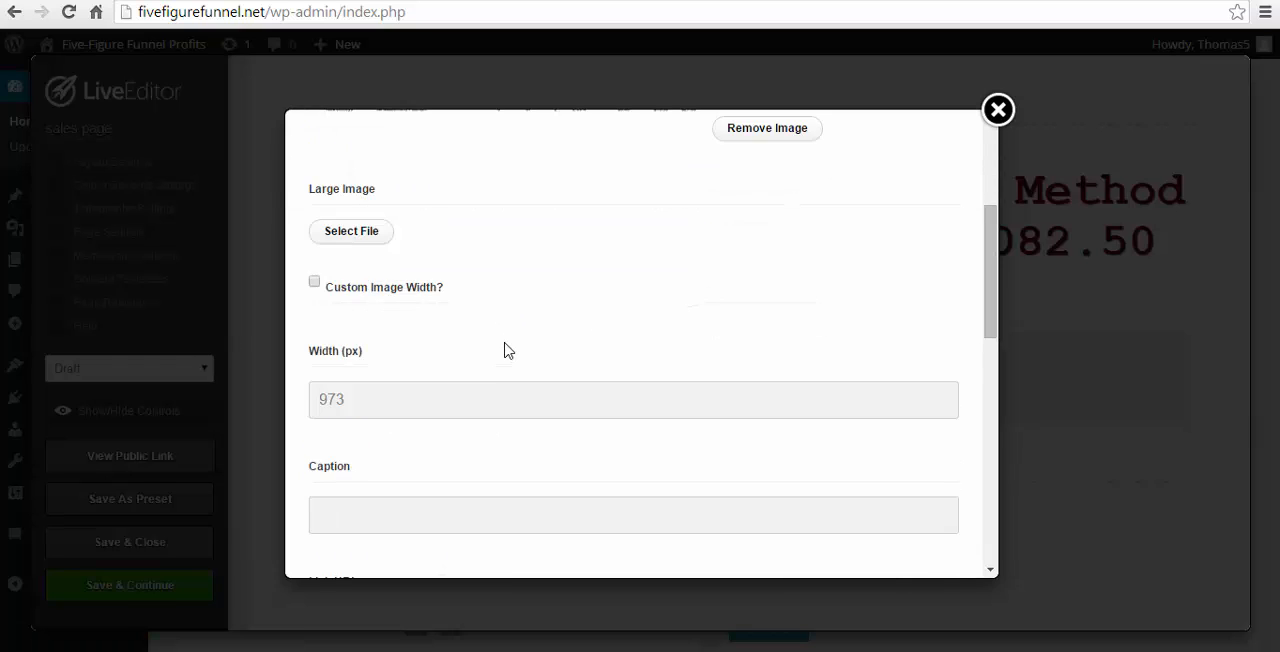
{"action": "scroll", "coordinate": [505, 350], "scroll_direction": "down", "scroll_amount": 2}
{"action": "scroll", "coordinate": [480, 329], "scroll_direction": "down", "scroll_amount": 6}
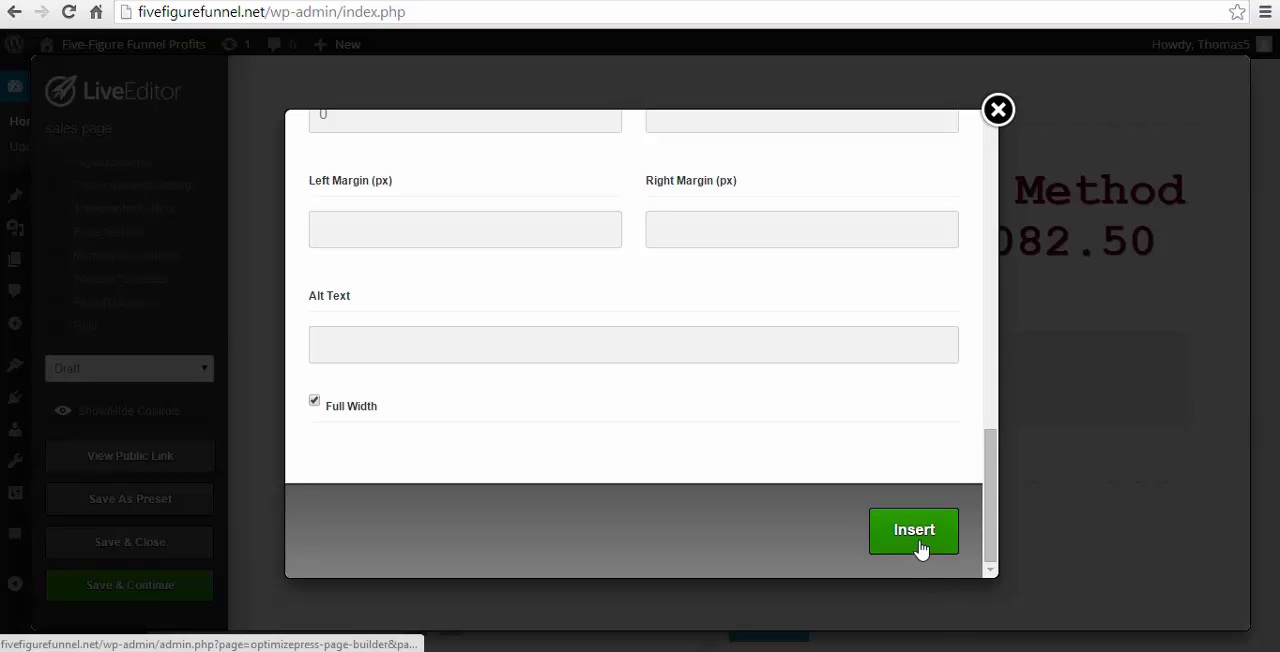
{"action": "left_click", "coordinate": [914, 531]}
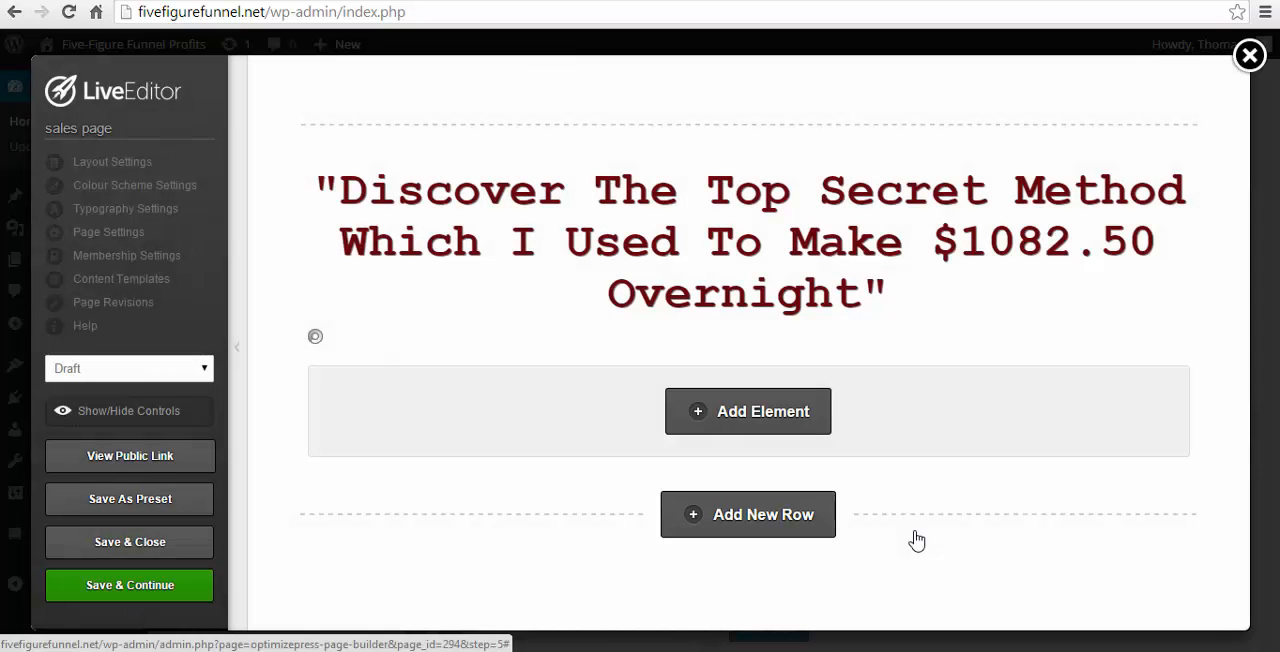
- Set the top margin of the income-proof image to 50 px and update the element
{"action": "scroll", "coordinate": [982, 477], "scroll_direction": "down", "scroll_amount": 2}
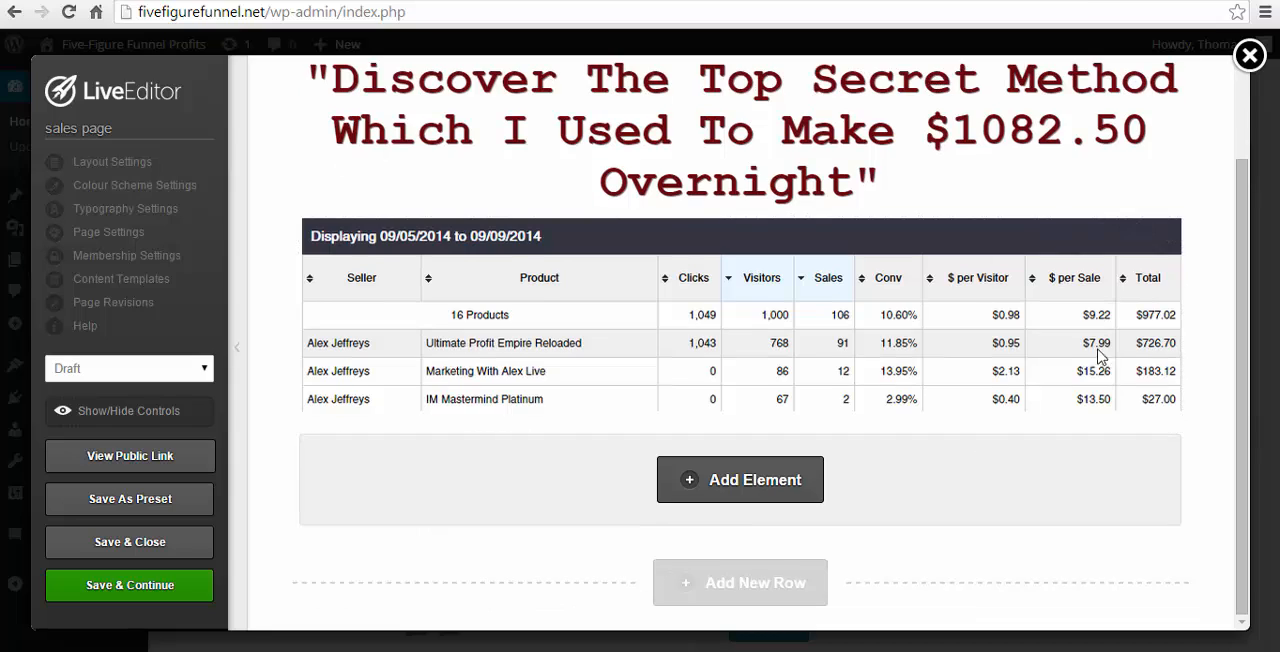
{"action": "scroll", "coordinate": [708, 243], "scroll_direction": "up", "scroll_amount": 1}
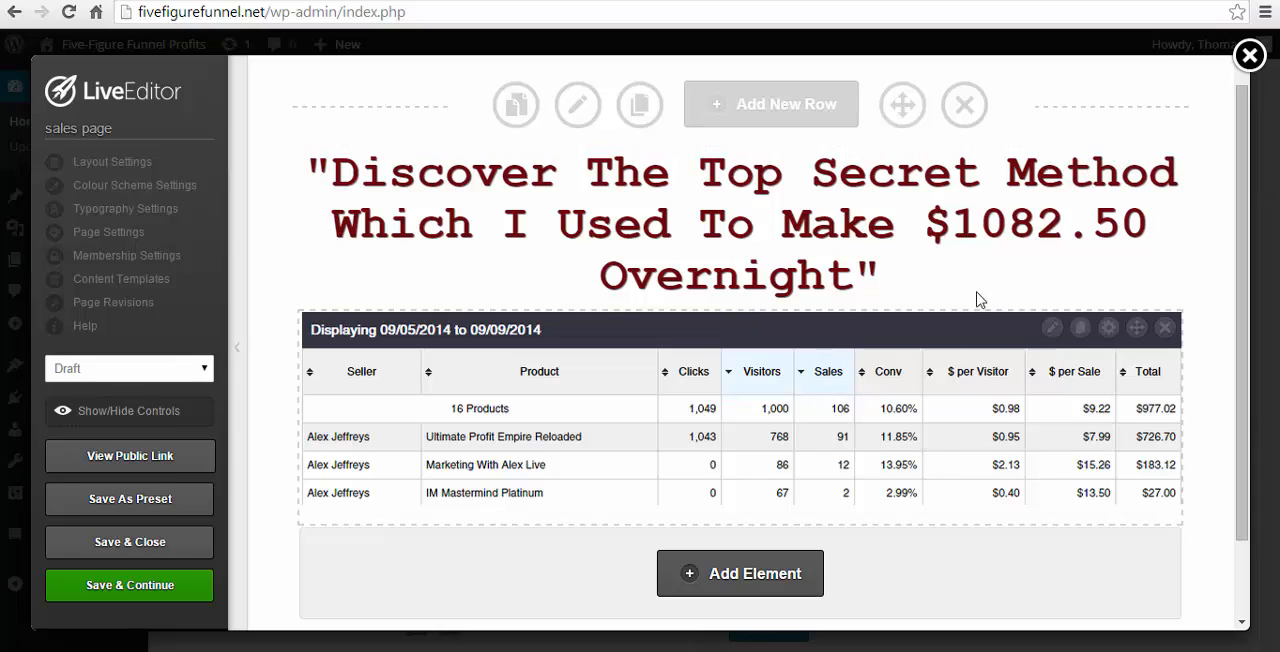
{"action": "left_click", "coordinate": [1052, 328]}
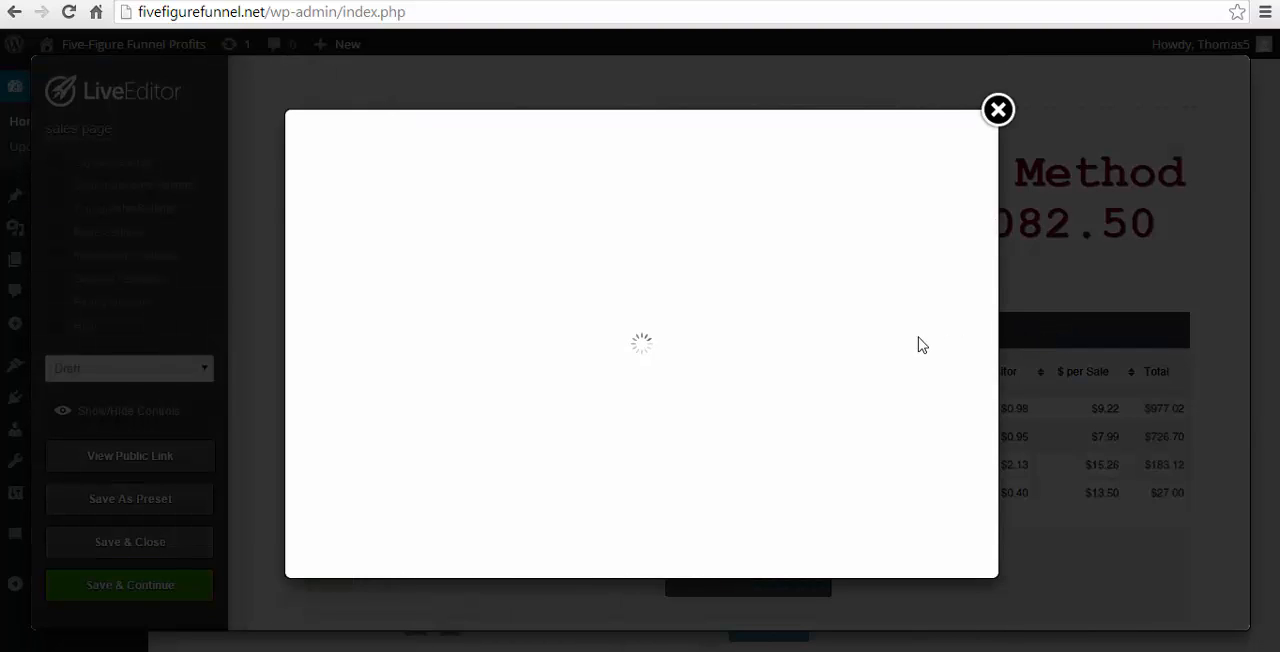
{"action": "scroll", "coordinate": [760, 372], "scroll_direction": "down", "scroll_amount": 2}
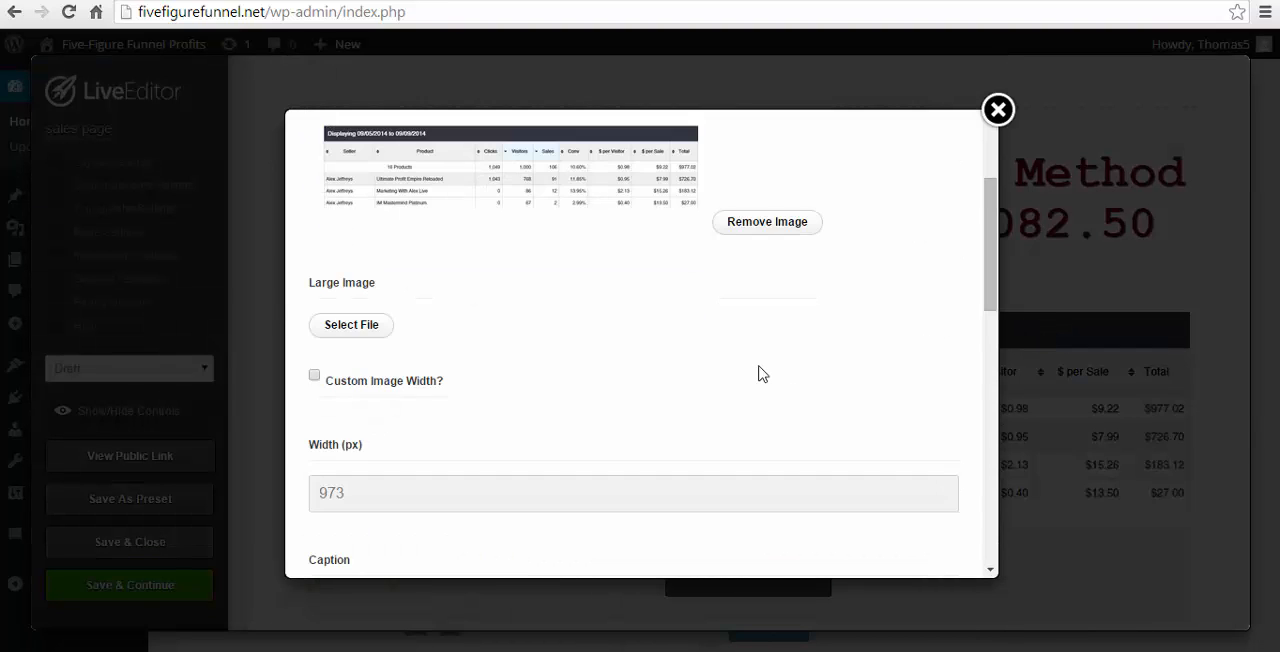
{"action": "scroll", "coordinate": [760, 373], "scroll_direction": "down", "scroll_amount": 5}
{"action": "left_click_drag", "start_coordinate": [303, 295], "coordinate": [397, 297]}
{"action": "left_click", "coordinate": [390, 327]}
{"action": "left_click_drag", "start_coordinate": [343, 341], "coordinate": [303, 337]}
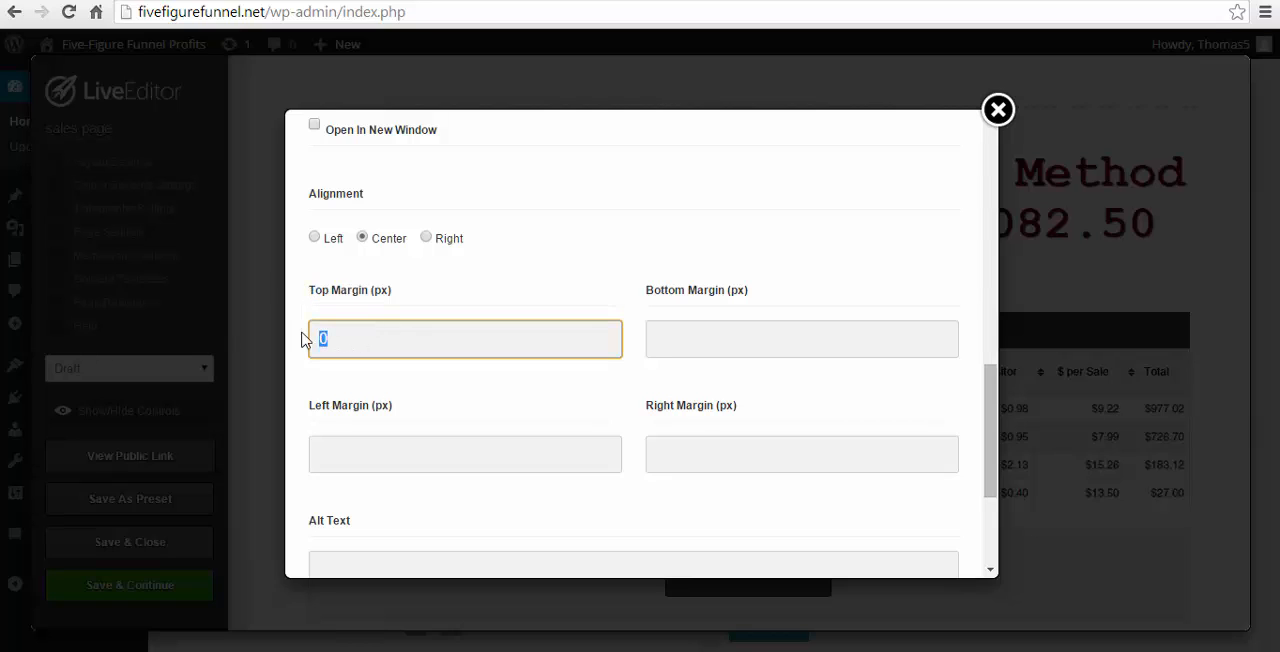
{"action": "type", "text": "50"}
{"action": "scroll", "coordinate": [612, 432], "scroll_direction": "down", "scroll_amount": 3}
{"action": "left_click", "coordinate": [914, 531]}
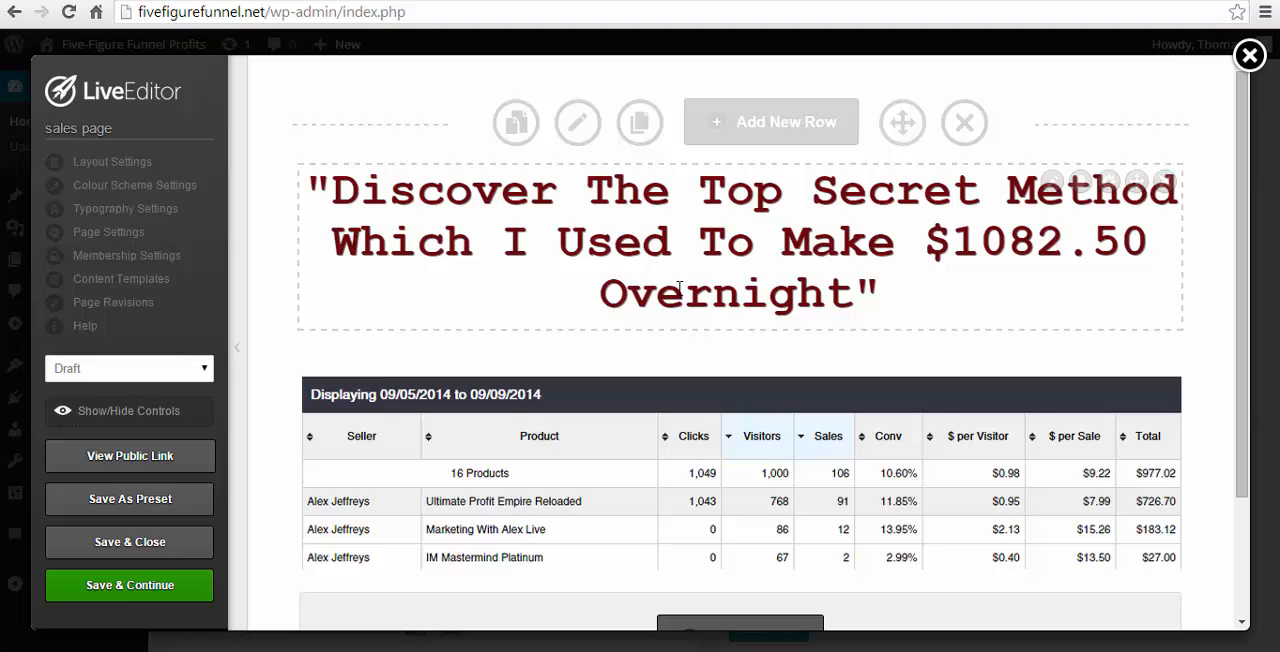
- Add a new row with the 1/3 + 2/3 column layout below the income-proof image
{"action": "scroll", "coordinate": [909, 418], "scroll_direction": "down", "scroll_amount": 1}
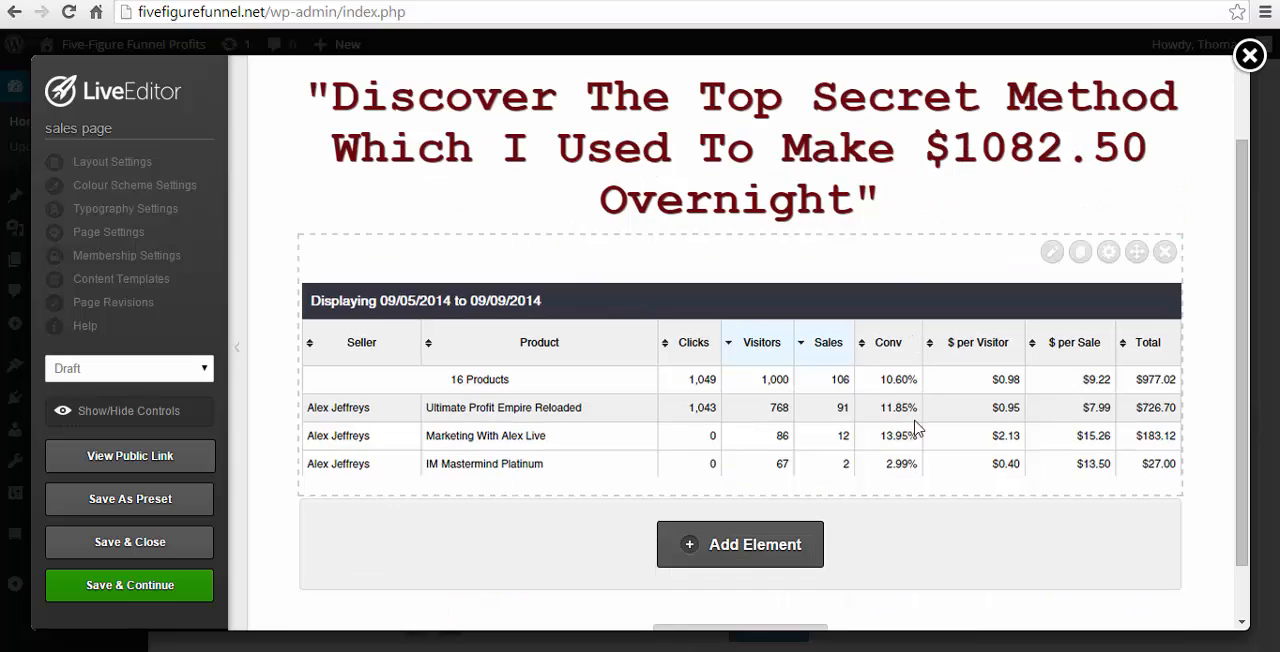
{"action": "scroll", "coordinate": [633, 383], "scroll_direction": "down", "scroll_amount": 1}
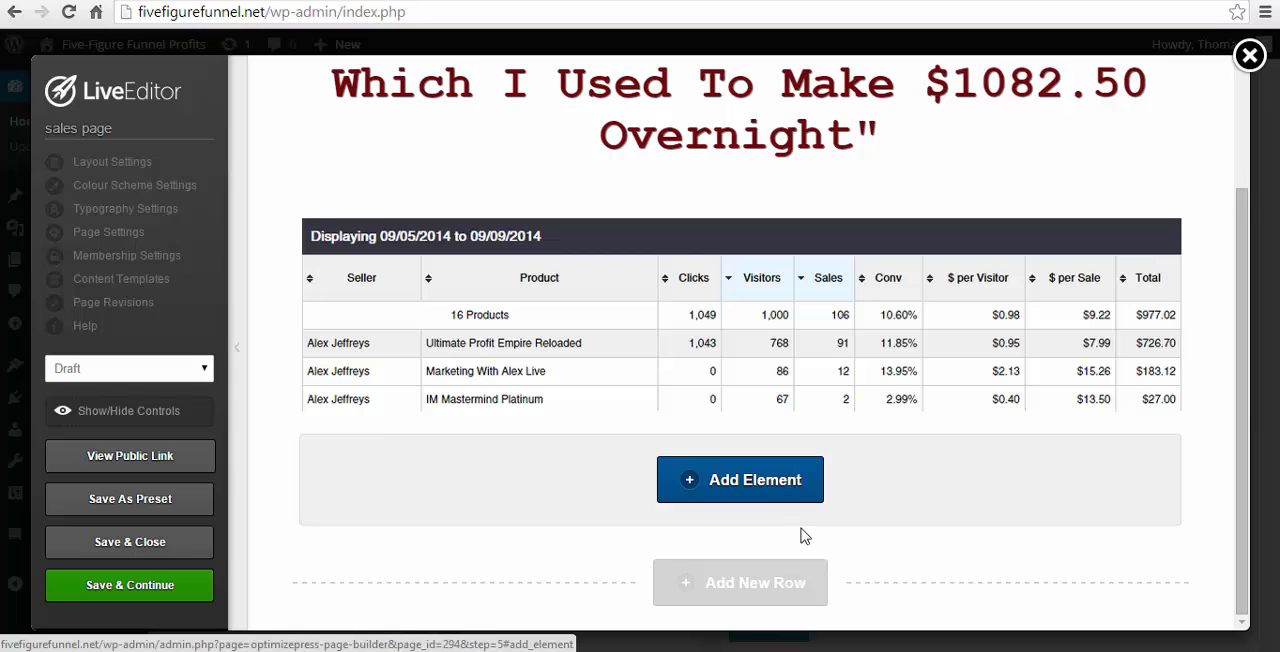
{"action": "left_click", "coordinate": [752, 597]}
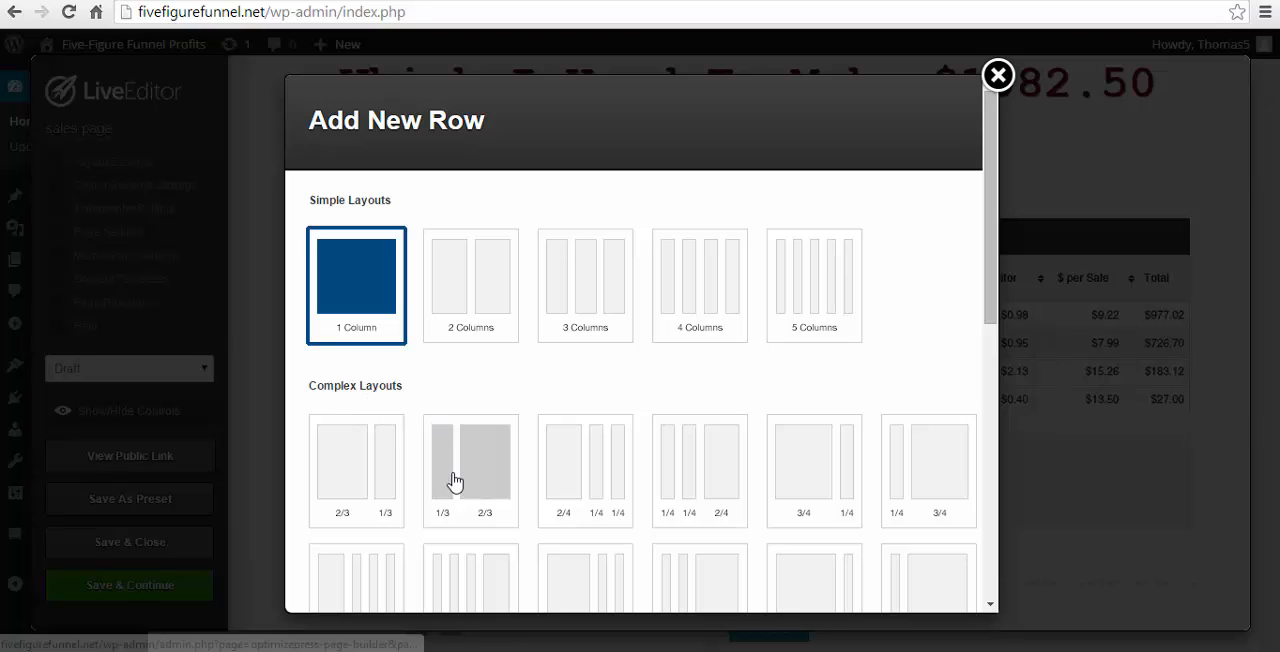
{"action": "left_click", "coordinate": [452, 480]}
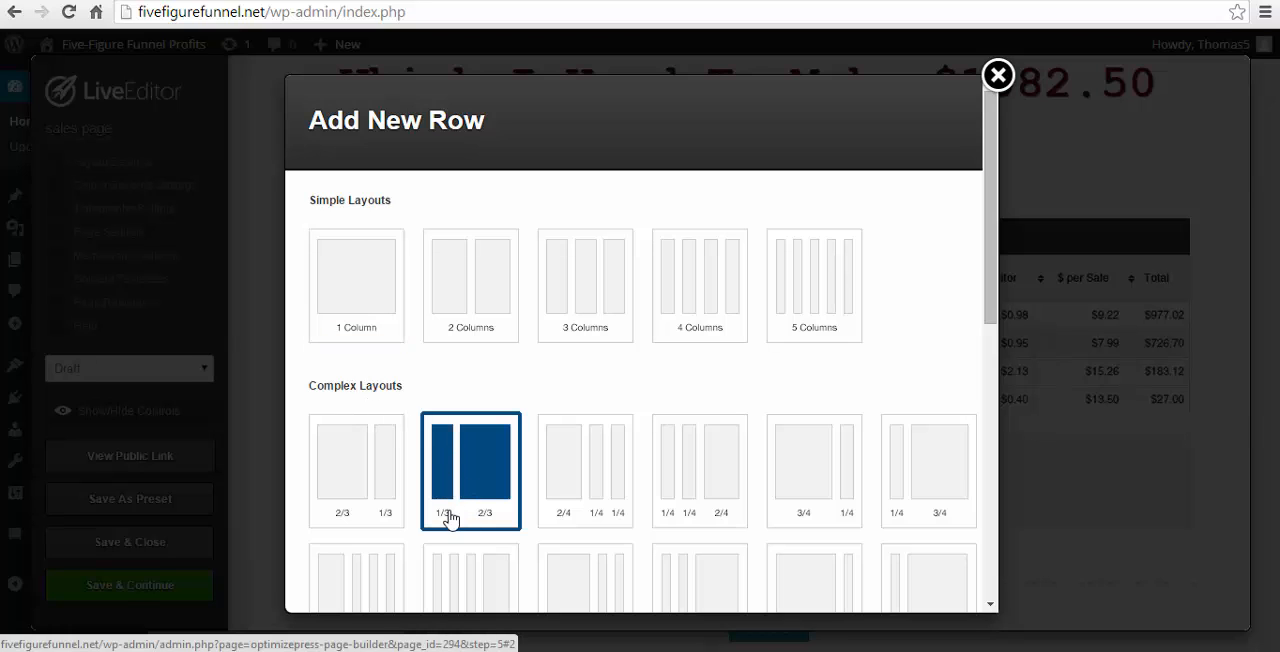
{"action": "scroll", "coordinate": [728, 468], "scroll_direction": "down", "scroll_amount": 1}
{"action": "scroll", "coordinate": [731, 468], "scroll_direction": "down", "scroll_amount": 5}
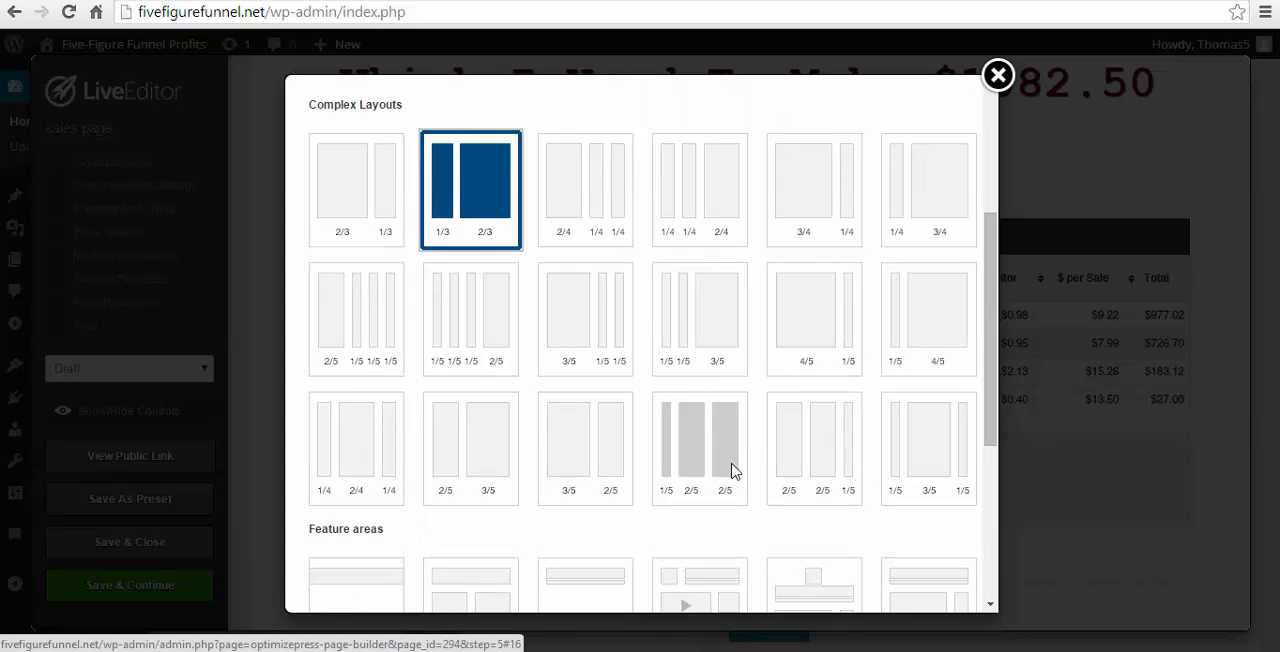
{"action": "left_click", "coordinate": [902, 568]}
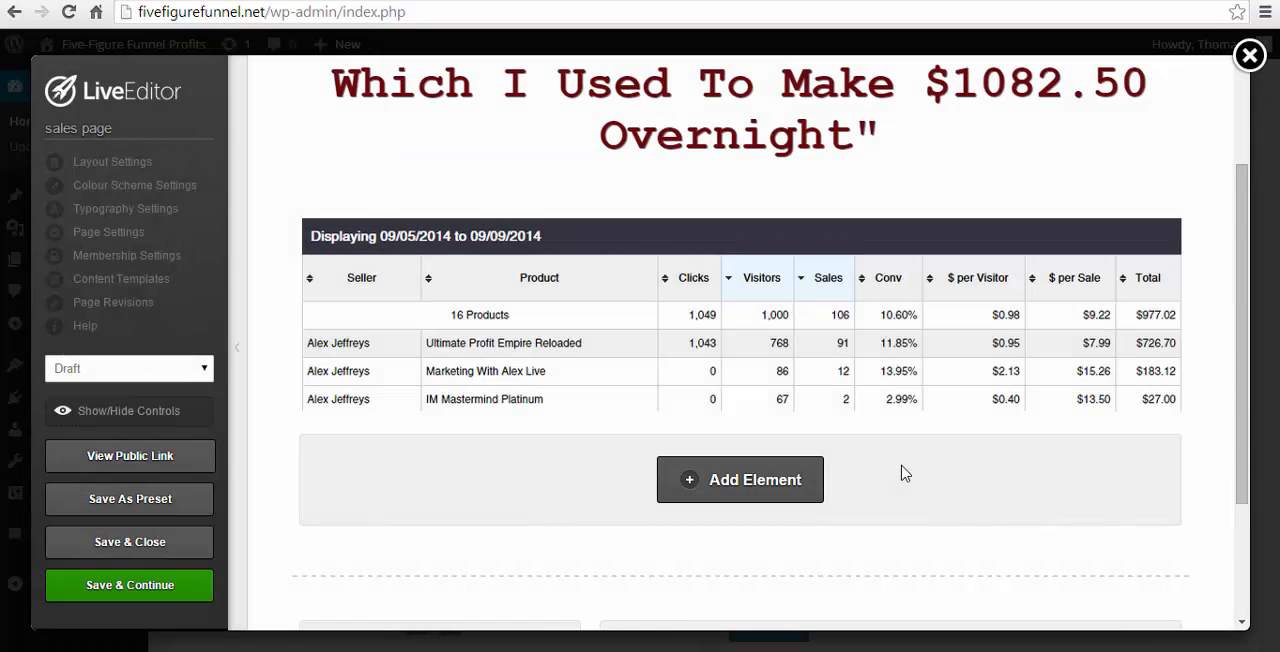
- Insert an Images element with the plain borderless style and the author's portrait photo into the one-third column of the new row
{"action": "scroll", "coordinate": [910, 497], "scroll_direction": "down", "scroll_amount": 2}
{"action": "left_click", "coordinate": [452, 482]}
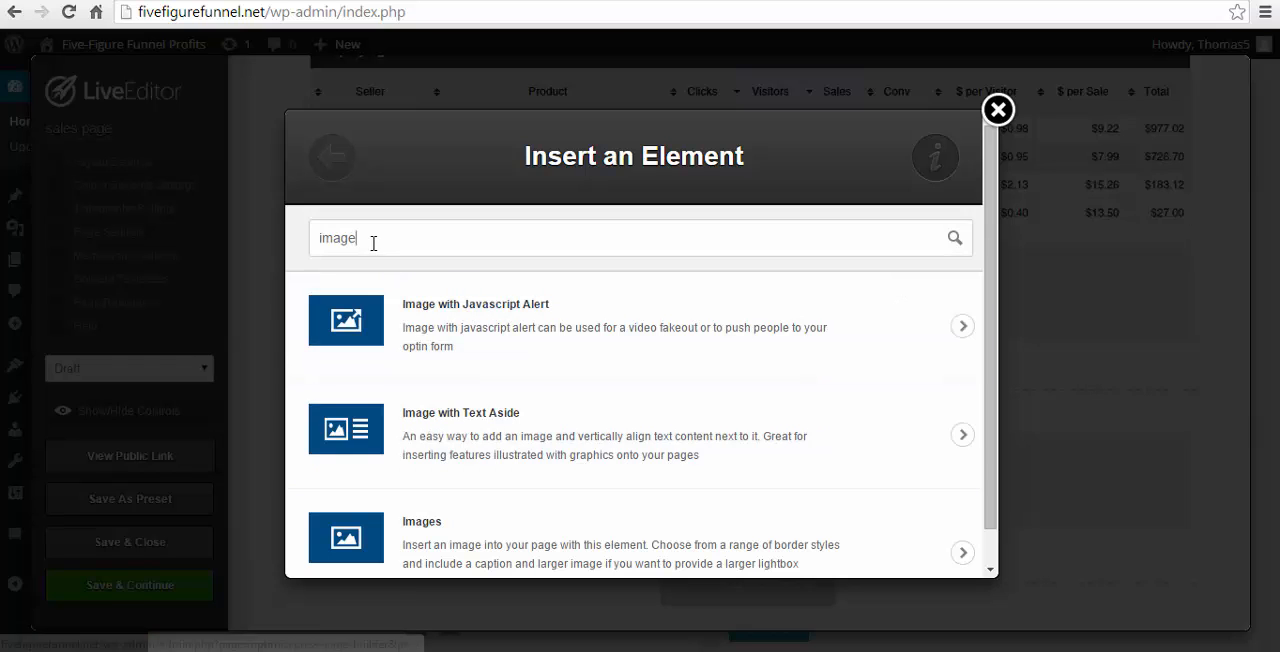
{"action": "left_click", "coordinate": [473, 558]}
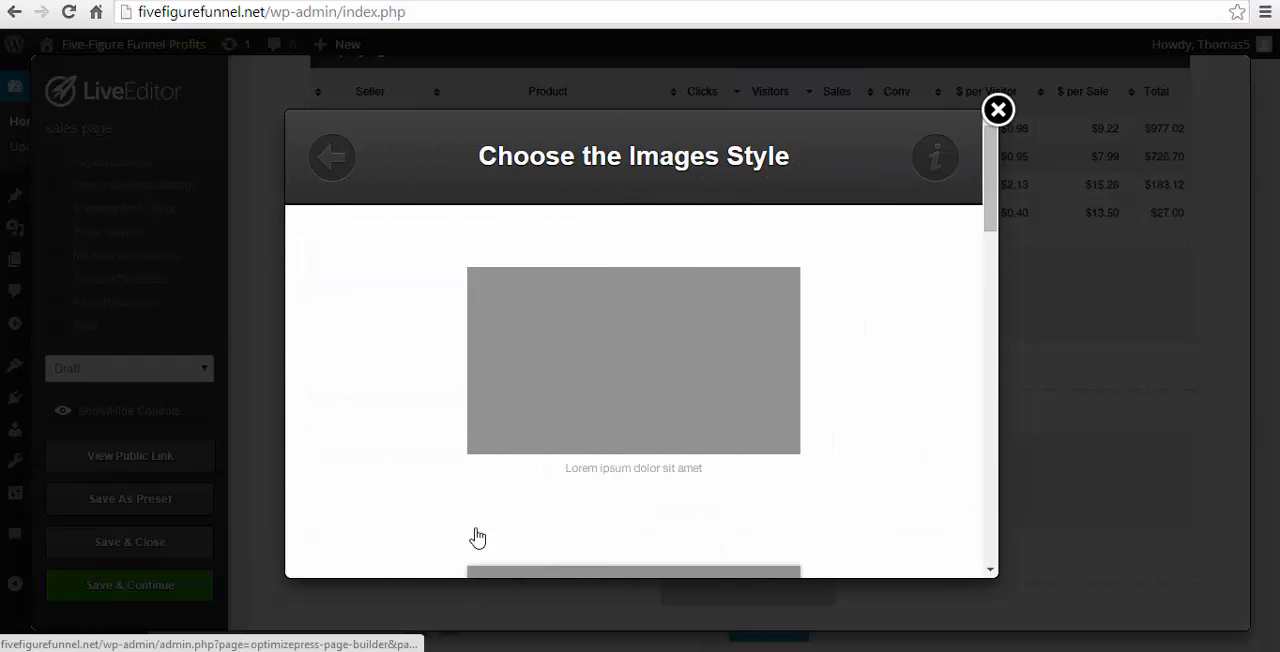
{"action": "left_click", "coordinate": [517, 423]}
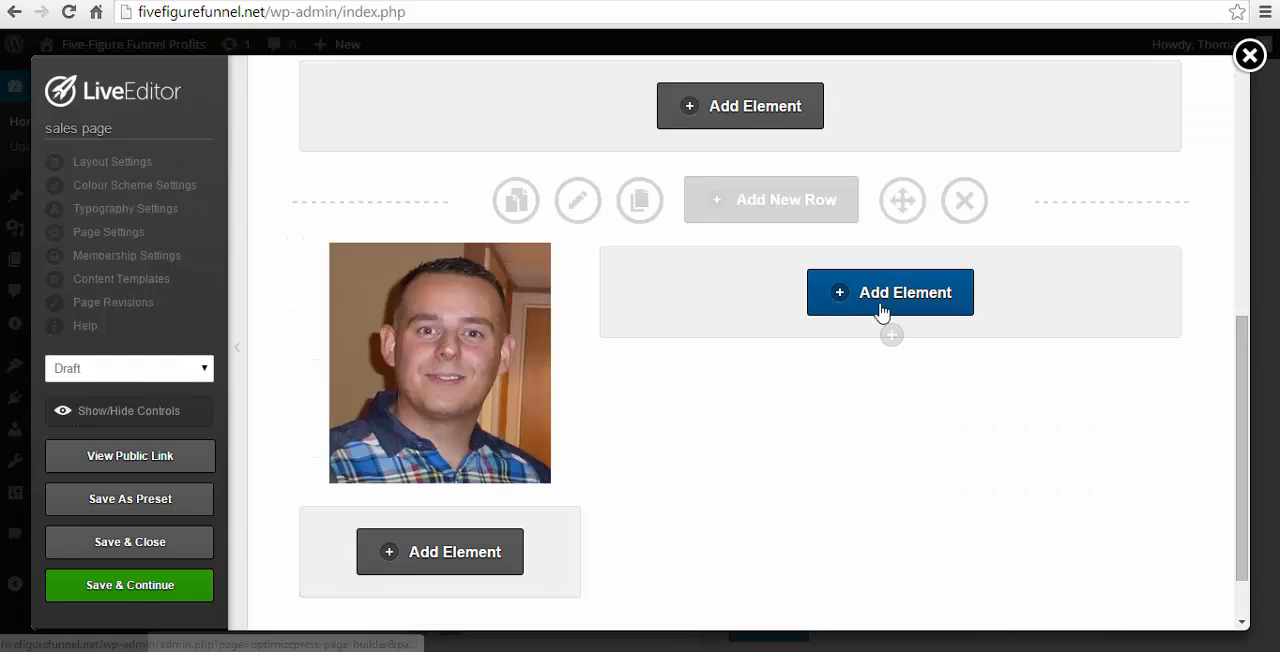
- Search the elements for "text" and add a Text Block to the two-thirds column beside the portrait
{"action": "left_click", "coordinate": [885, 310]}
{"action": "double_click", "coordinate": [343, 245]}
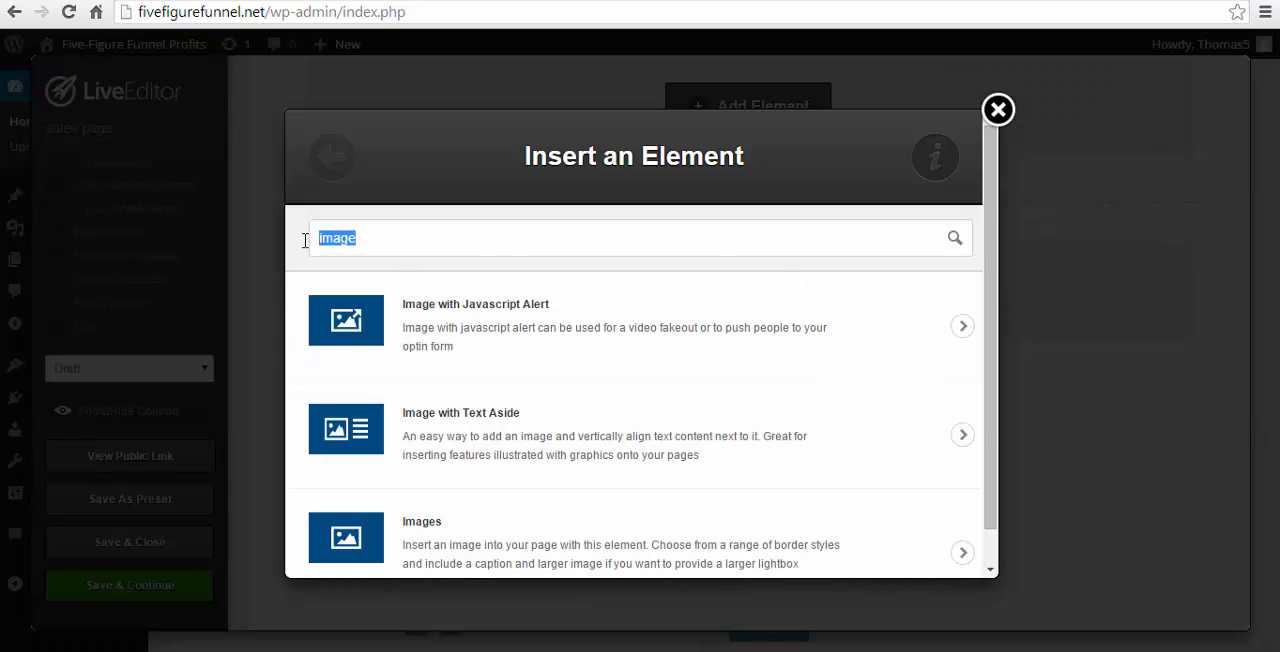
{"action": "type", "text": "text"}
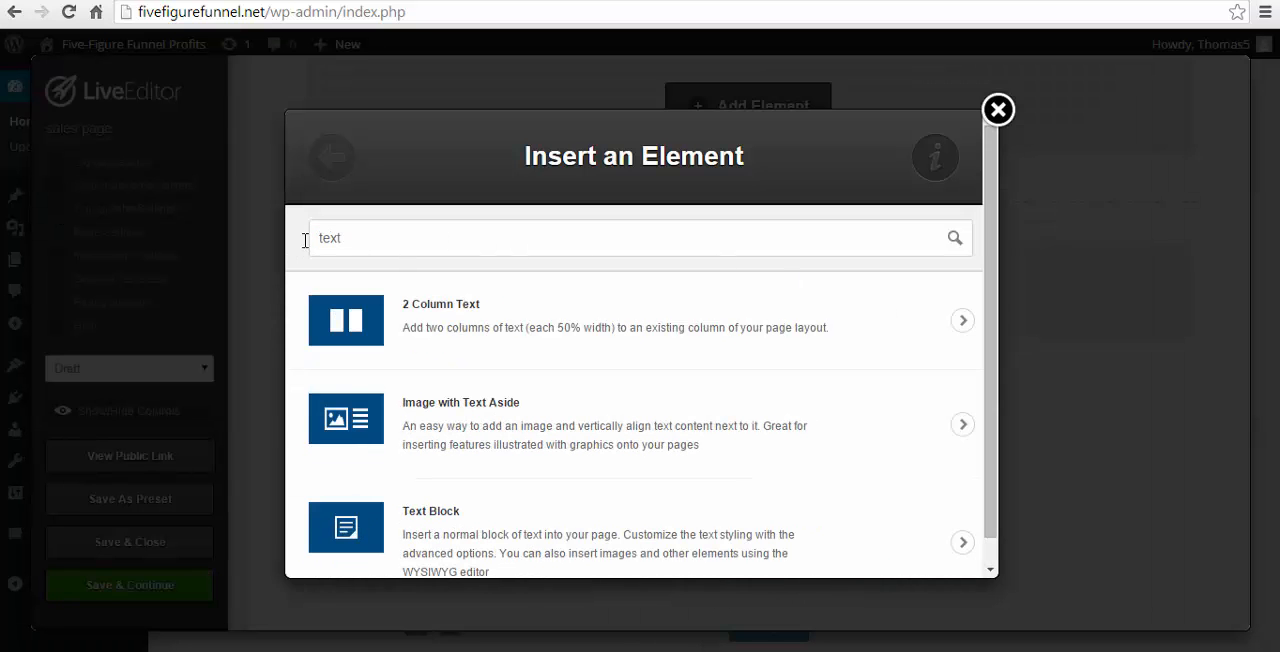
{"action": "left_click", "coordinate": [529, 545]}
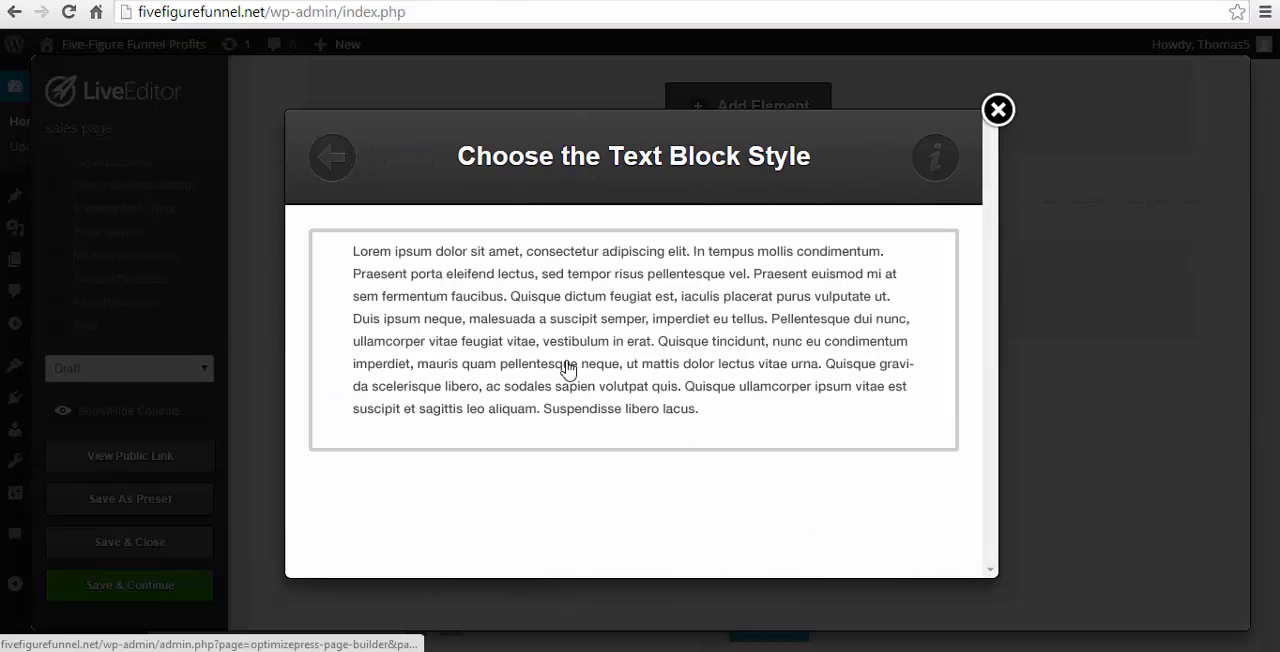
{"action": "left_click", "coordinate": [567, 368]}
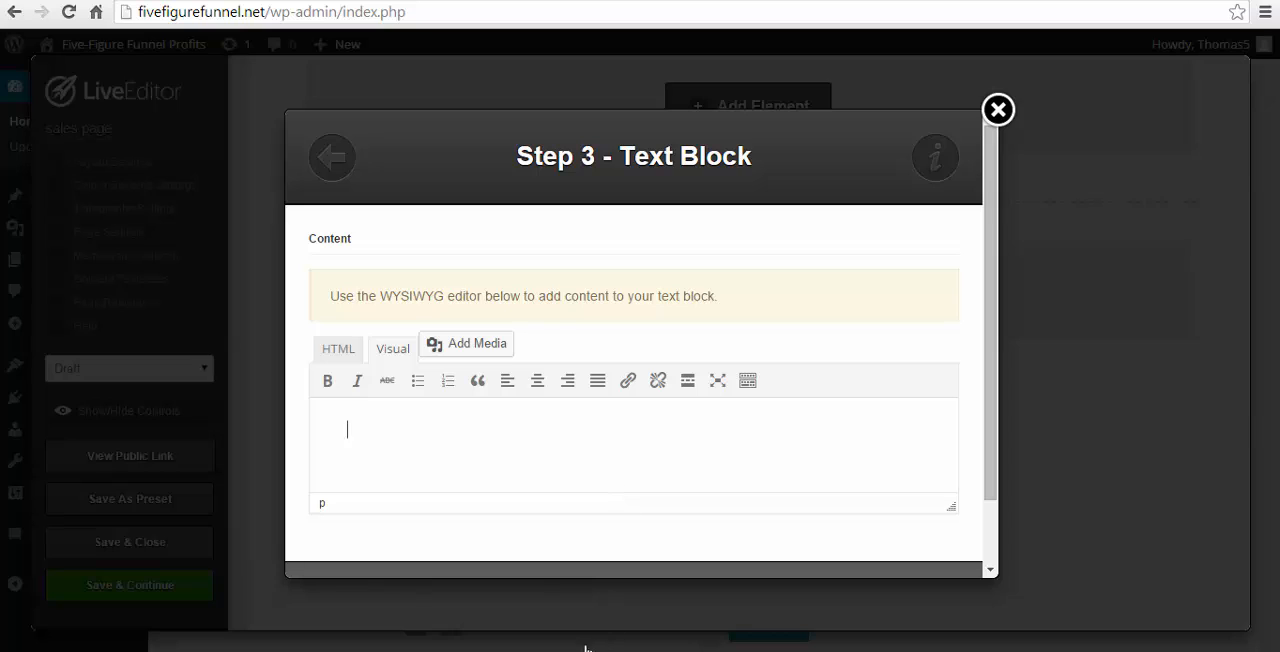
- Switch to Word, copy the "FROM THE DESK OF" line and the location line, and paste them into the Text Block content in the browser
{"action": "key", "text": "alt+Tab"}
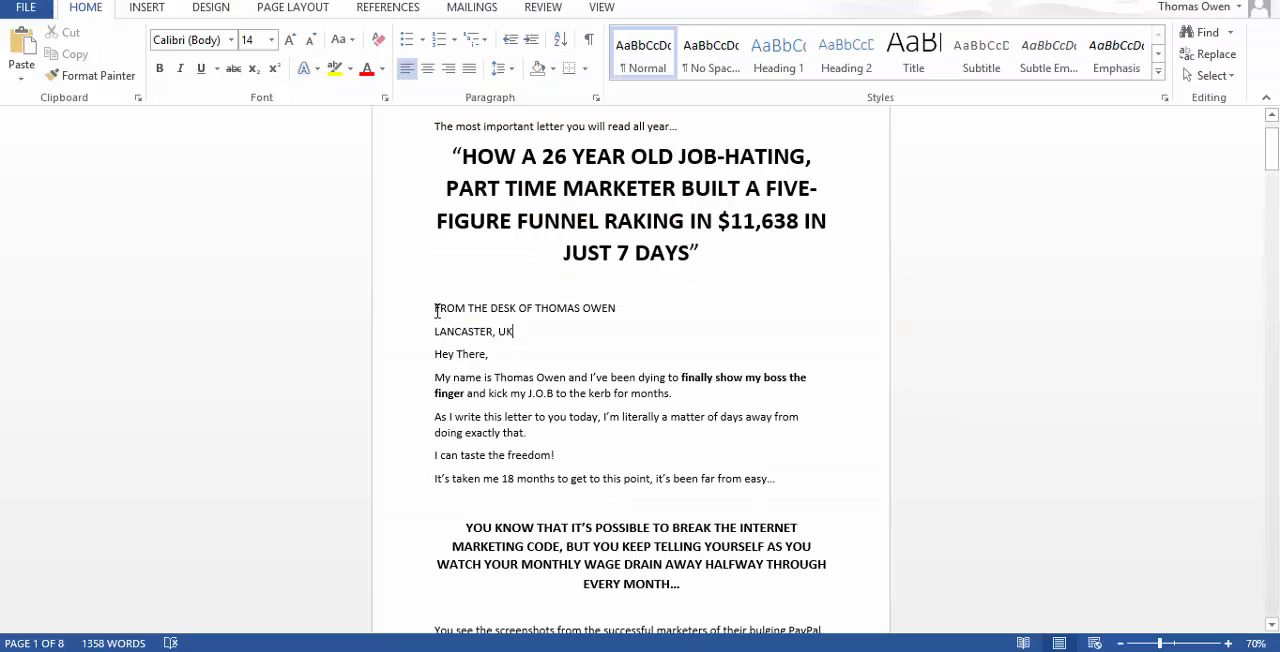
{"action": "left_click_drag", "start_coordinate": [436, 311], "coordinate": [534, 336]}
{"action": "key", "text": "ctrl+c"}
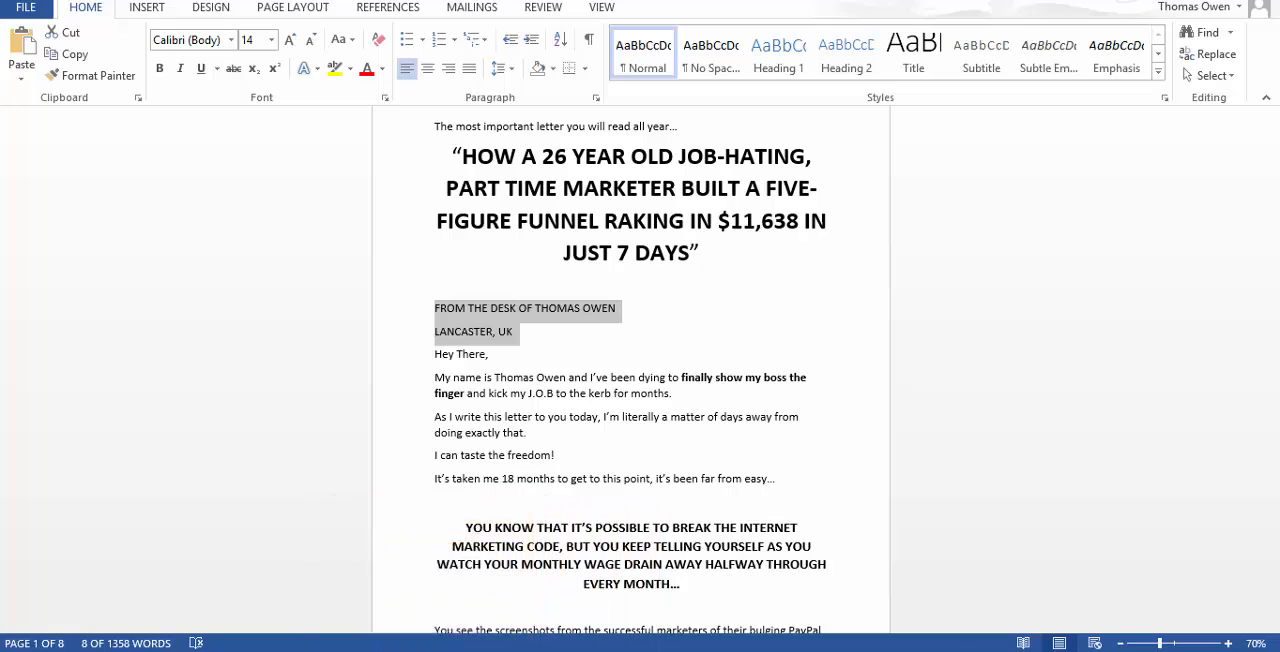
{"action": "left_click", "coordinate": [366, 650]}
{"action": "key", "text": "ctrl+v"}
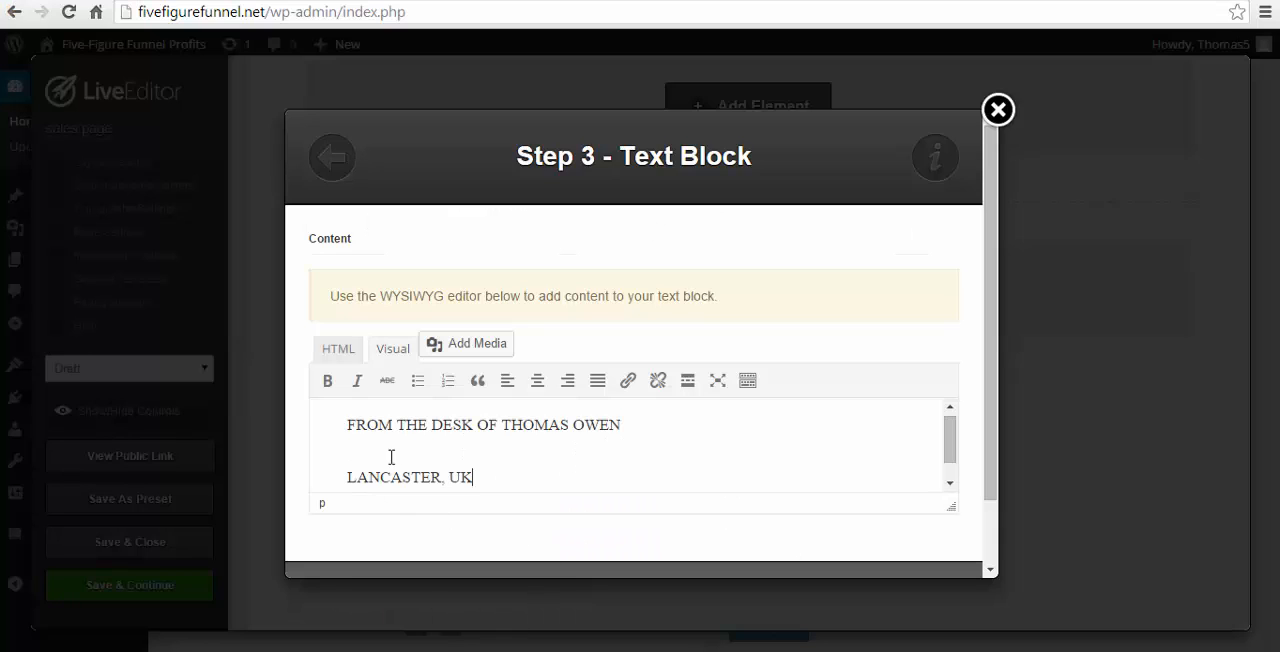
- Set the Text Block's font to 26px Courier in its advanced options
{"action": "scroll", "coordinate": [463, 462], "scroll_direction": "down", "scroll_amount": 5}
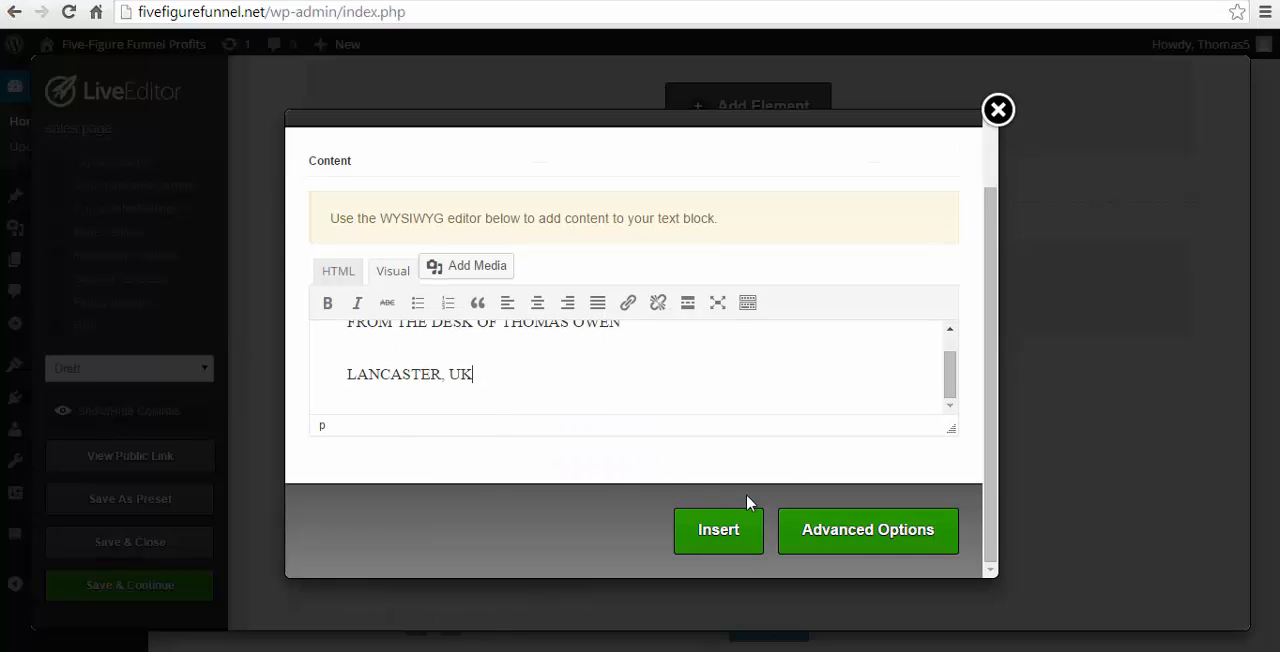
{"action": "left_click", "coordinate": [837, 540]}
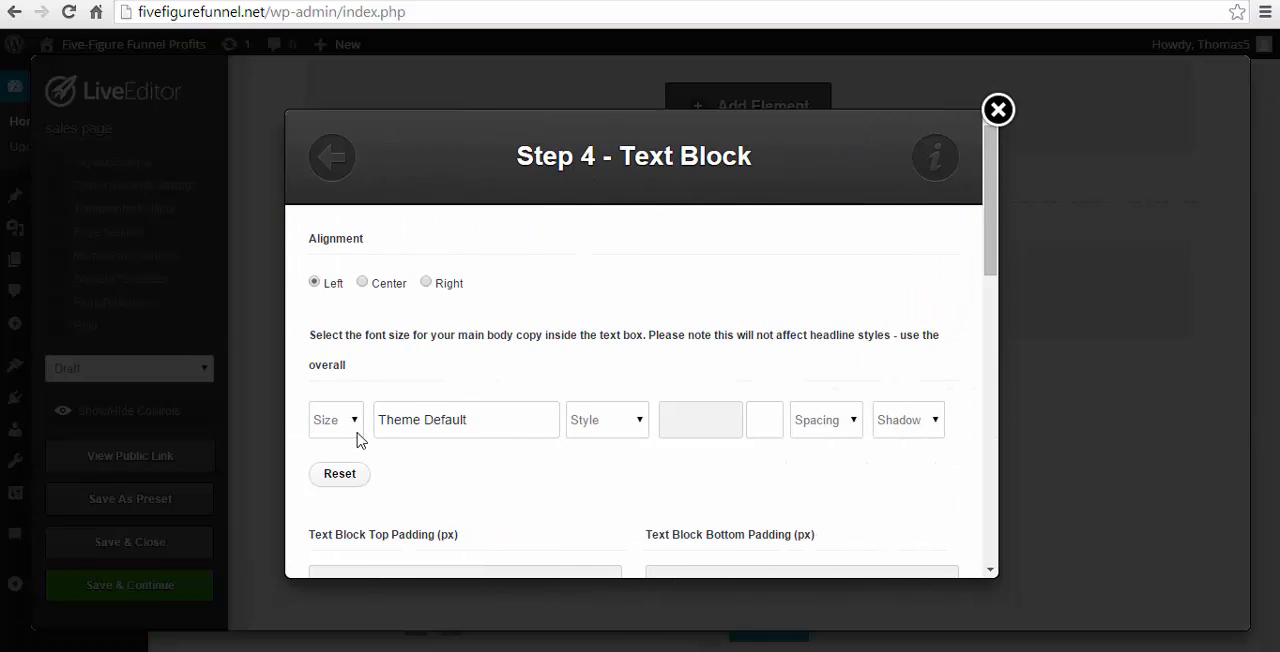
{"action": "left_click", "coordinate": [351, 424]}
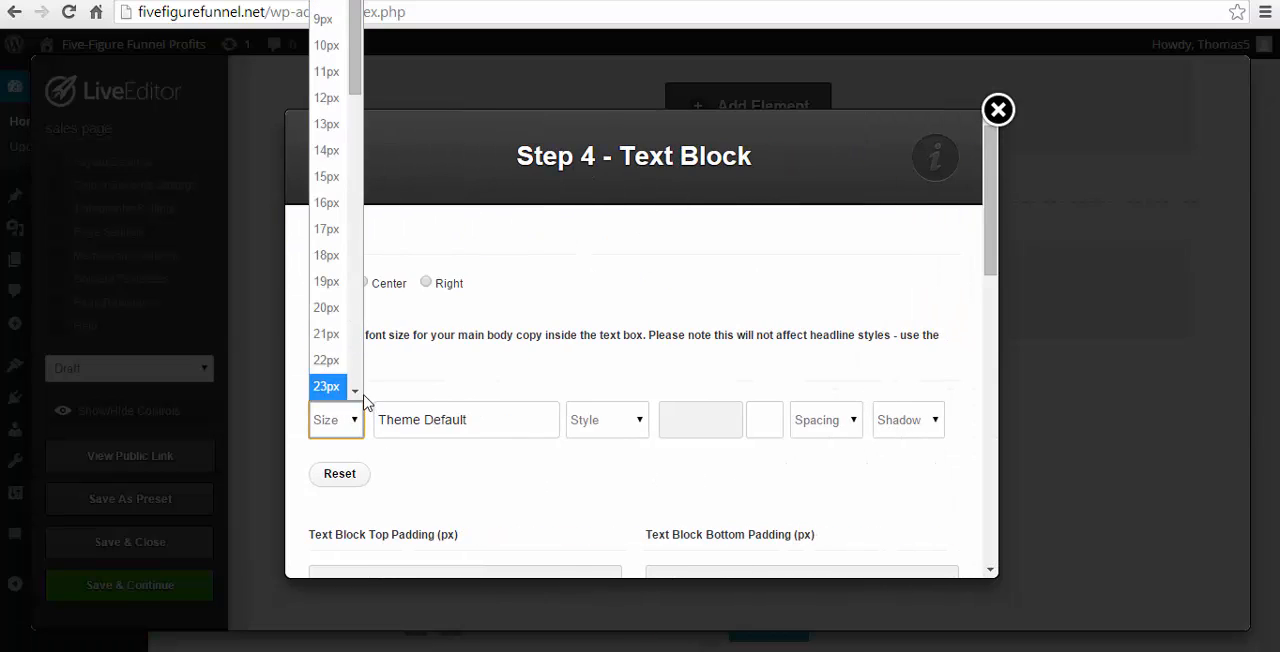
{"action": "left_click", "coordinate": [357, 395]}
{"action": "left_click", "coordinate": [340, 318]}
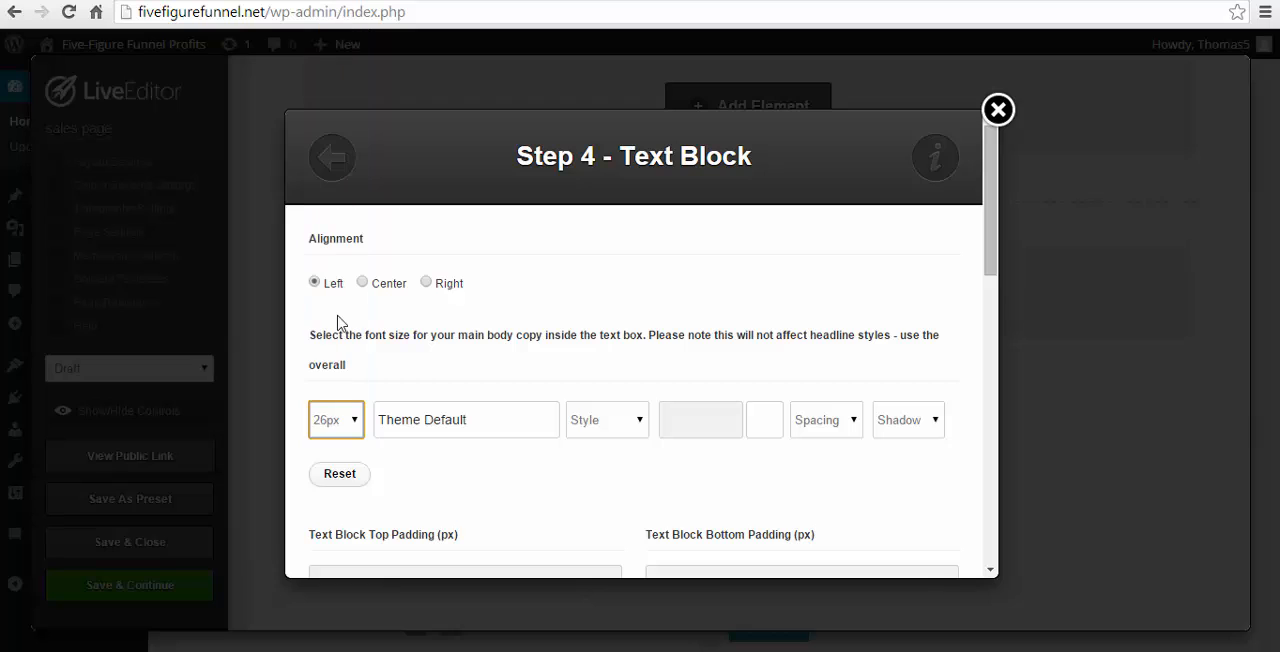
{"action": "left_click", "coordinate": [479, 433]}
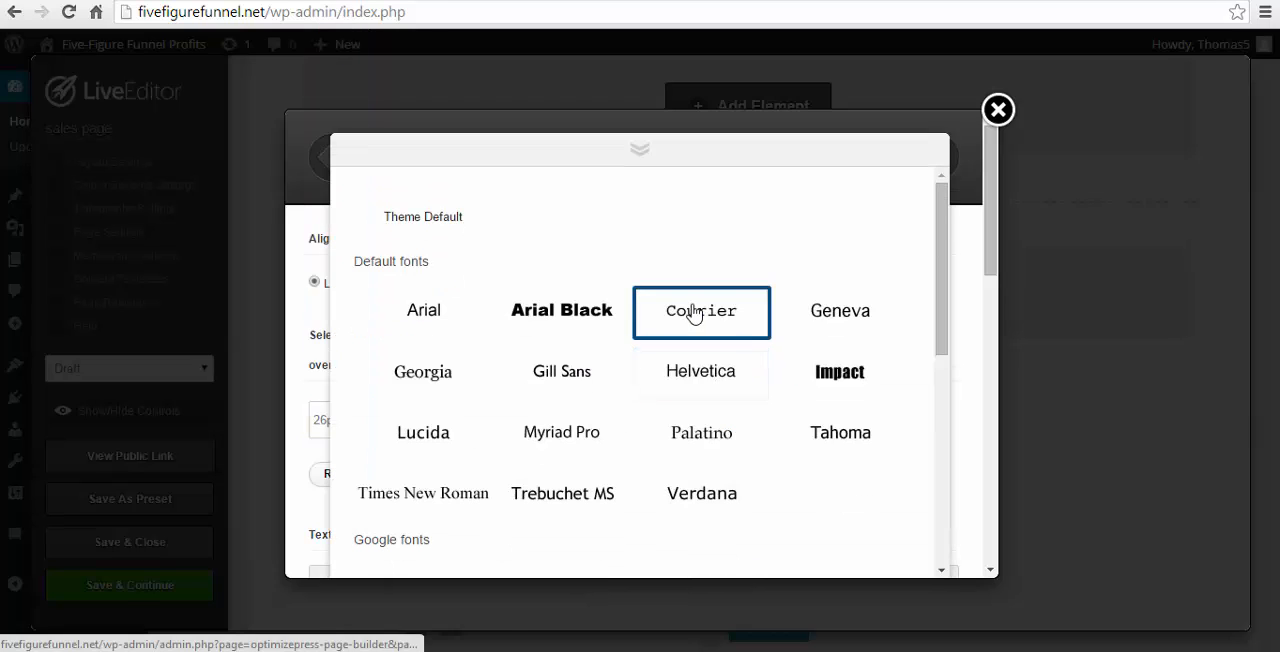
{"action": "left_click", "coordinate": [695, 312]}
- Style the Text Block's font as Bold in black #000000
{"action": "left_click", "coordinate": [623, 422]}
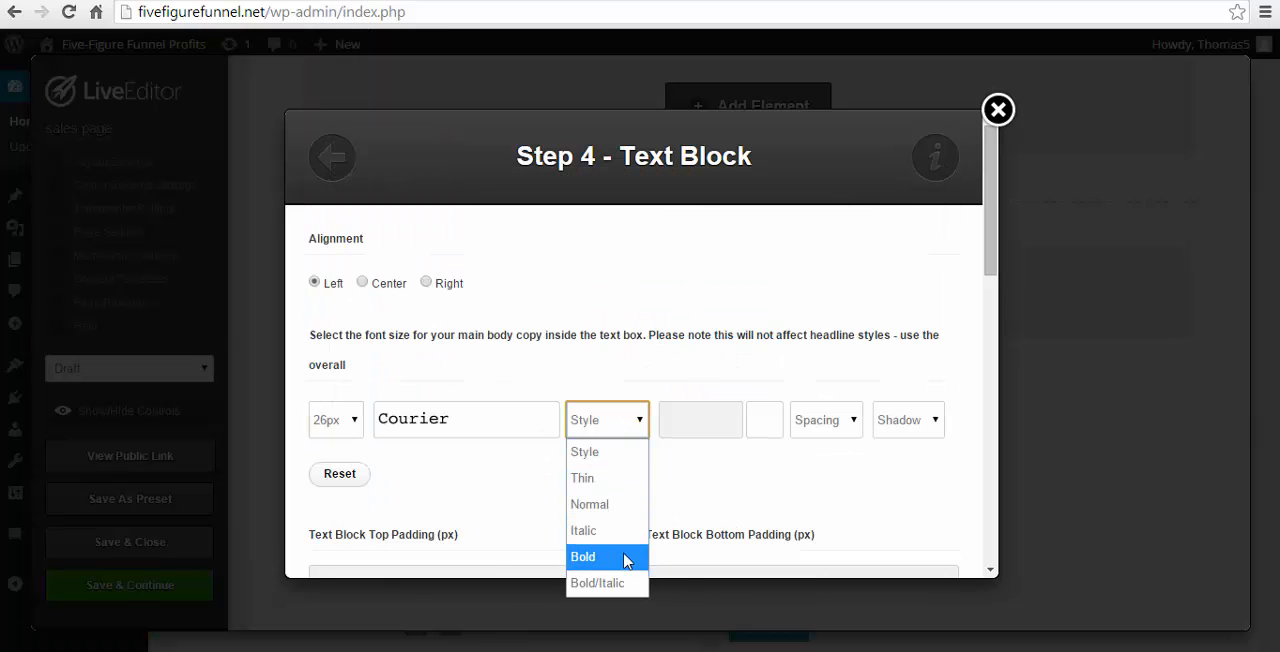
{"action": "left_click", "coordinate": [589, 557]}
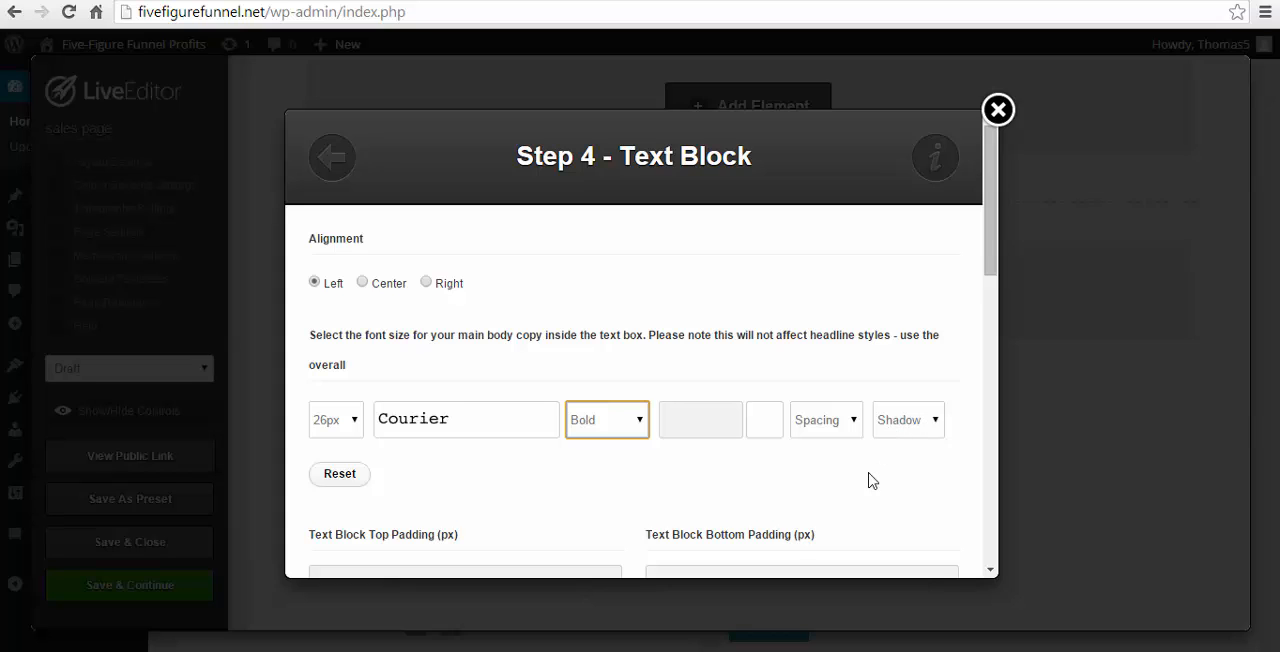
{"action": "left_click", "coordinate": [764, 430]}
{"action": "left_click", "coordinate": [862, 579]}
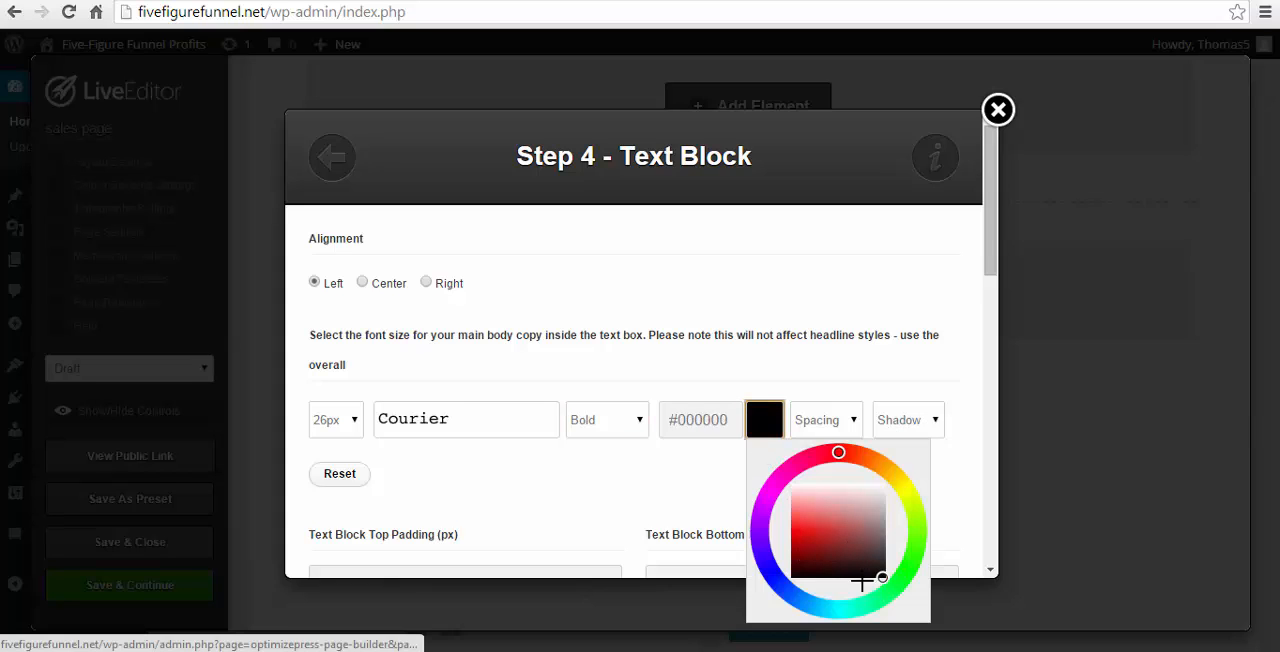
{"action": "left_click", "coordinate": [718, 510]}
- Set the Text Block's top padding to 50 px and insert it beside the portrait
{"action": "scroll", "coordinate": [711, 497], "scroll_direction": "down", "scroll_amount": 2}
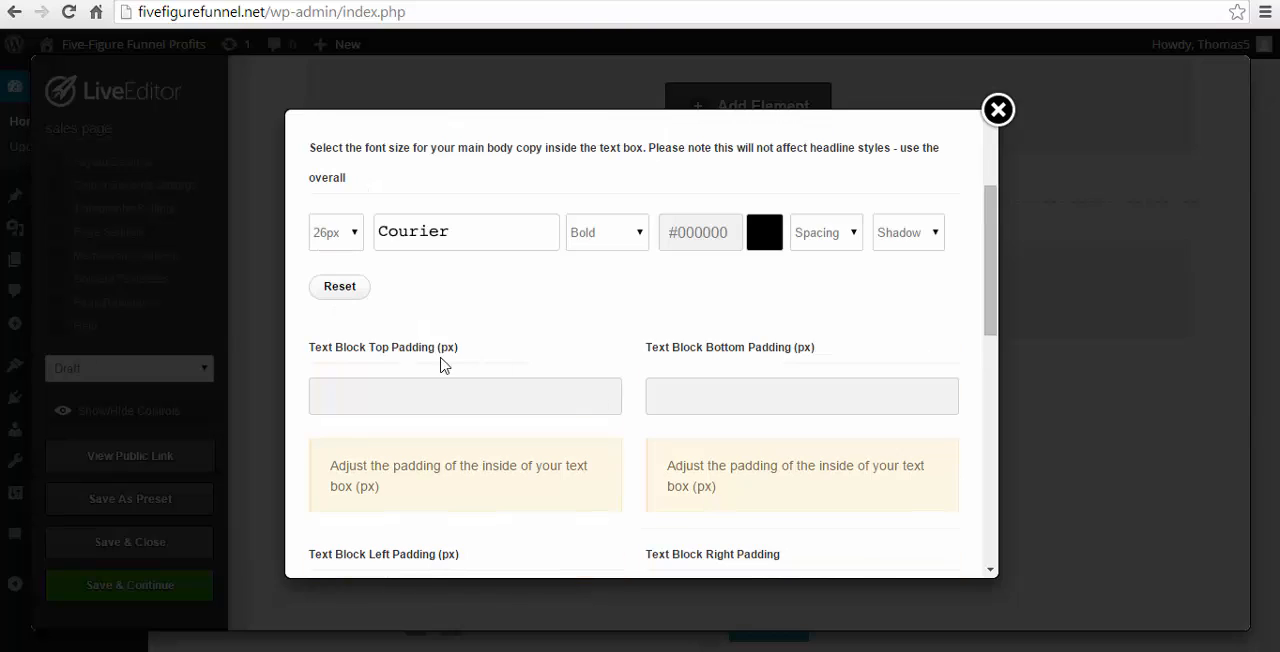
{"action": "left_click", "coordinate": [417, 403]}
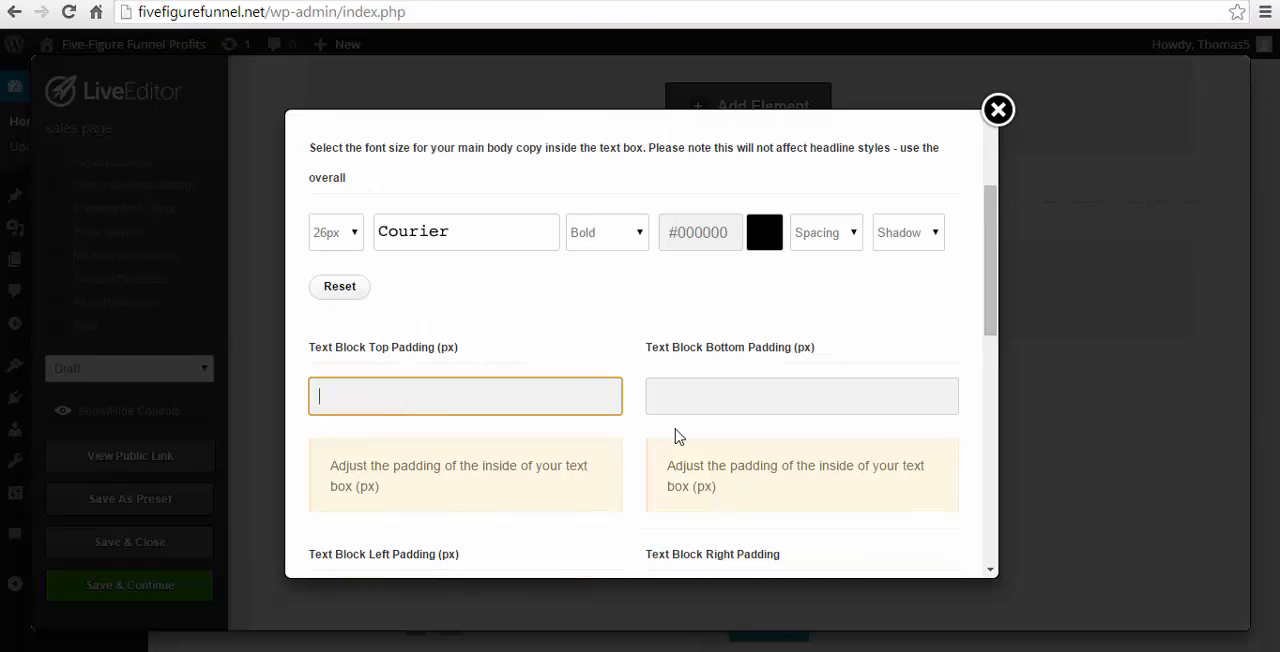
{"action": "scroll", "coordinate": [840, 445], "scroll_direction": "down", "scroll_amount": 6}
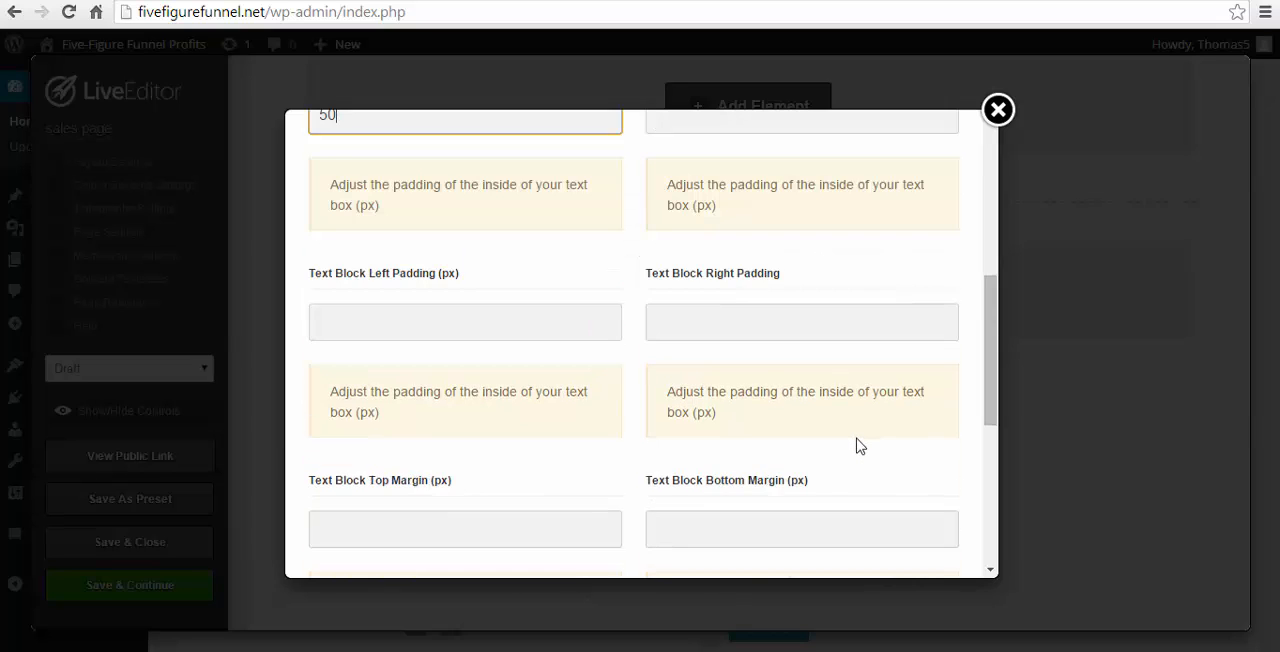
{"action": "left_click", "coordinate": [905, 545]}
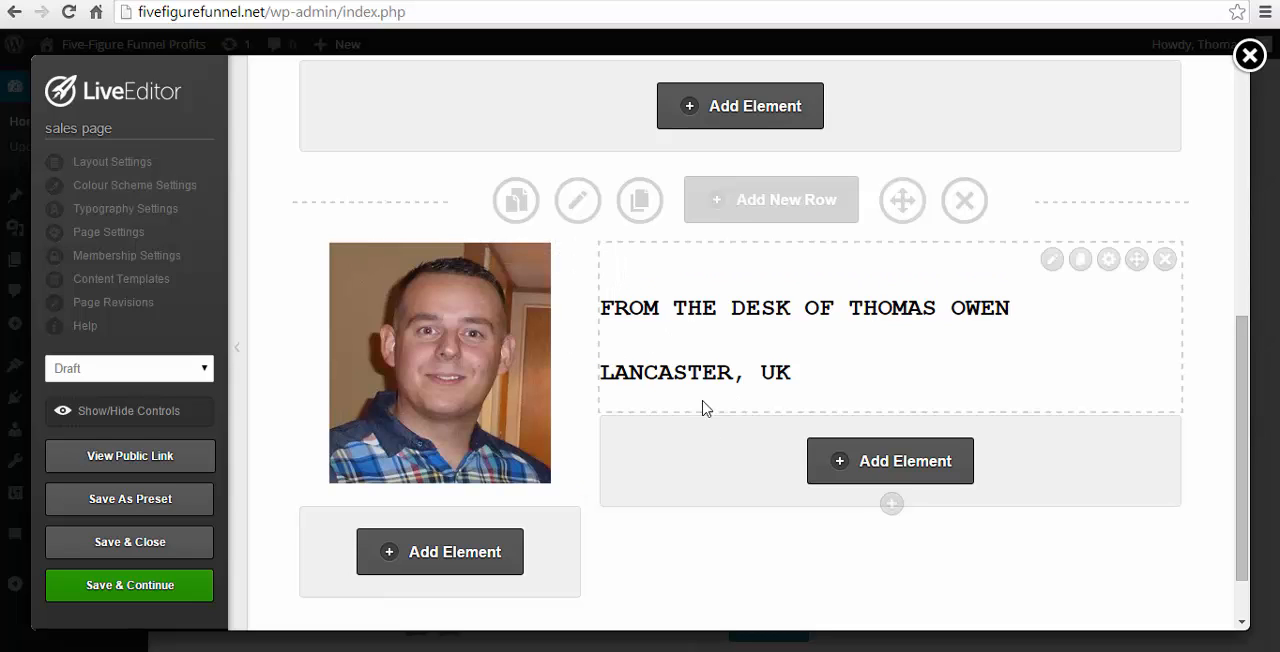
{"action": "scroll", "coordinate": [680, 440], "scroll_direction": "down", "scroll_amount": 1}
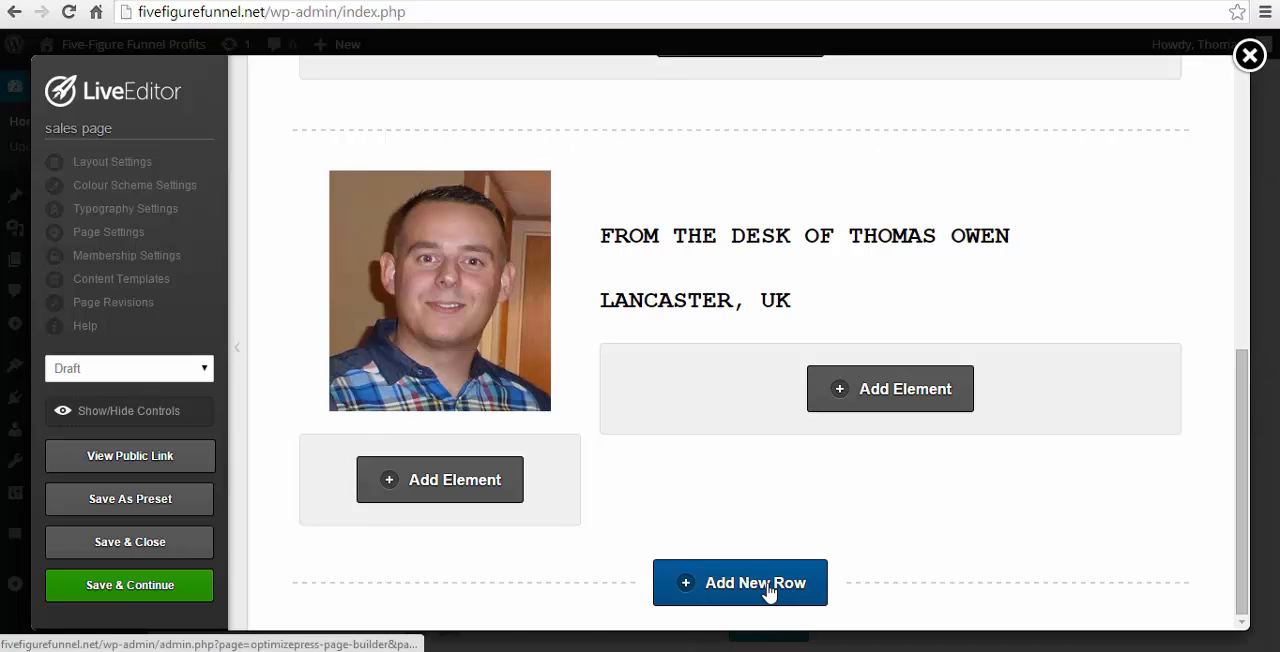
{"action": "left_click", "coordinate": [768, 592]}
{"action": "left_click", "coordinate": [372, 300]}
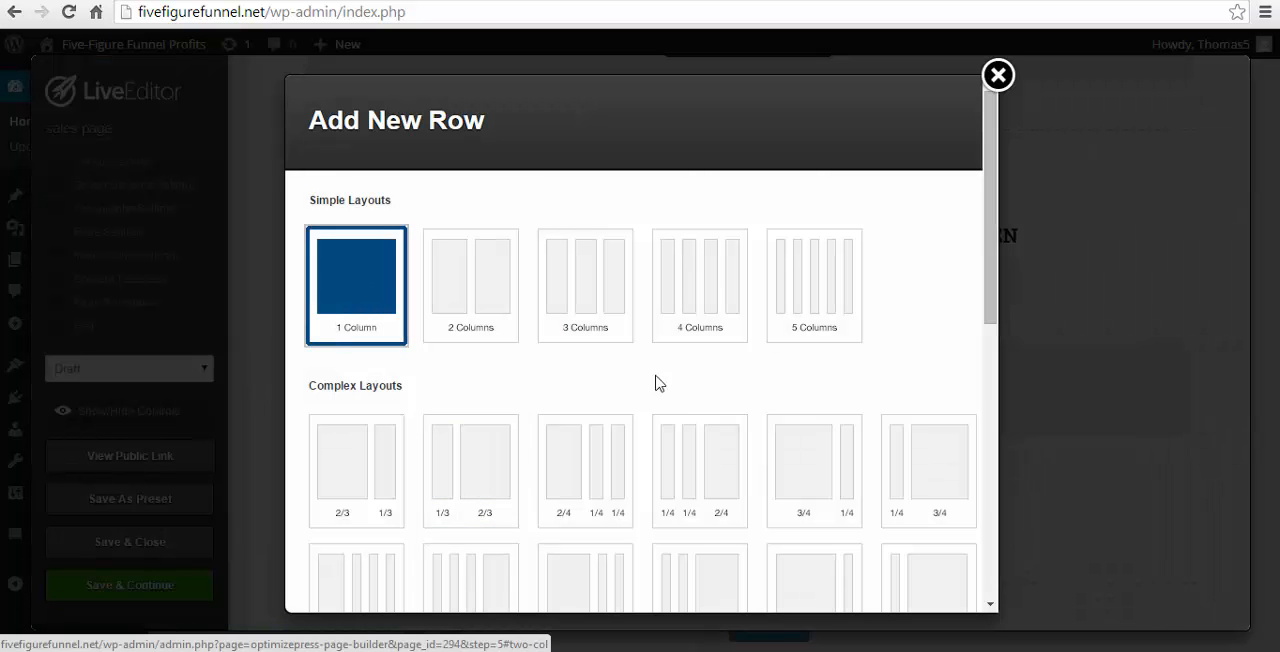
{"action": "scroll", "coordinate": [845, 390], "scroll_direction": "down", "scroll_amount": 10}
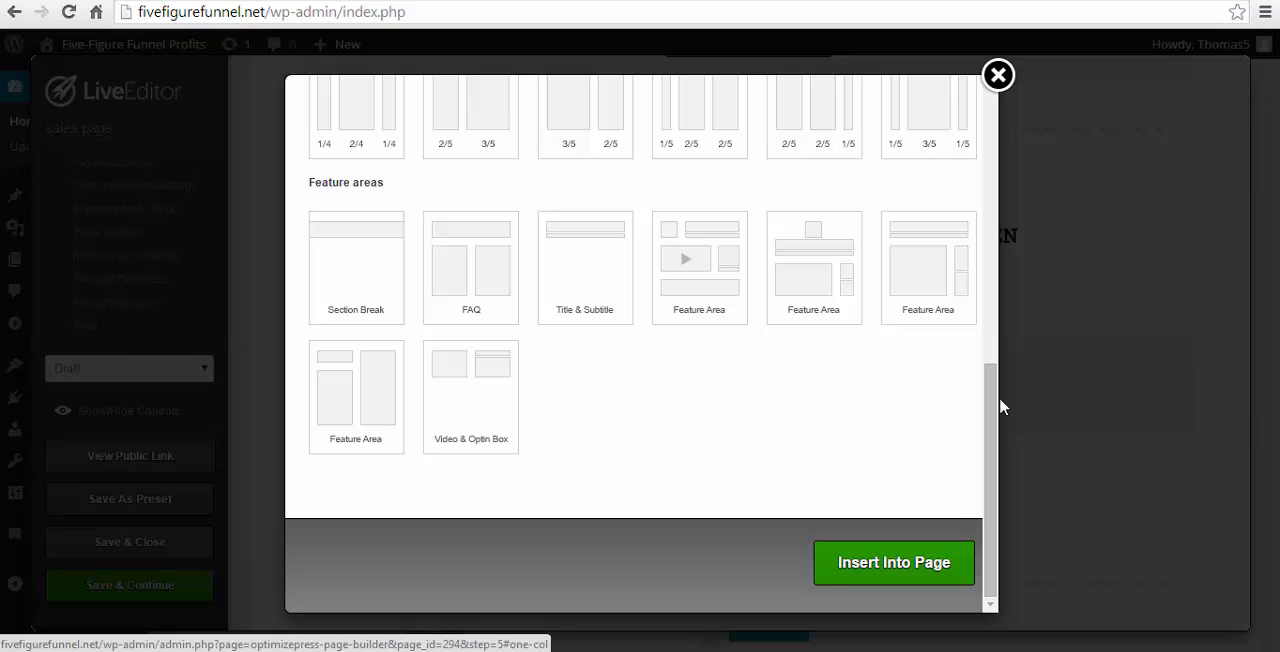
{"action": "left_click", "coordinate": [998, 76]}
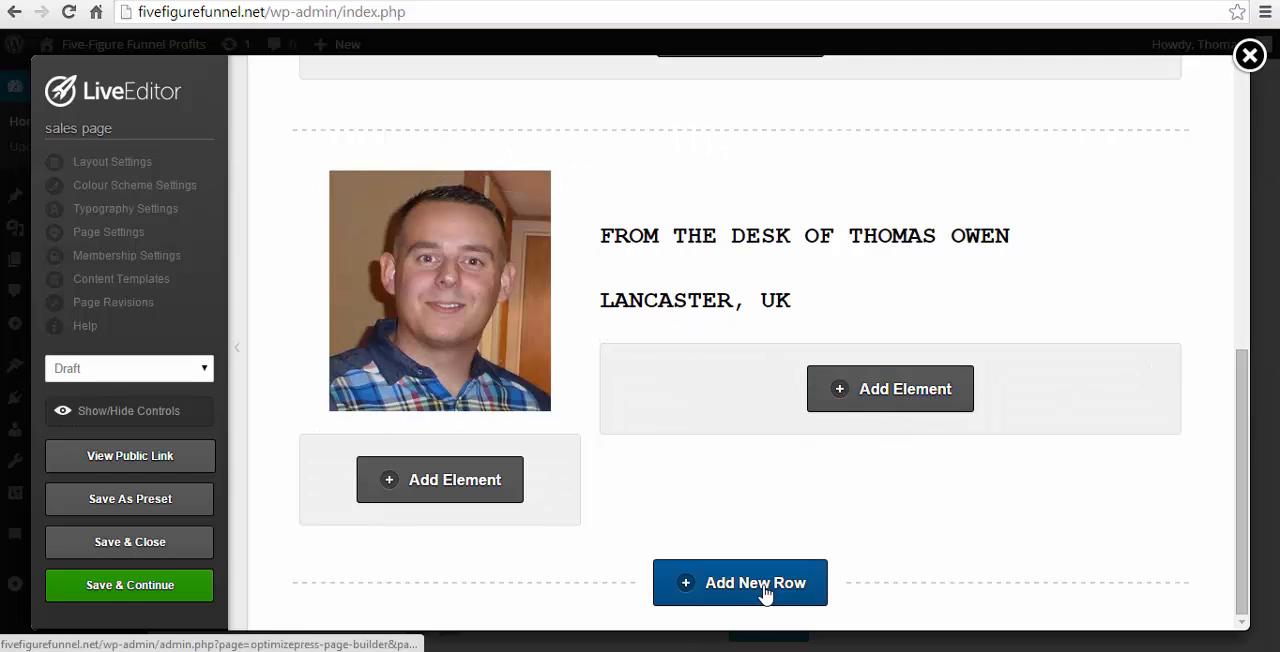
- Insert a new 1 Column row below the author introduction row
{"action": "left_click", "coordinate": [762, 590]}
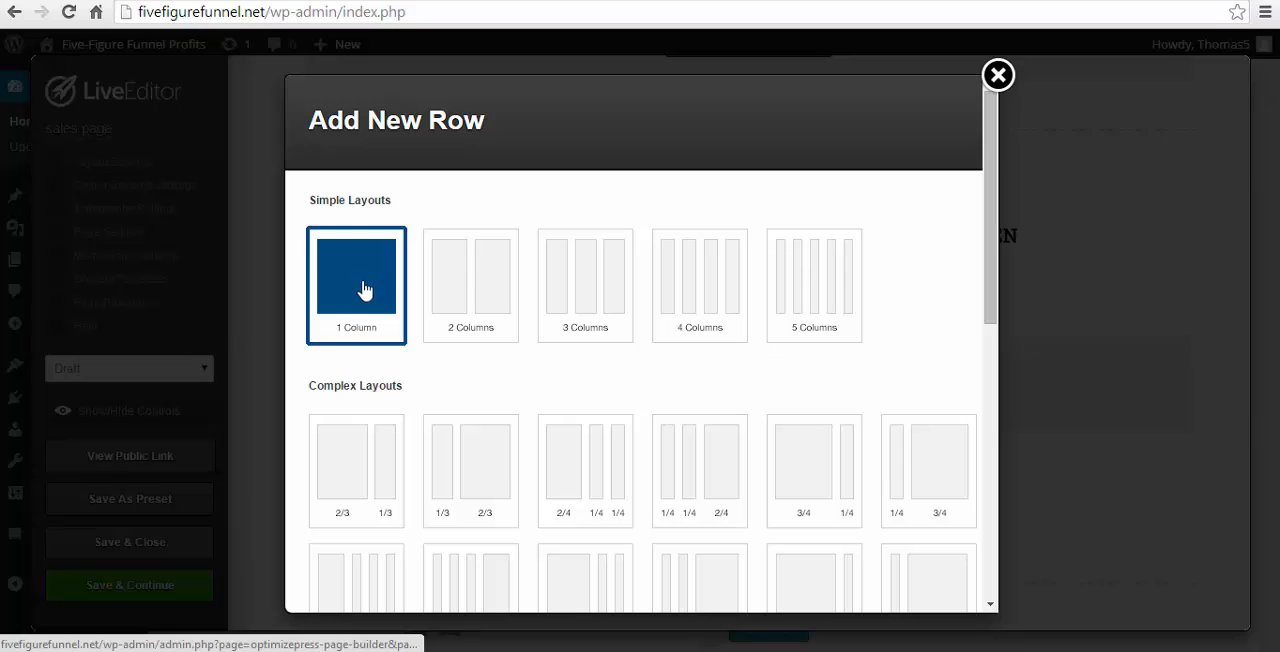
{"action": "scroll", "coordinate": [955, 363], "scroll_direction": "down", "scroll_amount": 10}
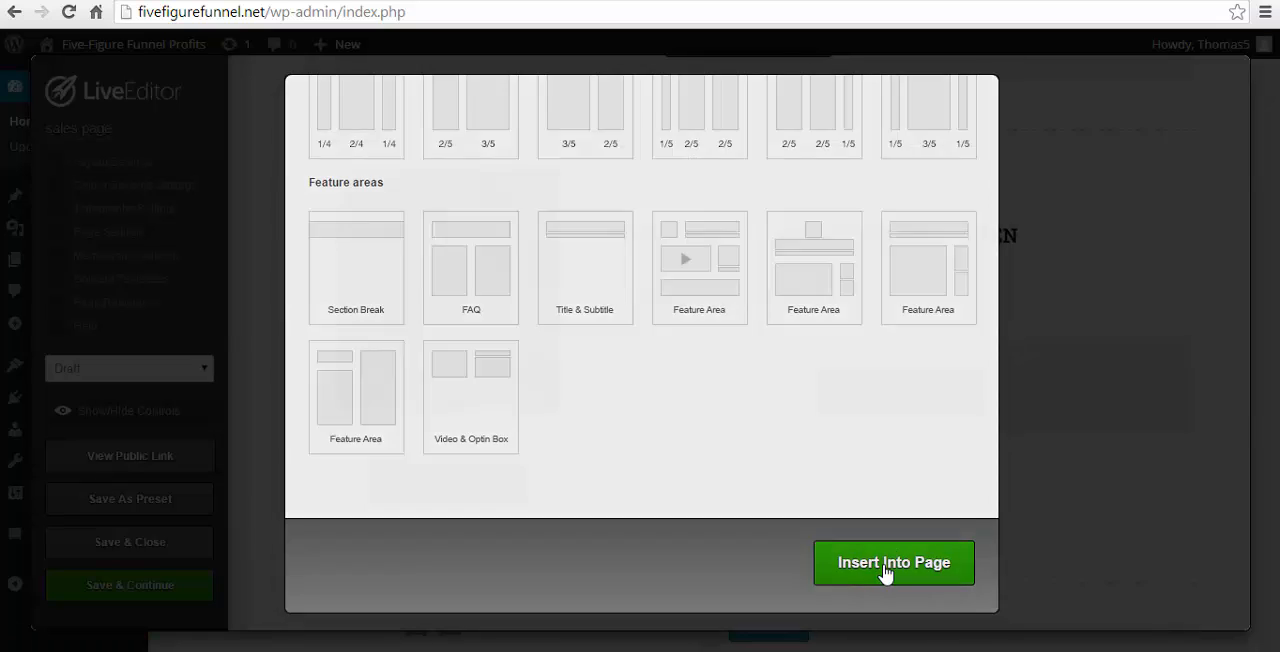
{"action": "left_click", "coordinate": [886, 563]}
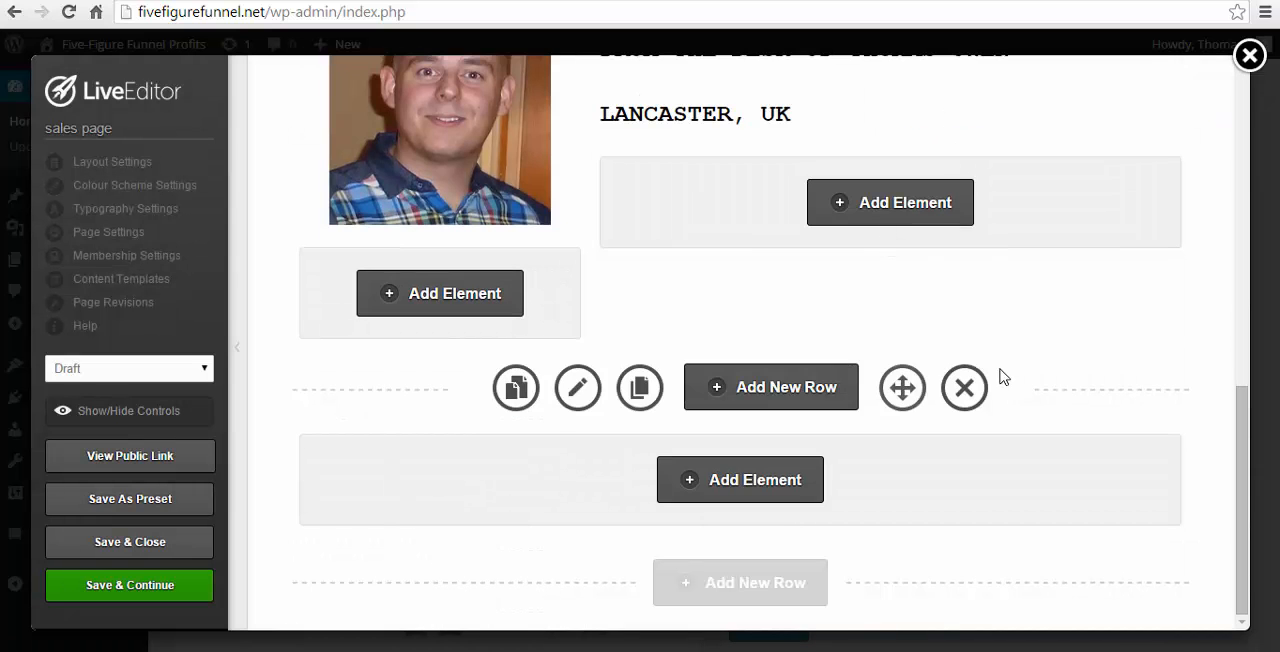
- Search for "text" in the element list and add a Text Block to the new one-column row
{"action": "left_click", "coordinate": [760, 490]}
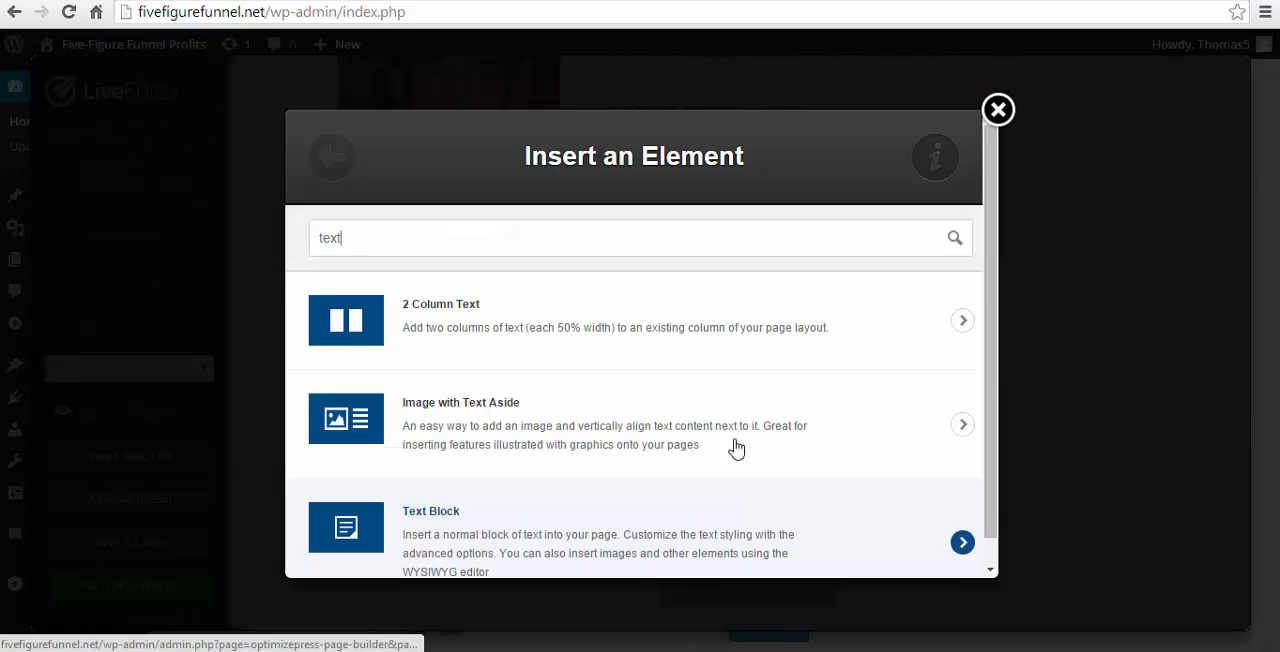
{"action": "left_click_drag", "start_coordinate": [369, 249], "coordinate": [257, 269]}
{"action": "type", "text": "text"}
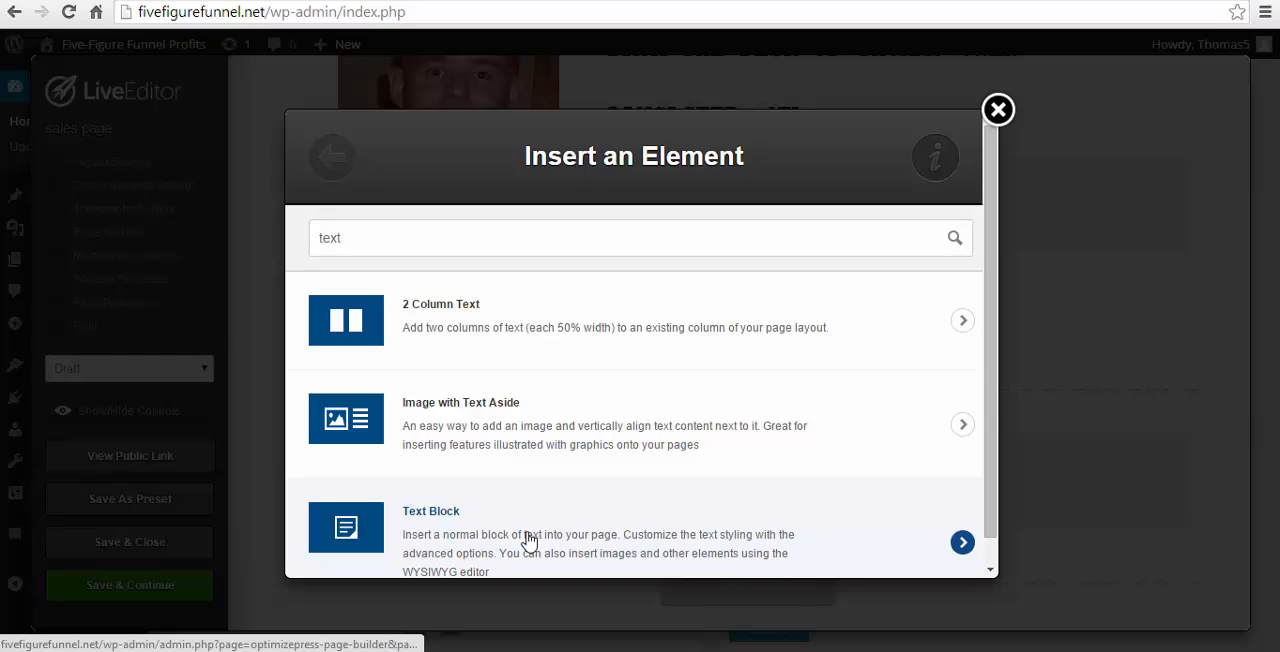
{"action": "left_click", "coordinate": [529, 540]}
{"action": "left_click", "coordinate": [563, 363]}
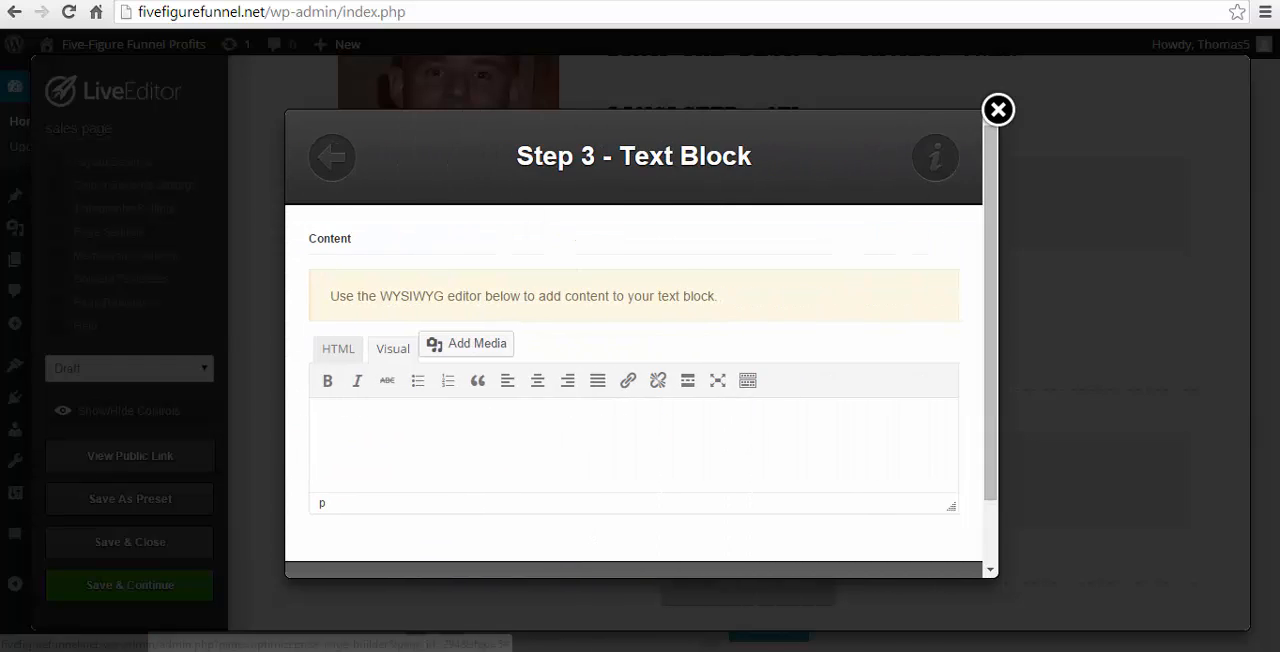
- Copy the letter opening in Word, from "Hey There," to "it's been far from easy…", and paste it into the Text Block content in the browser
{"action": "key", "text": "alt+Tab"}
{"action": "left_click_drag", "start_coordinate": [433, 356], "coordinate": [803, 491]}
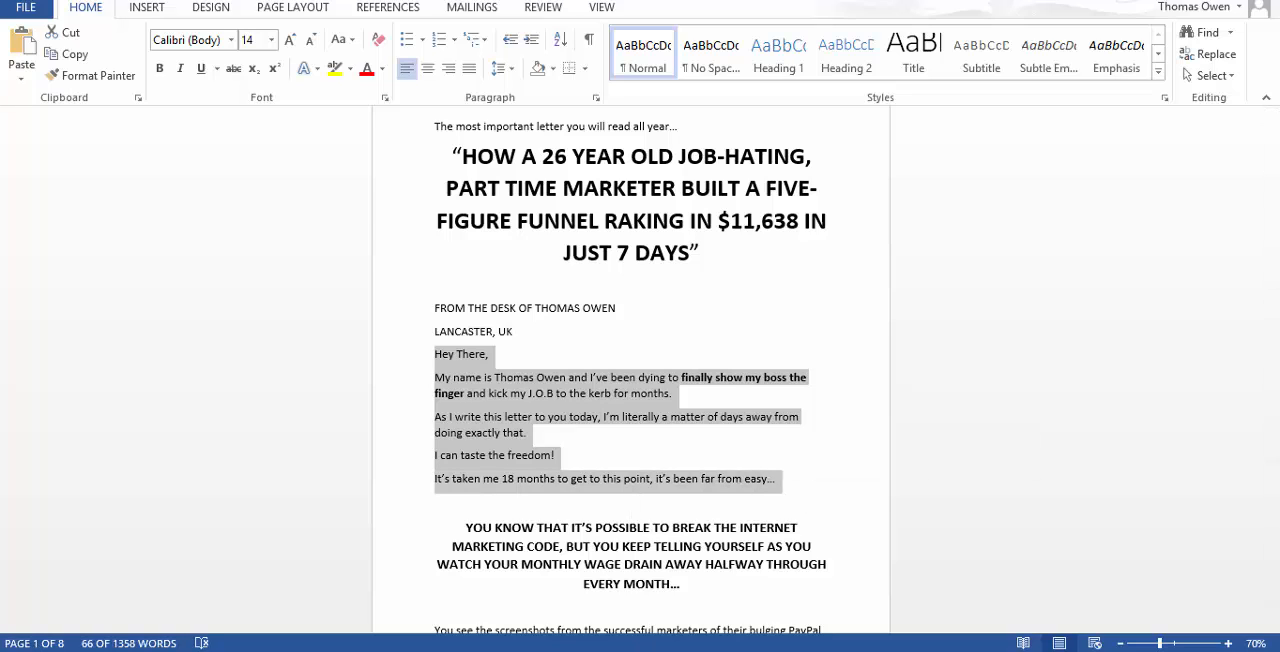
{"action": "key", "text": "alt+Tab"}
{"action": "key", "text": "ctrl+v"}
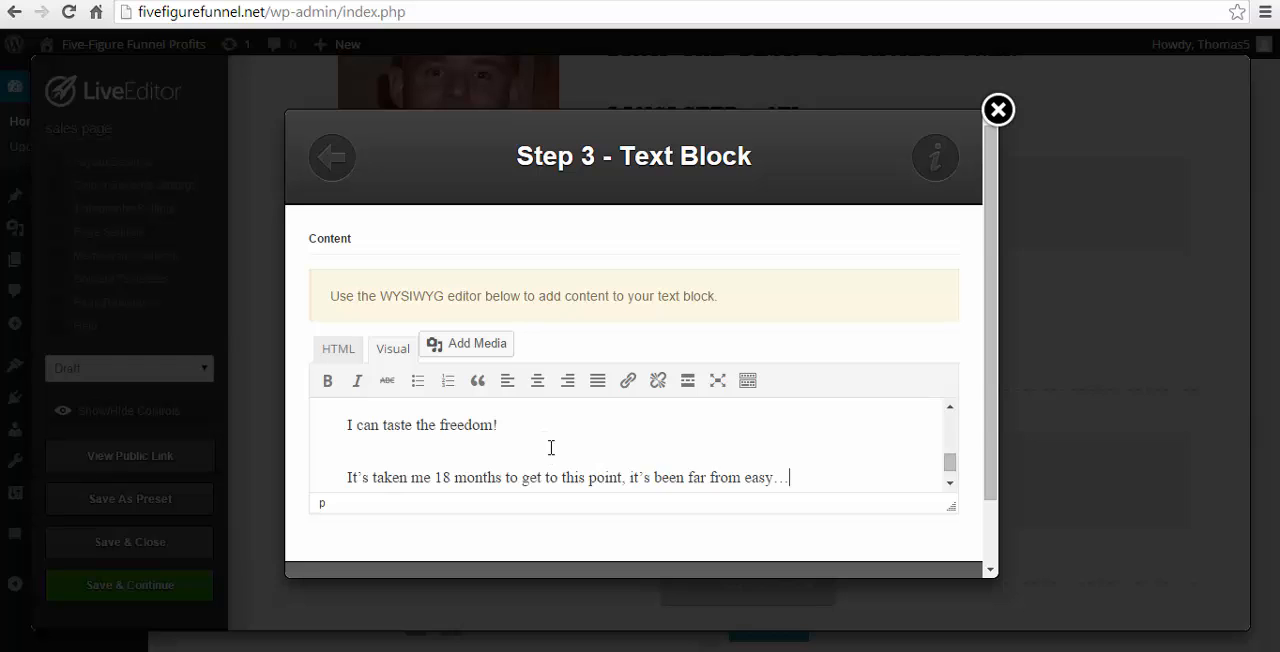
- Set the Text Block's font to 22px Courier in its advanced options
{"action": "scroll", "coordinate": [634, 408], "scroll_direction": "down", "scroll_amount": 4}
{"action": "left_click", "coordinate": [866, 530]}
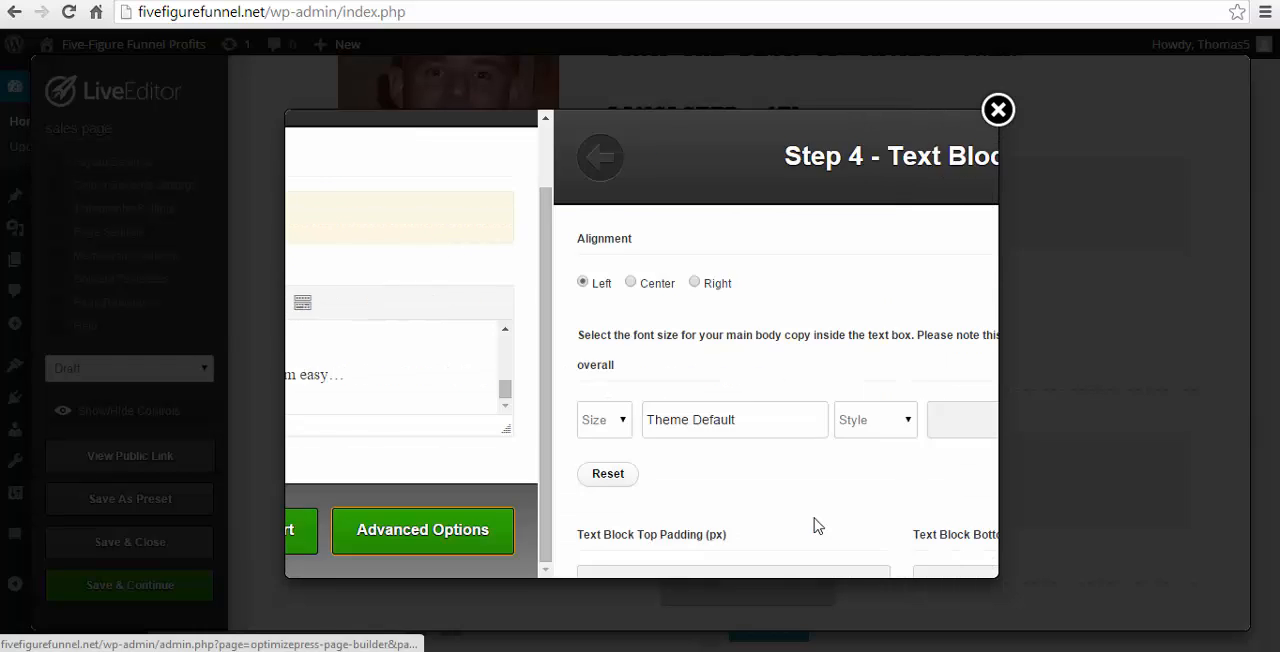
{"action": "left_click", "coordinate": [355, 419]}
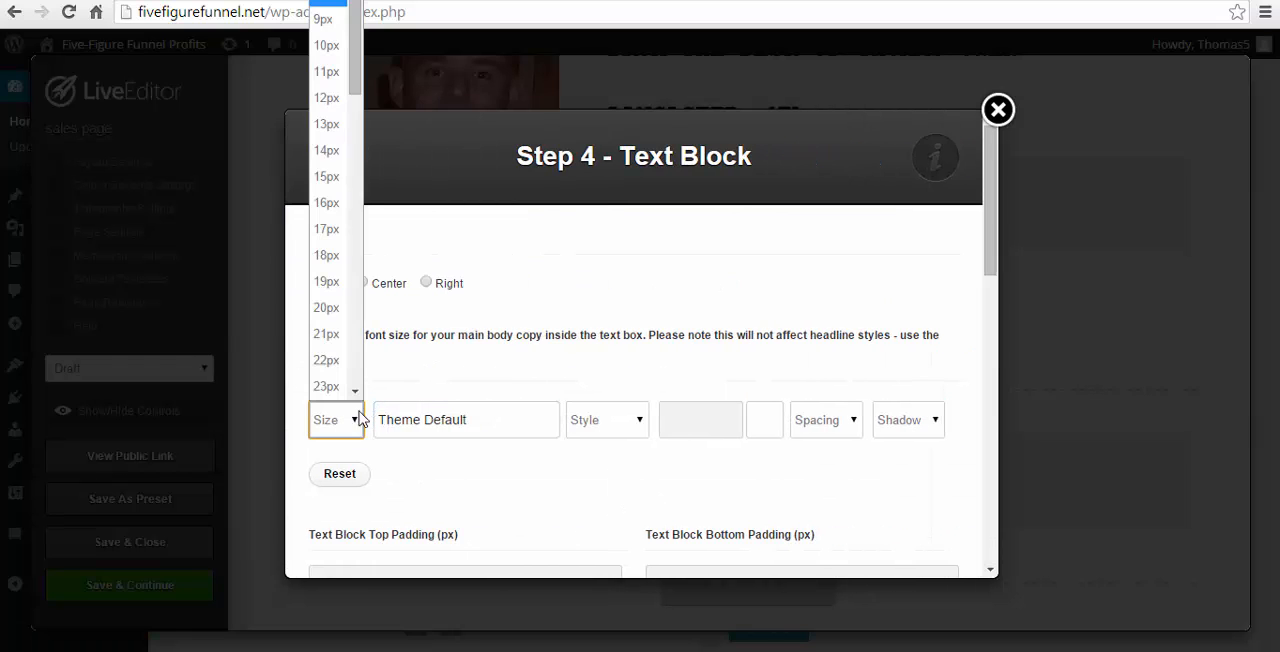
{"action": "left_click", "coordinate": [328, 361]}
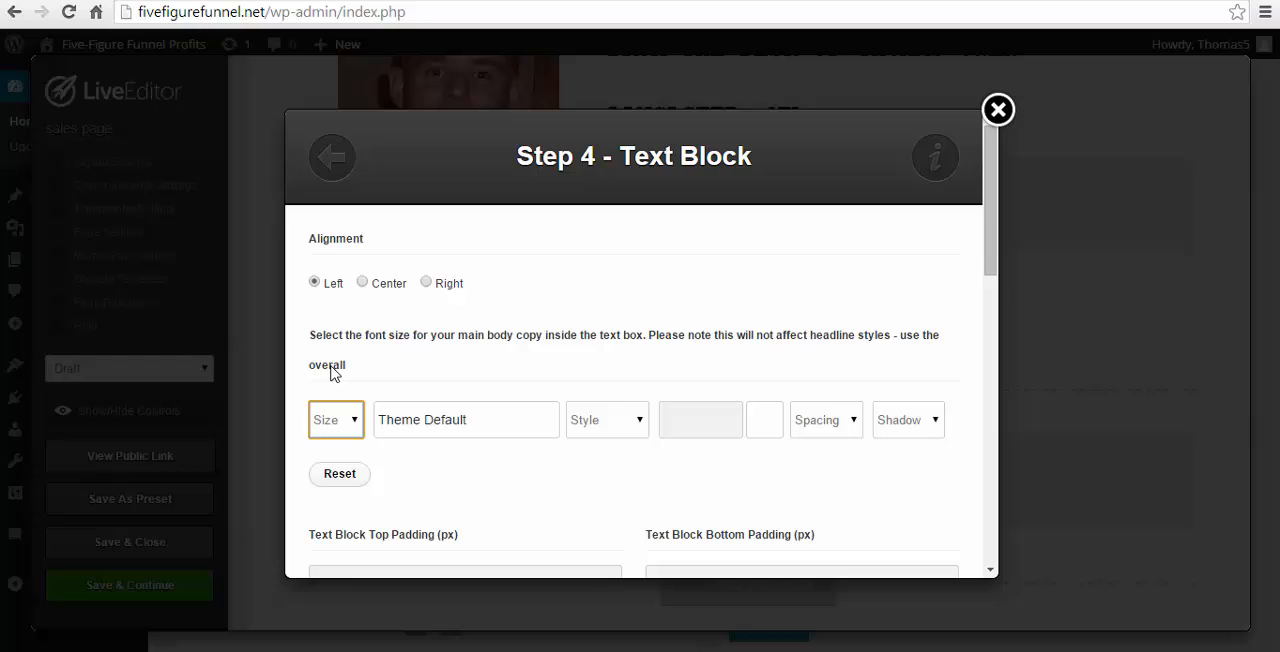
{"action": "left_click", "coordinate": [549, 429]}
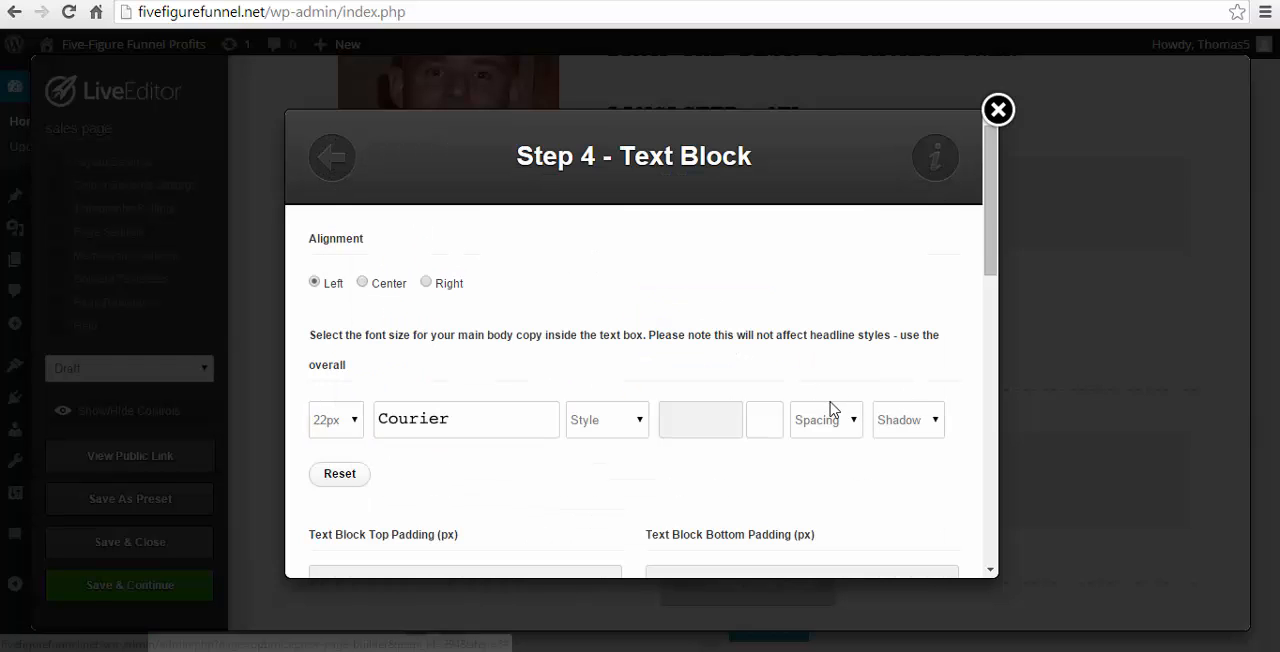
- Set the Text Block's font colour to #000000 and insert it into the page
{"action": "left_click", "coordinate": [766, 422]}
{"action": "left_click_drag", "start_coordinate": [879, 556], "coordinate": [914, 600]}
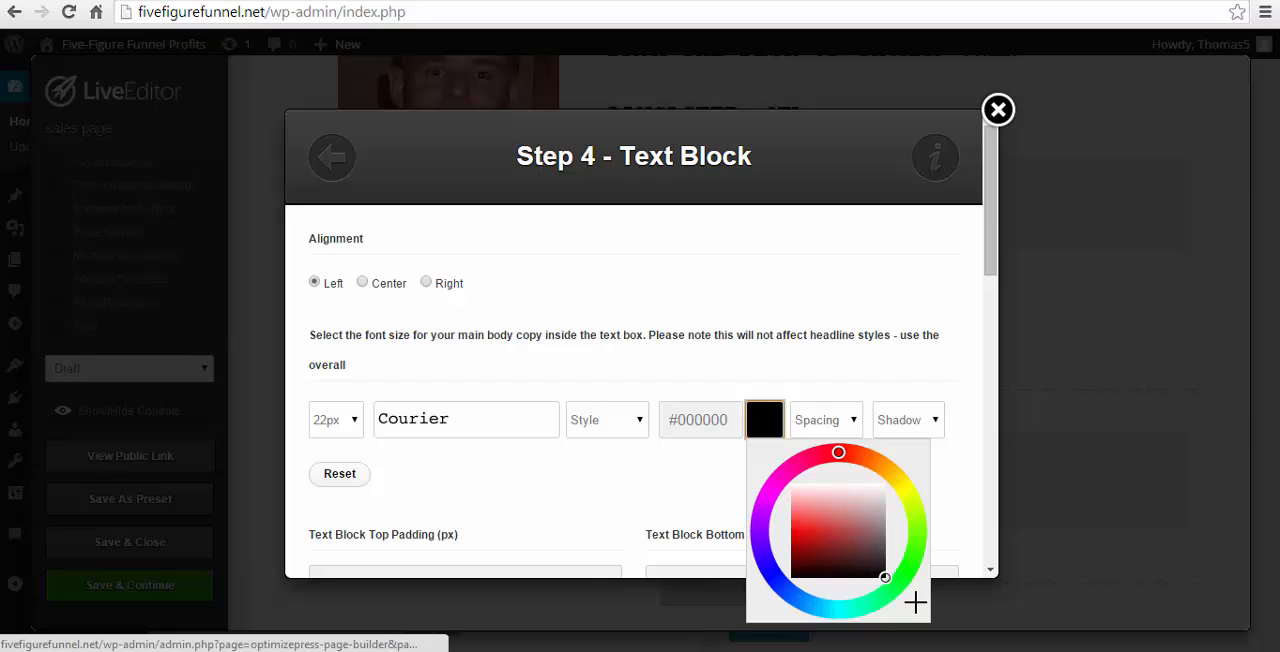
{"action": "left_click", "coordinate": [857, 337]}
{"action": "scroll", "coordinate": [851, 417], "scroll_direction": "down", "scroll_amount": 10}
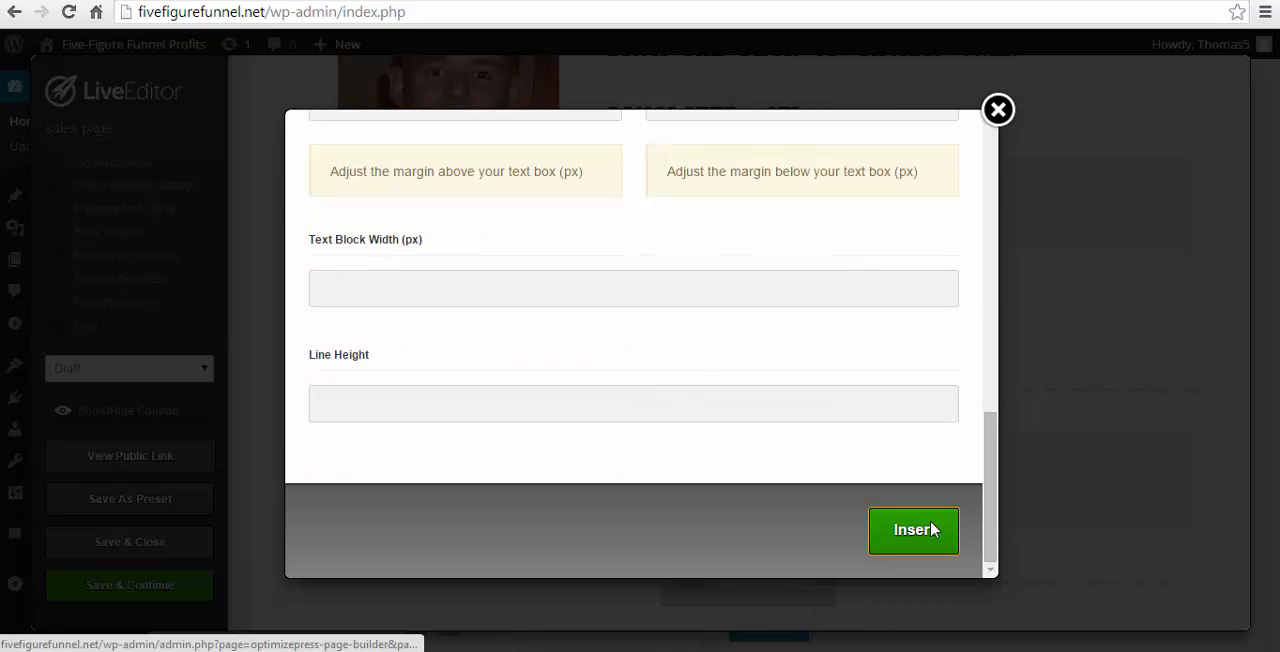
{"action": "left_click", "coordinate": [928, 530]}
- Review the inserted letter text together with the portrait and introduction row above it
{"action": "scroll", "coordinate": [890, 400], "scroll_direction": "down", "scroll_amount": 2}
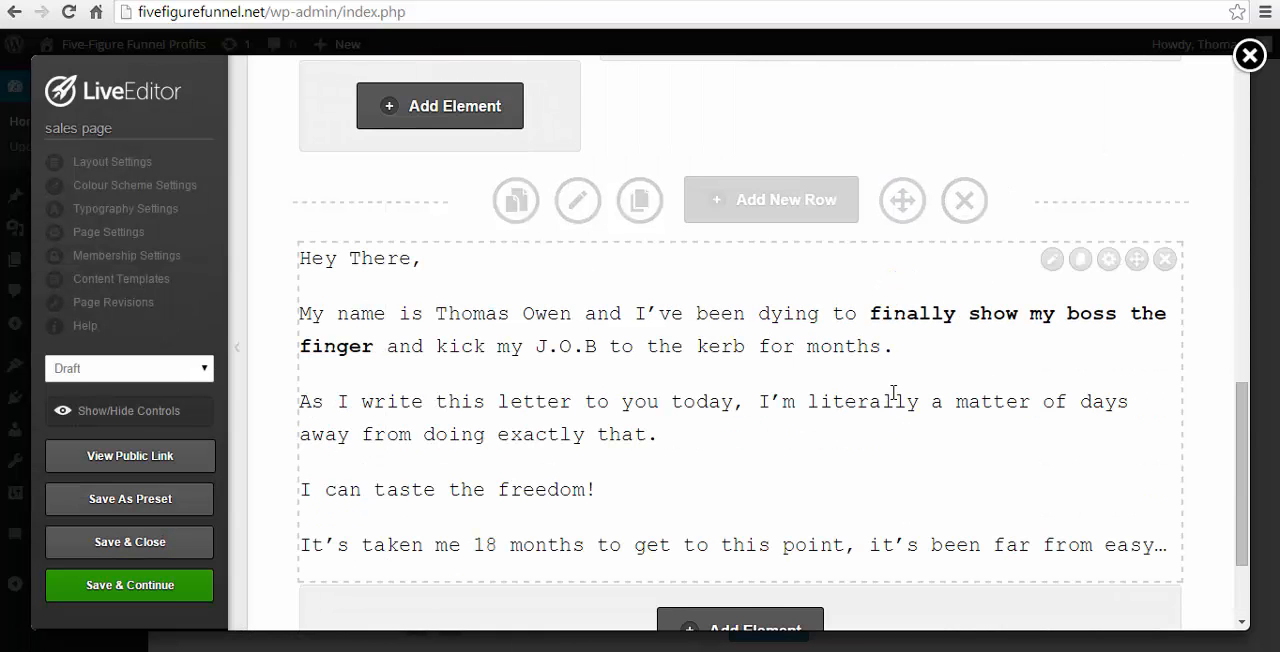
{"action": "scroll", "coordinate": [890, 400], "scroll_direction": "down", "scroll_amount": 1}
{"action": "scroll", "coordinate": [787, 427], "scroll_direction": "down", "scroll_amount": 1}
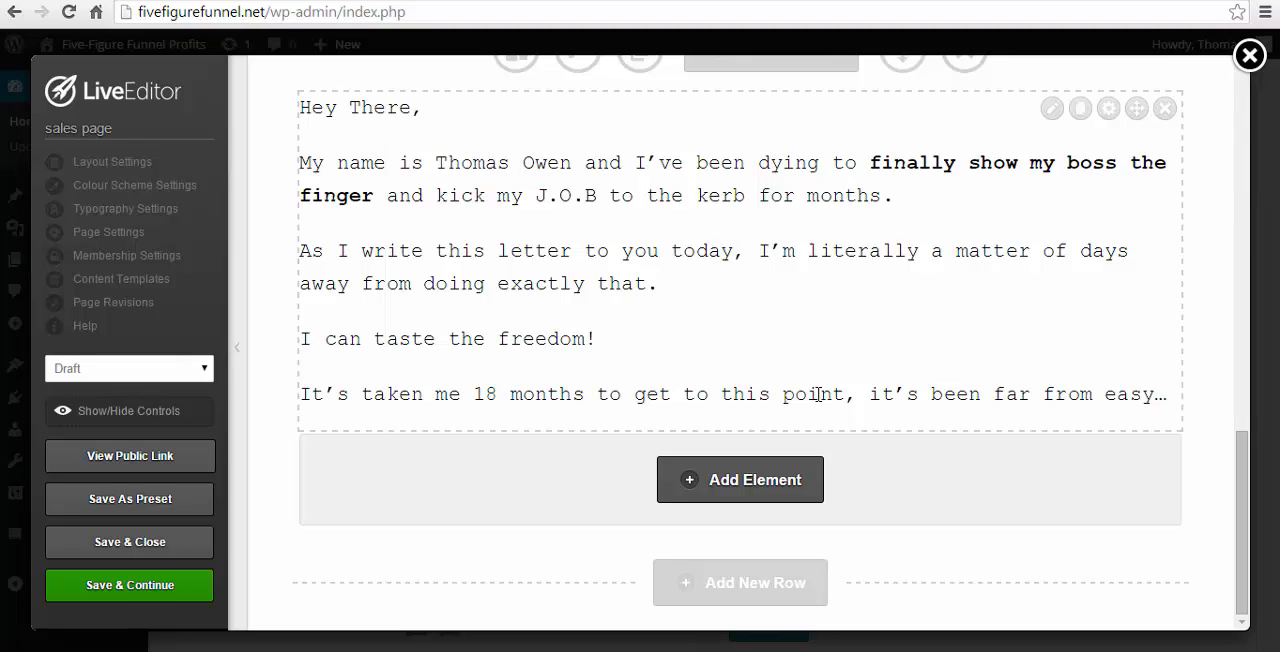
{"action": "scroll", "coordinate": [669, 363], "scroll_direction": "up", "scroll_amount": 4}
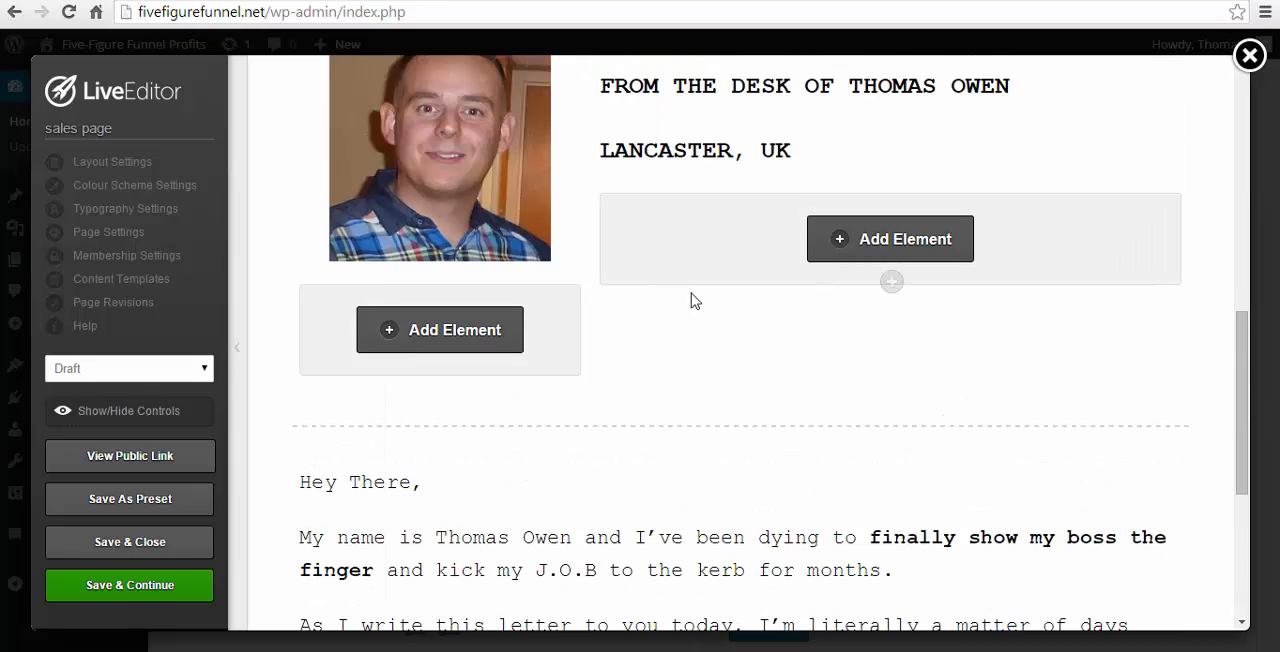
{"action": "scroll", "coordinate": [695, 300], "scroll_direction": "up", "scroll_amount": 2}
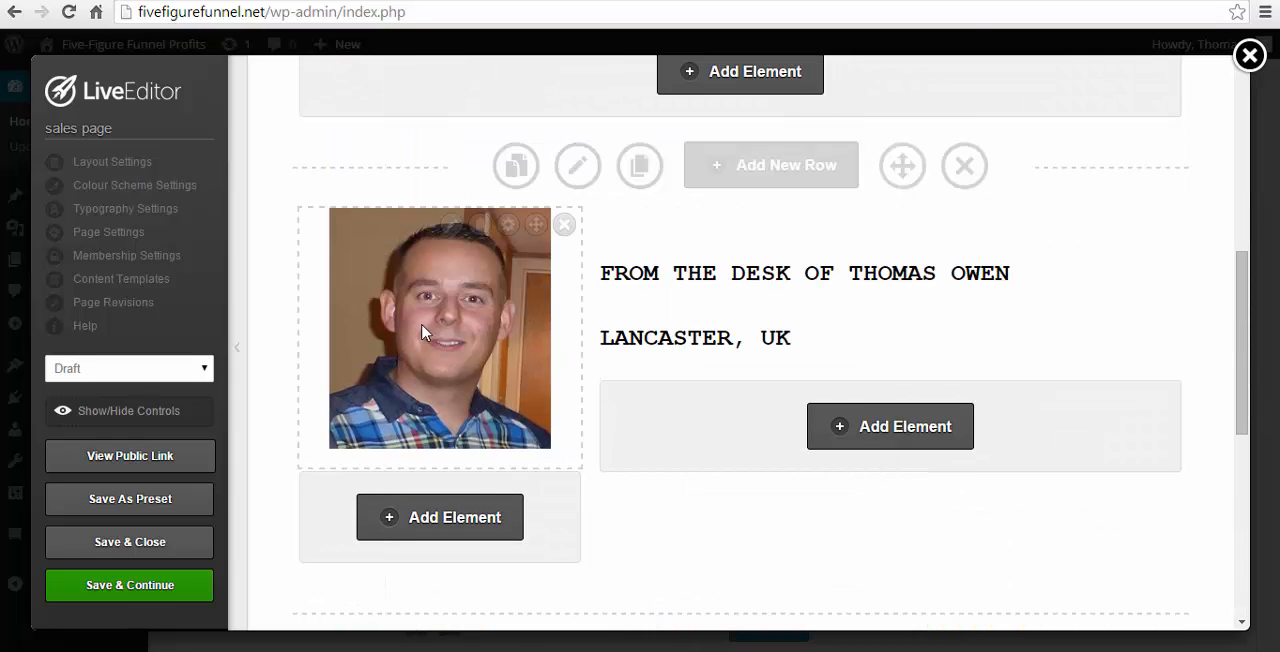
{"action": "scroll", "coordinate": [557, 358], "scroll_direction": "down", "scroll_amount": 5}
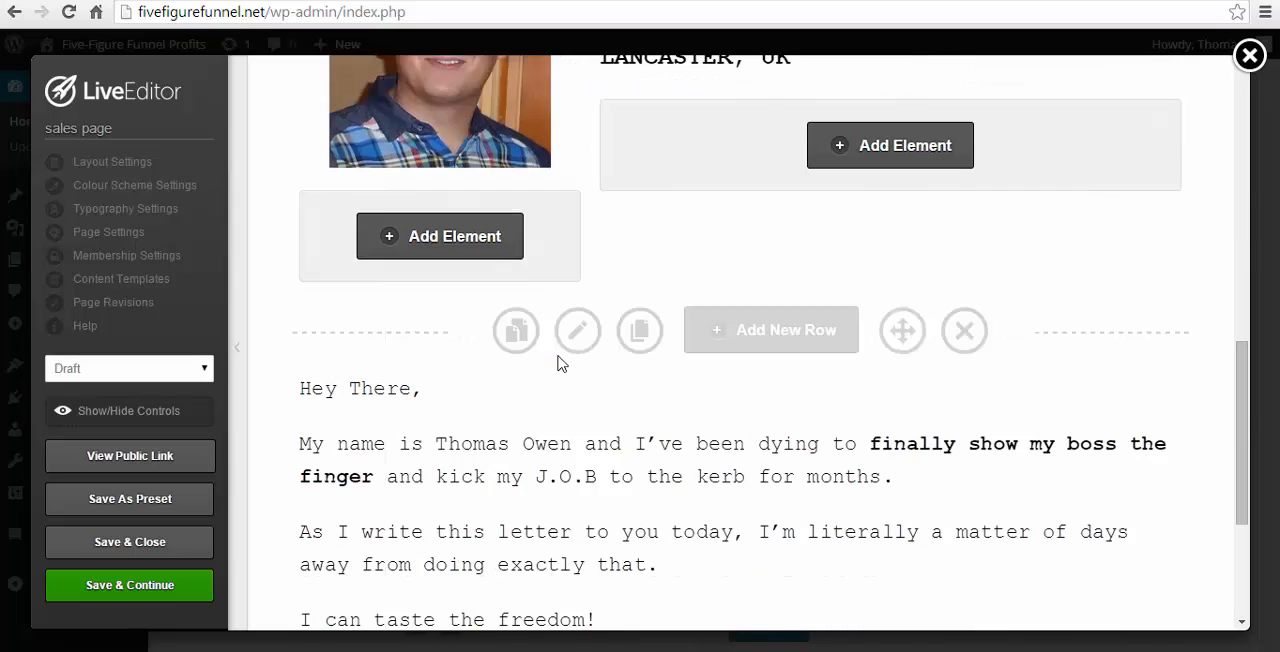
{"action": "scroll", "coordinate": [714, 429], "scroll_direction": "down", "scroll_amount": 2}
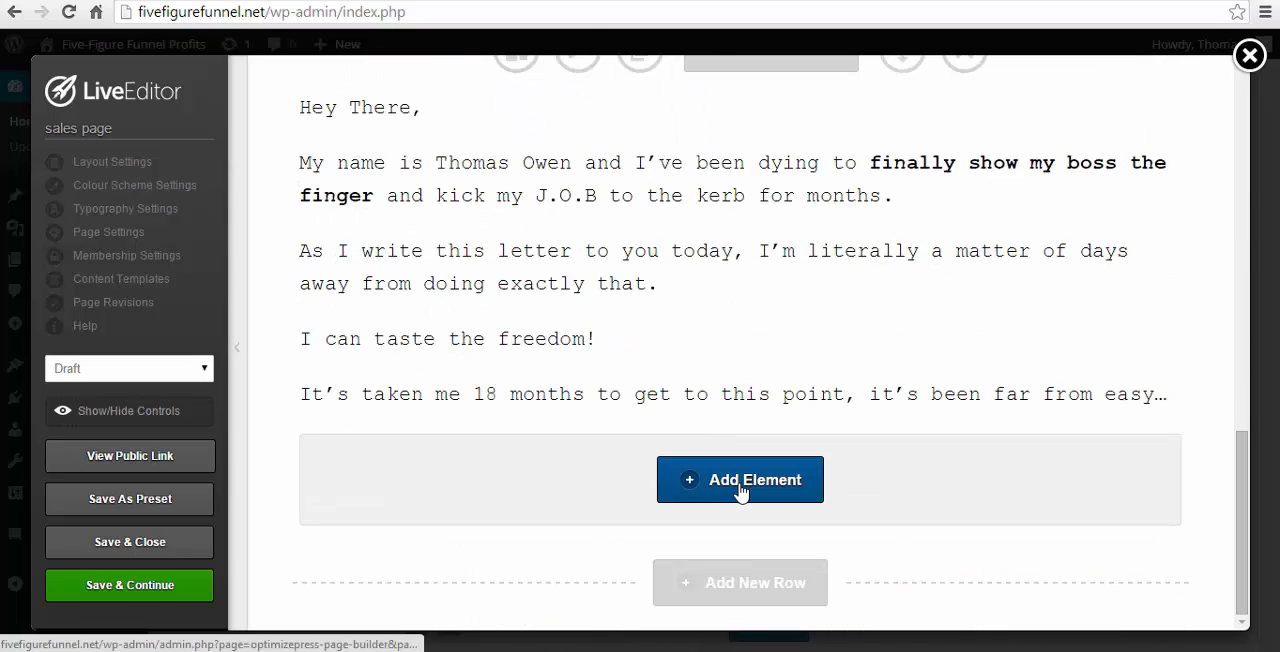
- Add a Bullet Block below the letter text, using the style with large green check marks
{"action": "left_click", "coordinate": [742, 488]}
{"action": "scroll", "coordinate": [720, 487], "scroll_direction": "down", "scroll_amount": 4}
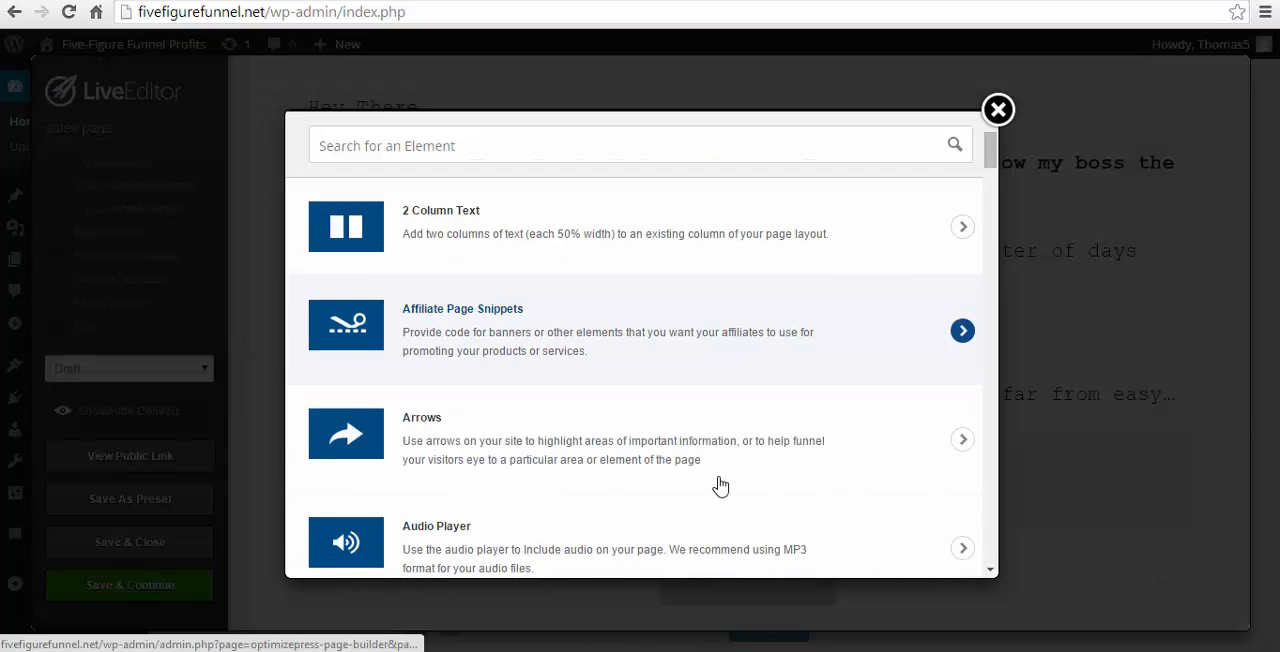
{"action": "scroll", "coordinate": [720, 487], "scroll_direction": "down", "scroll_amount": 1}
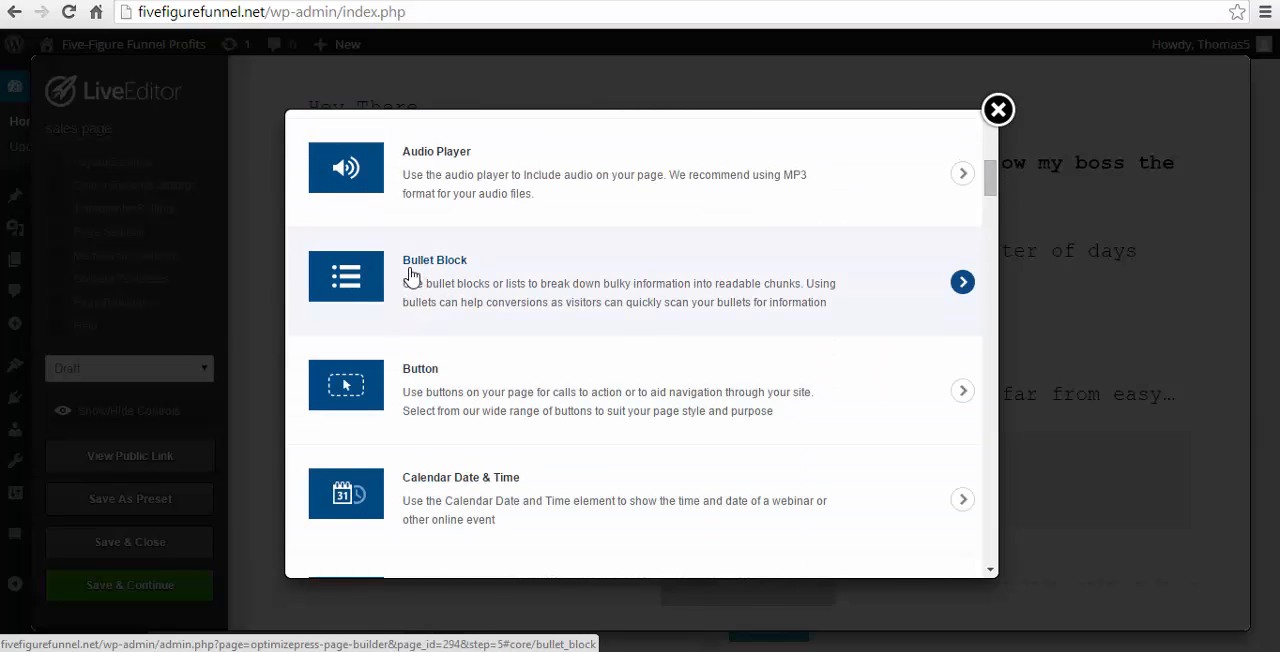
{"action": "left_click", "coordinate": [411, 276]}
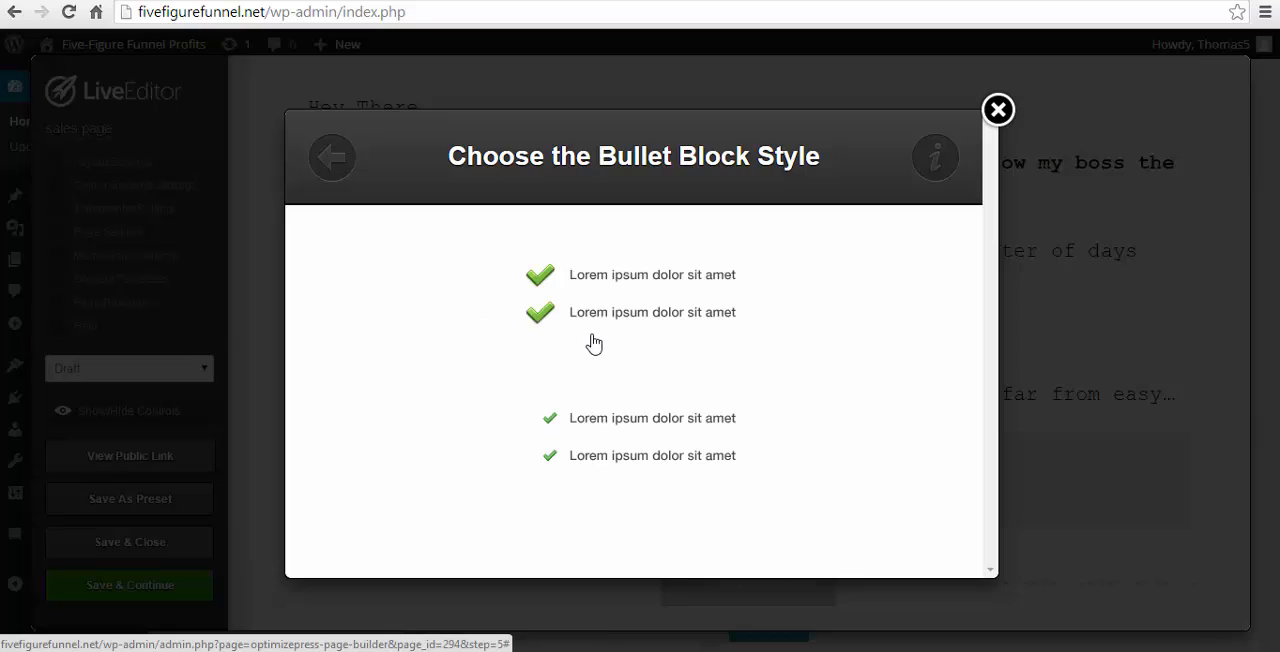
{"action": "left_click", "coordinate": [557, 287]}
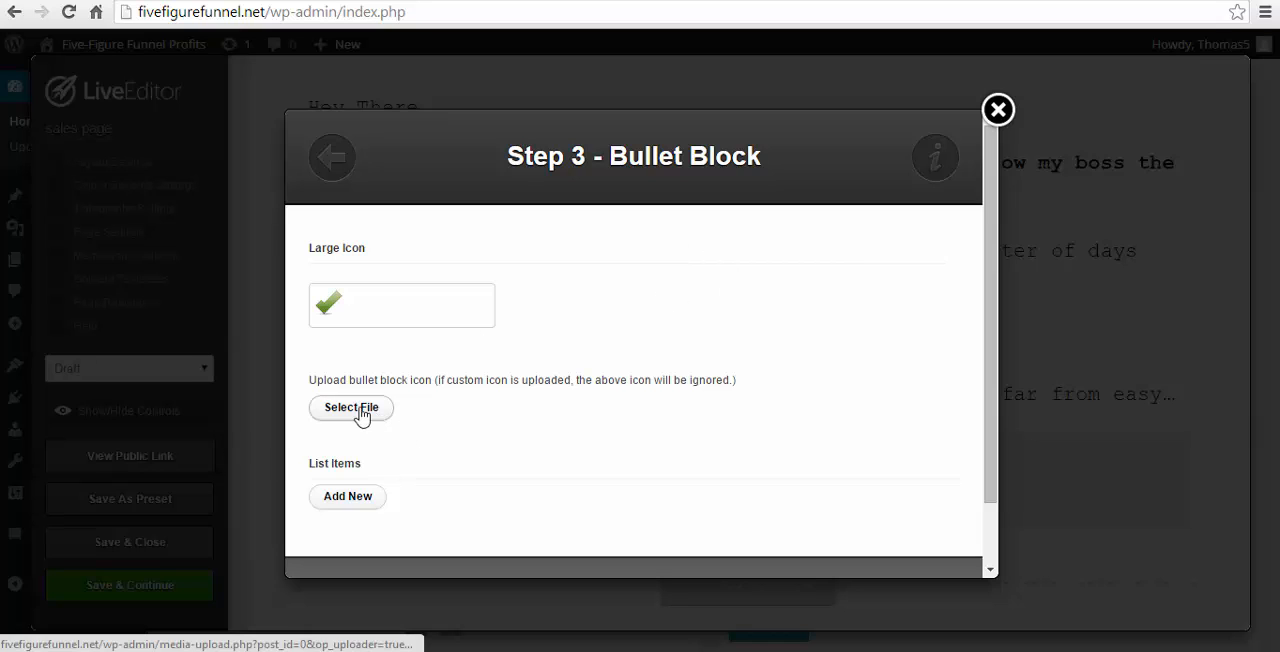
- Add a first list item and fill it with the "You're sick and tired of working 50 hours a week" sentence copied from Word
{"action": "left_click", "coordinate": [346, 497]}
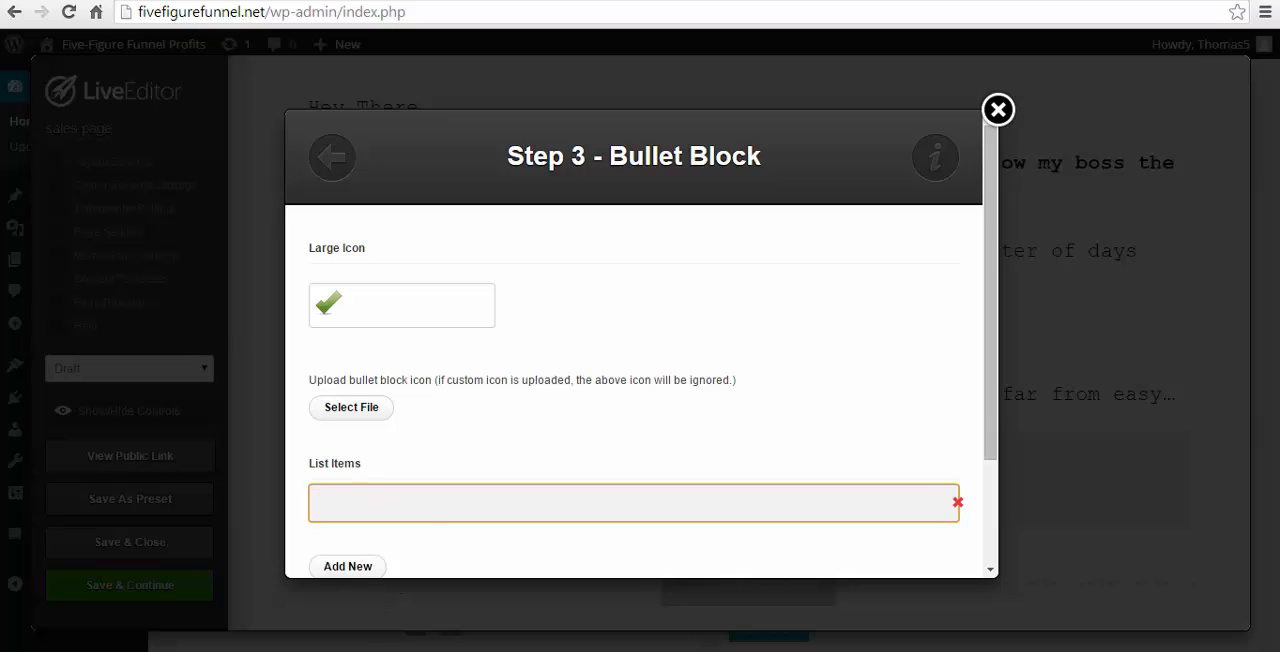
{"action": "key", "text": "alt+Tab"}
{"action": "scroll", "coordinate": [673, 446], "scroll_direction": "down", "scroll_amount": 4}
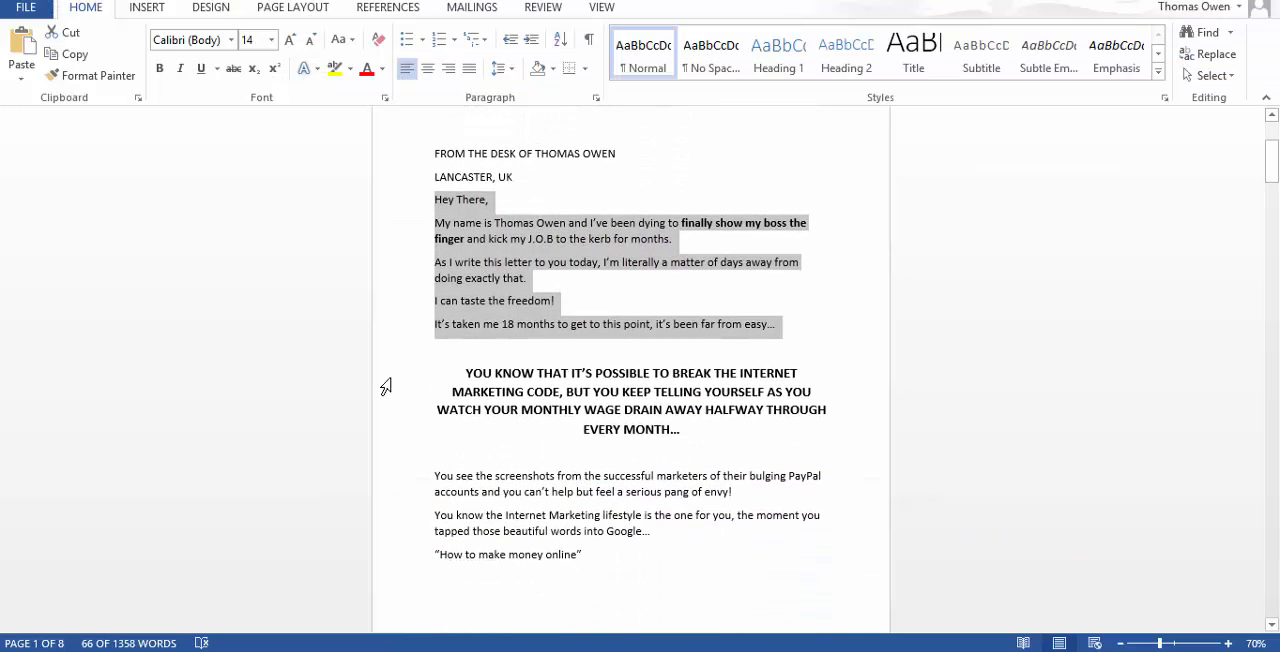
{"action": "left_click", "coordinate": [388, 380]}
{"action": "scroll", "coordinate": [557, 445], "scroll_direction": "down", "scroll_amount": 9}
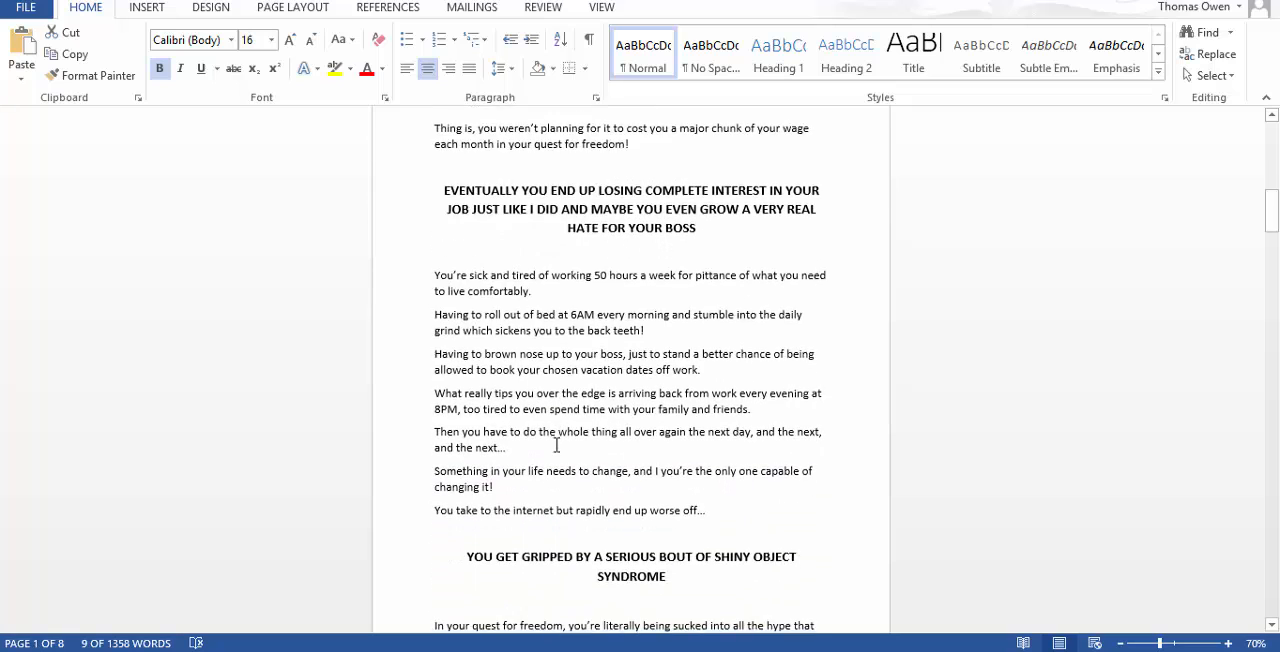
{"action": "scroll", "coordinate": [557, 445], "scroll_direction": "down", "scroll_amount": 1}
{"action": "left_click_drag", "start_coordinate": [432, 242], "coordinate": [532, 262]}
{"action": "key", "text": "ctrl+c"}
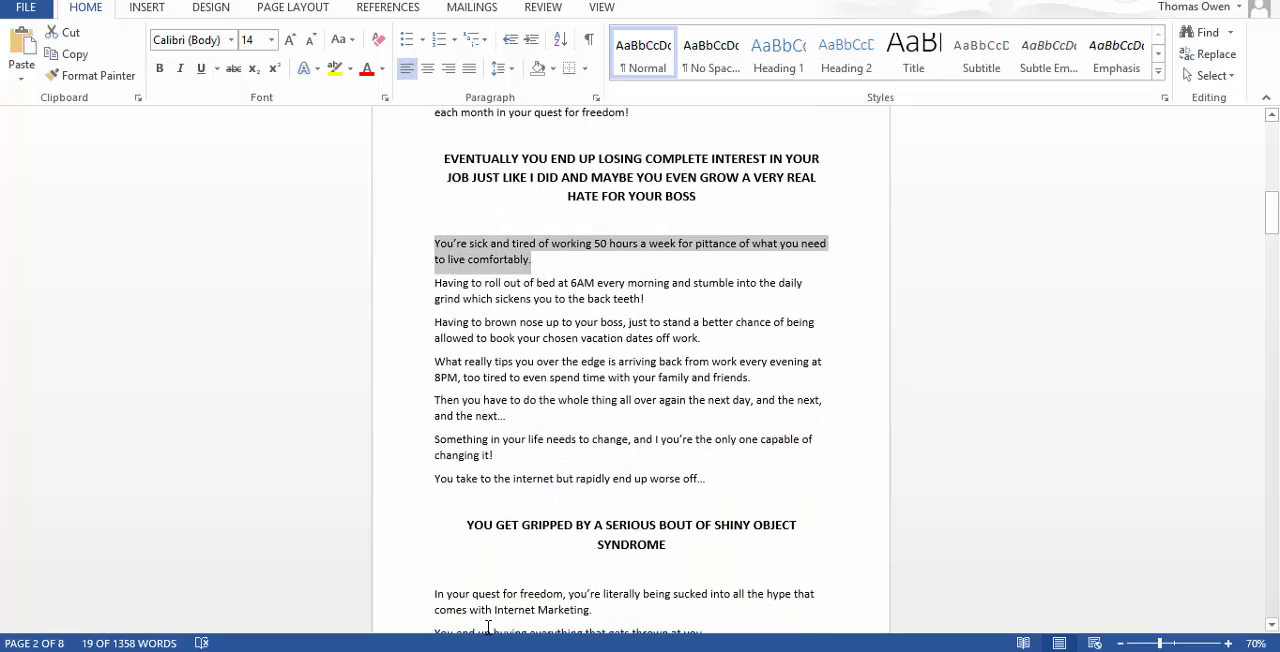
{"action": "key", "text": "alt+Tab"}
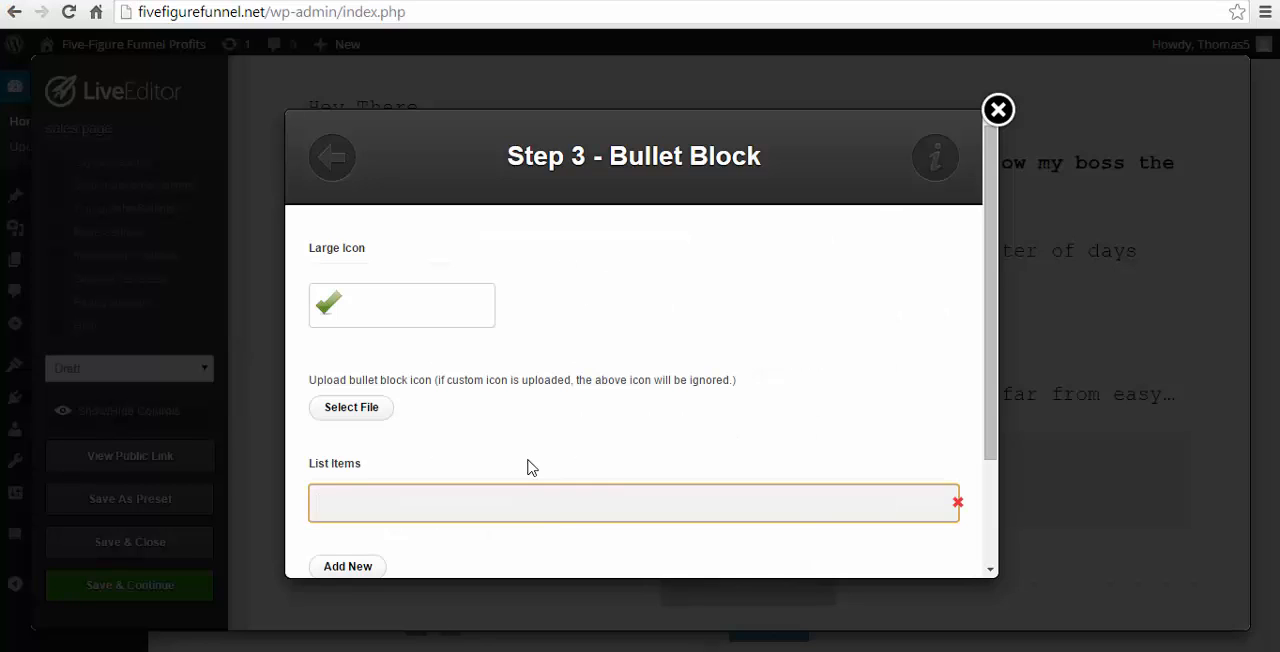
{"action": "key", "text": "ctrl+v"}
{"action": "scroll", "coordinate": [480, 462], "scroll_direction": "down", "scroll_amount": 2}
- Add a second list item with Word's "Having to roll out of bed at 6AM every morning" sentence, plus an empty third item
{"action": "left_click", "coordinate": [345, 425]}
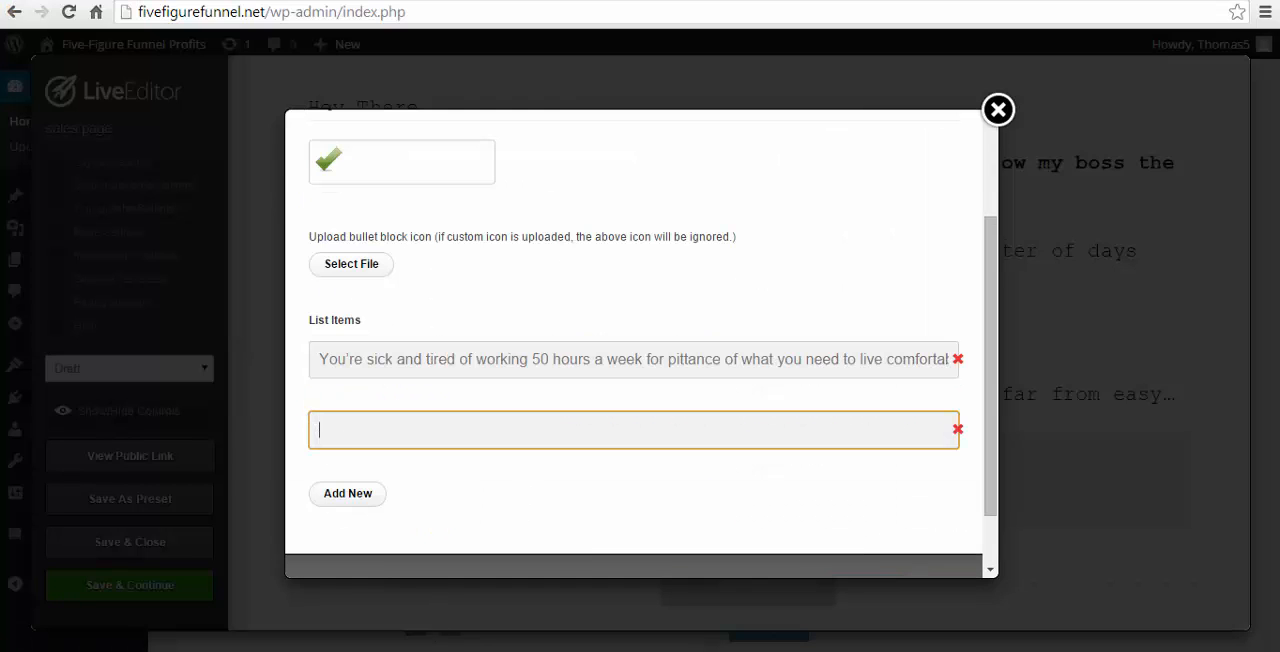
{"action": "key", "text": "alt+Tab"}
{"action": "left_click_drag", "start_coordinate": [436, 283], "coordinate": [664, 310]}
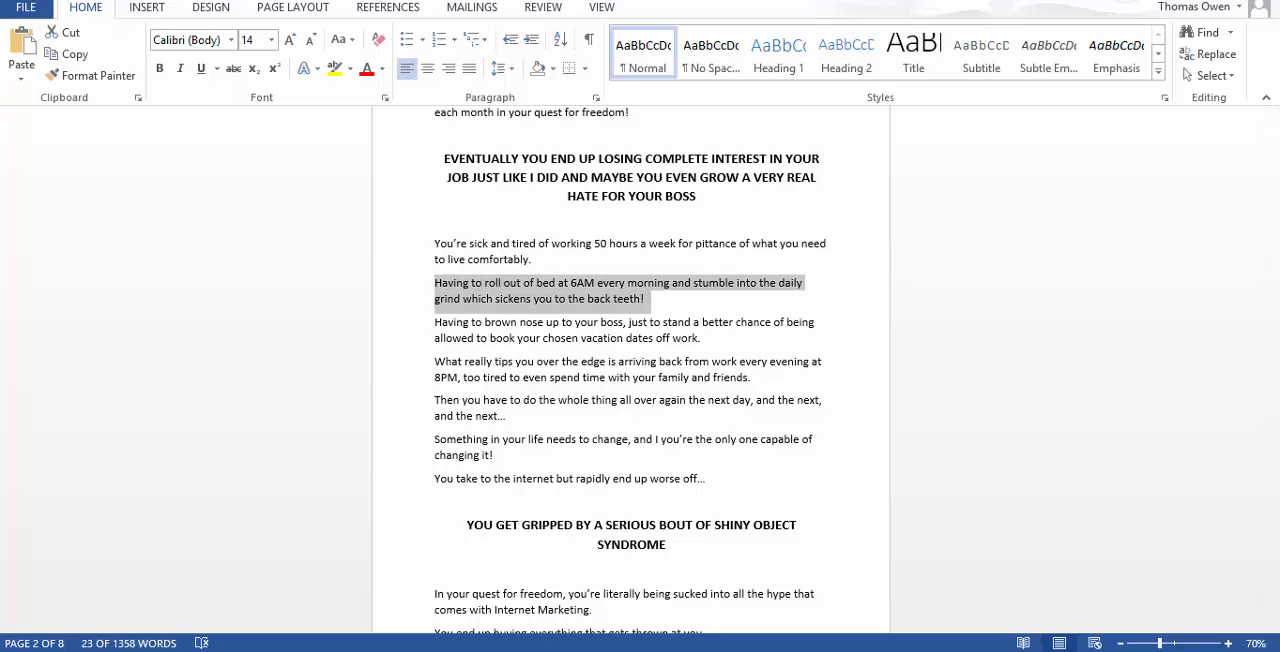
{"action": "key", "text": "ctrl+c"}
{"action": "key", "text": "alt+Tab"}
{"action": "key", "text": "ctrl+v"}
{"action": "left_click", "coordinate": [340, 497]}
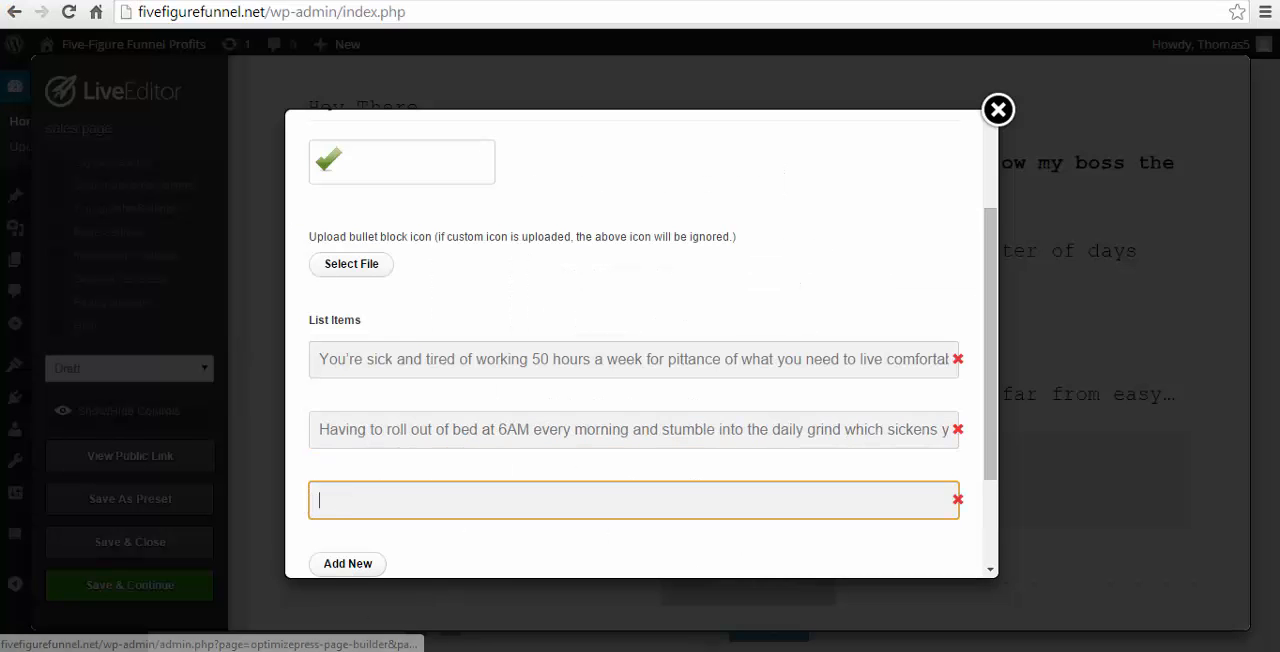
- Fill the third list item with the "Having to brown nose up to your boss" sentence copied from Word
{"action": "key", "text": "alt+Tab"}
{"action": "left_click_drag", "start_coordinate": [436, 322], "coordinate": [704, 338]}
{"action": "key", "text": "ctrl+c"}
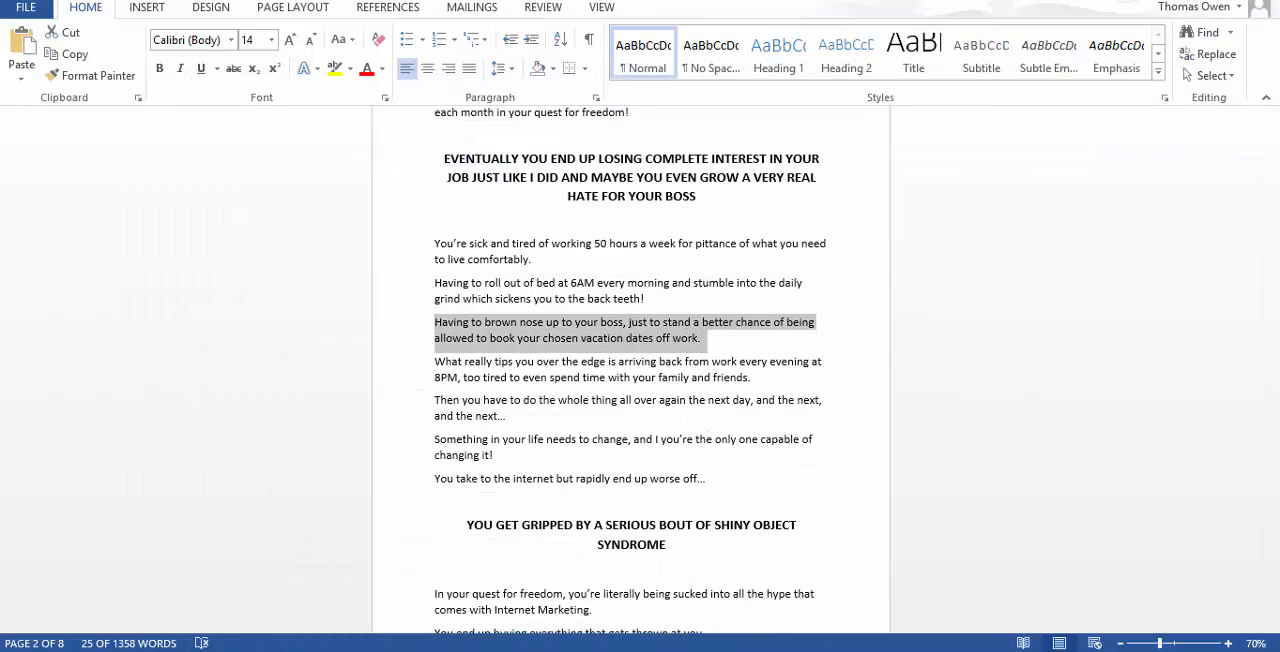
{"action": "key", "text": "alt+Tab"}
{"action": "key", "text": "ctrl+v"}
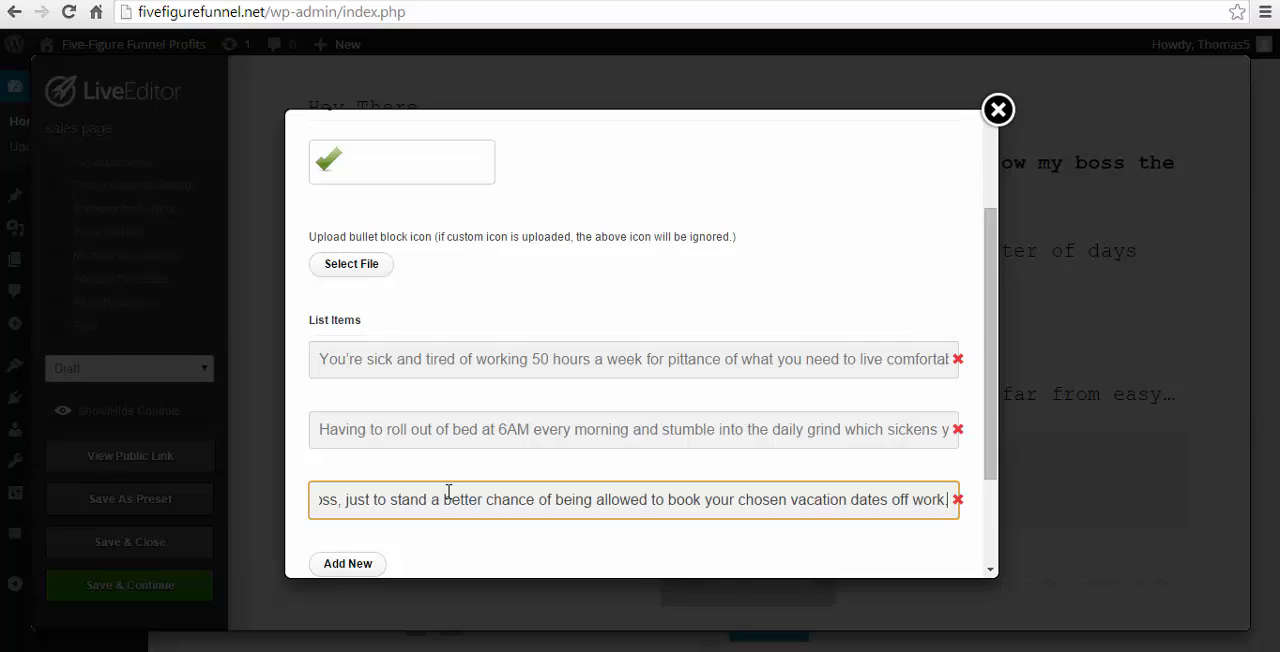
- Set the bullet styling to 22px Courier in the Bullet Block's advanced options
{"action": "scroll", "coordinate": [505, 444], "scroll_direction": "down", "scroll_amount": 2}
{"action": "left_click", "coordinate": [849, 549]}
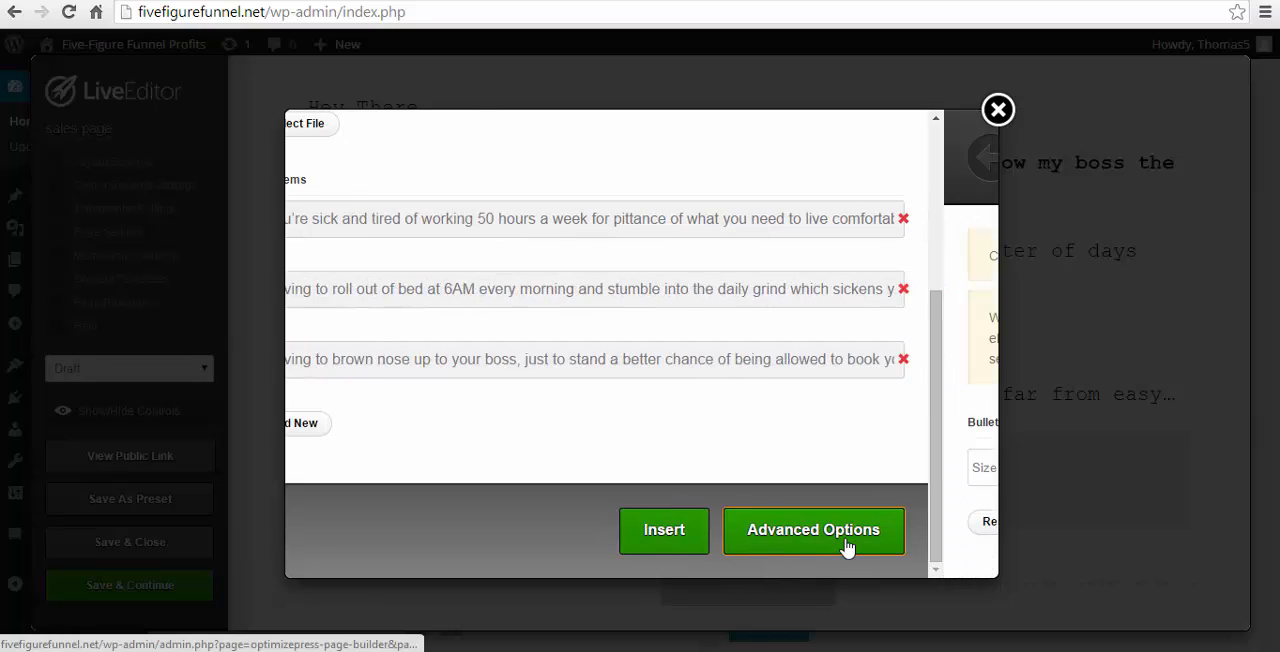
{"action": "left_click", "coordinate": [334, 466]}
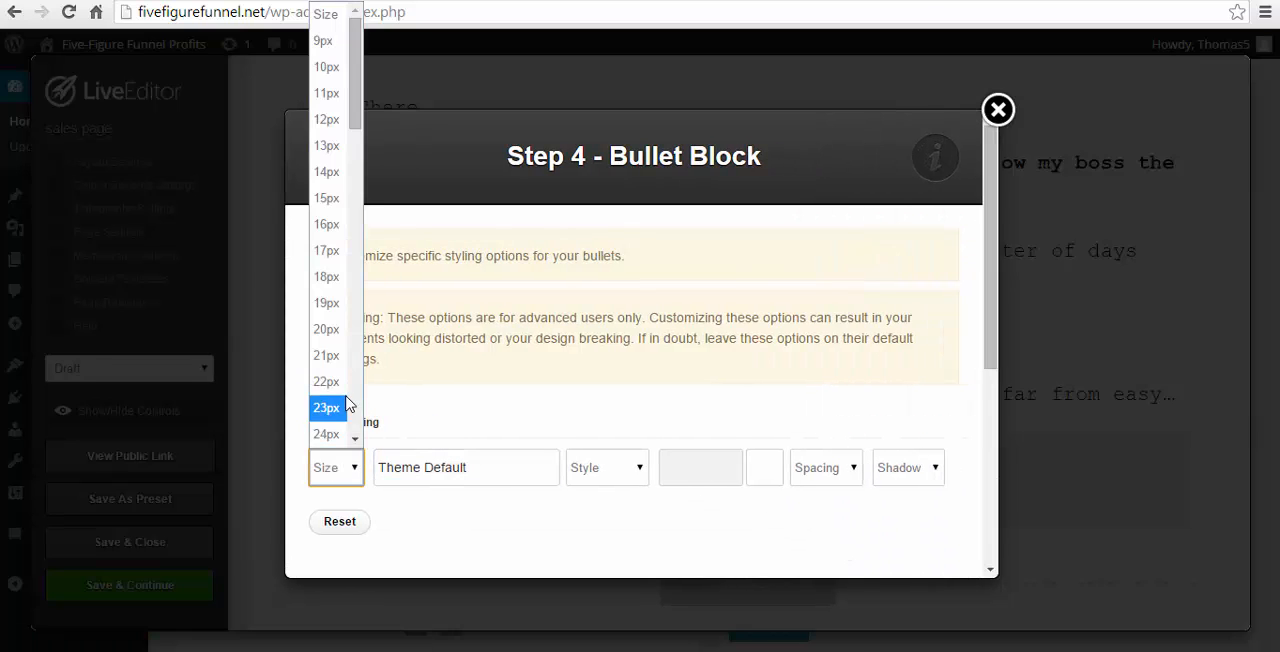
{"action": "left_click", "coordinate": [324, 382]}
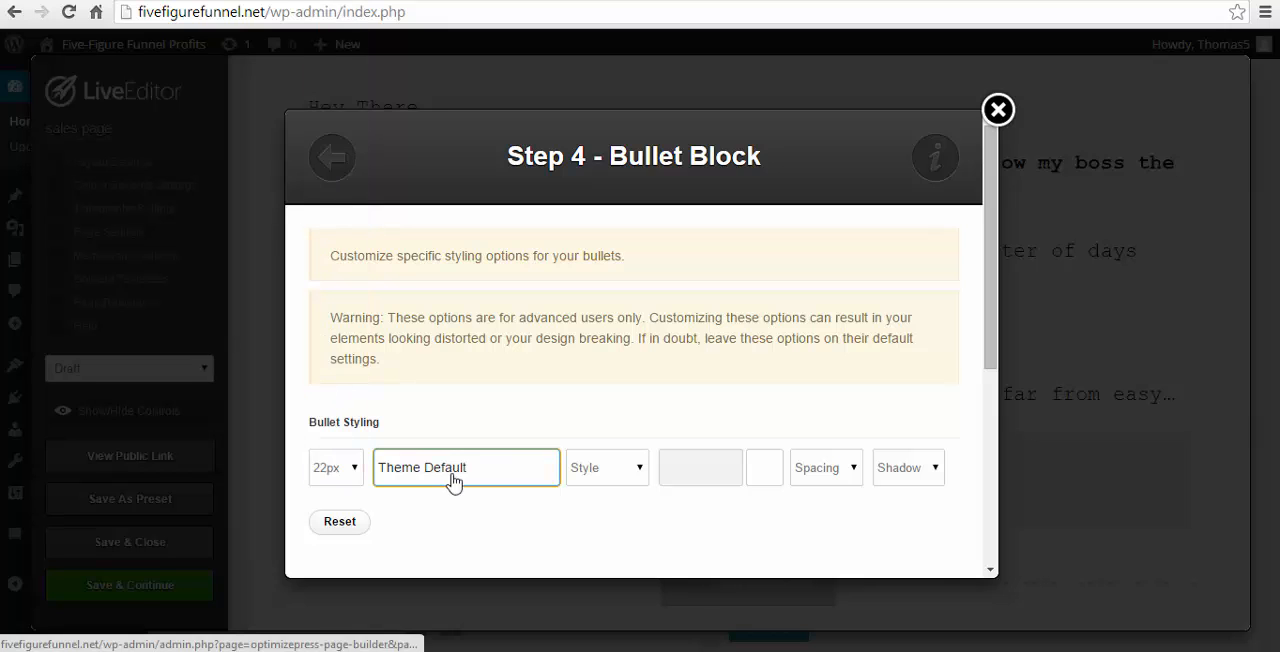
{"action": "left_click", "coordinate": [450, 484]}
{"action": "left_click", "coordinate": [736, 309]}
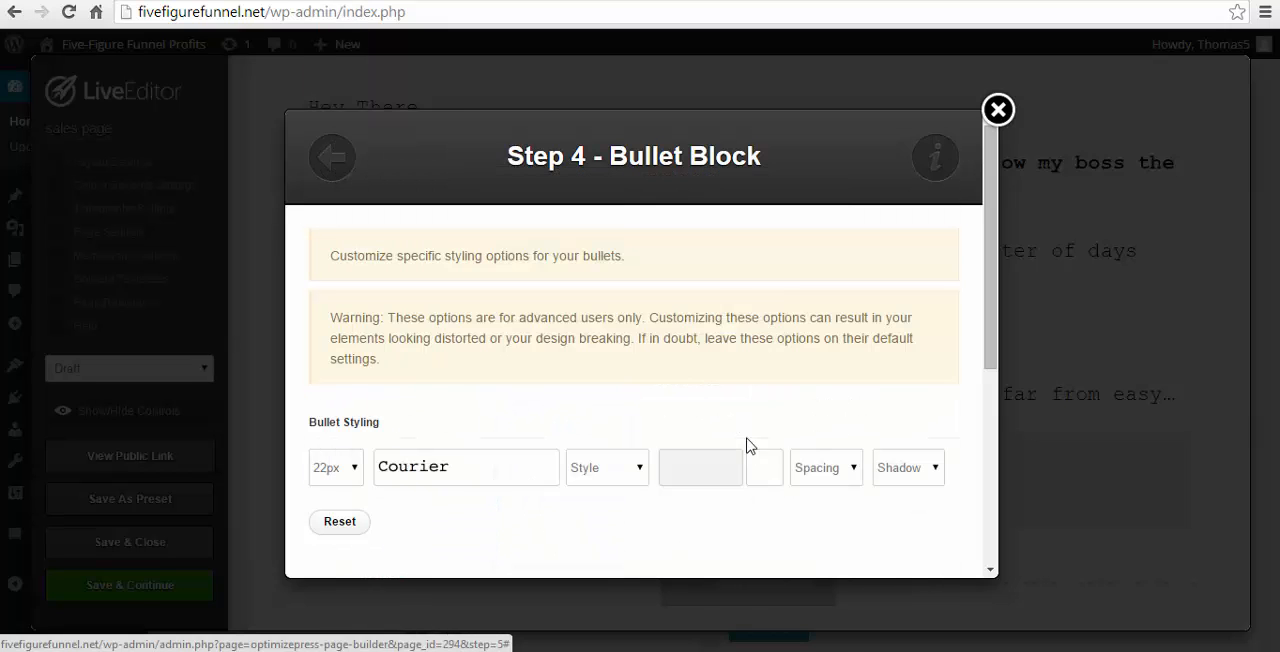
- Set the bullet text colour to black #000000 and insert the Bullet Block into the page
{"action": "left_click", "coordinate": [731, 462]}
{"action": "left_click_drag", "start_coordinate": [838, 361], "coordinate": [879, 430]}
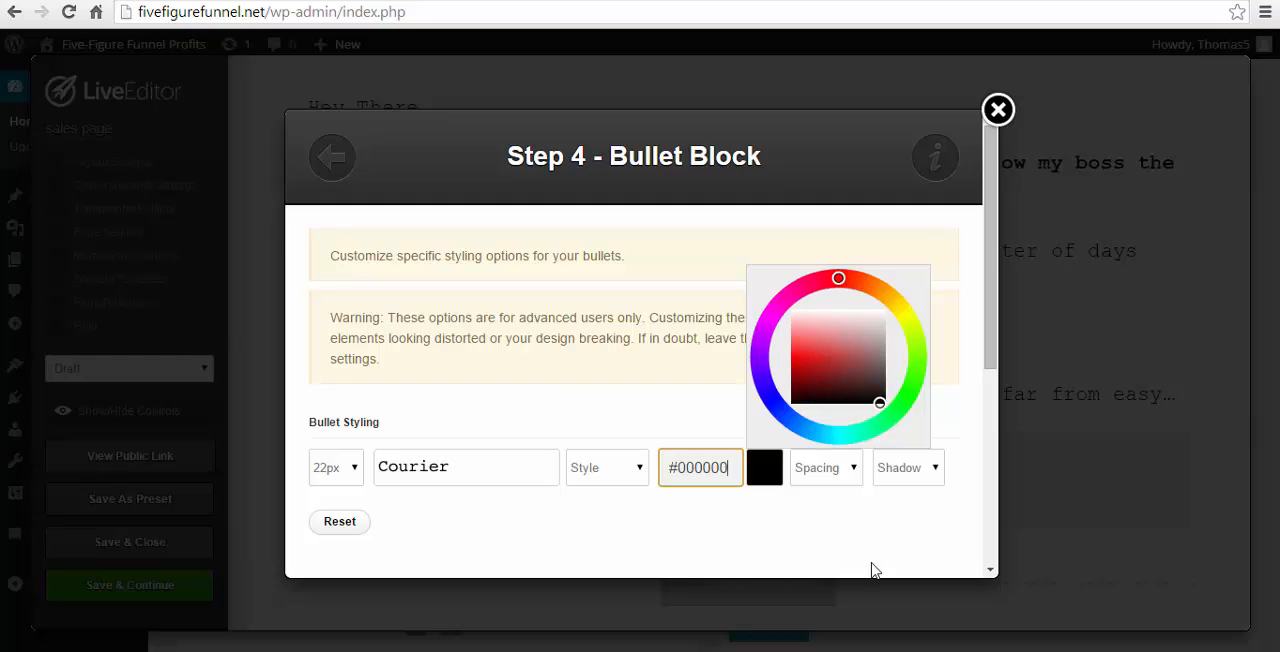
{"action": "left_click", "coordinate": [872, 565]}
{"action": "scroll", "coordinate": [715, 480], "scroll_direction": "down", "scroll_amount": 4}
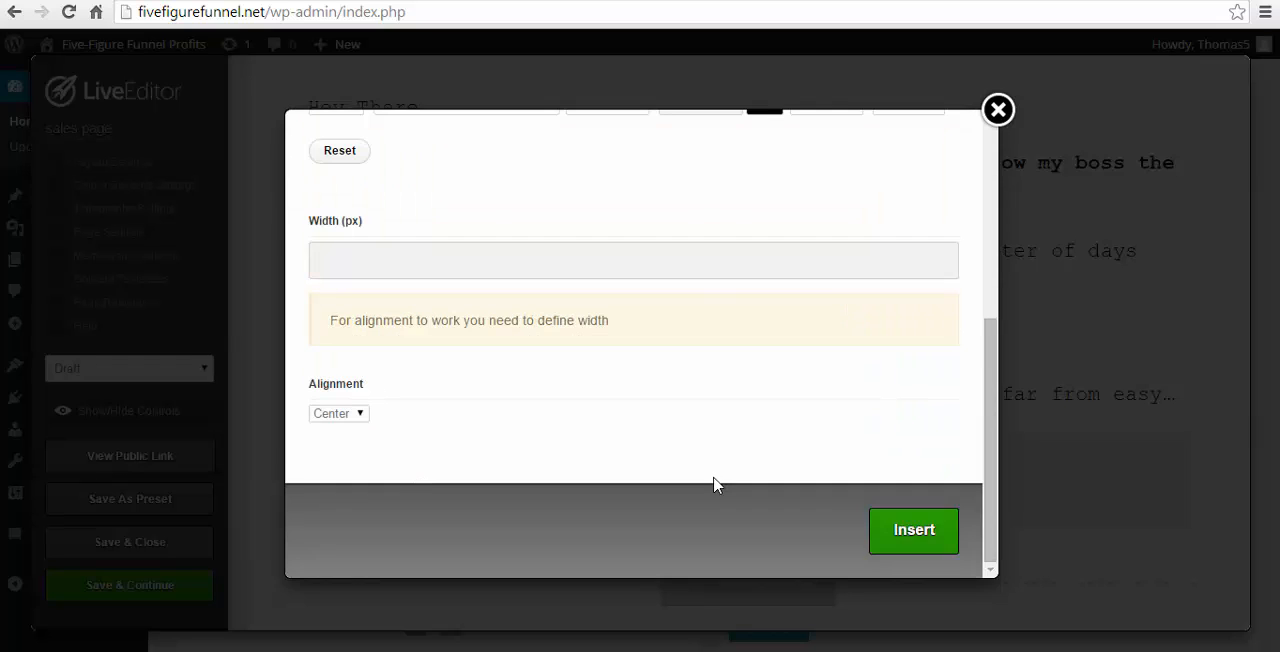
{"action": "left_click", "coordinate": [914, 531]}
{"action": "scroll", "coordinate": [905, 450], "scroll_direction": "down", "scroll_amount": 2}
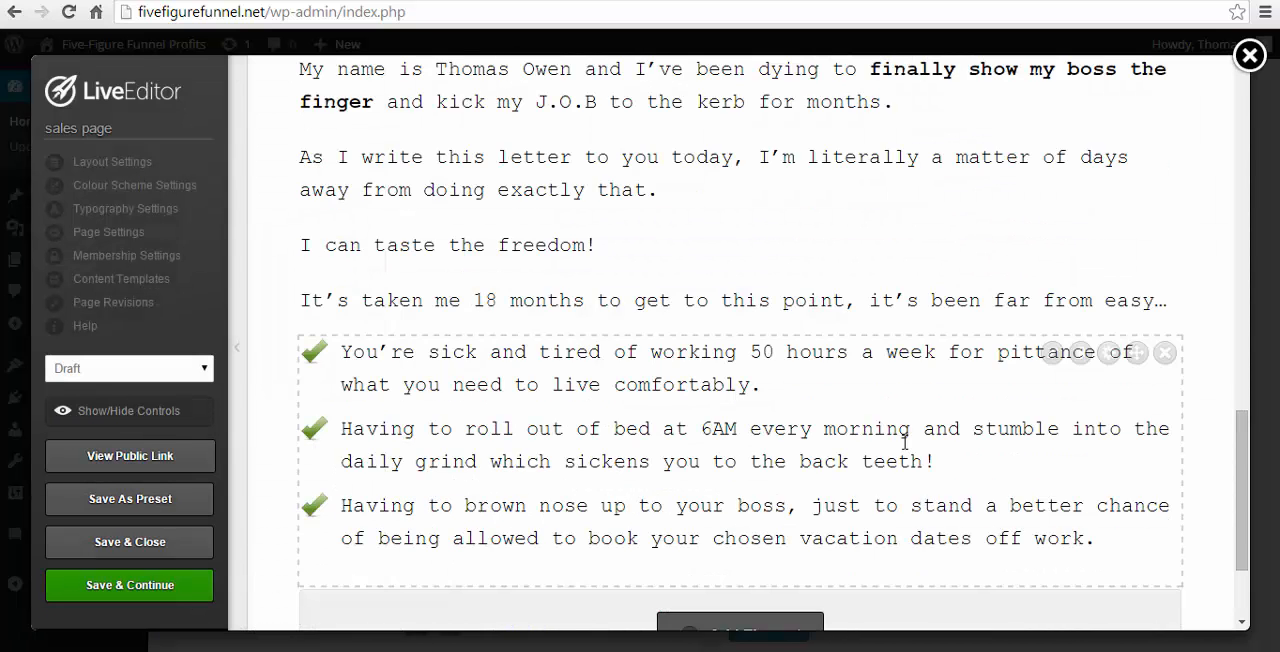
{"action": "scroll", "coordinate": [904, 454], "scroll_direction": "up", "scroll_amount": 1}
{"action": "left_click", "coordinate": [1056, 354]}
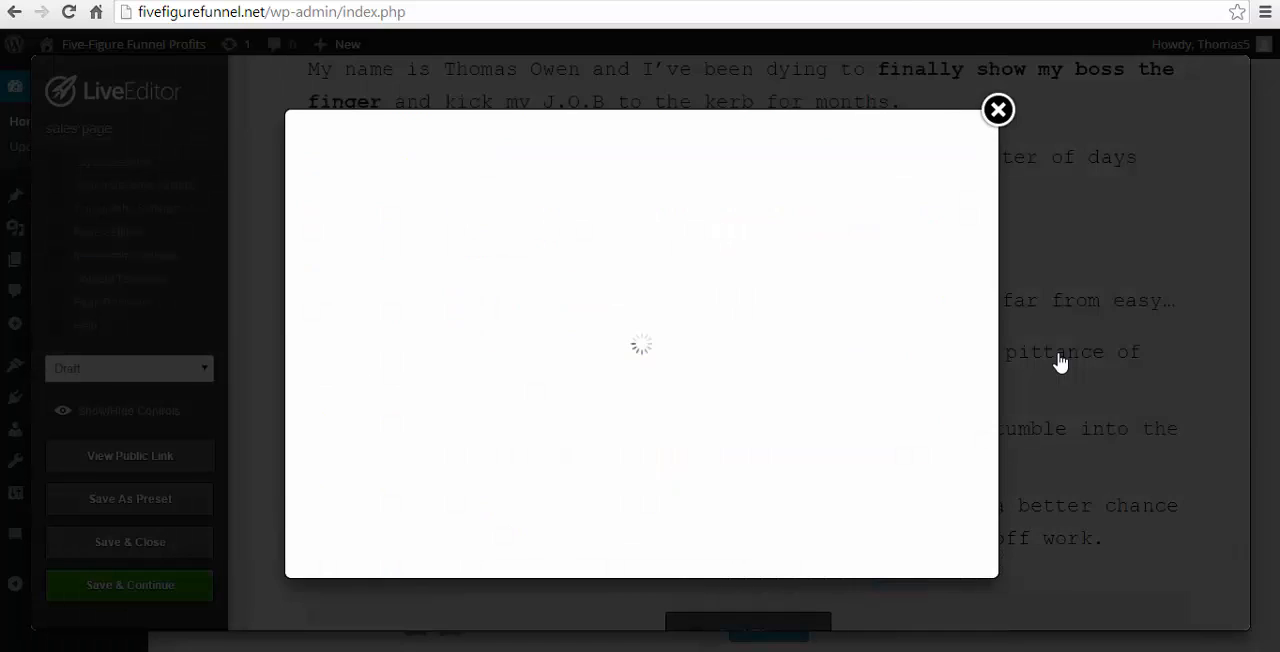
{"action": "scroll", "coordinate": [780, 400], "scroll_direction": "down", "scroll_amount": 3}
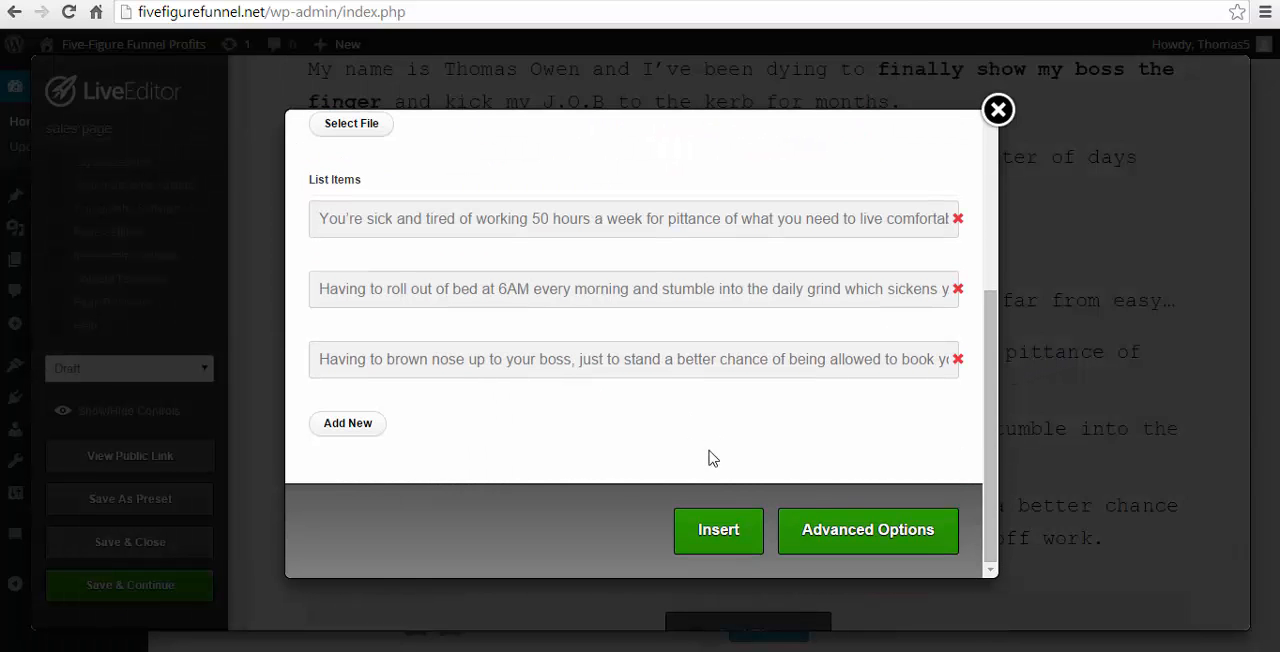
{"action": "left_click", "coordinate": [820, 528]}
{"action": "scroll", "coordinate": [631, 430], "scroll_direction": "down", "scroll_amount": 2}
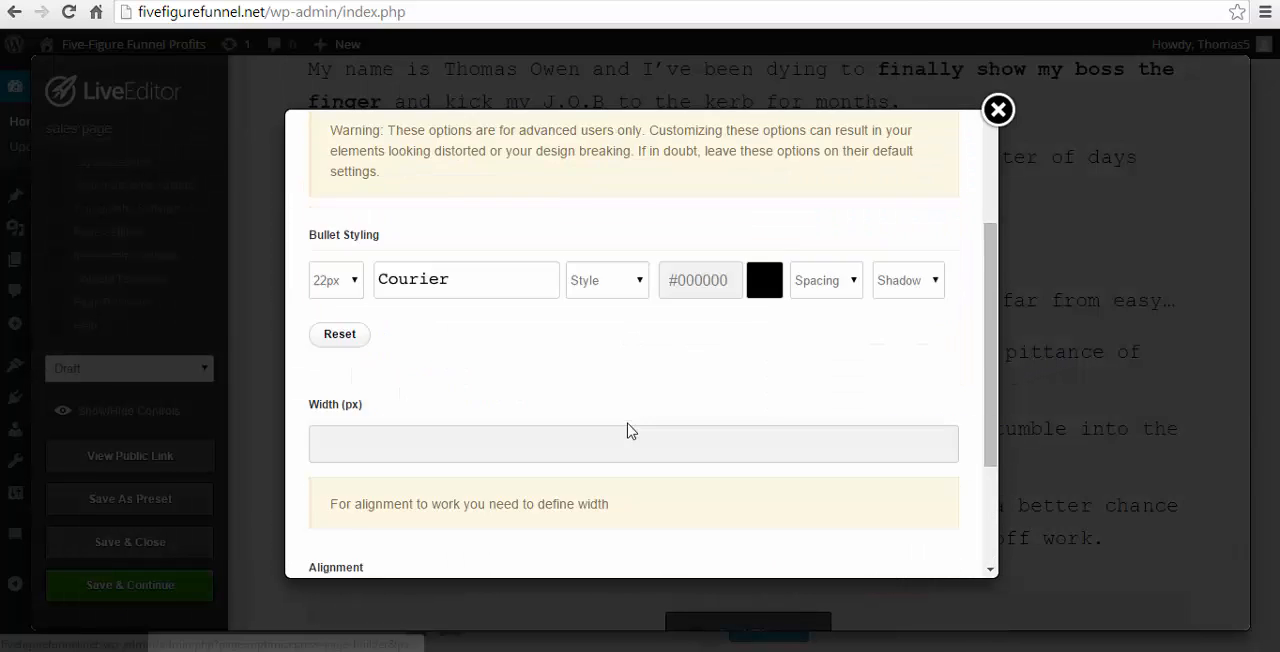
{"action": "key", "text": "Escape"}
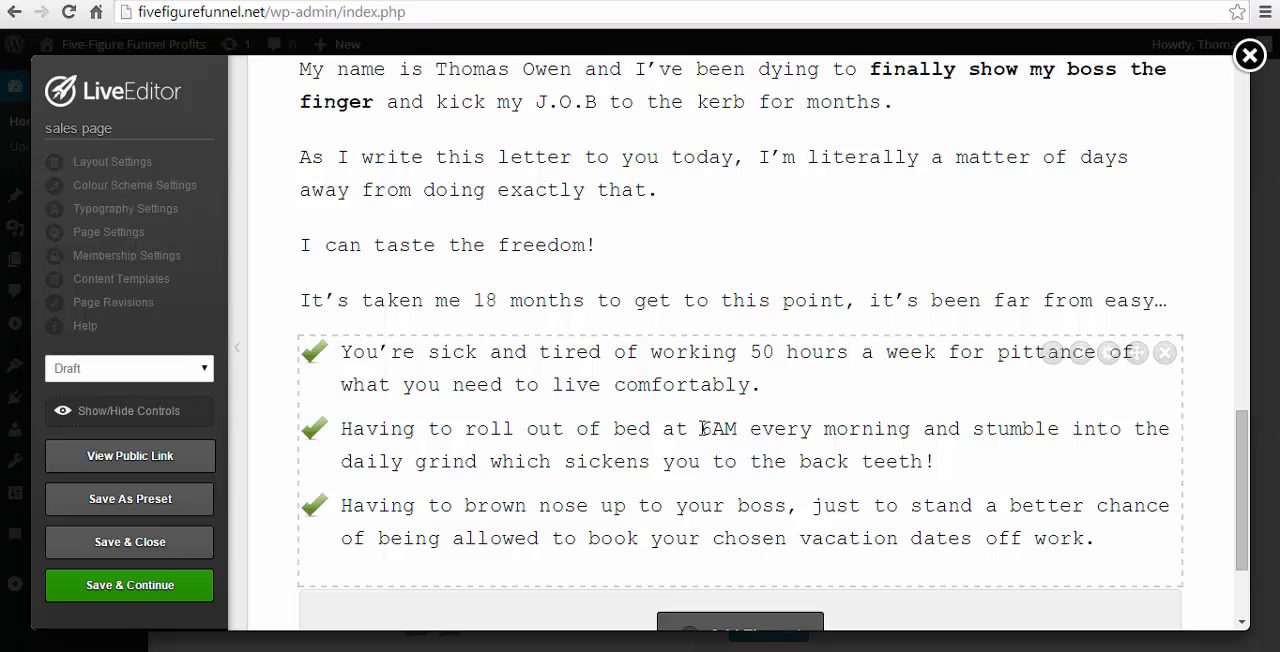
- Set the letter text block's bottom padding to 50 px, update it, and check its spacing above the bullet list
{"action": "scroll", "coordinate": [703, 428], "scroll_direction": "up", "scroll_amount": 2}
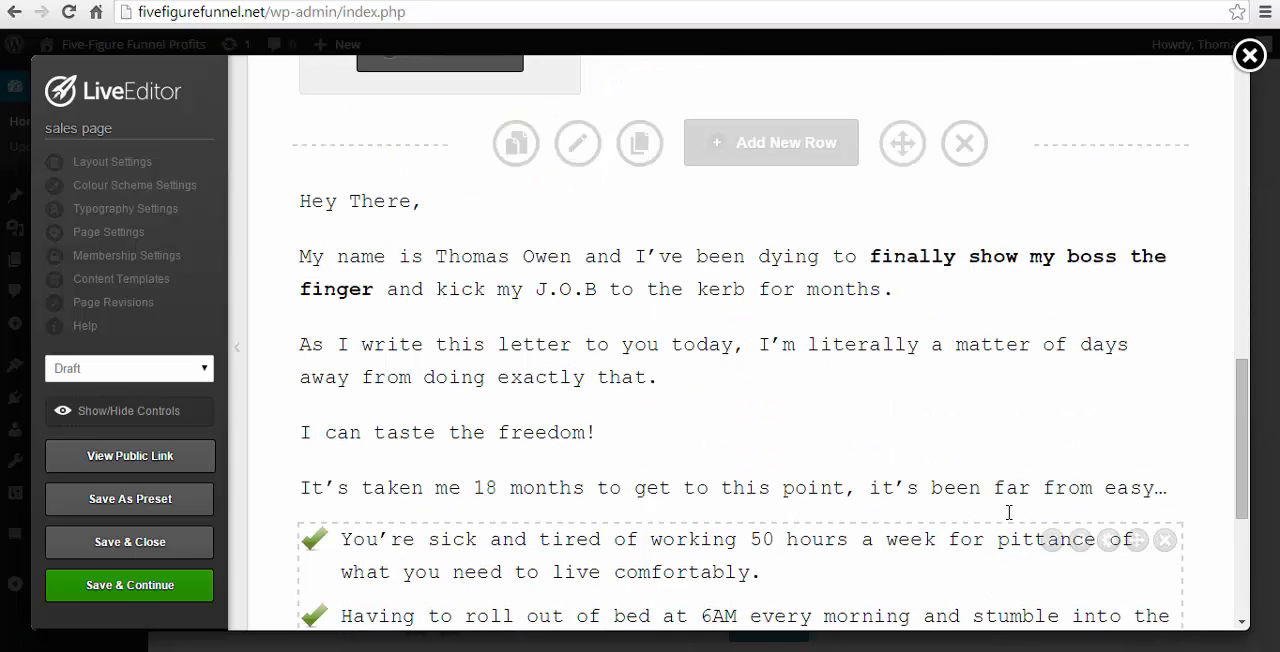
{"action": "left_click", "coordinate": [1052, 203]}
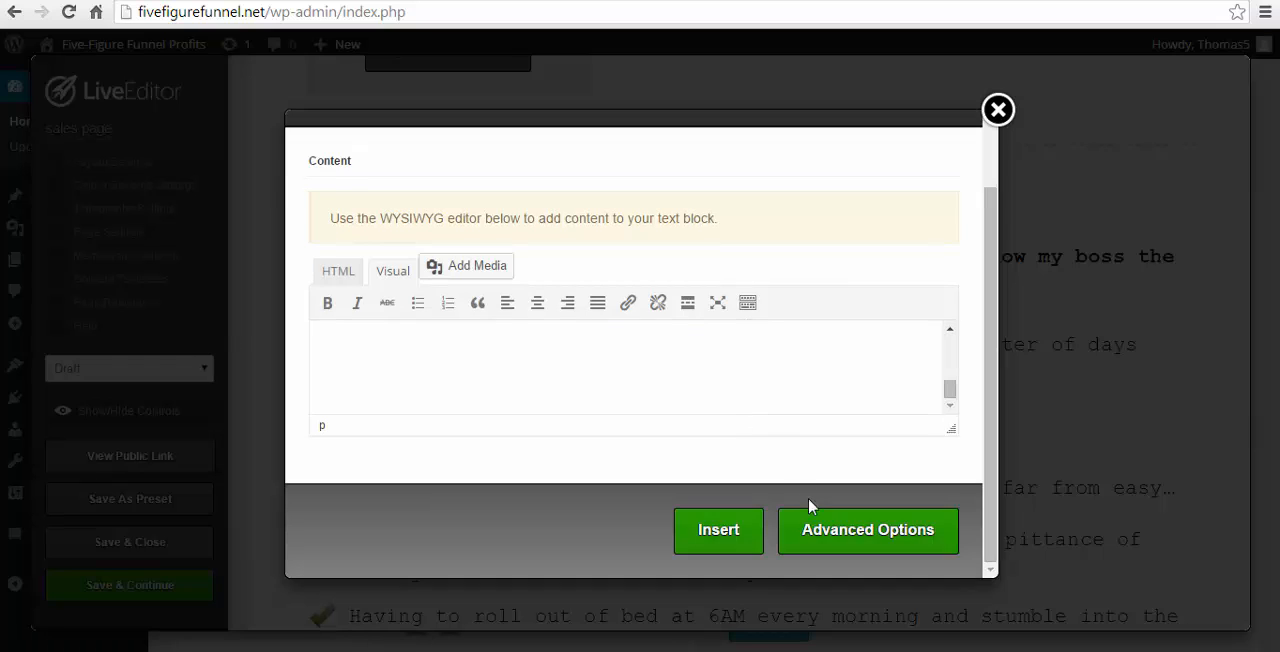
{"action": "left_click", "coordinate": [814, 529]}
{"action": "scroll", "coordinate": [829, 452], "scroll_direction": "down", "scroll_amount": 3}
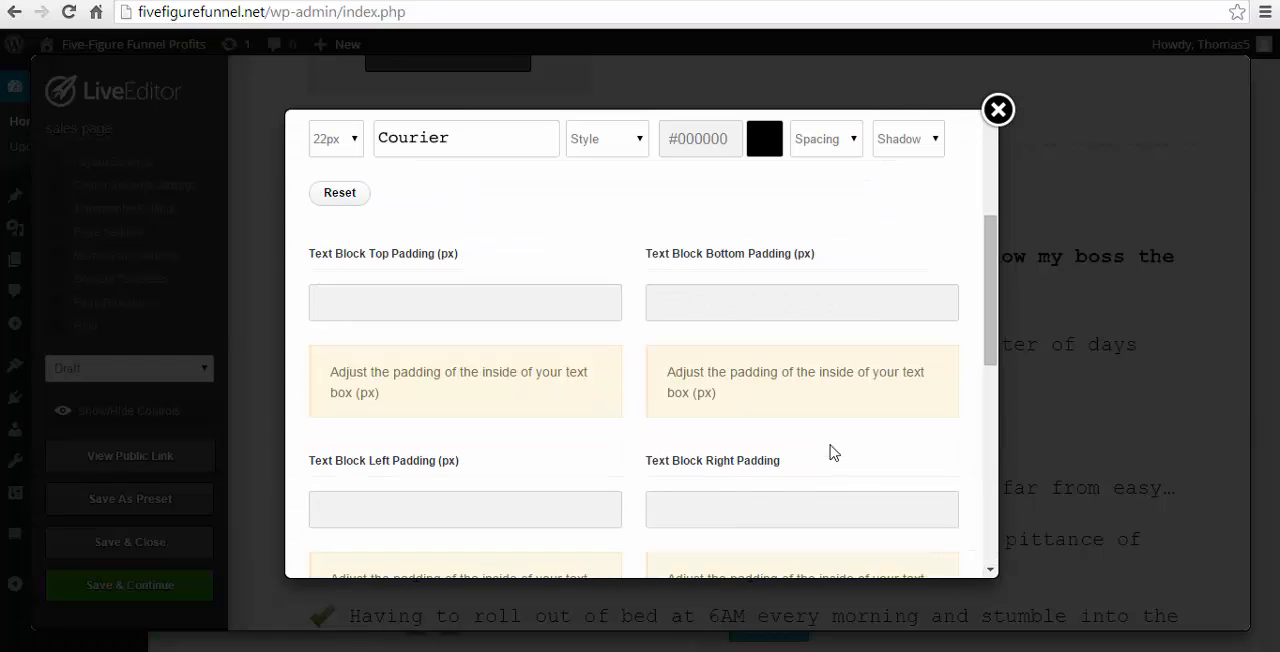
{"action": "left_click", "coordinate": [730, 297]}
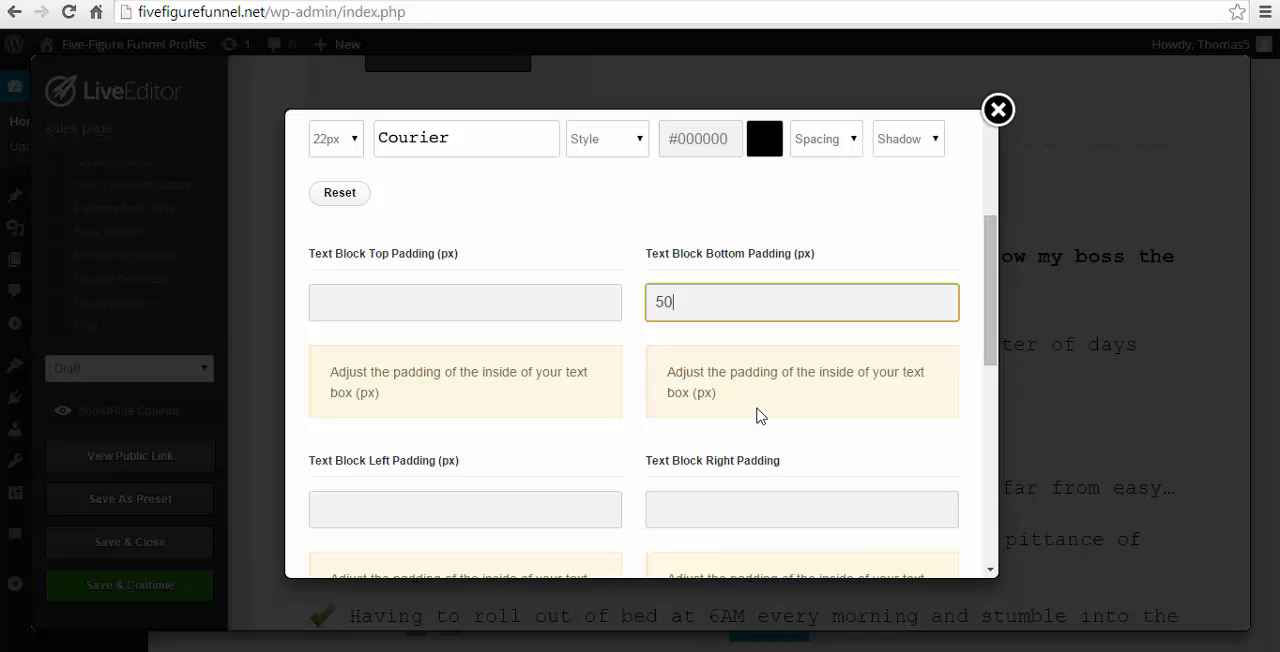
{"action": "scroll", "coordinate": [909, 491], "scroll_direction": "down", "scroll_amount": 5}
{"action": "left_click", "coordinate": [909, 529]}
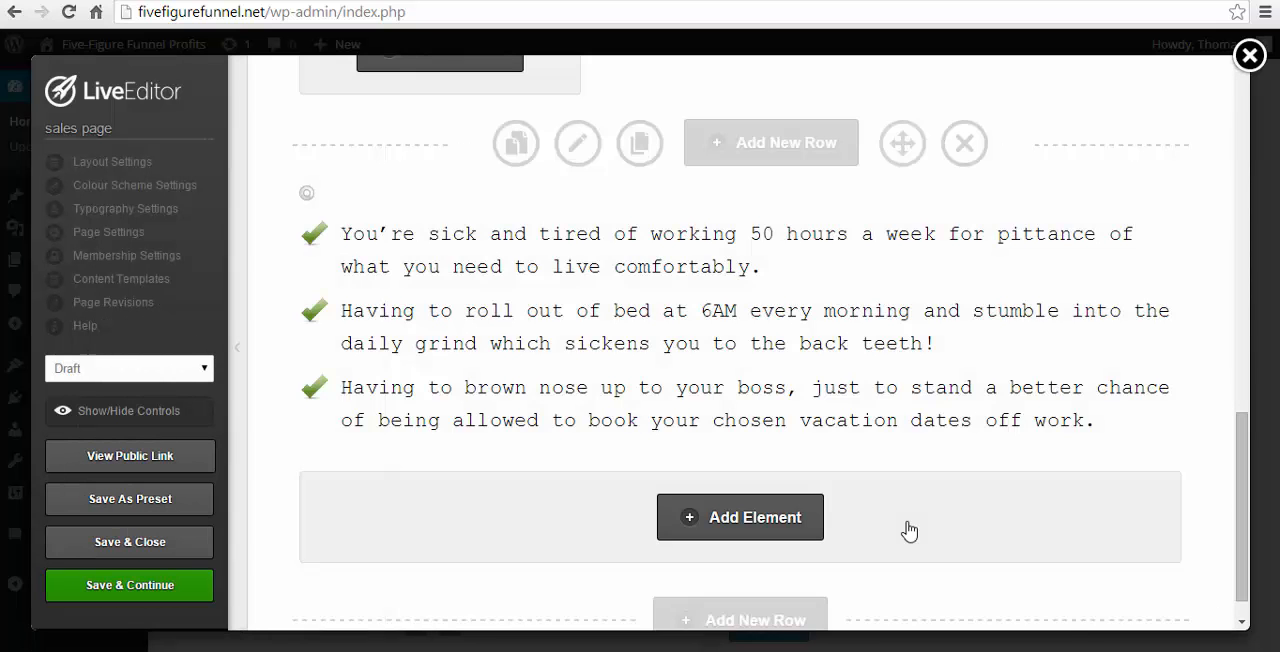
{"action": "scroll", "coordinate": [908, 522], "scroll_direction": "down", "scroll_amount": 1}
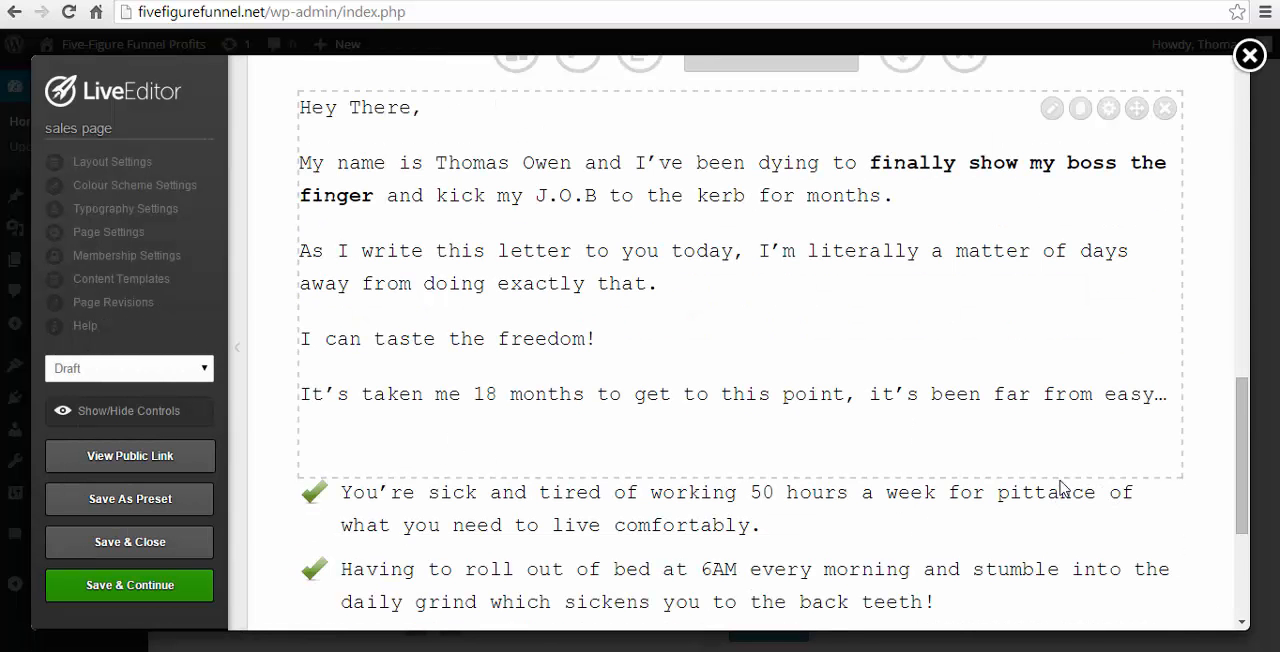
{"action": "scroll", "coordinate": [1062, 487], "scroll_direction": "down", "scroll_amount": 2}
{"action": "scroll", "coordinate": [818, 234], "scroll_direction": "up", "scroll_amount": 2}
{"action": "scroll", "coordinate": [860, 385], "scroll_direction": "down", "scroll_amount": 3}
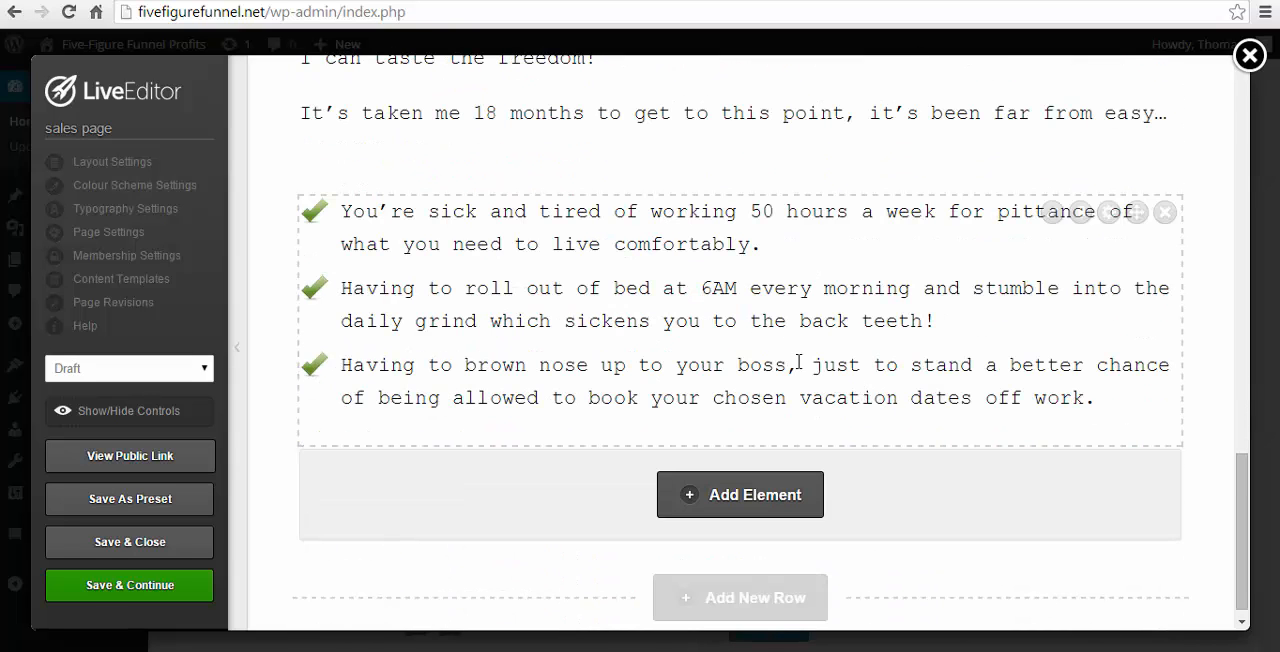
- Insert an empty Feature Box in the rounded light-blue style below the bullet list and open its content for editing
{"action": "scroll", "coordinate": [770, 457], "scroll_direction": "down", "scroll_amount": 1}
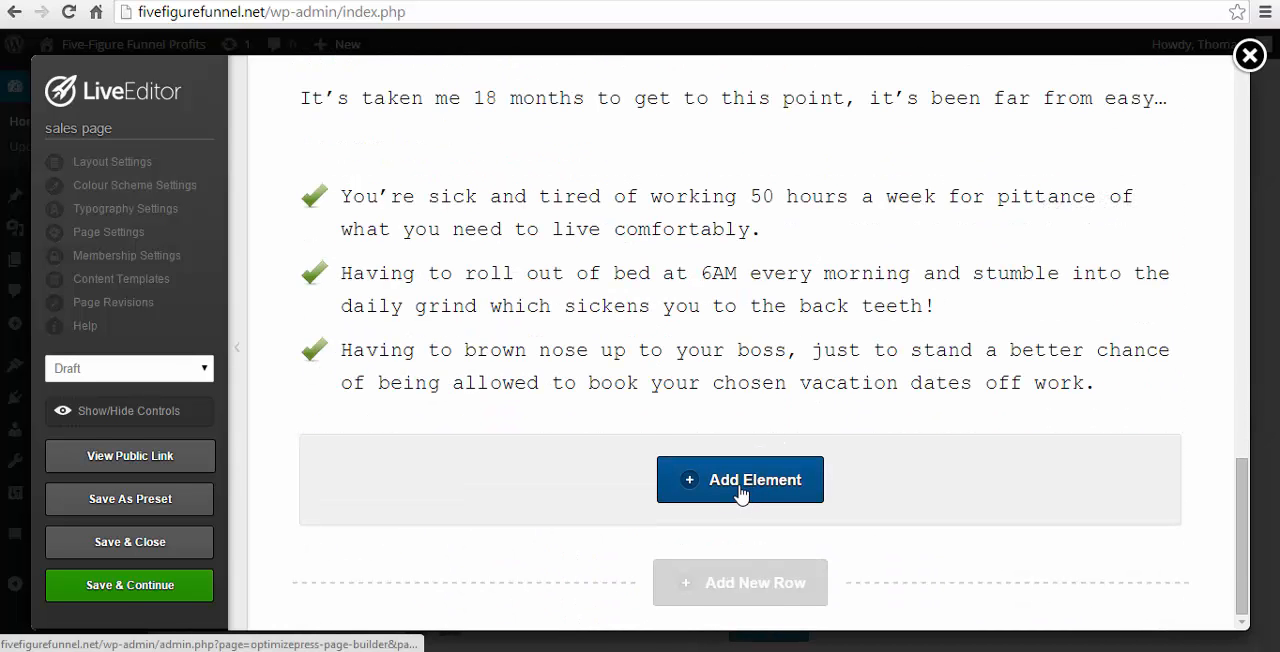
{"action": "left_click", "coordinate": [741, 493]}
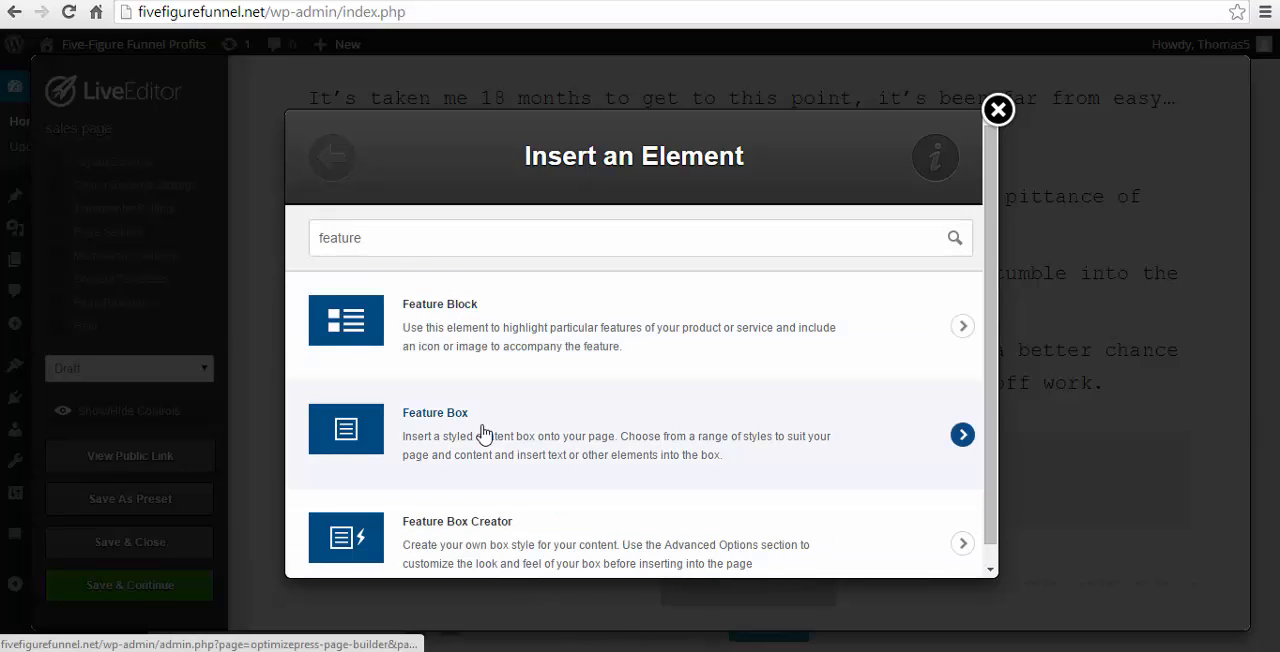
{"action": "left_click", "coordinate": [483, 432]}
{"action": "scroll", "coordinate": [600, 340], "scroll_direction": "down", "scroll_amount": 4}
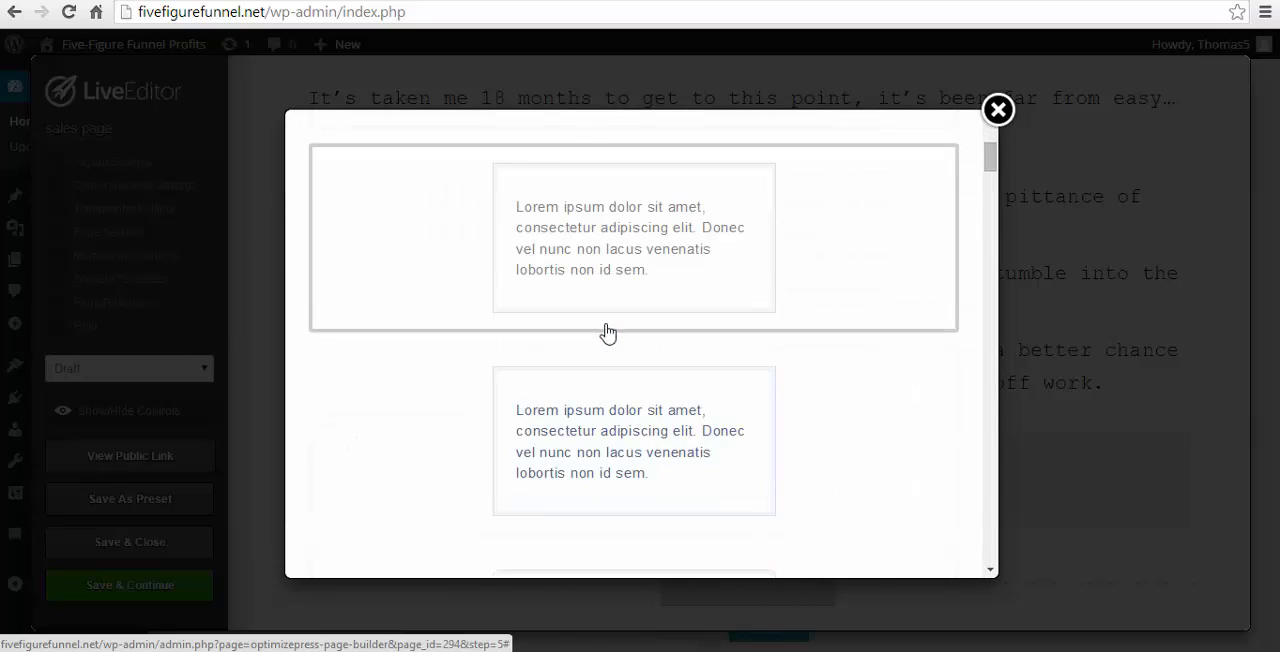
{"action": "scroll", "coordinate": [608, 334], "scroll_direction": "down", "scroll_amount": 8}
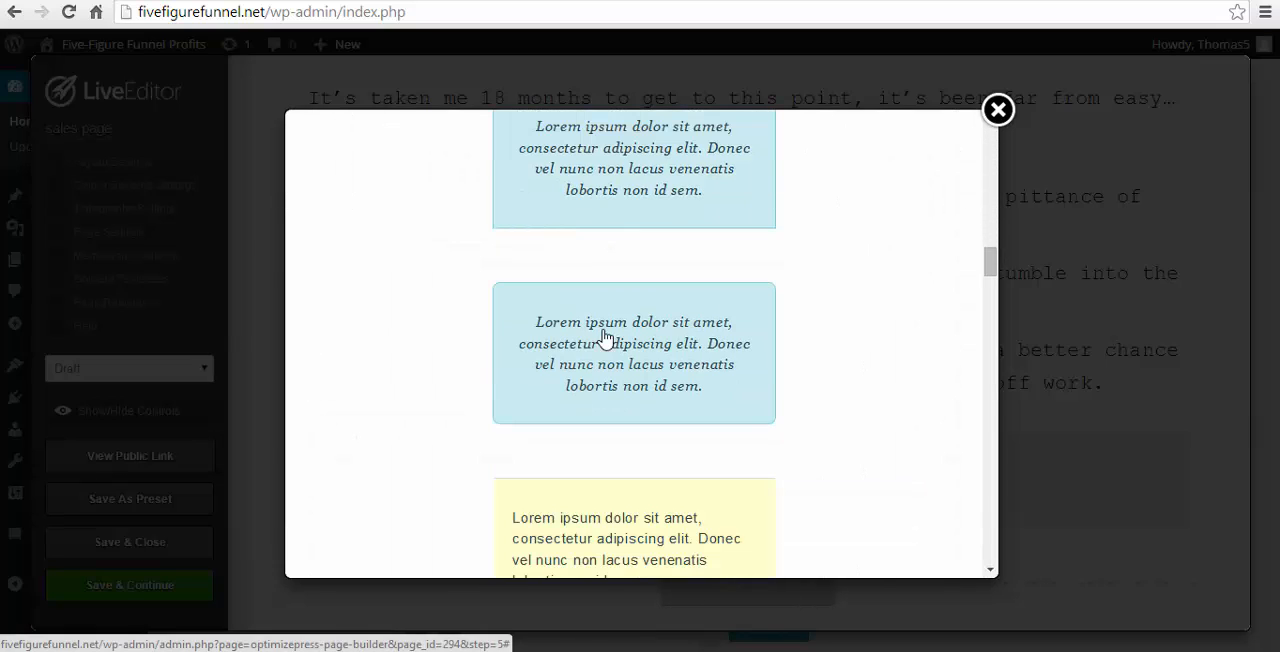
{"action": "left_click", "coordinate": [605, 338]}
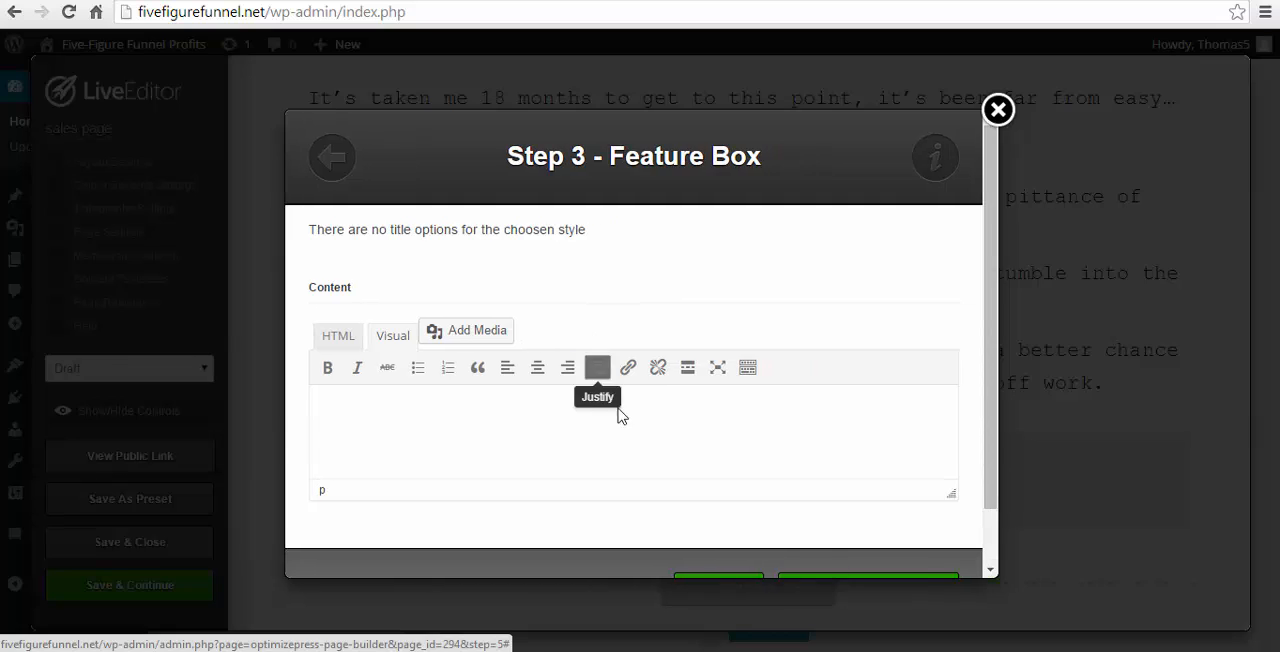
{"action": "scroll", "coordinate": [540, 430], "scroll_direction": "down", "scroll_amount": 1}
{"action": "left_click", "coordinate": [748, 538]}
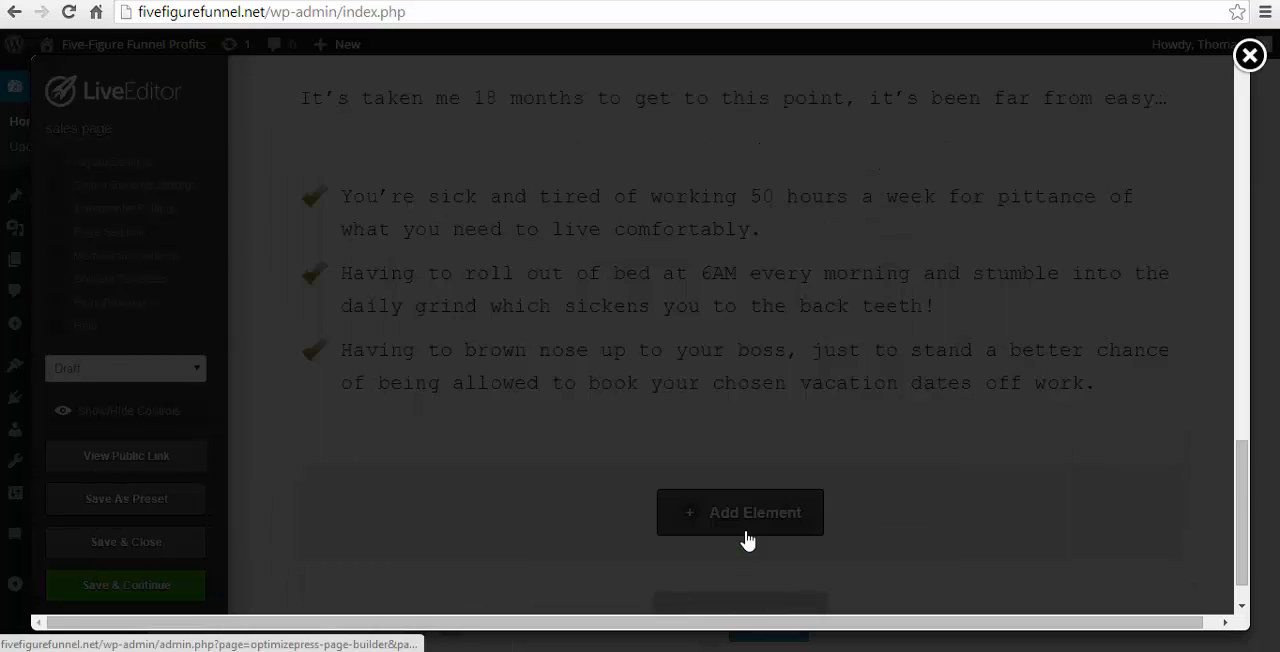
{"action": "scroll", "coordinate": [829, 338], "scroll_direction": "down", "scroll_amount": 2}
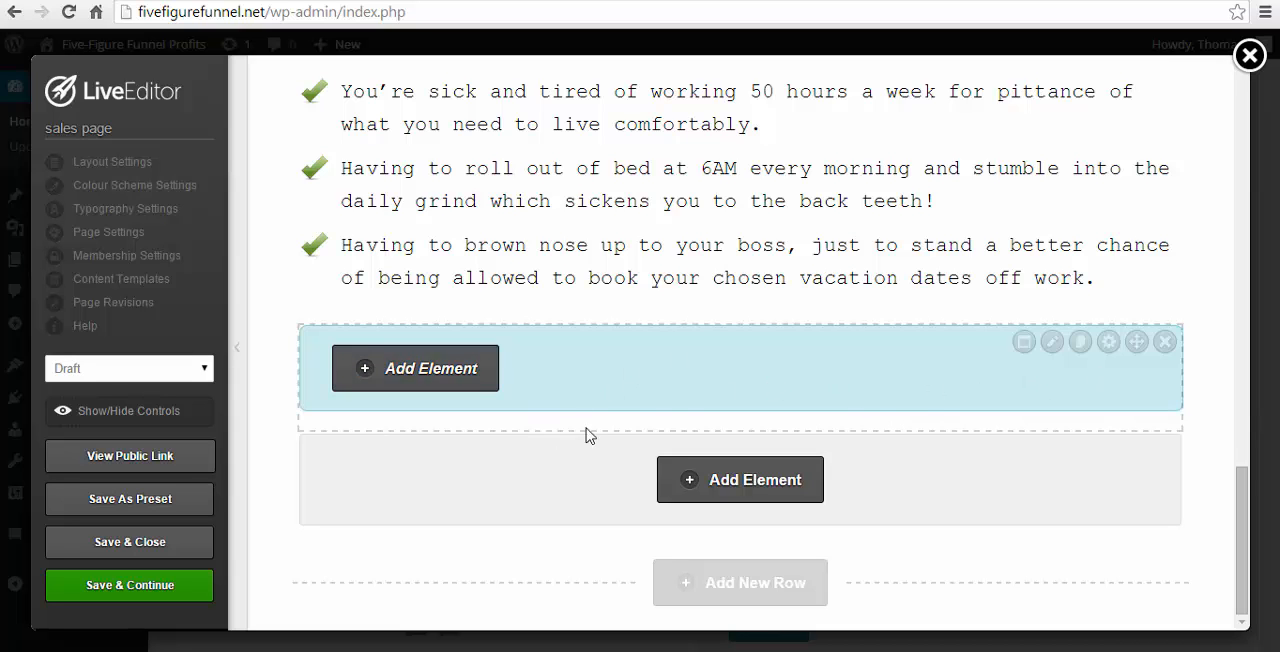
{"action": "left_click", "coordinate": [444, 384]}
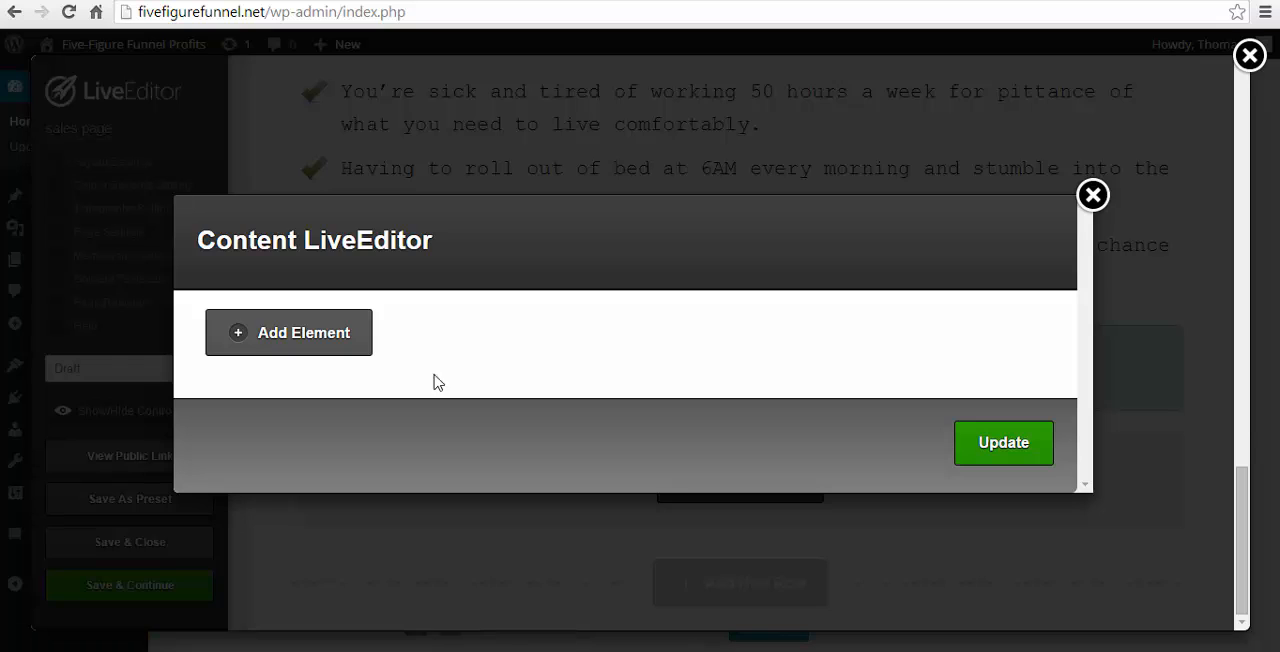
{"action": "left_click", "coordinate": [298, 345]}
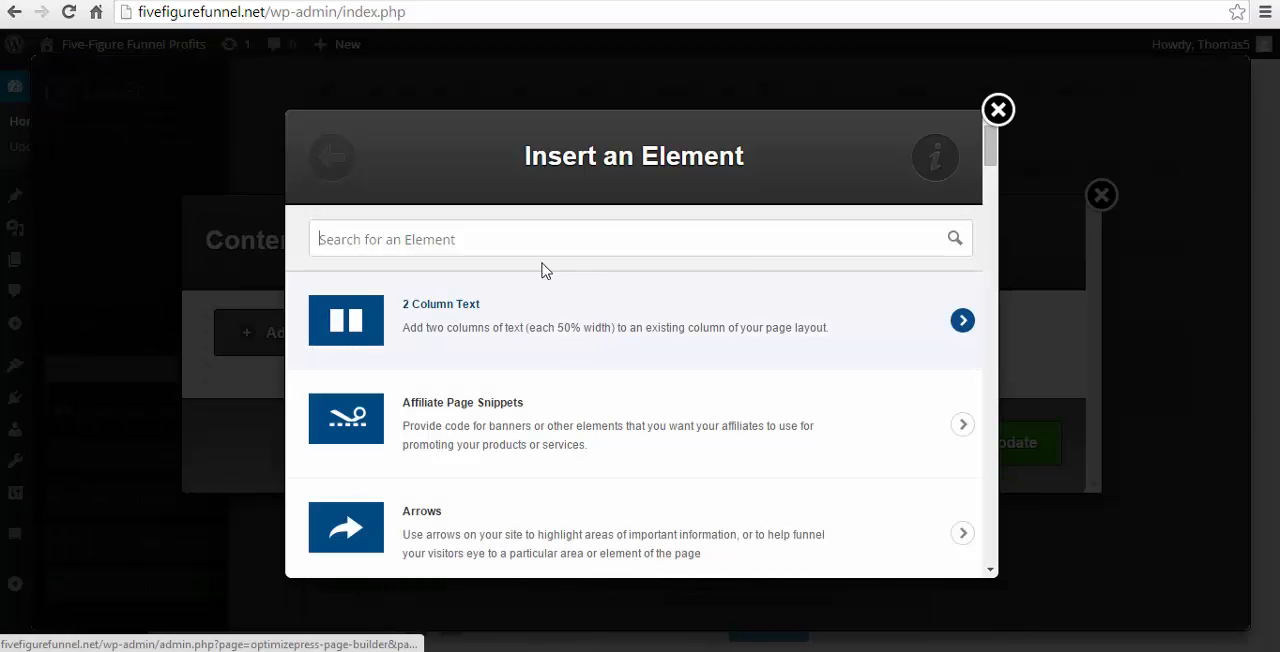
{"action": "scroll", "coordinate": [520, 358], "scroll_direction": "down", "scroll_amount": 5}
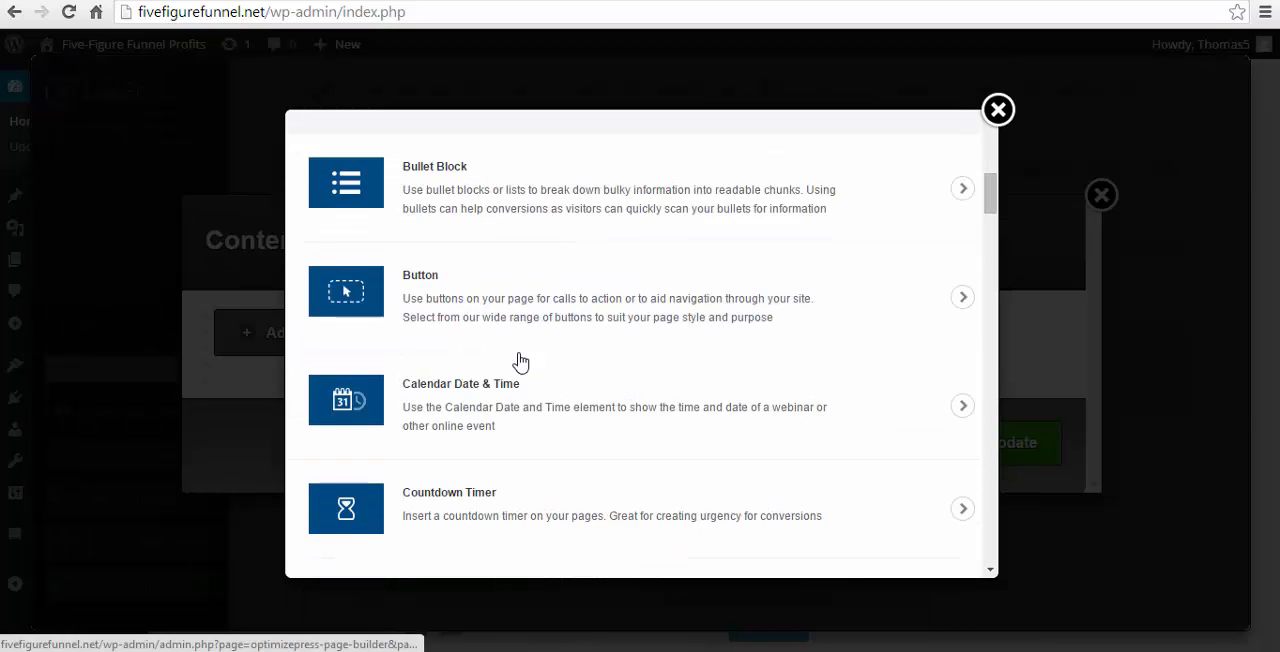
{"action": "scroll", "coordinate": [505, 355], "scroll_direction": "up", "scroll_amount": 2}
{"action": "left_click", "coordinate": [450, 309]}
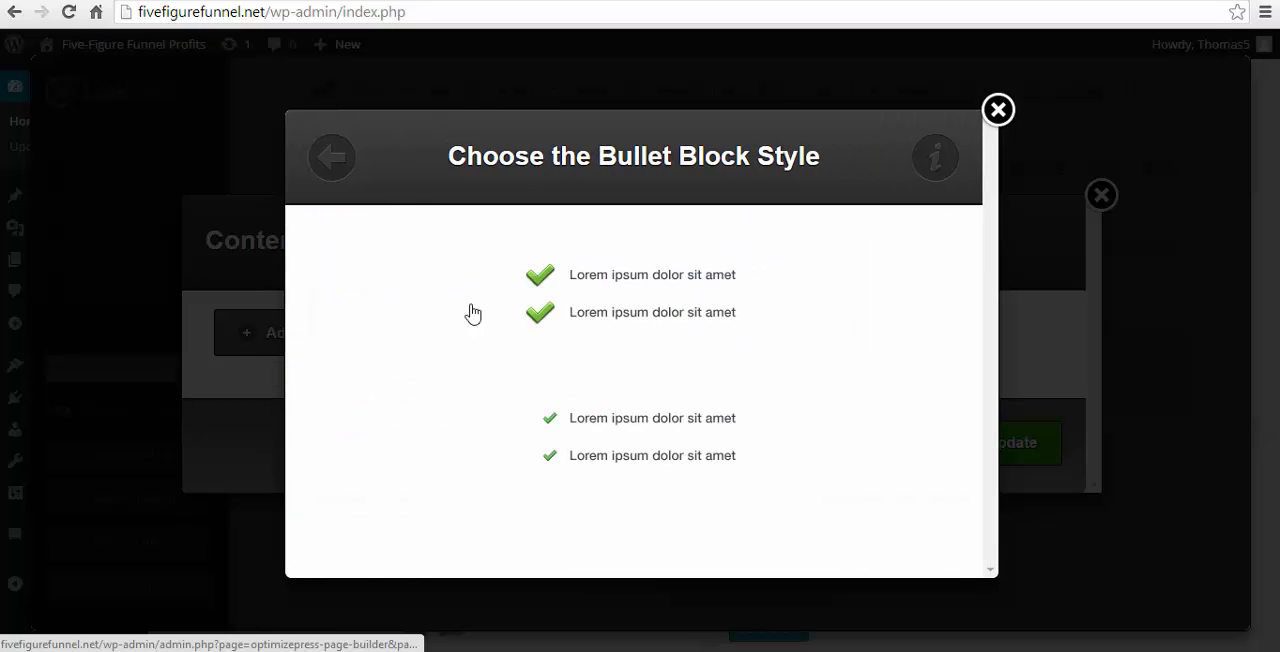
{"action": "left_click", "coordinate": [612, 320]}
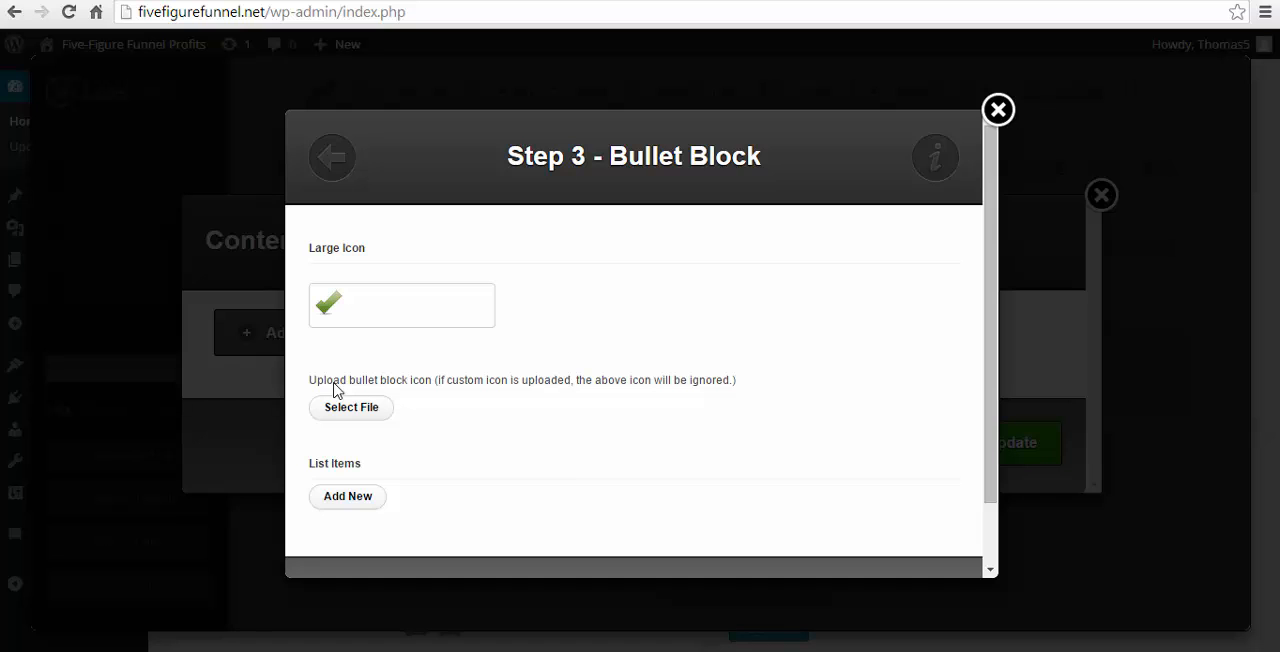
{"action": "left_click", "coordinate": [998, 110]}
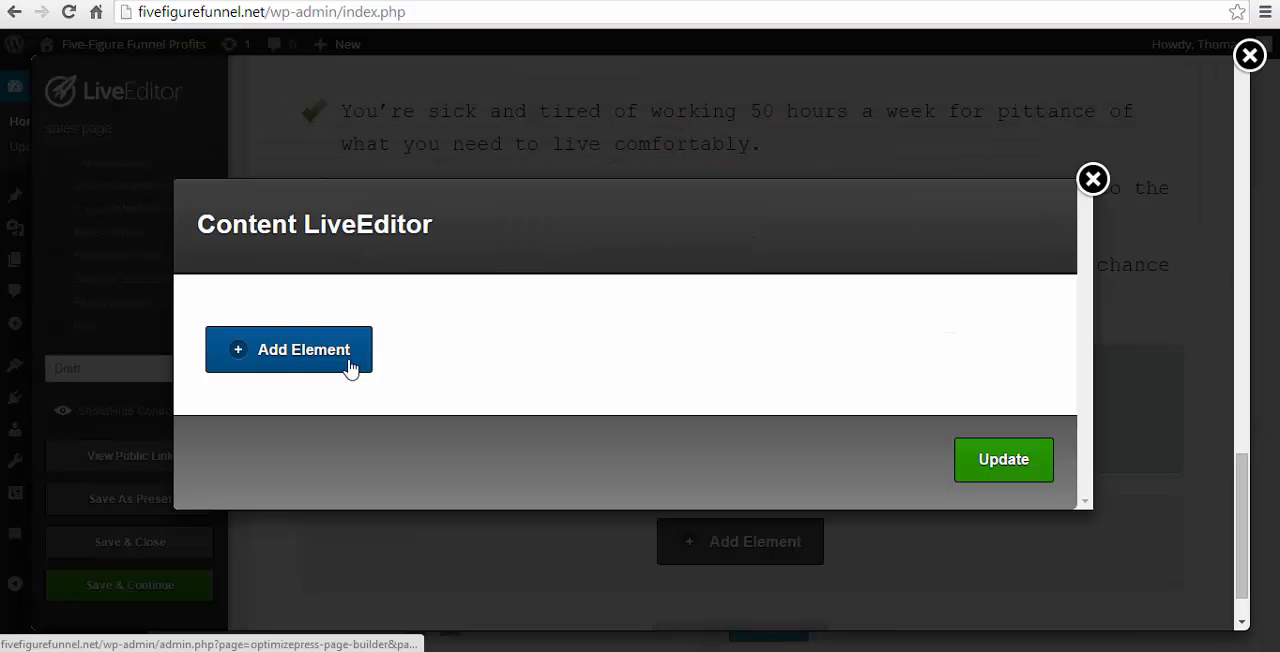
- Start a green-tick Bullet Block inside the Feature Box and paste the copied "Having to brown nose up to your boss" sentence as its list item
{"action": "left_click", "coordinate": [350, 368]}
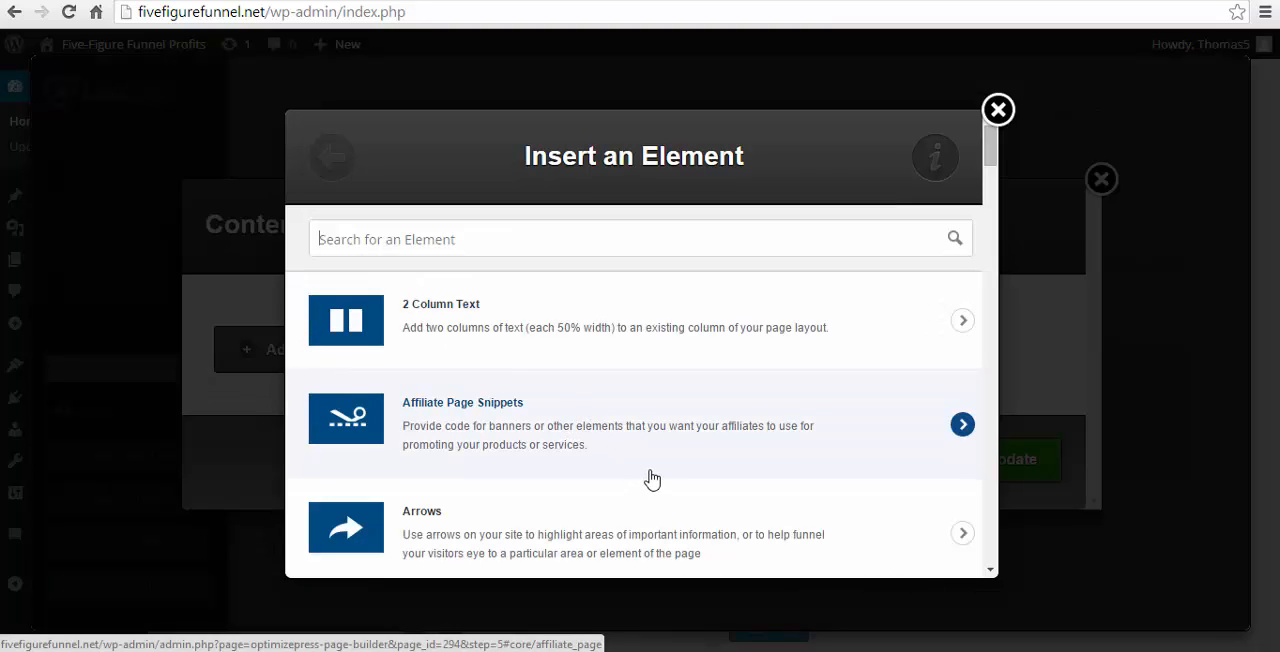
{"action": "type", "text": "bullet"}
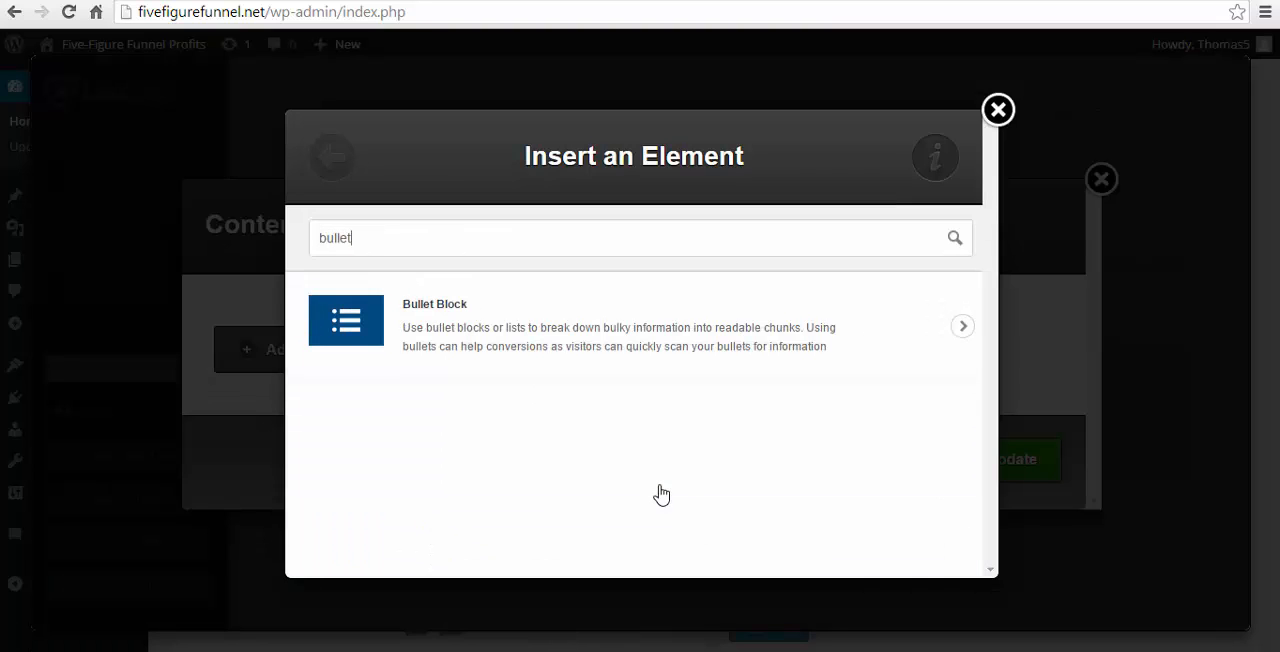
{"action": "left_click", "coordinate": [509, 318]}
{"action": "left_click", "coordinate": [628, 330]}
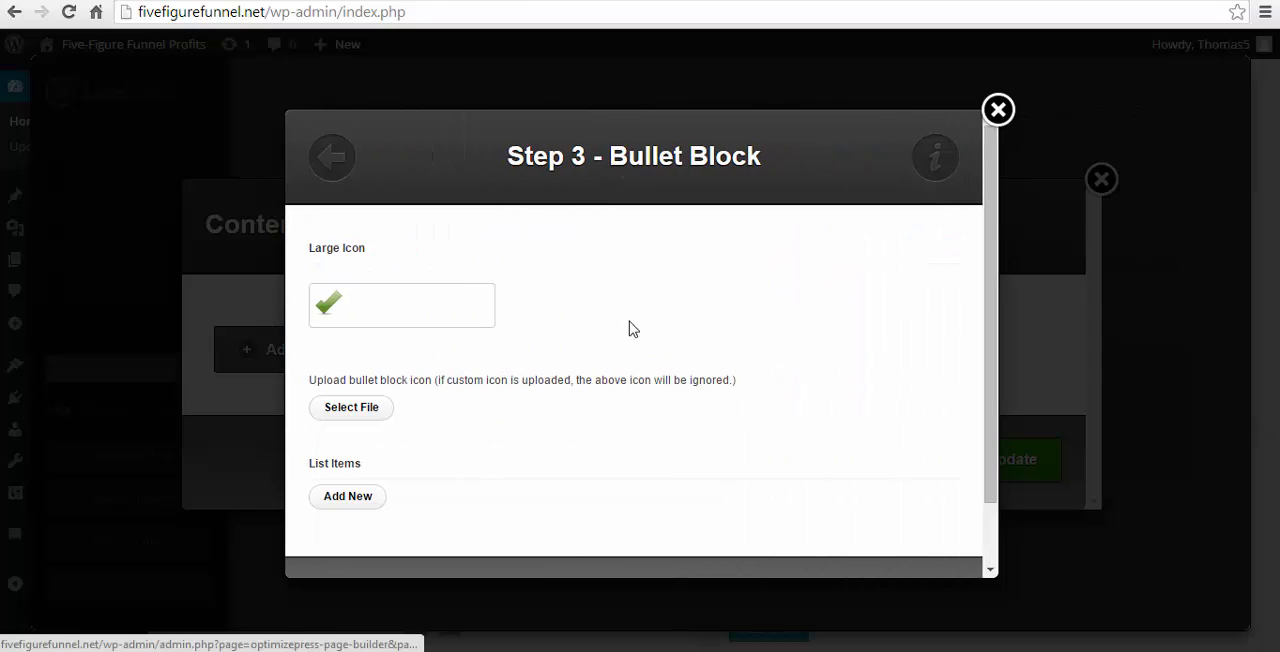
{"action": "left_click", "coordinate": [355, 512]}
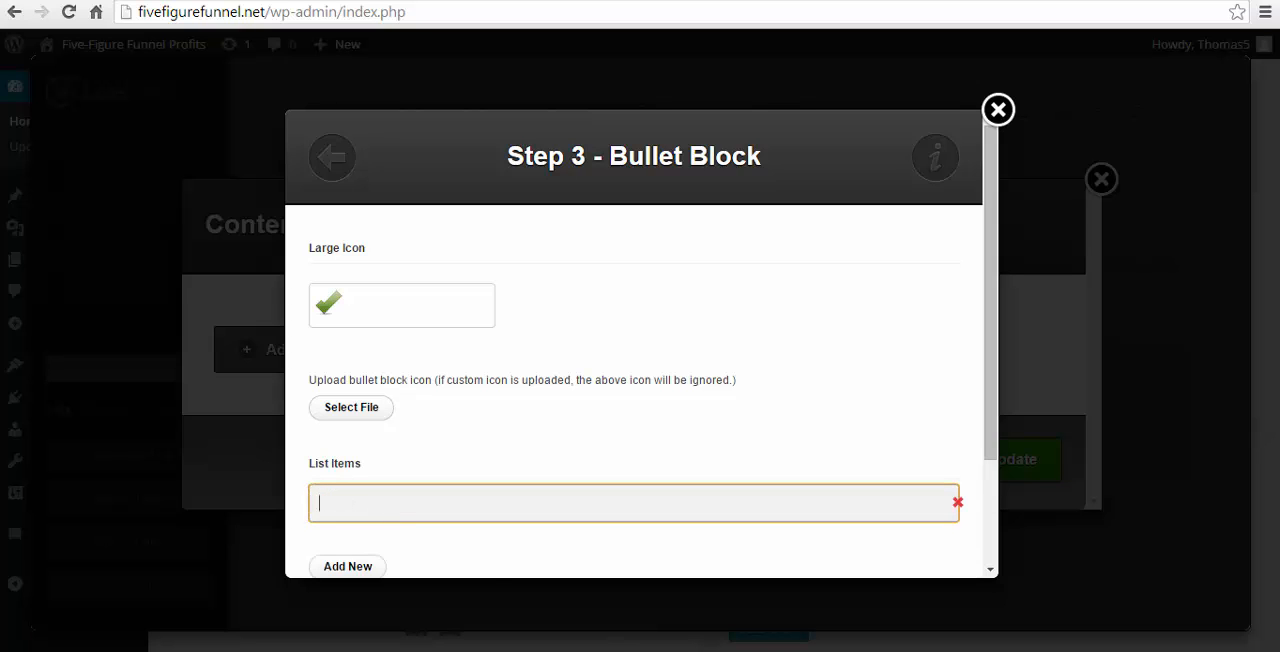
{"action": "left_click", "coordinate": [568, 651]}
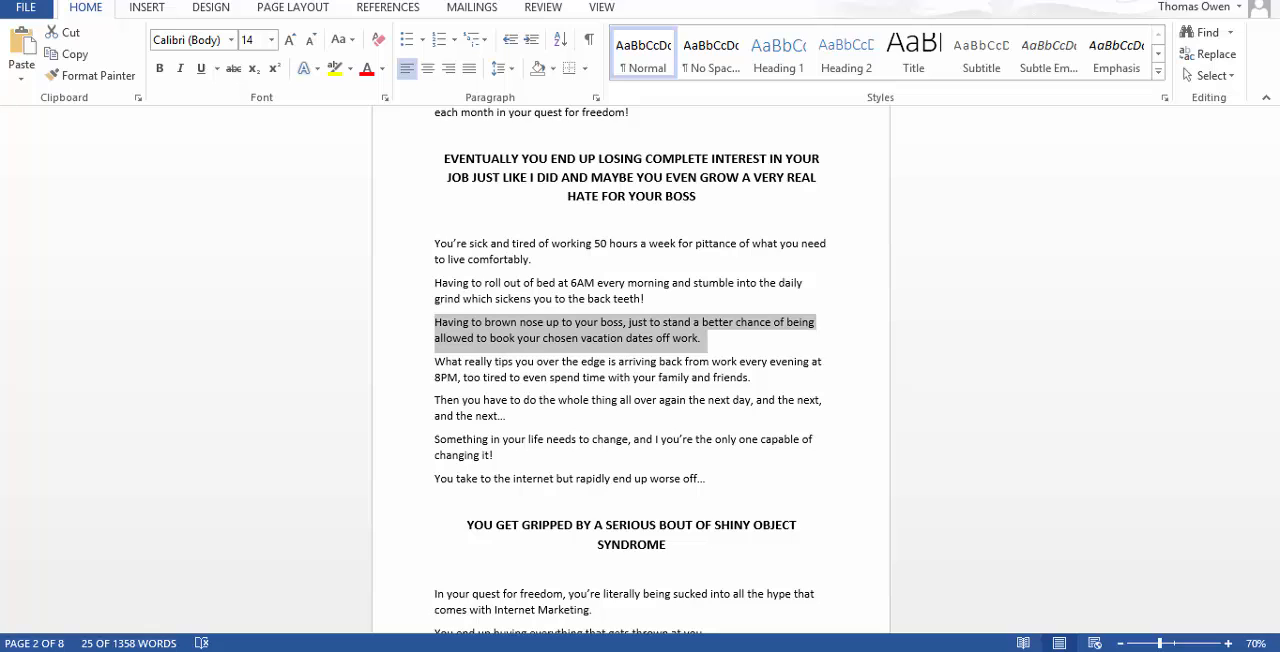
{"action": "key", "text": "alt+Tab"}
{"action": "type", "text": "Having to brown nose up to your boss, just to stand a better chance of being allowed to book your chosen vacation dates off work"}
{"action": "scroll", "coordinate": [412, 515], "scroll_direction": "down", "scroll_amount": 2}
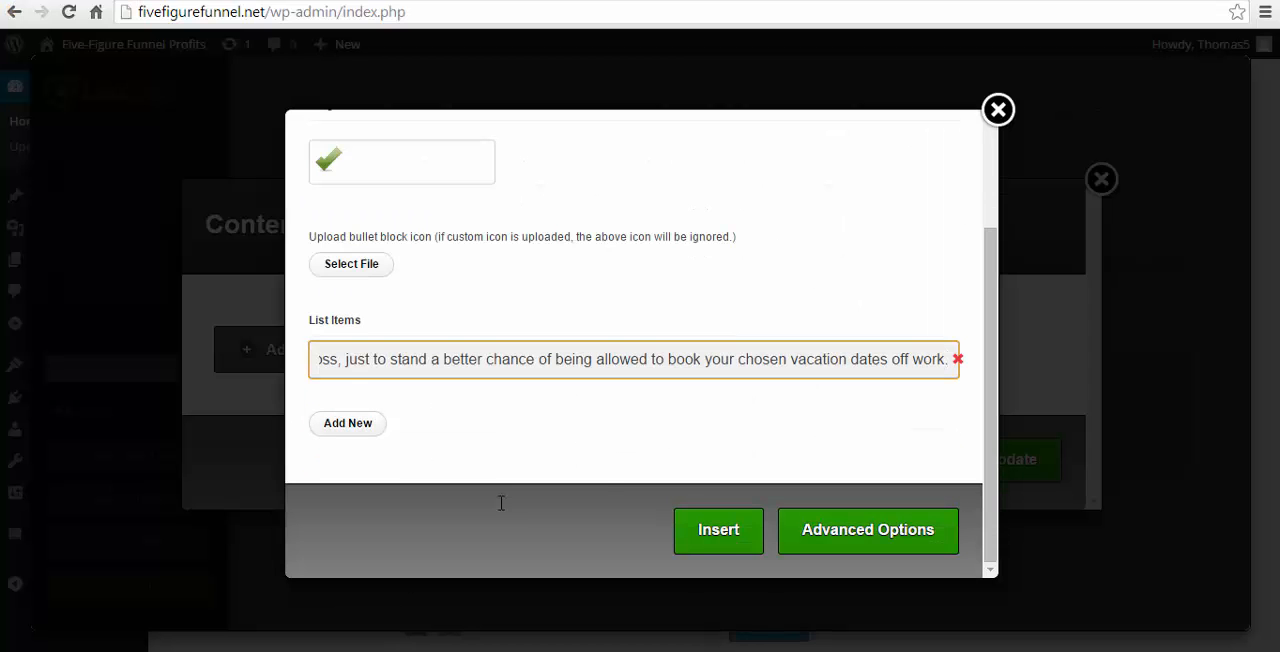
- Set the bullet styling to 22px Courier in black #000000 in the Bullet Block's advanced options
{"action": "left_click", "coordinate": [866, 541]}
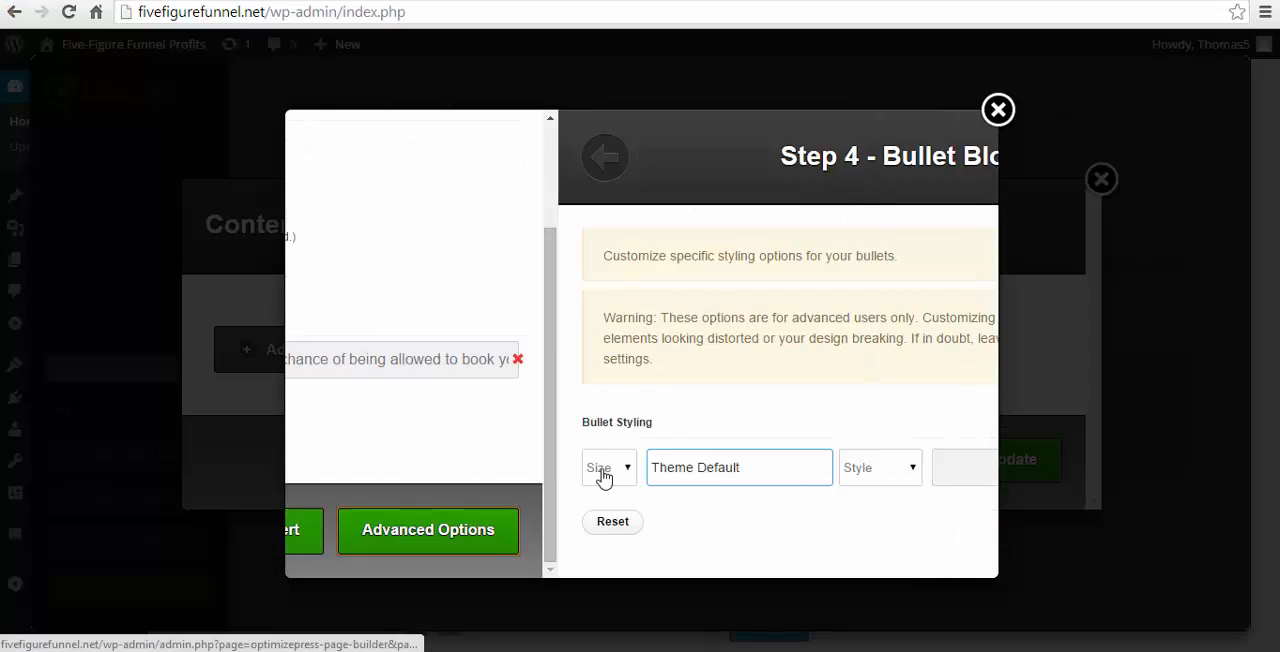
{"action": "left_click", "coordinate": [324, 470]}
{"action": "left_click", "coordinate": [328, 381]}
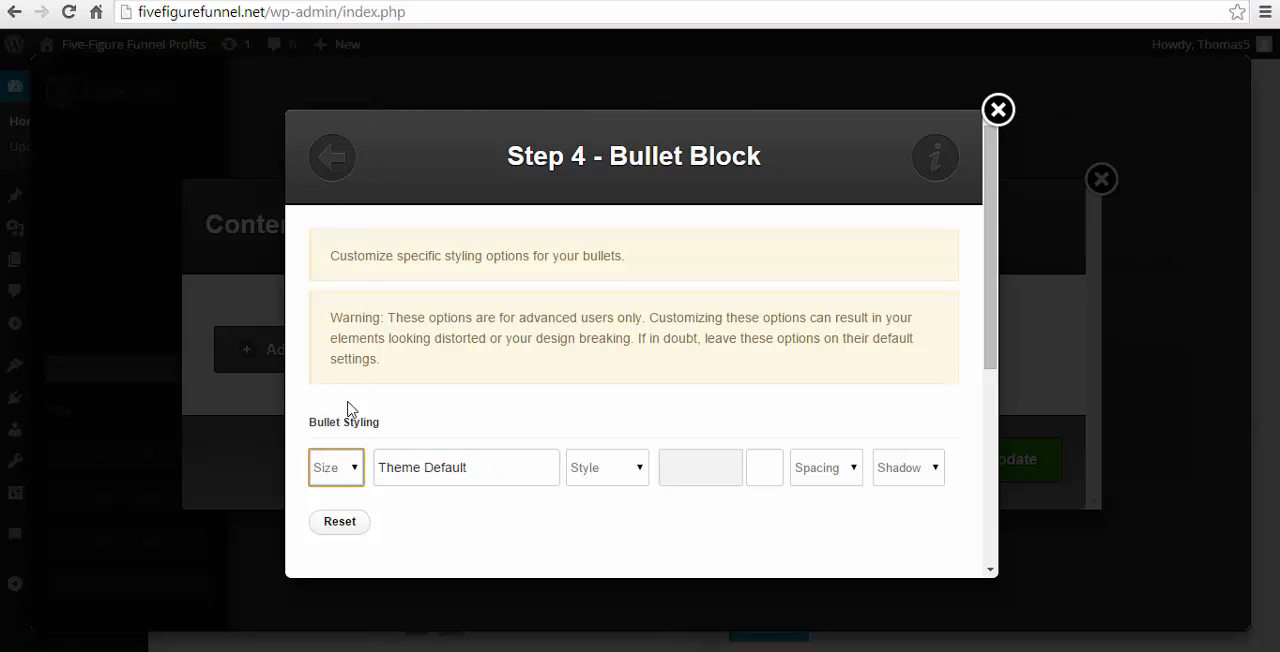
{"action": "left_click", "coordinate": [506, 471]}
{"action": "left_click", "coordinate": [687, 313]}
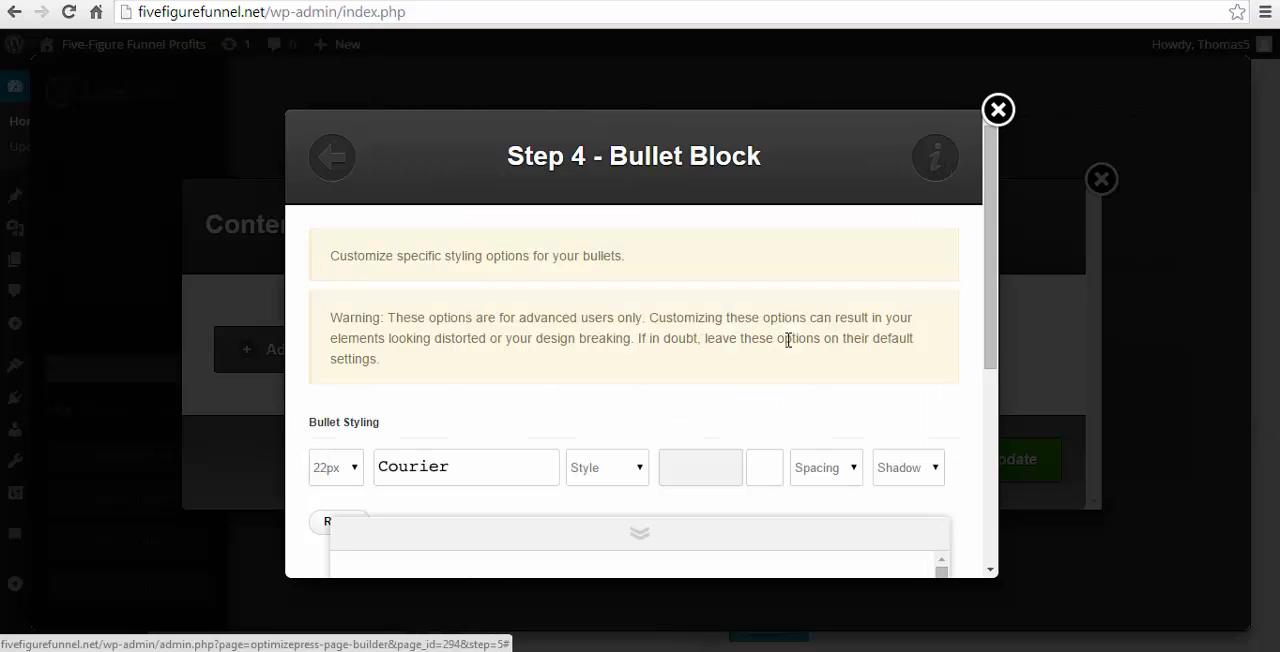
{"action": "left_click", "coordinate": [737, 472]}
{"action": "left_click", "coordinate": [827, 405]}
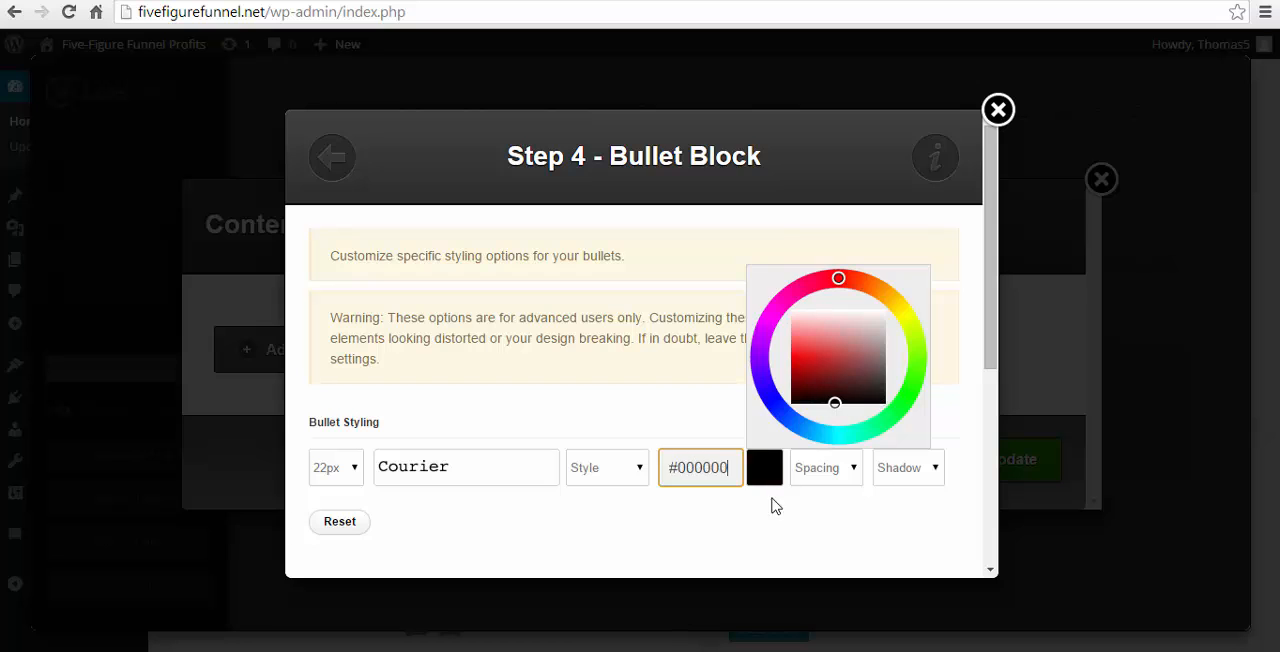
{"action": "left_click", "coordinate": [777, 506]}
- Insert the Bullet Block into the Feature Box and update the box's content on the page
{"action": "scroll", "coordinate": [830, 510], "scroll_direction": "down", "scroll_amount": 5}
{"action": "left_click", "coordinate": [893, 535]}
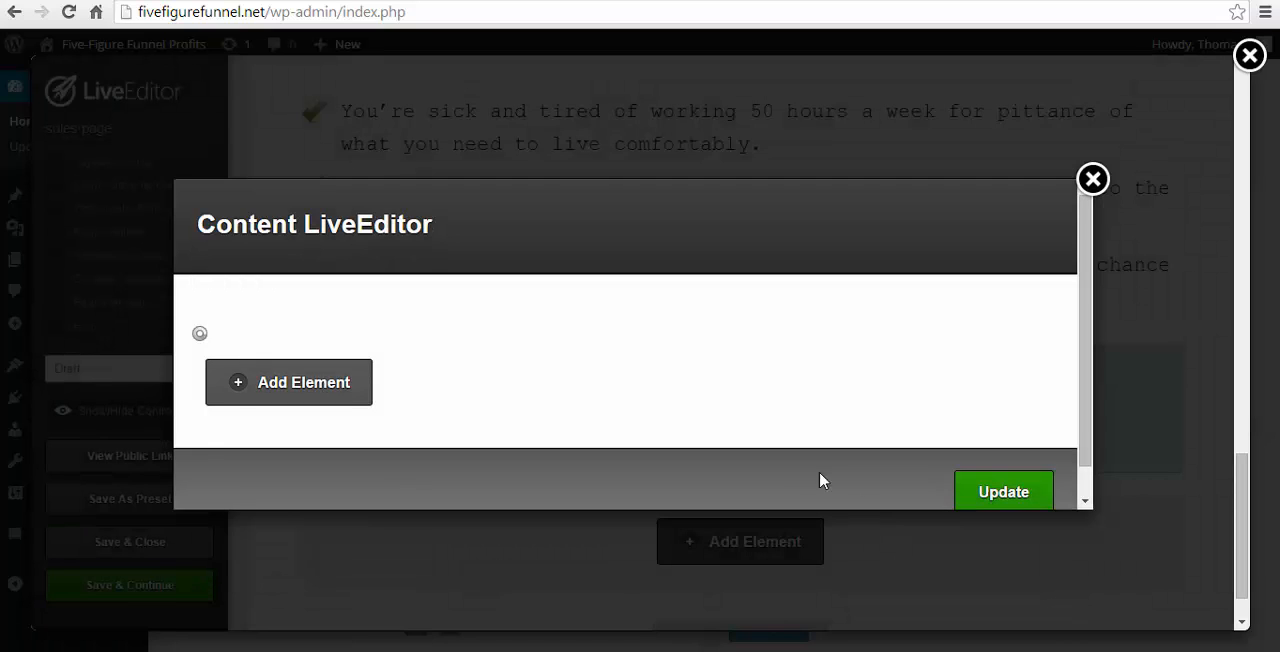
{"action": "left_click", "coordinate": [975, 524]}
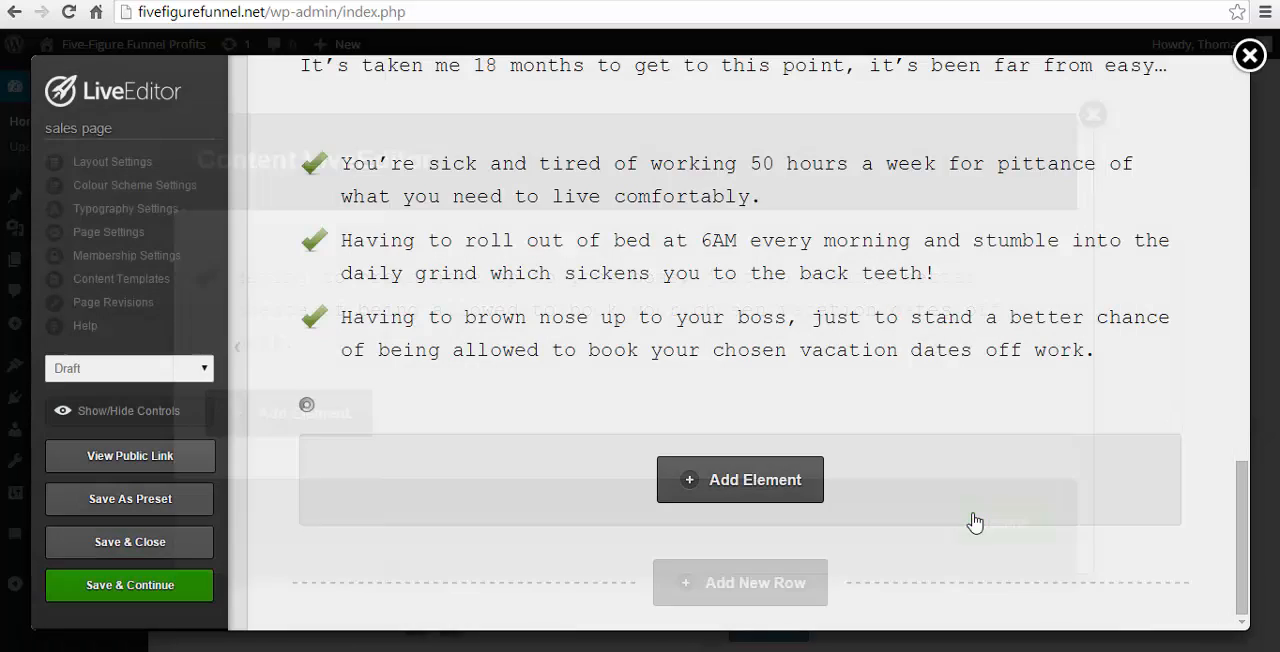
- Remove the separate three-item bullet list above the Feature Box from the page
{"action": "scroll", "coordinate": [896, 449], "scroll_direction": "down", "scroll_amount": 2}
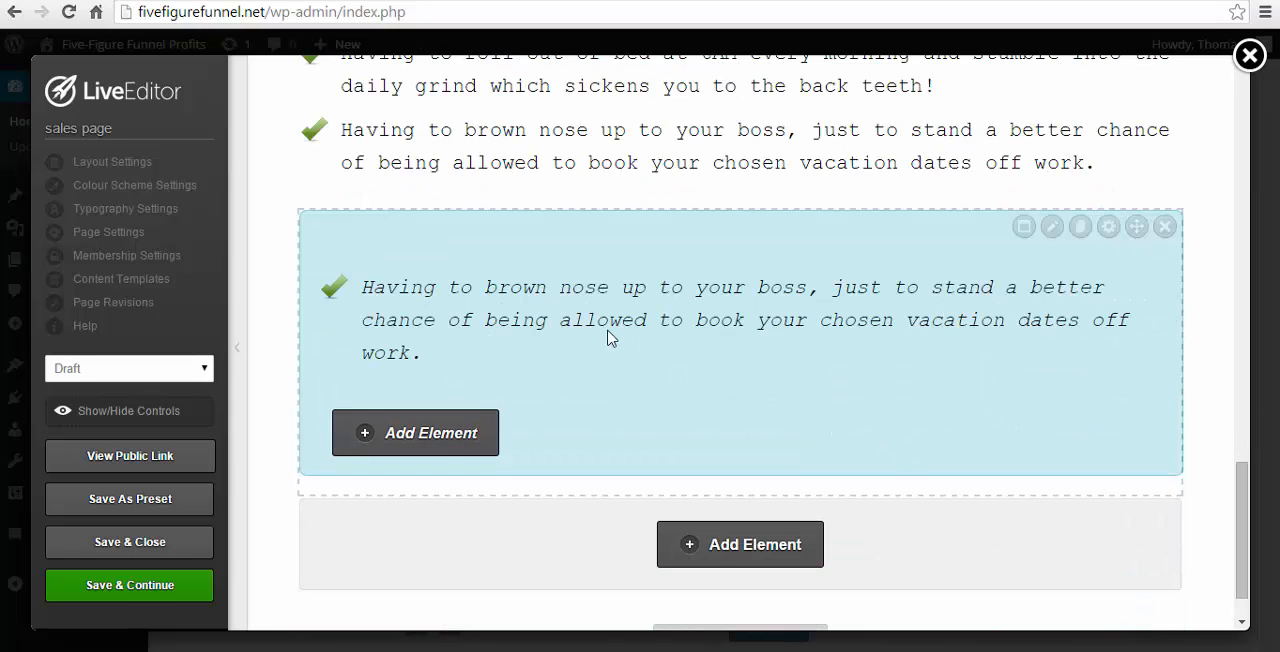
{"action": "scroll", "coordinate": [896, 340], "scroll_direction": "up", "scroll_amount": 2}
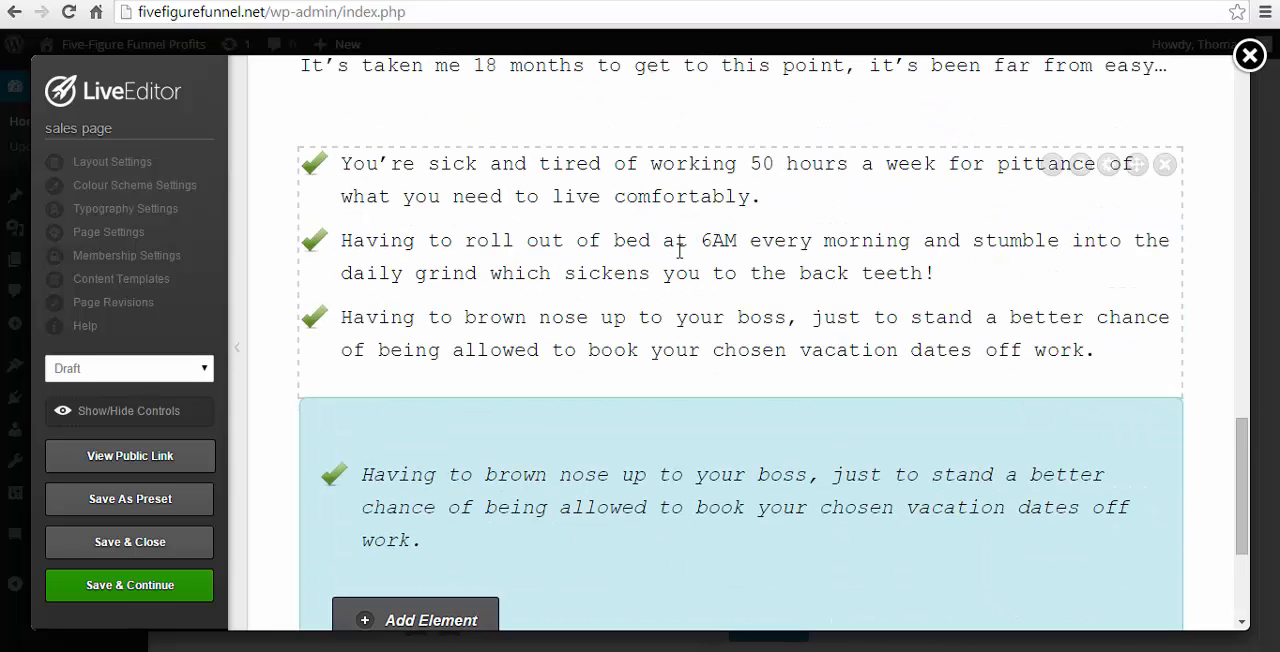
{"action": "left_click", "coordinate": [1163, 166]}
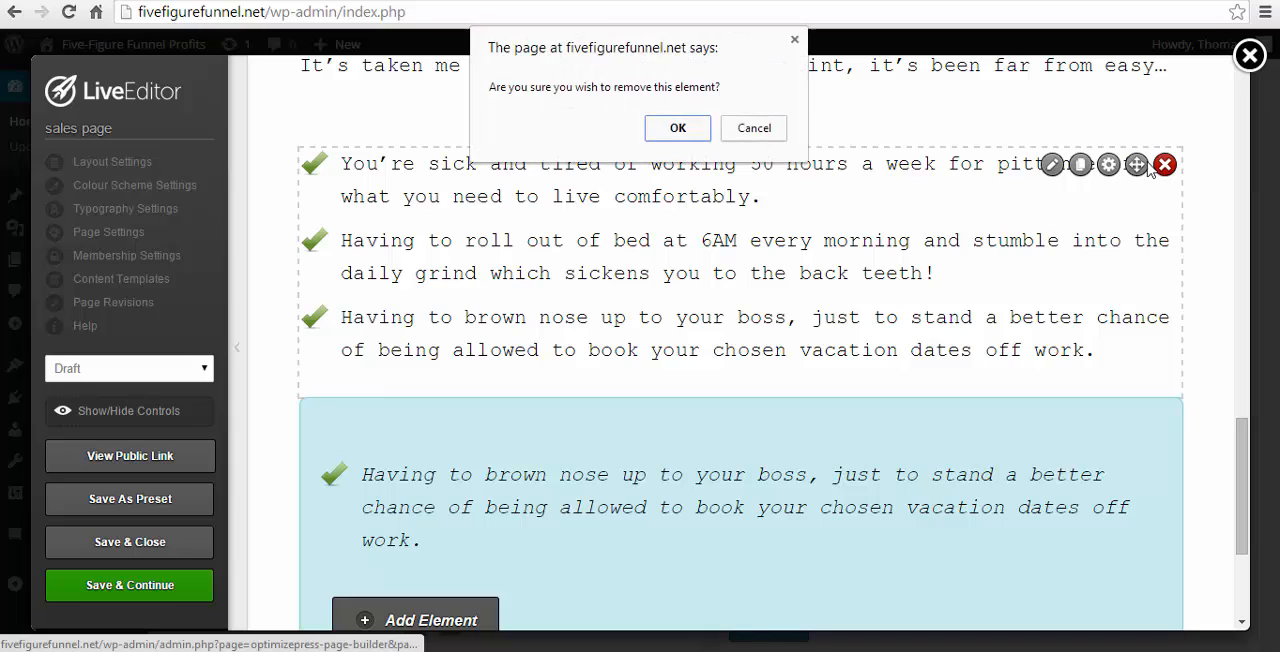
{"action": "left_click", "coordinate": [678, 128]}
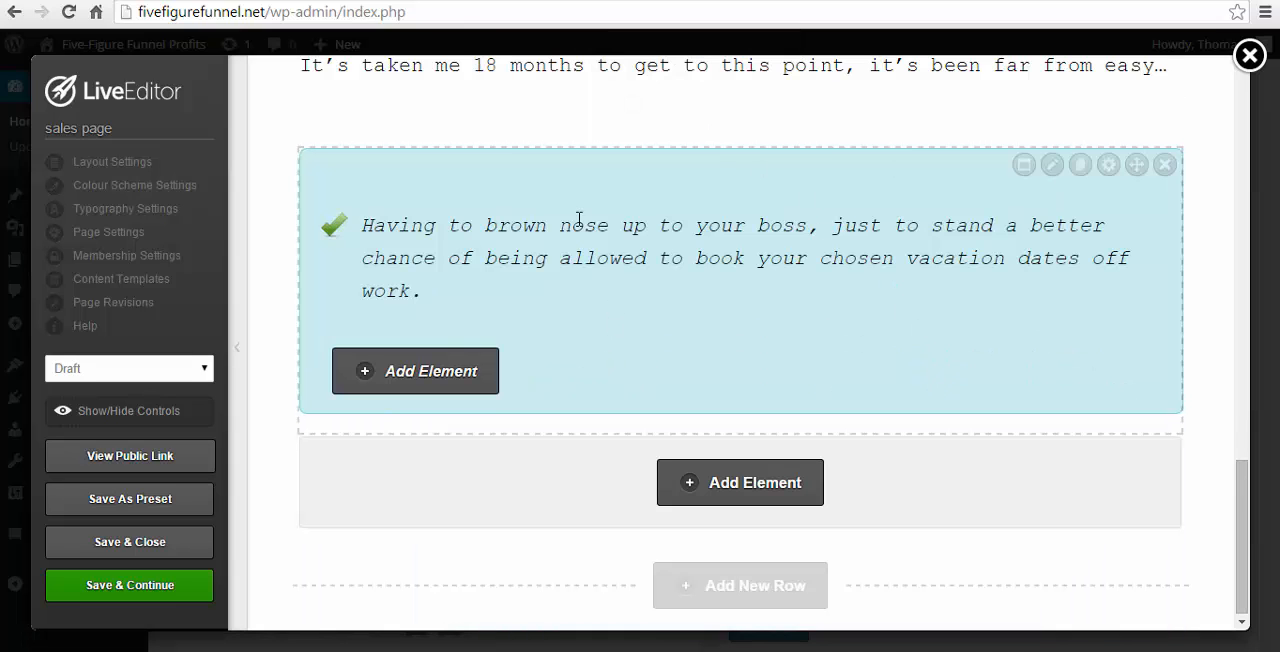
- Review the letter text and the bullets inside the light-blue Feature Box for layout and spacing
{"action": "scroll", "coordinate": [605, 260], "scroll_direction": "up", "scroll_amount": 1}
{"action": "scroll", "coordinate": [605, 266], "scroll_direction": "down", "scroll_amount": 1}
{"action": "scroll", "coordinate": [606, 272], "scroll_direction": "up", "scroll_amount": 3}
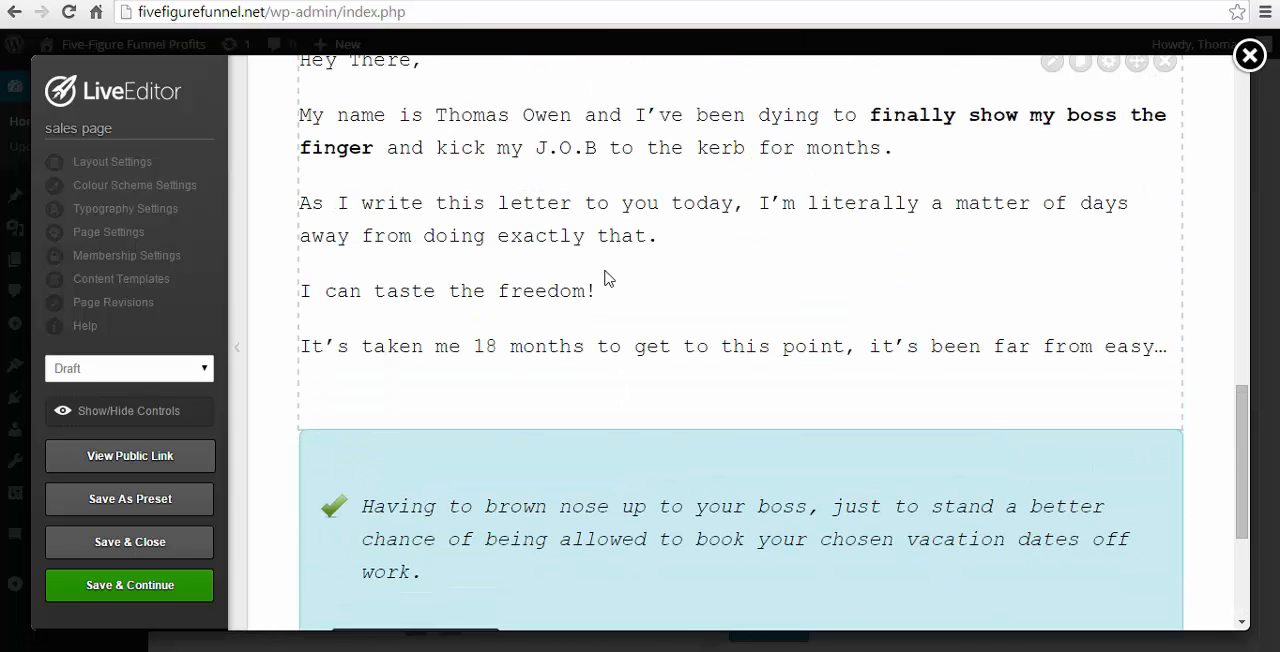
{"action": "scroll", "coordinate": [716, 283], "scroll_direction": "up", "scroll_amount": 1}
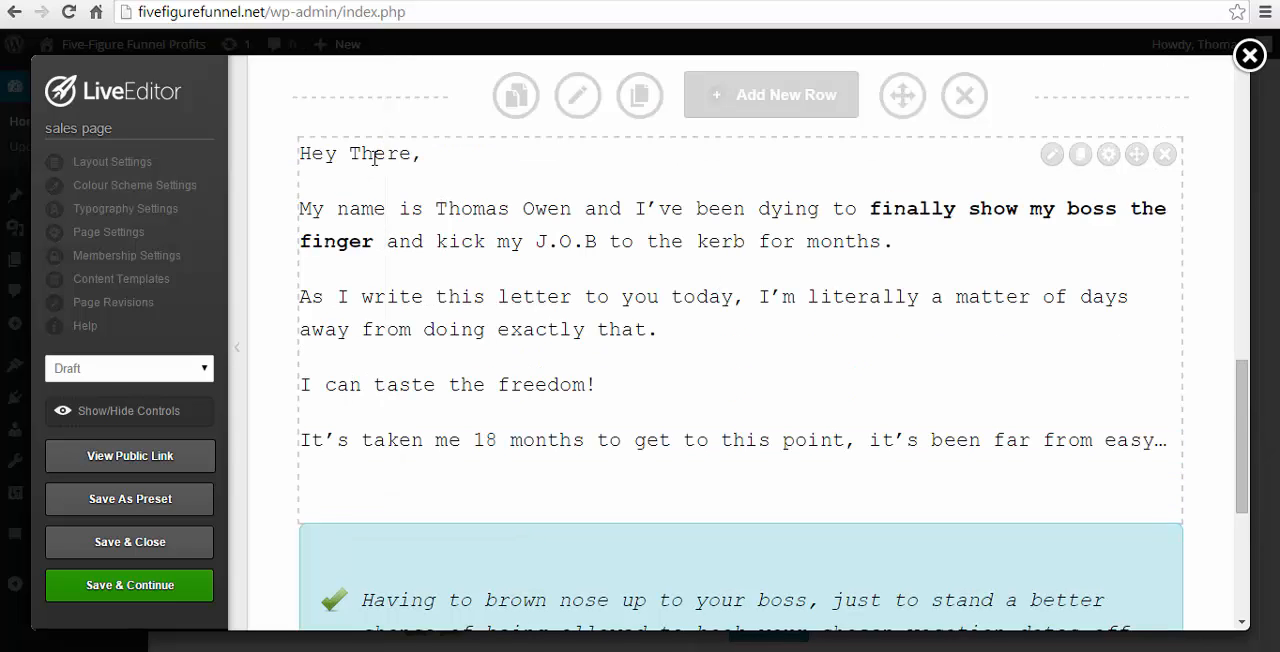
{"action": "scroll", "coordinate": [643, 365], "scroll_direction": "down", "scroll_amount": 2}
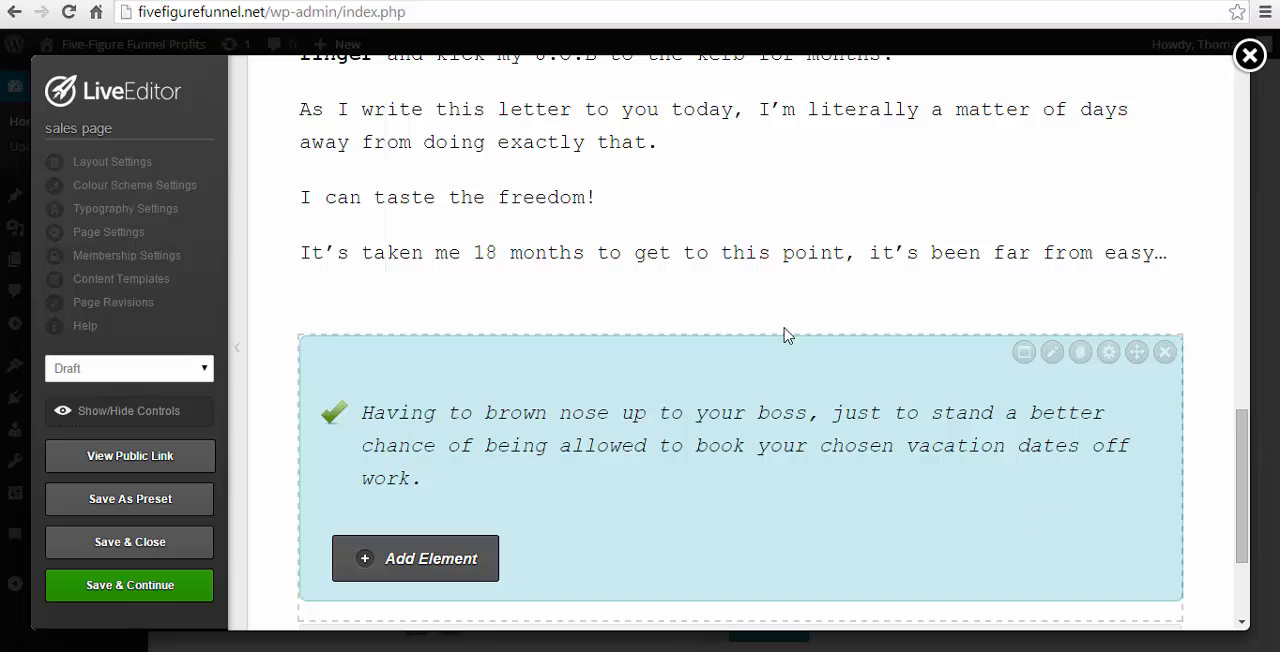
{"action": "scroll", "coordinate": [729, 375], "scroll_direction": "down", "scroll_amount": 2}
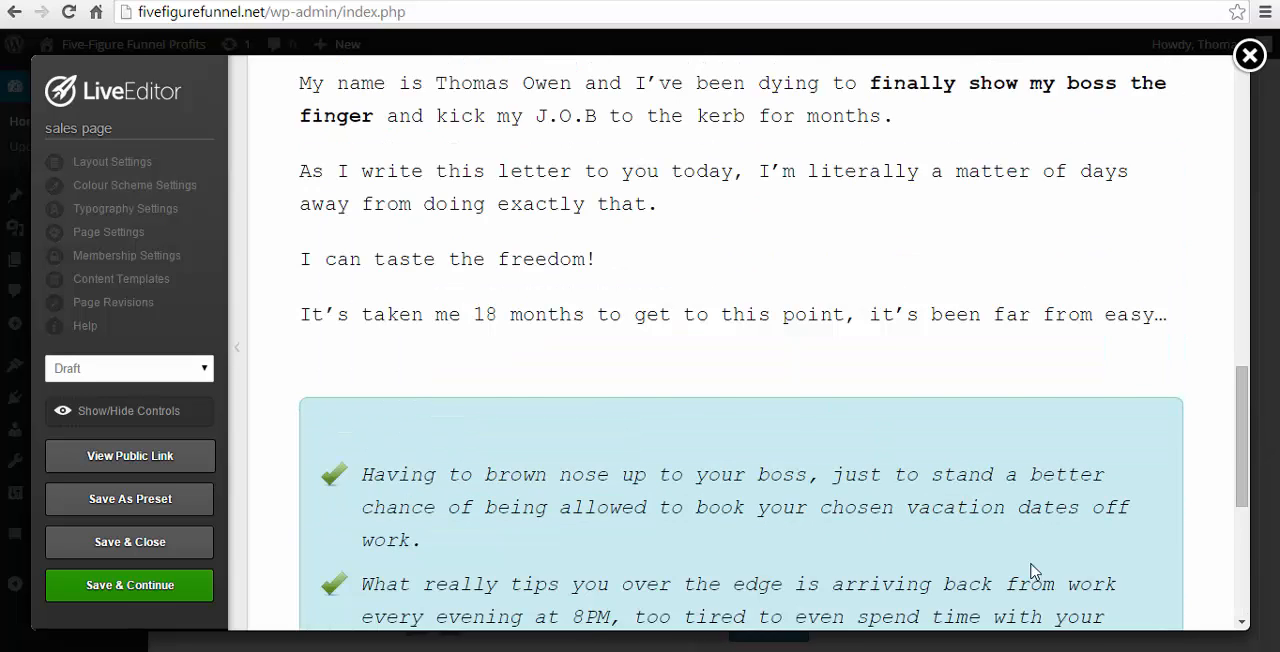
{"action": "scroll", "coordinate": [1073, 465], "scroll_direction": "down", "scroll_amount": 2}
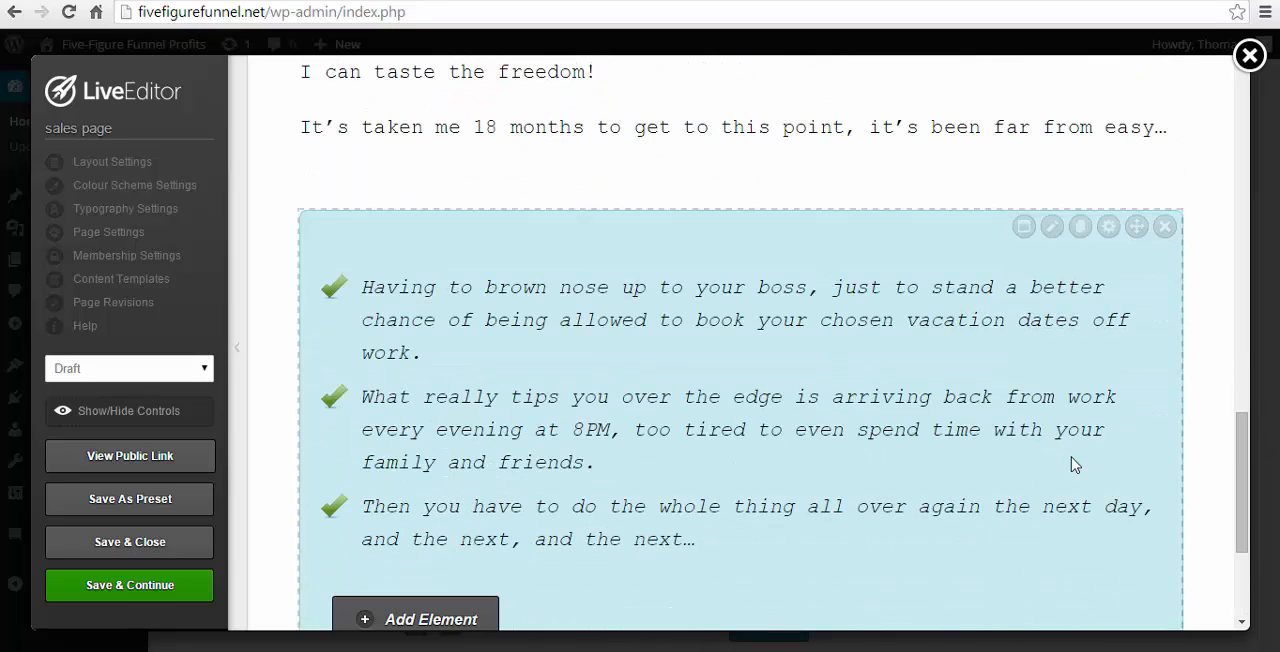
{"action": "scroll", "coordinate": [830, 425], "scroll_direction": "down", "scroll_amount": 2}
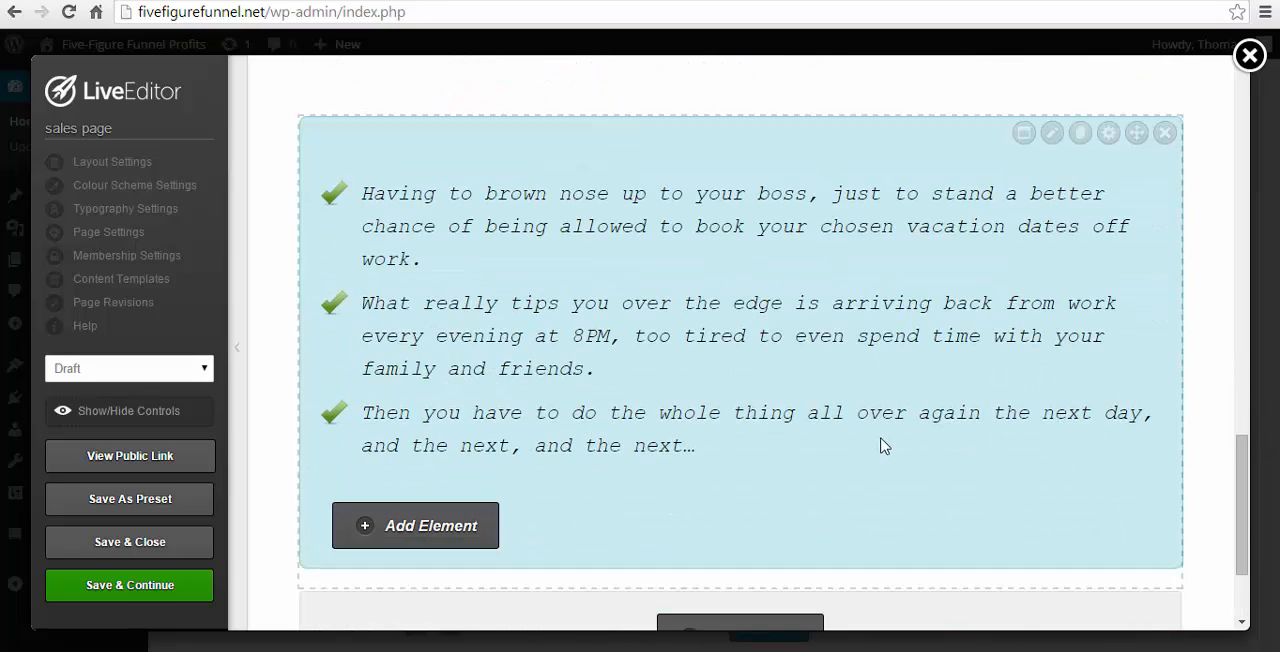
{"action": "scroll", "coordinate": [920, 428], "scroll_direction": "down", "scroll_amount": 1}
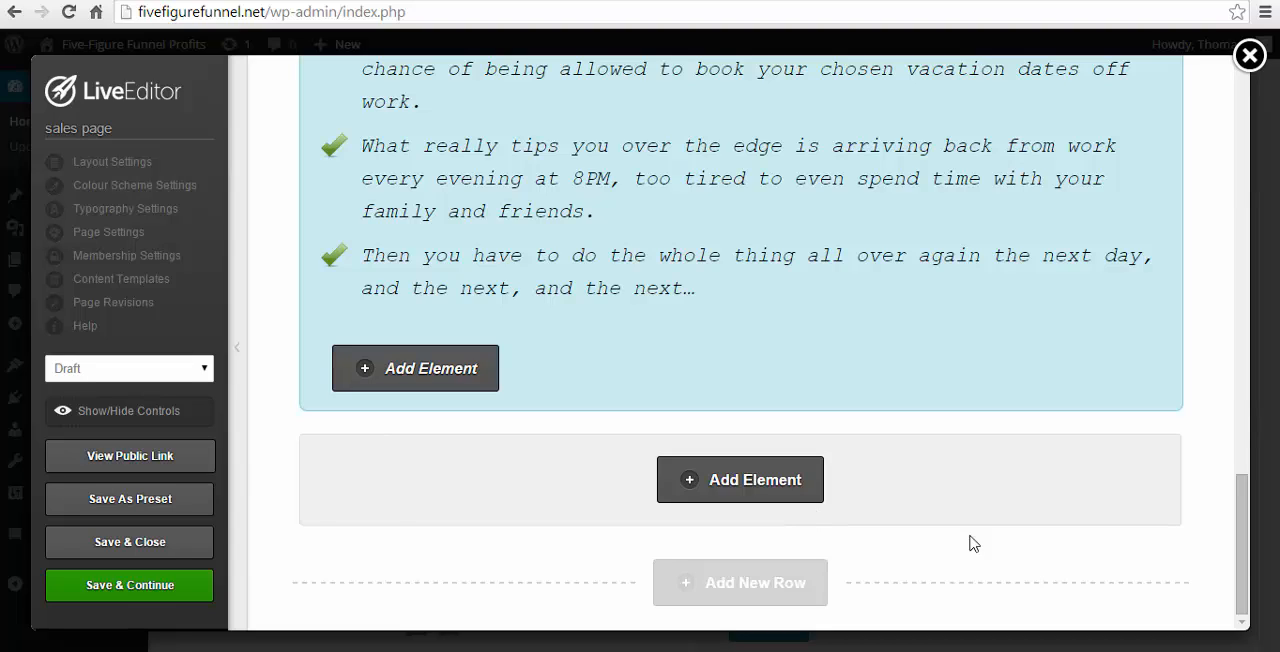
{"action": "left_click_drag", "start_coordinate": [1243, 548], "coordinate": [1149, 490]}
{"action": "scroll", "coordinate": [1146, 511], "scroll_direction": "down", "scroll_amount": 2}
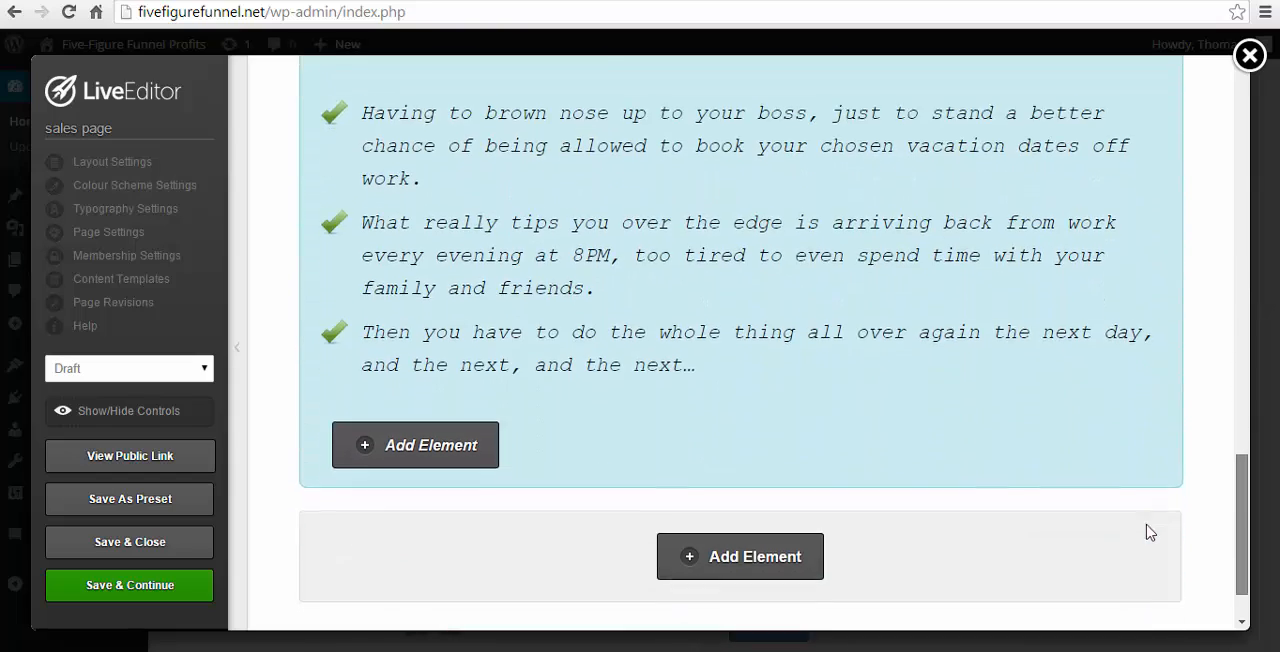
- Start a Testimonials element below the Feature Box and choose the speech-bubble style with a framed photo beside the quote
{"action": "left_click", "coordinate": [778, 494]}
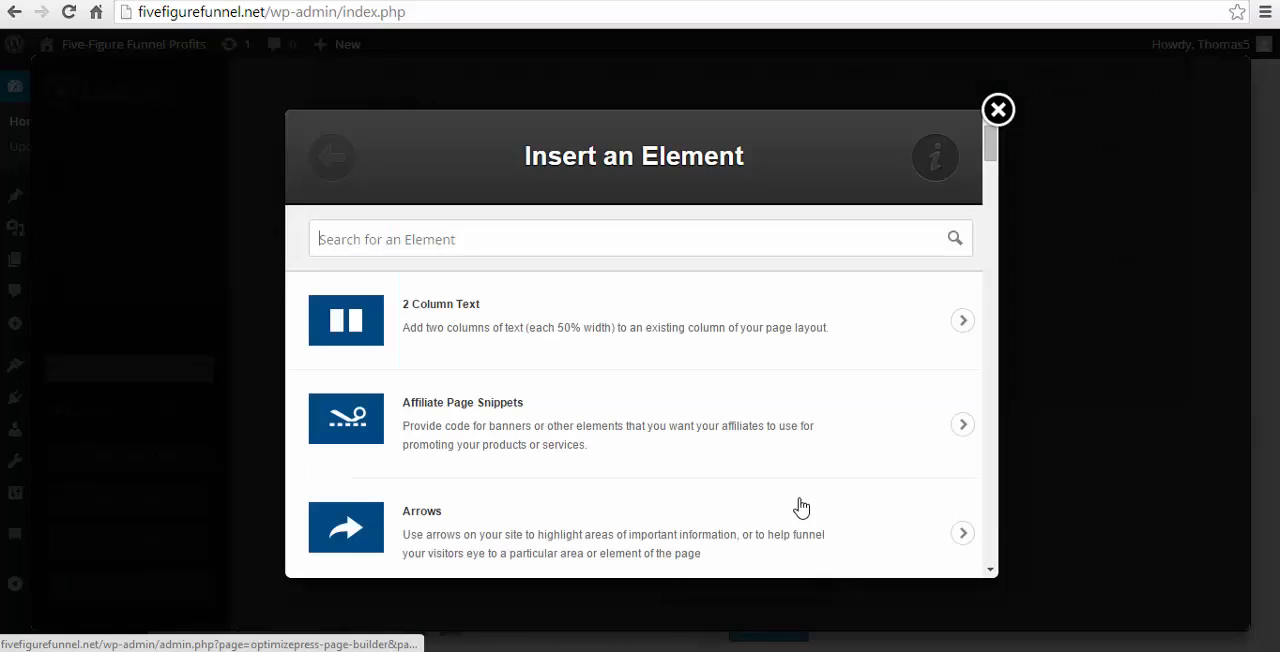
{"action": "type", "text": "testi"}
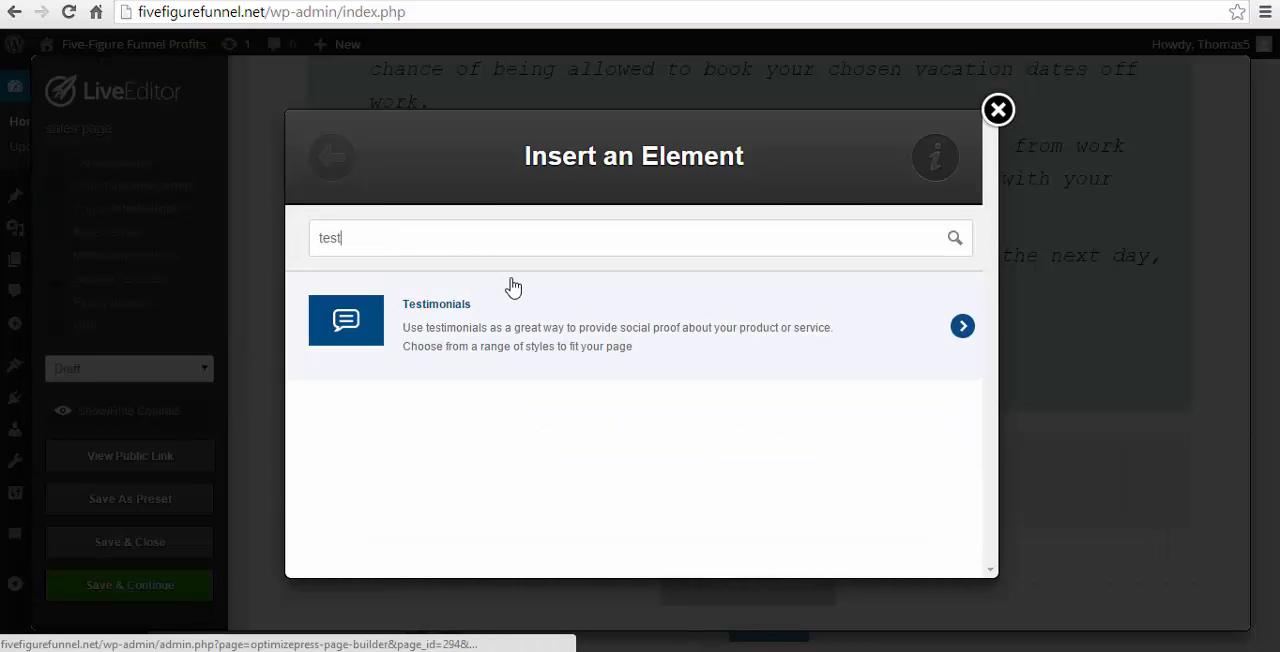
{"action": "left_click", "coordinate": [468, 333]}
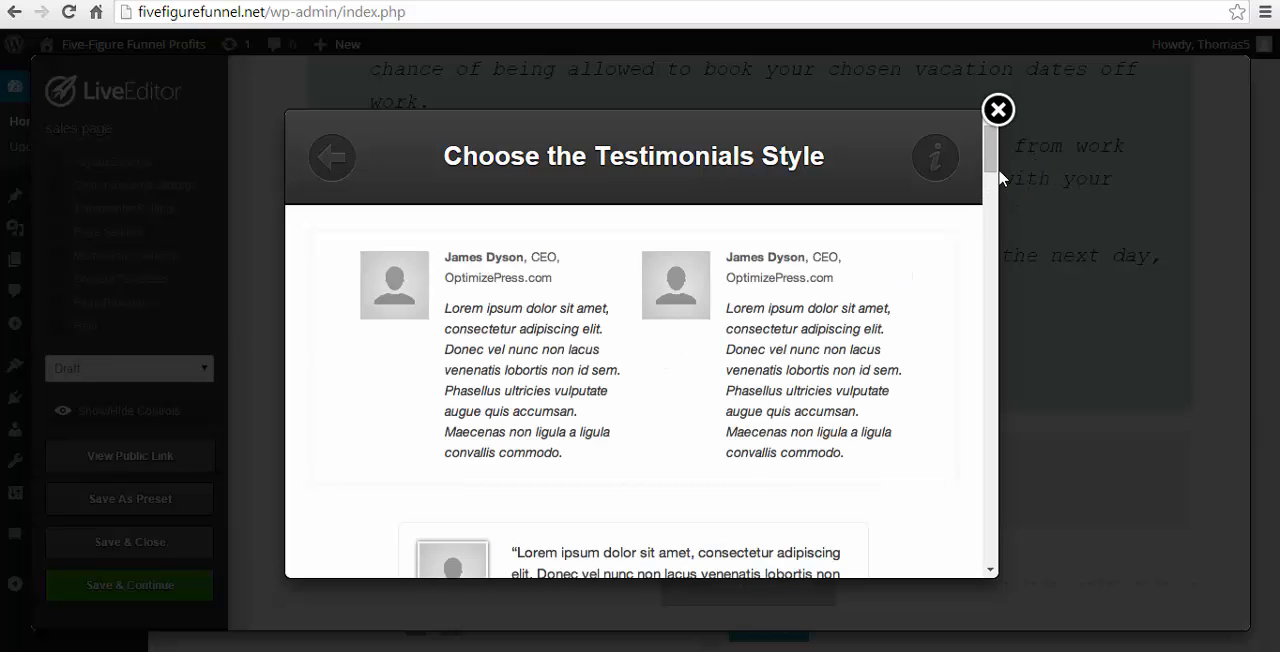
{"action": "left_click_drag", "start_coordinate": [991, 163], "coordinate": [992, 200]}
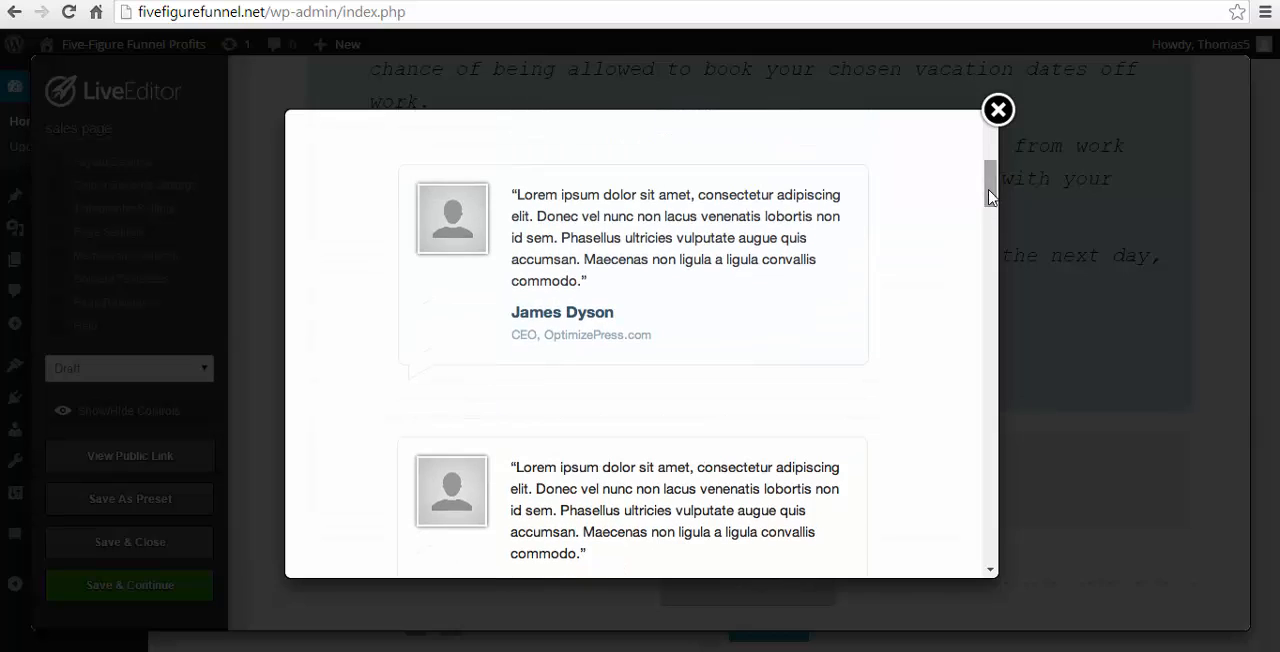
{"action": "left_click", "coordinate": [650, 270]}
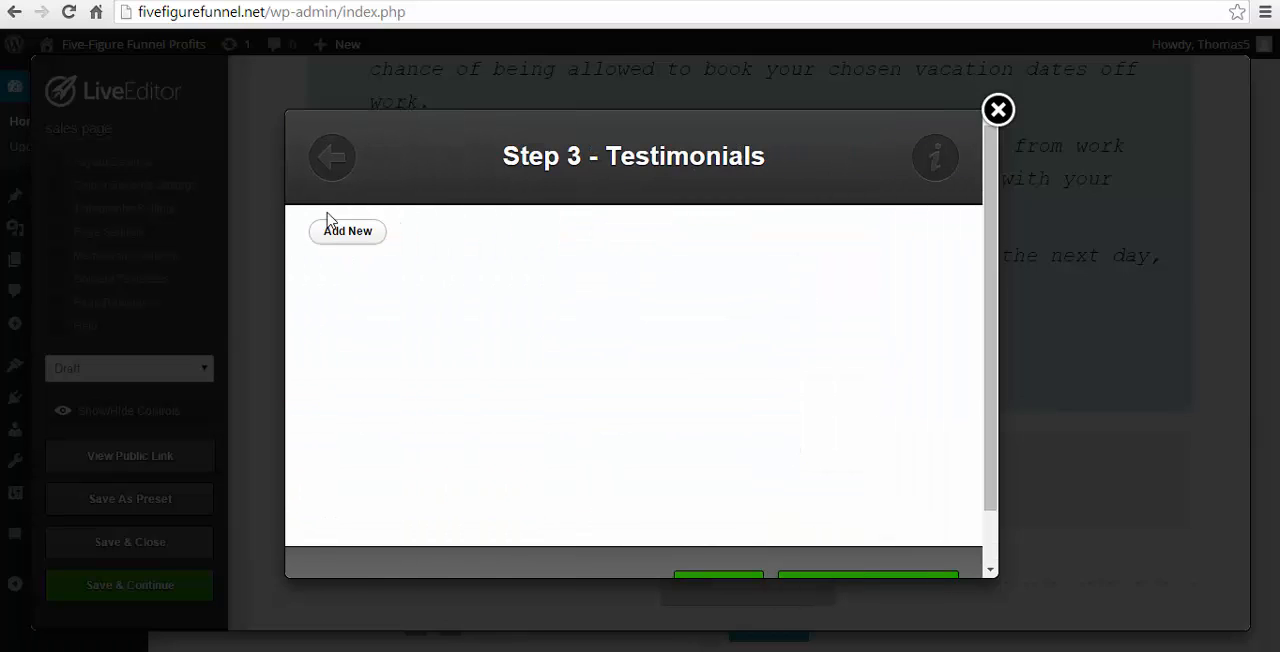
- Add a testimonial entry with the person's full name and their website address as the link URL
{"action": "left_click", "coordinate": [344, 233]}
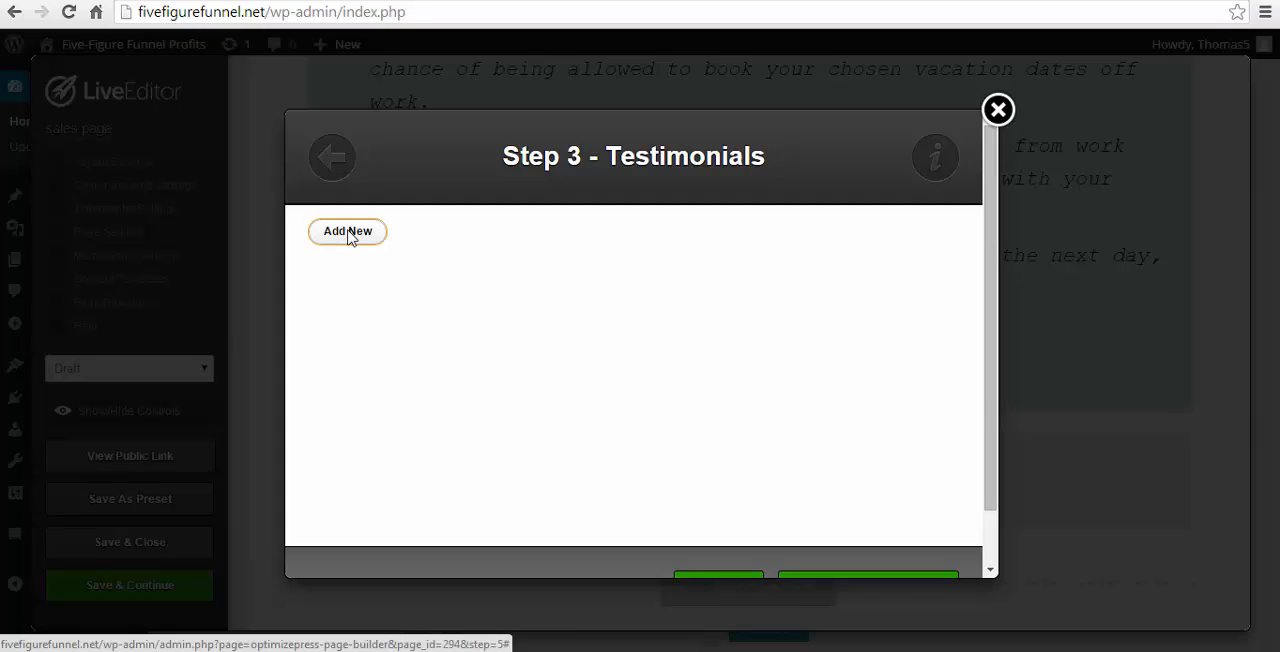
{"action": "left_click", "coordinate": [488, 407]}
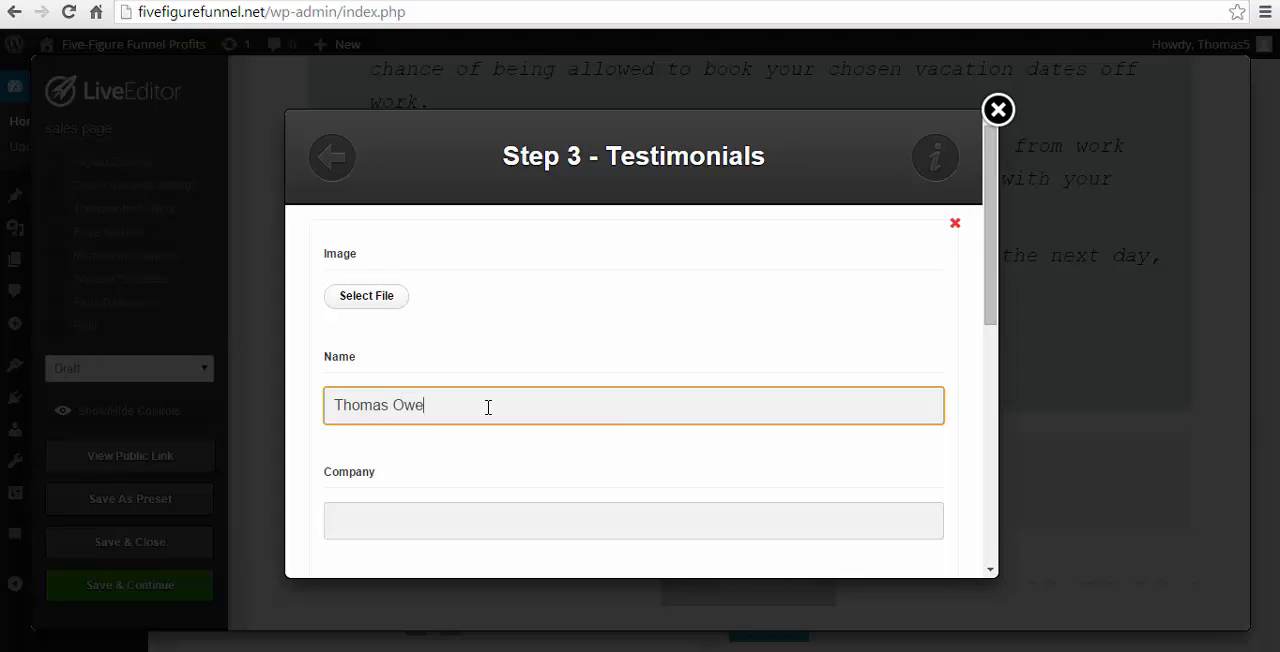
{"action": "scroll", "coordinate": [543, 482], "scroll_direction": "down", "scroll_amount": 3}
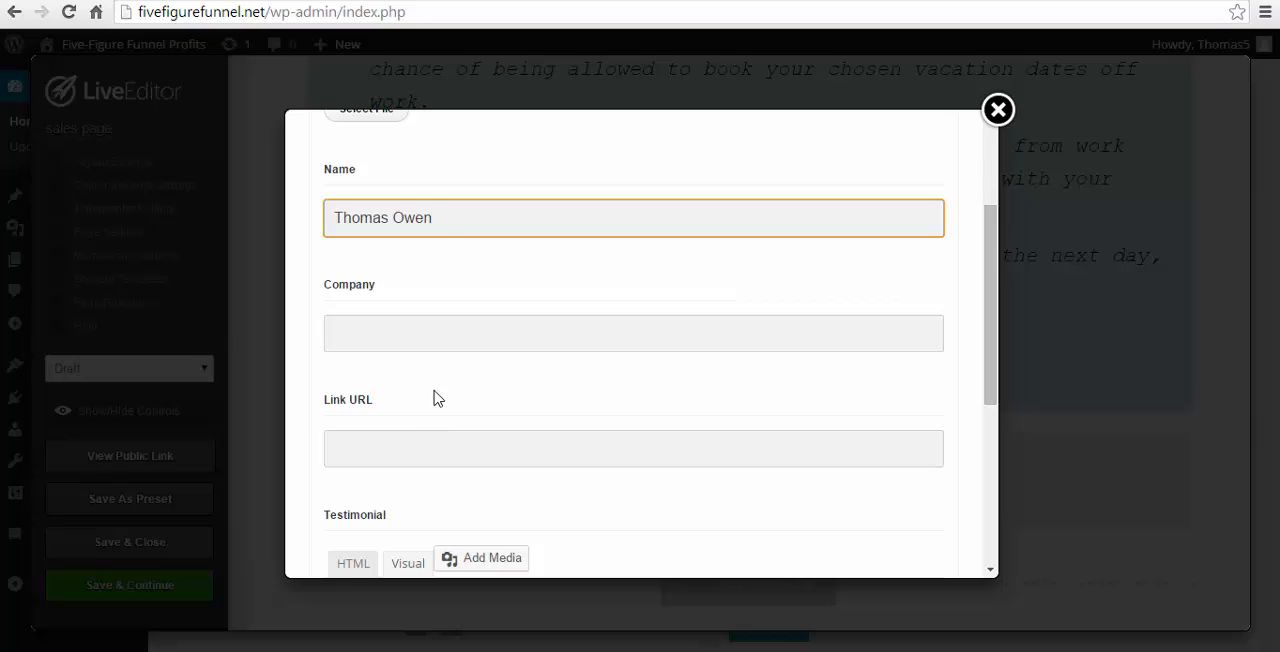
{"action": "left_click", "coordinate": [435, 451]}
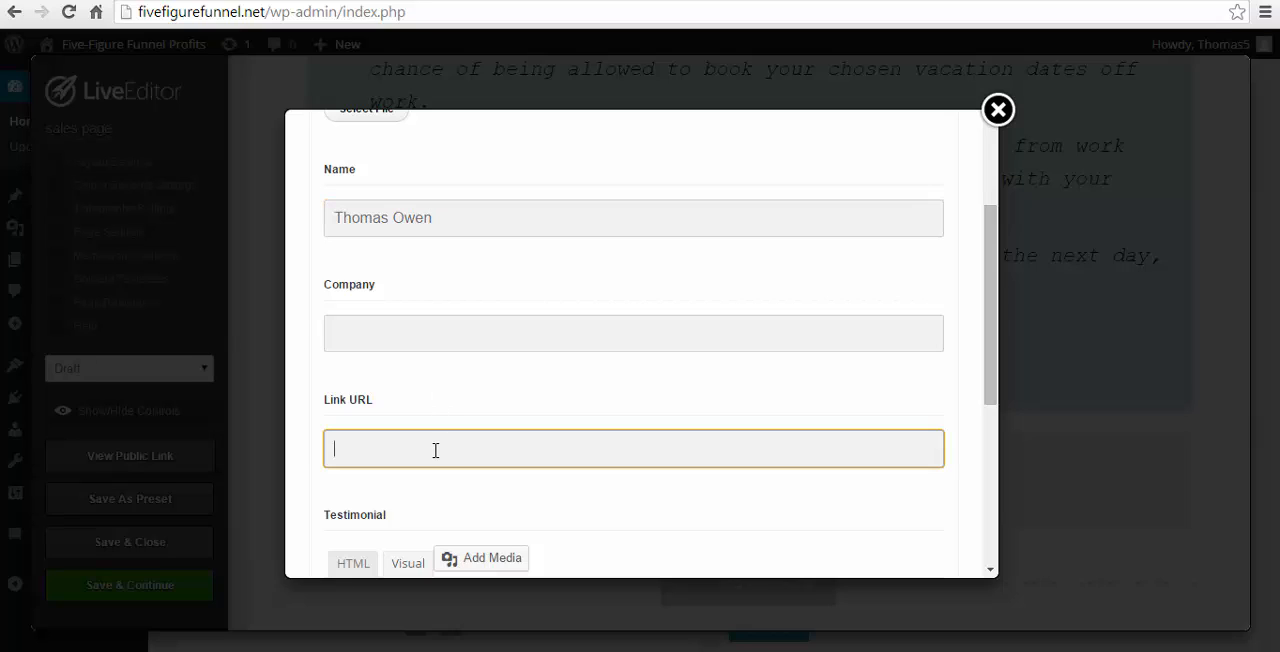
{"action": "type", "text": "http://thomasowenonl"}
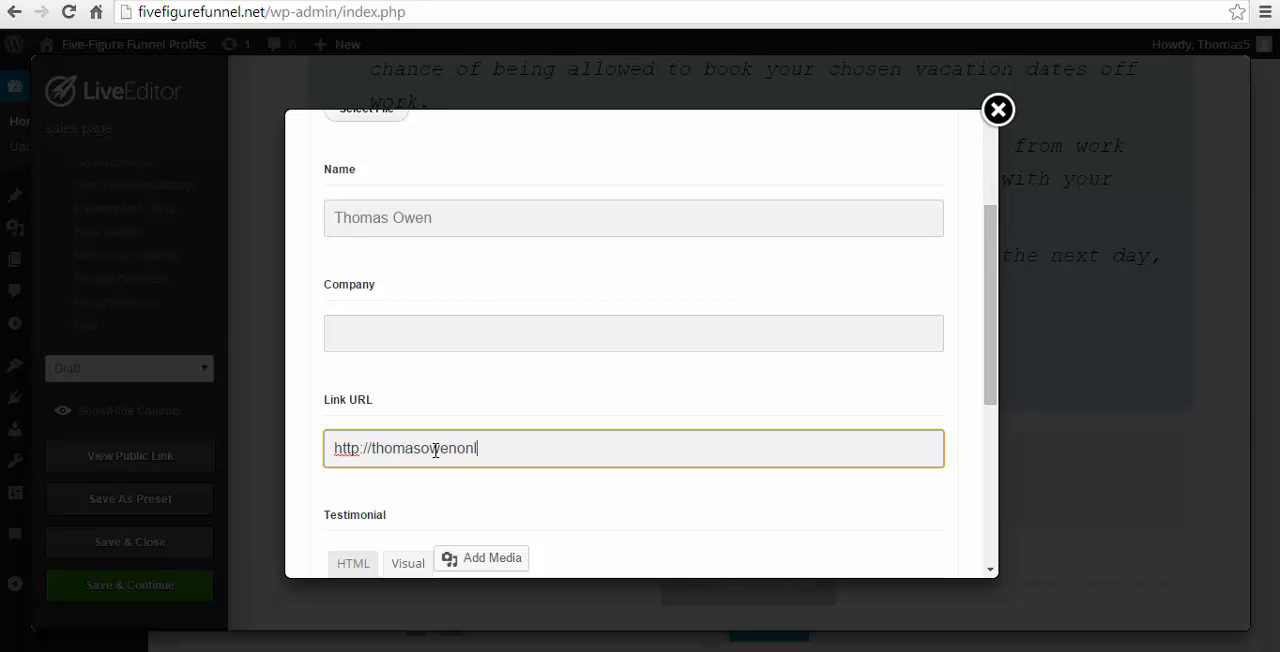
{"action": "type", "text": "ine"}
- Copy the three paragraphs below the "Shiny Object Syndrome" heading from the Word sales copy into the testimonial's text
{"action": "scroll", "coordinate": [435, 451], "scroll_direction": "down", "scroll_amount": 3}
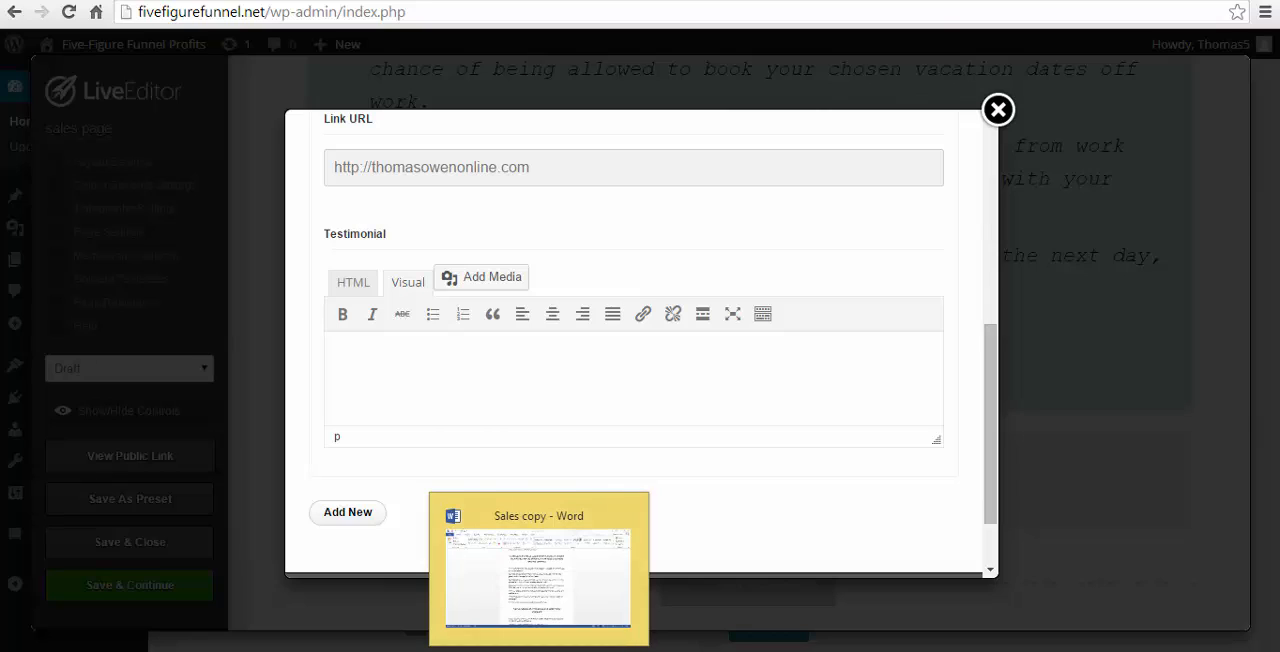
{"action": "left_click", "coordinate": [540, 647]}
{"action": "scroll", "coordinate": [660, 527], "scroll_direction": "down", "scroll_amount": 5}
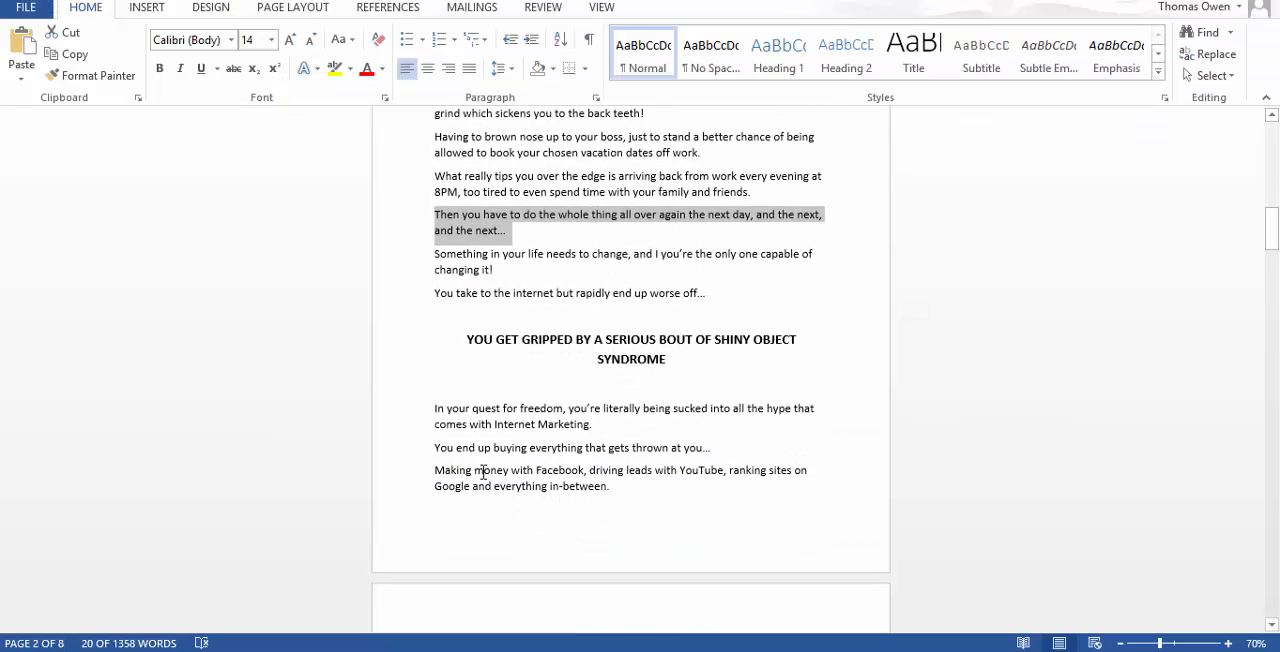
{"action": "left_click", "coordinate": [434, 350]}
{"action": "left_click_drag", "start_coordinate": [434, 350], "coordinate": [684, 425]}
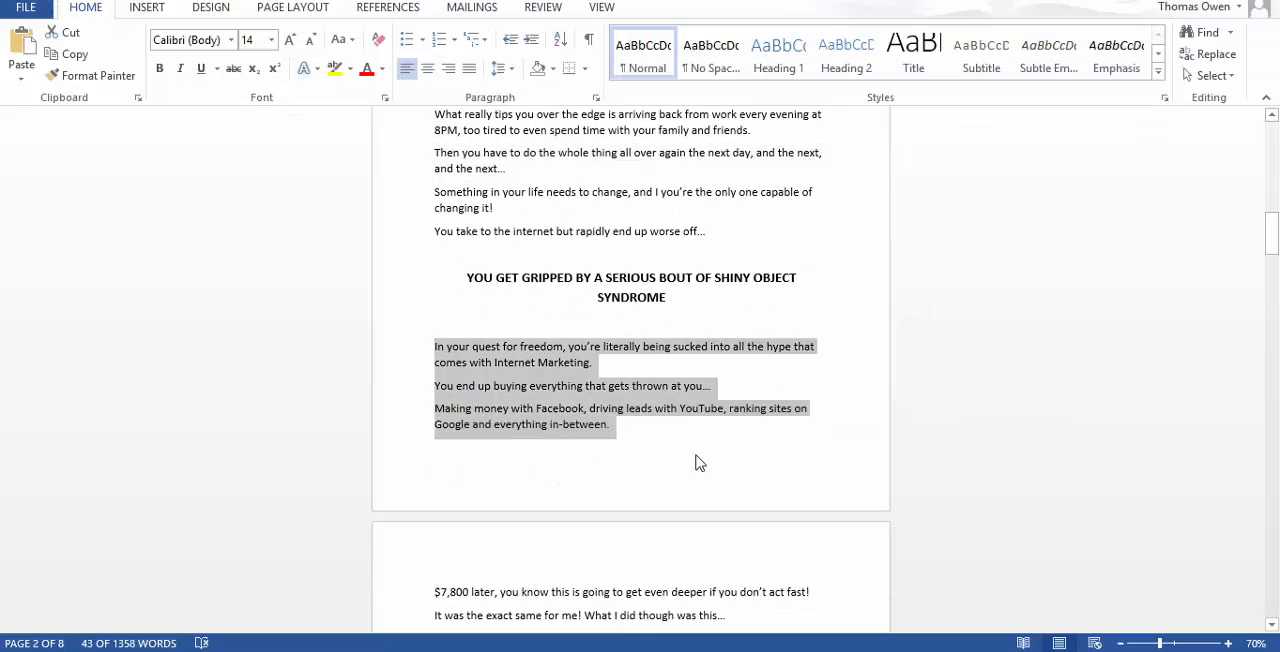
{"action": "key", "text": "alt+Tab"}
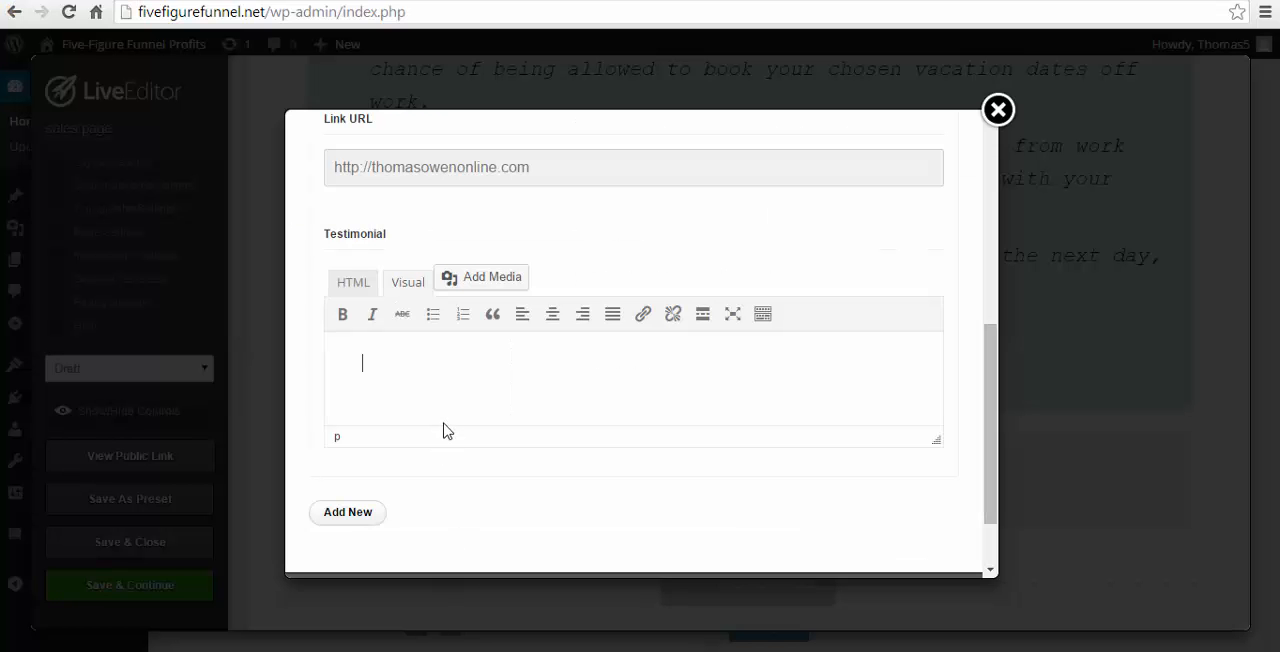
{"action": "left_click", "coordinate": [480, 391]}
{"action": "key", "text": "ctrl+v"}
{"action": "scroll", "coordinate": [600, 400], "scroll_direction": "down", "scroll_amount": 2}
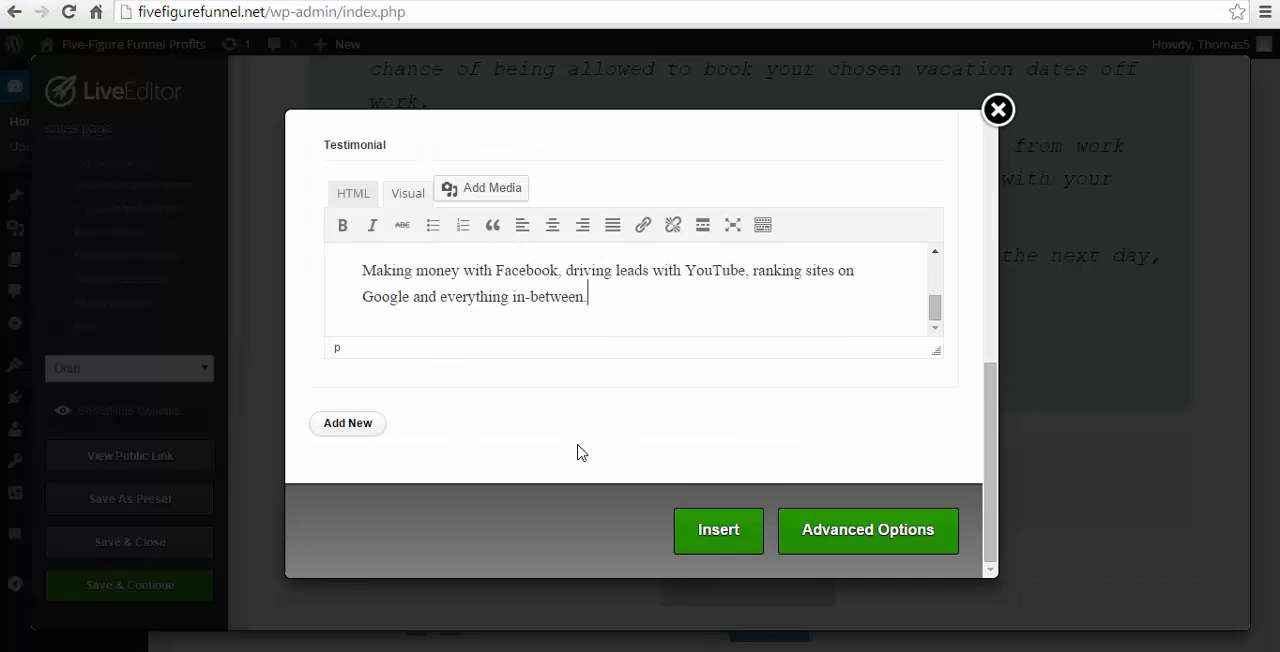
- Set the testimonial image to the first "ebook" portrait in the media library, full size and without a link
{"action": "scroll", "coordinate": [580, 452], "scroll_direction": "up", "scroll_amount": 5}
{"action": "scroll", "coordinate": [577, 452], "scroll_direction": "up", "scroll_amount": 3}
{"action": "left_click", "coordinate": [352, 298]}
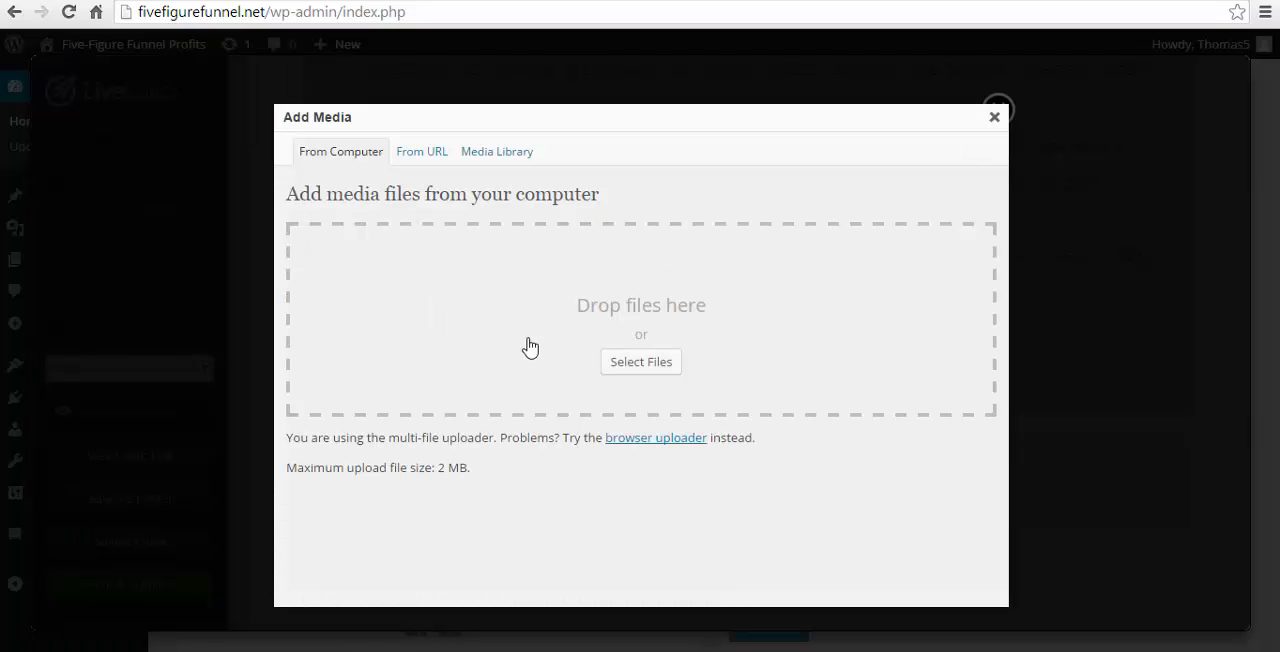
{"action": "left_click", "coordinate": [494, 152]}
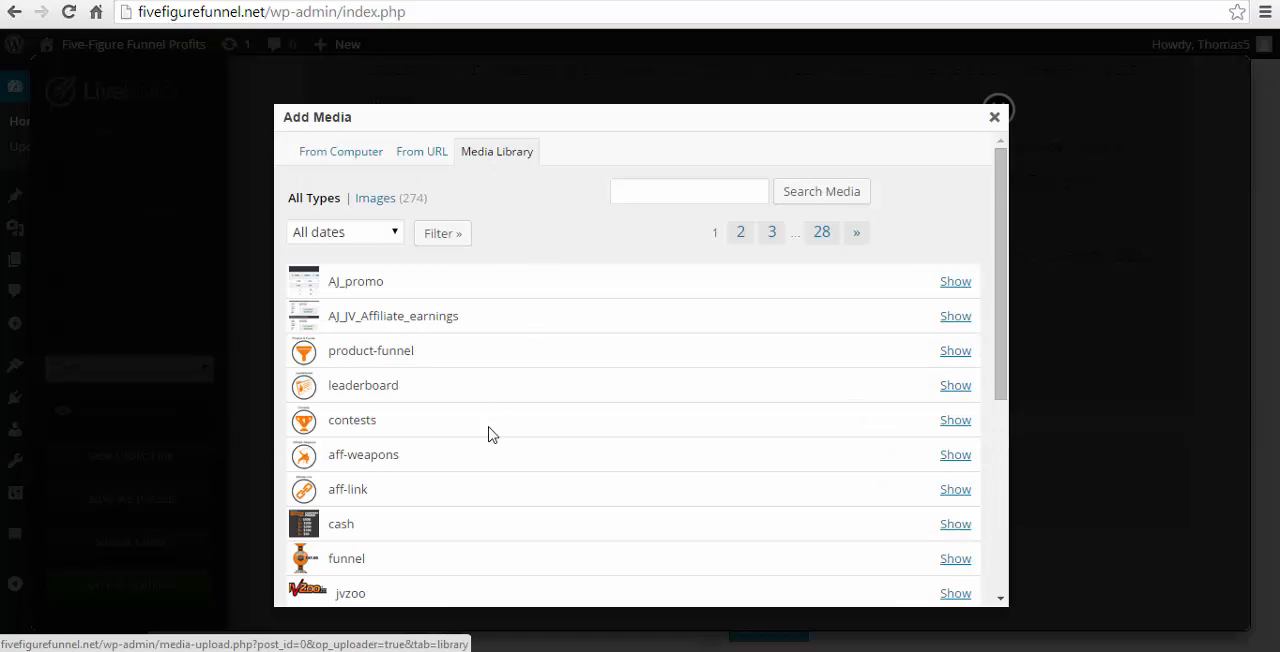
{"action": "scroll", "coordinate": [490, 436], "scroll_direction": "down", "scroll_amount": 3}
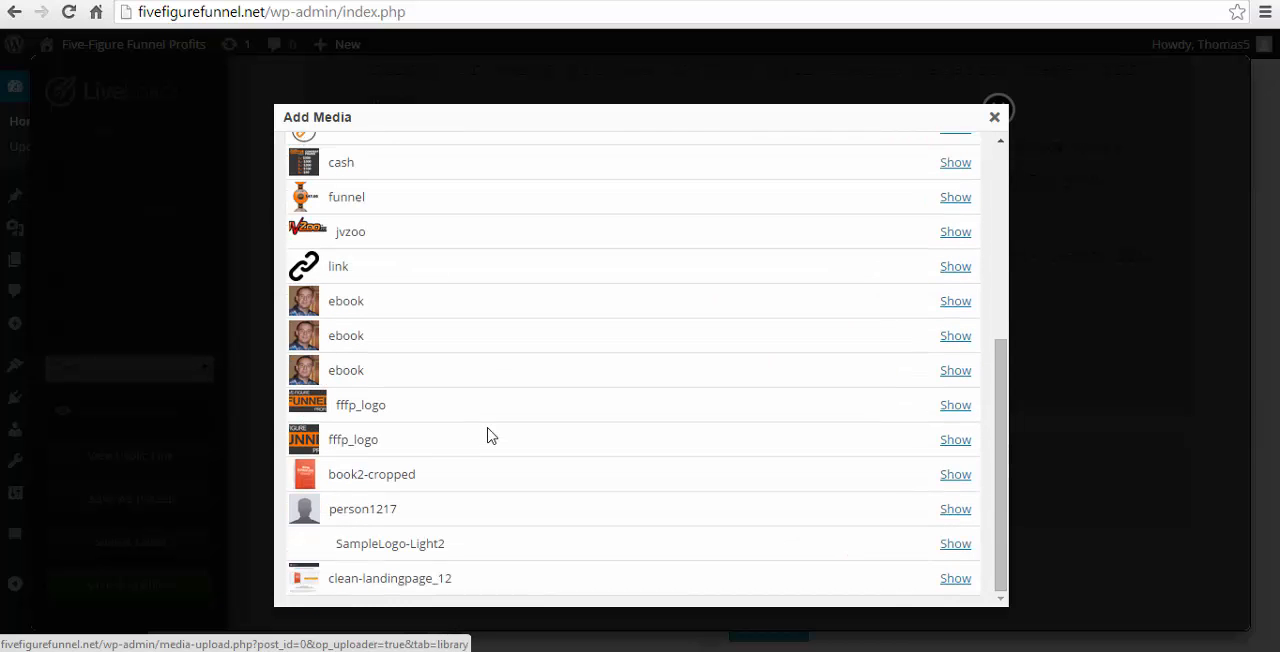
{"action": "left_click", "coordinate": [955, 301]}
{"action": "scroll", "coordinate": [903, 503], "scroll_direction": "down", "scroll_amount": 5}
{"action": "scroll", "coordinate": [480, 258], "scroll_direction": "up", "scroll_amount": 1}
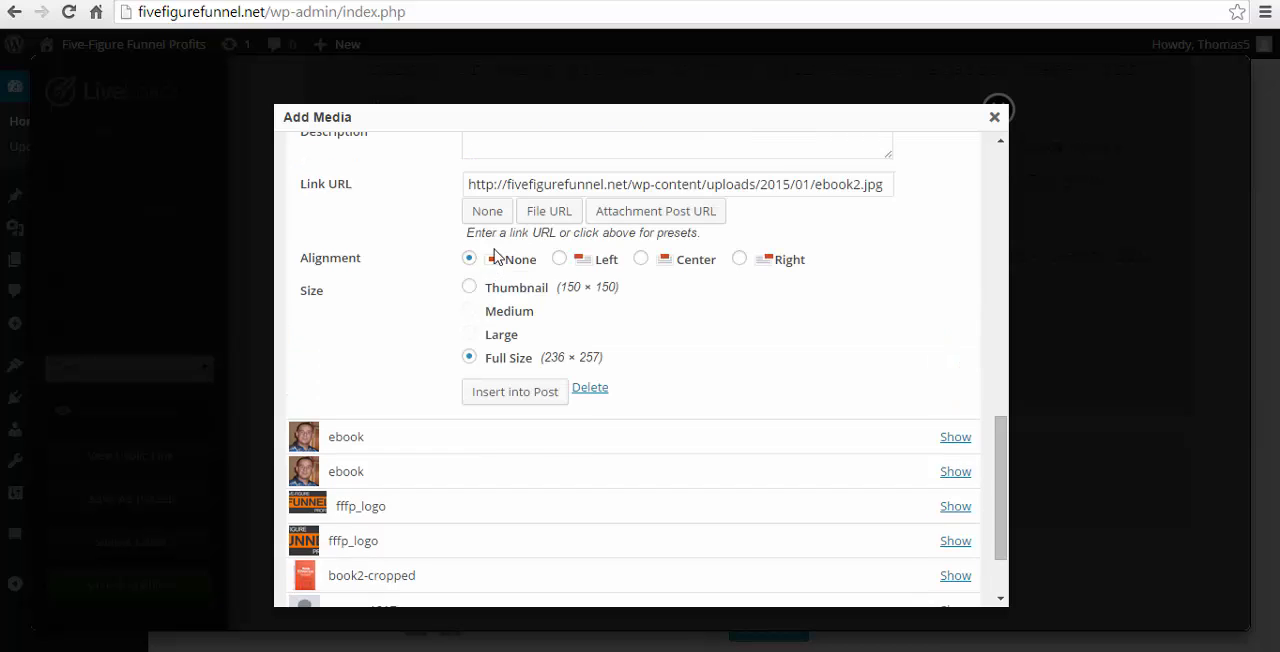
{"action": "left_click", "coordinate": [486, 213]}
{"action": "left_click", "coordinate": [515, 391]}
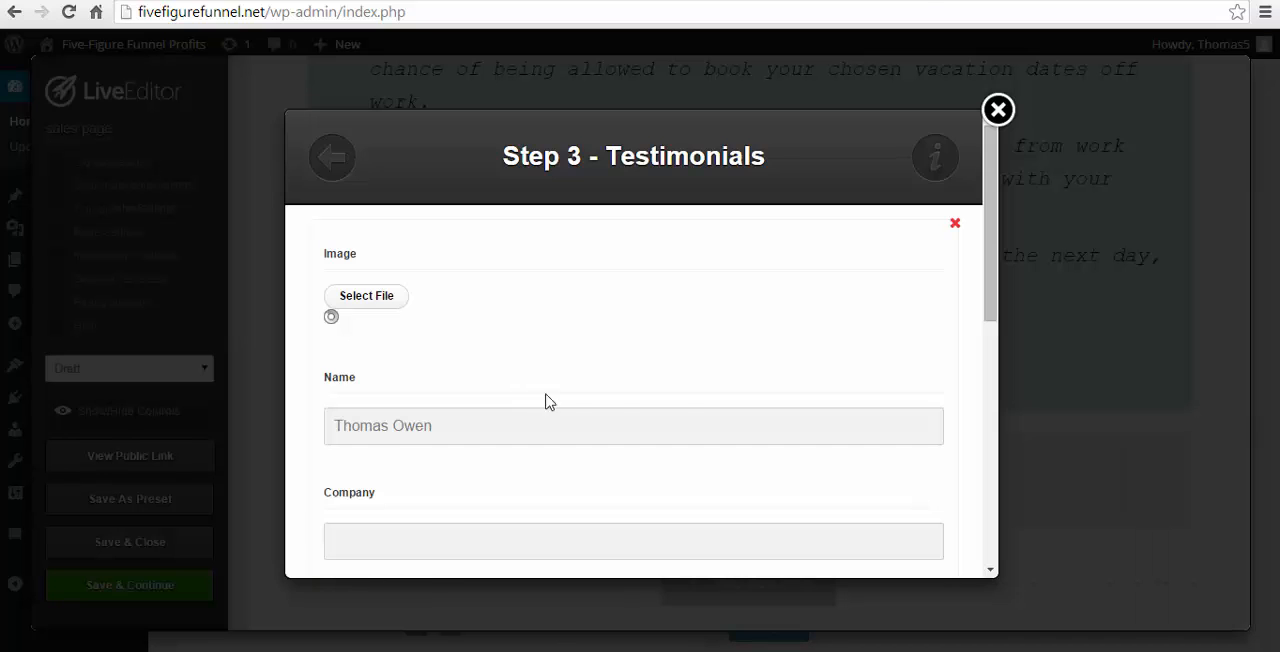
- Insert the completed testimonial into the page below the Feature Box
{"action": "scroll", "coordinate": [546, 400], "scroll_direction": "down", "scroll_amount": 3}
{"action": "scroll", "coordinate": [688, 418], "scroll_direction": "down", "scroll_amount": 5}
{"action": "left_click", "coordinate": [729, 527]}
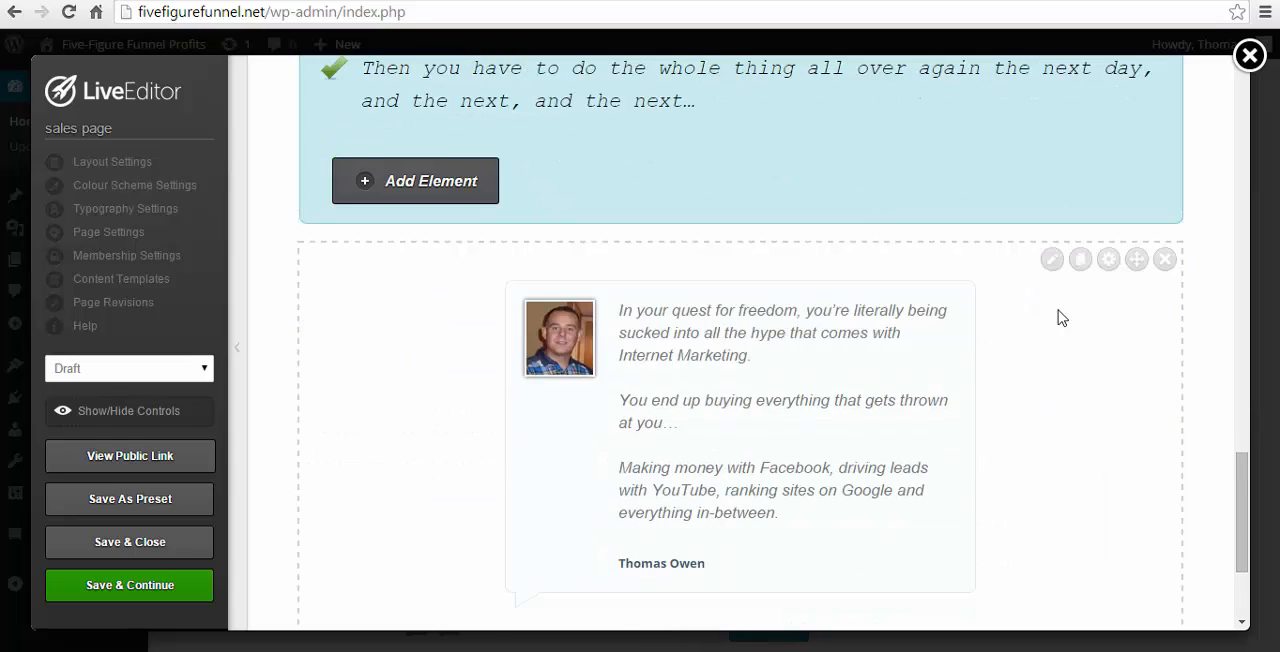
- Start a Guarantee Box element below the testimonial by searching the elements for "guarantee"
{"action": "scroll", "coordinate": [1055, 360], "scroll_direction": "down", "scroll_amount": 1}
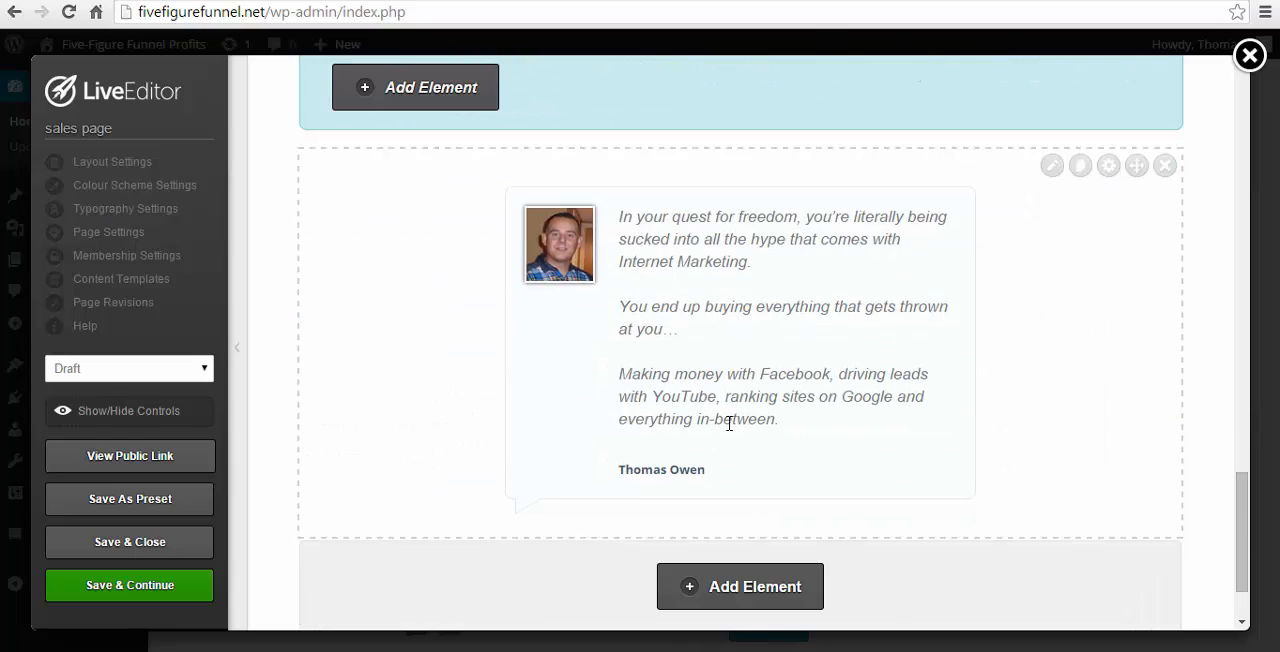
{"action": "scroll", "coordinate": [800, 410], "scroll_direction": "down", "scroll_amount": 1}
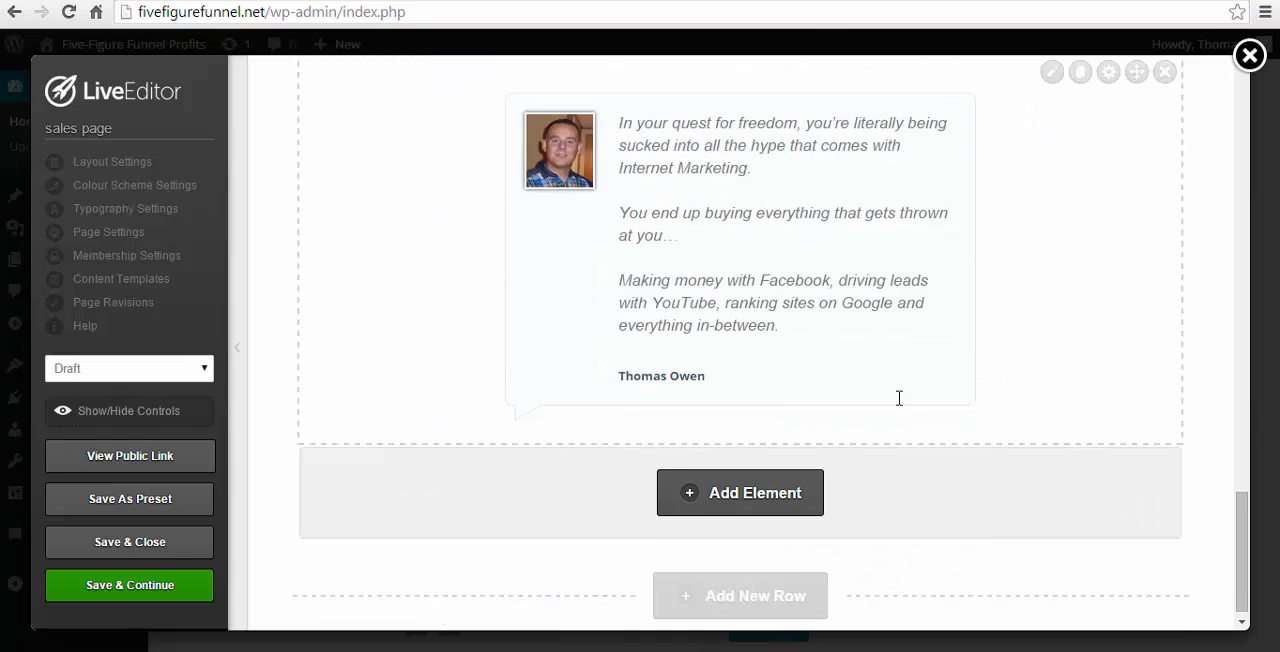
{"action": "left_click", "coordinate": [786, 494]}
{"action": "type", "text": "guarantee"}
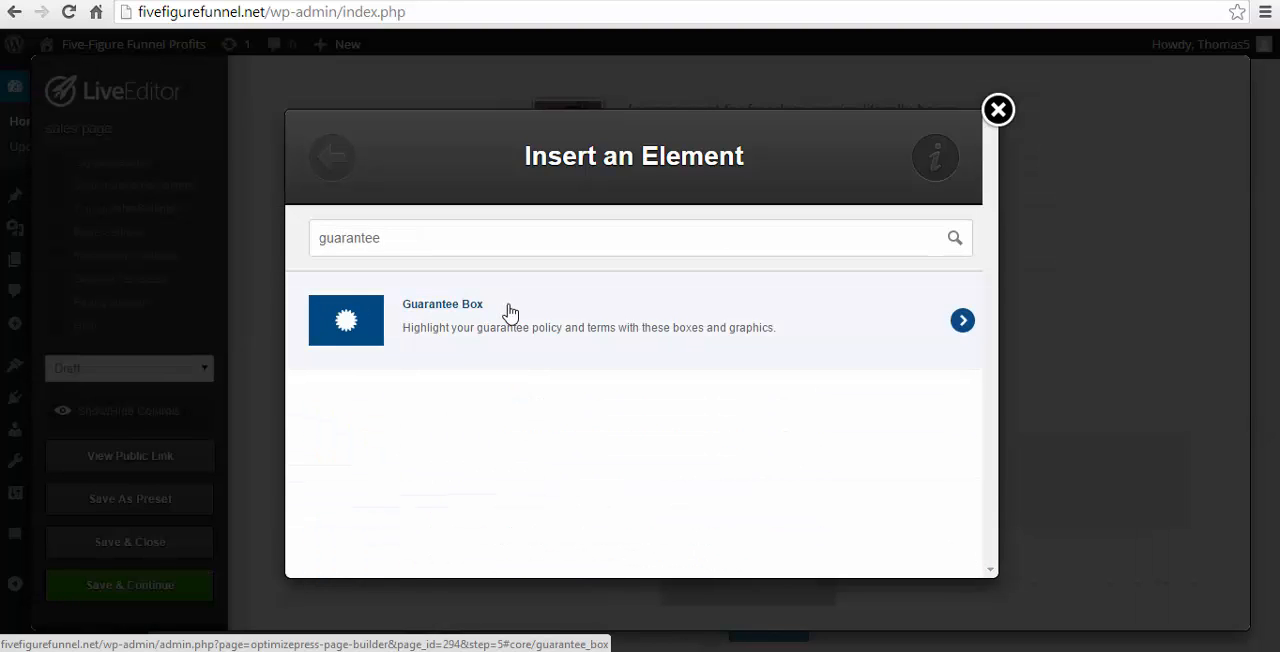
{"action": "left_click", "coordinate": [508, 312]}
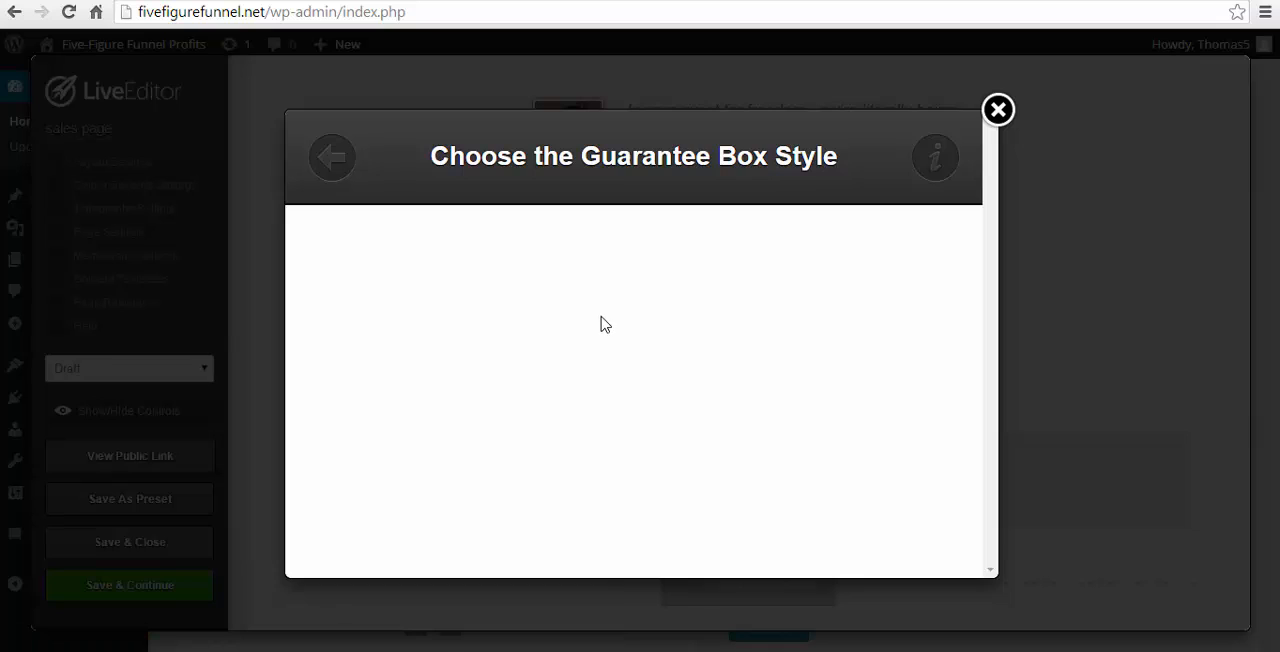
- Browse the guarantee box styles and choose the black box with the gold 100% money-back seal and editable text
{"action": "scroll", "coordinate": [733, 283], "scroll_direction": "down", "scroll_amount": 2}
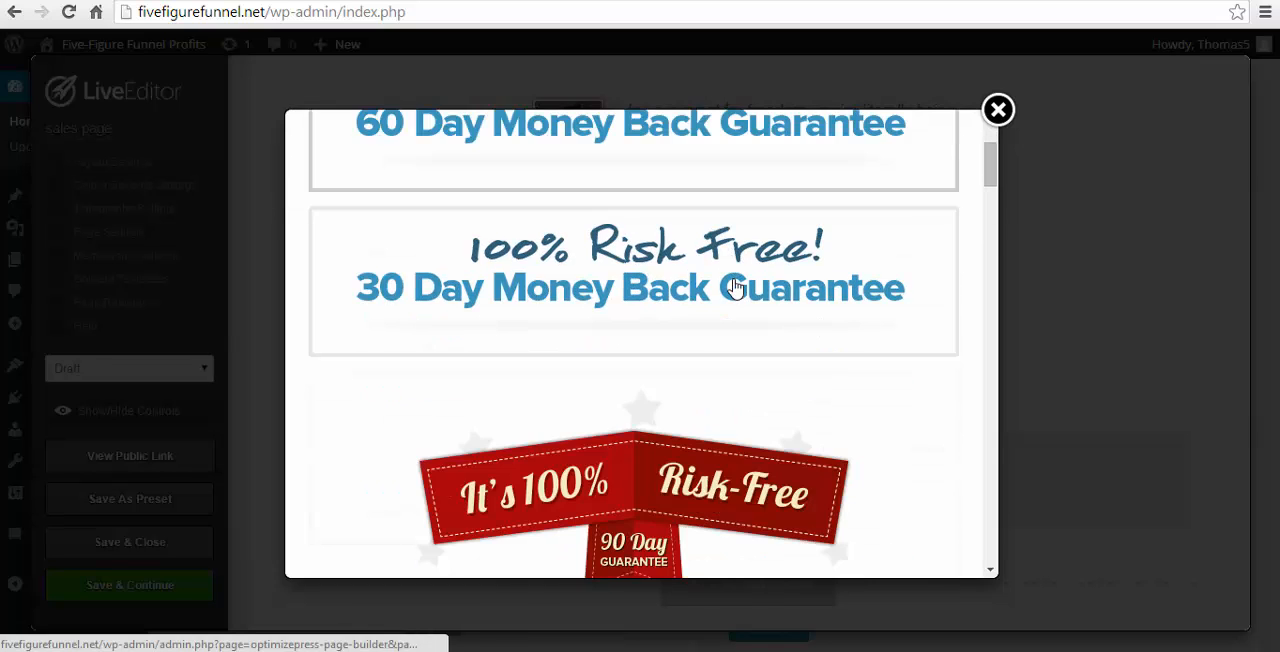
{"action": "scroll", "coordinate": [734, 288], "scroll_direction": "up", "scroll_amount": 1}
{"action": "scroll", "coordinate": [733, 303], "scroll_direction": "down", "scroll_amount": 7}
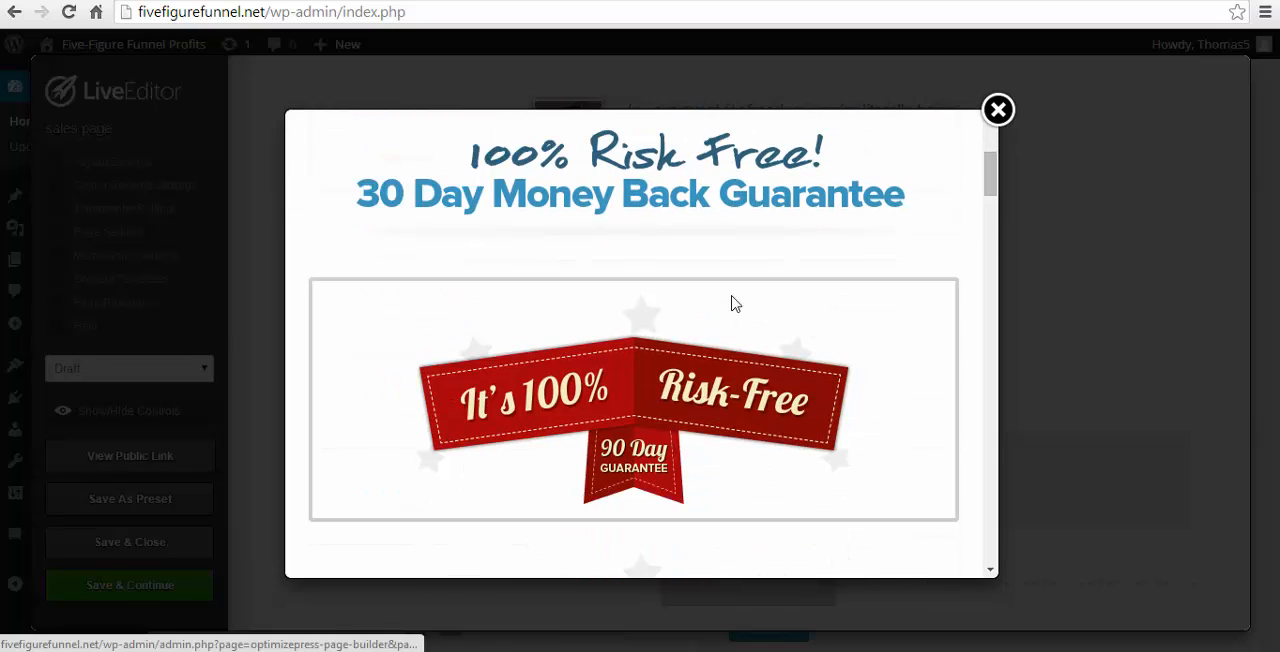
{"action": "scroll", "coordinate": [733, 306], "scroll_direction": "down", "scroll_amount": 3}
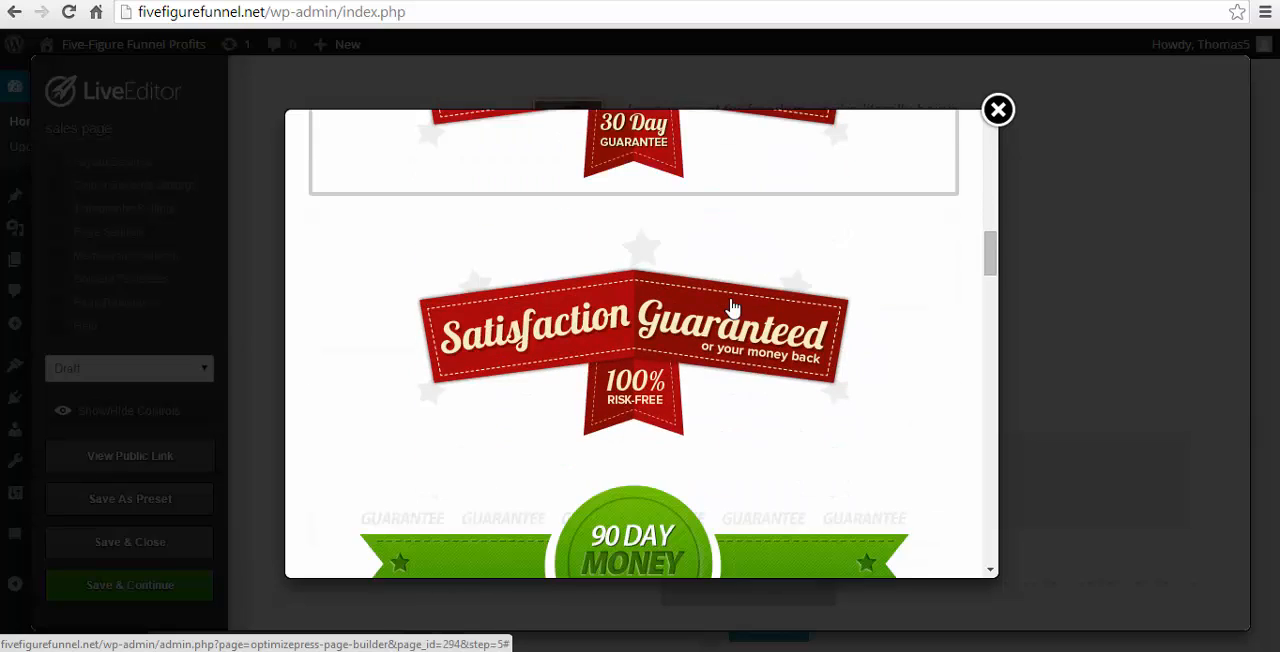
{"action": "scroll", "coordinate": [730, 308], "scroll_direction": "down", "scroll_amount": 10}
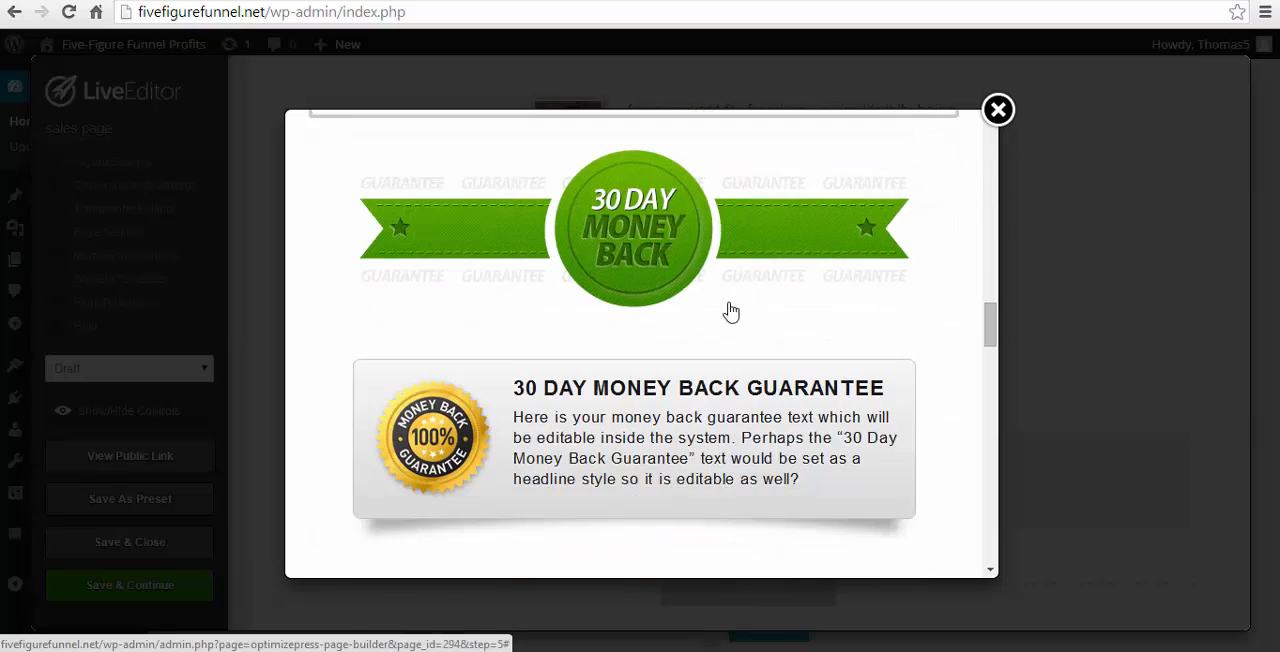
{"action": "scroll", "coordinate": [730, 310], "scroll_direction": "down", "scroll_amount": 3}
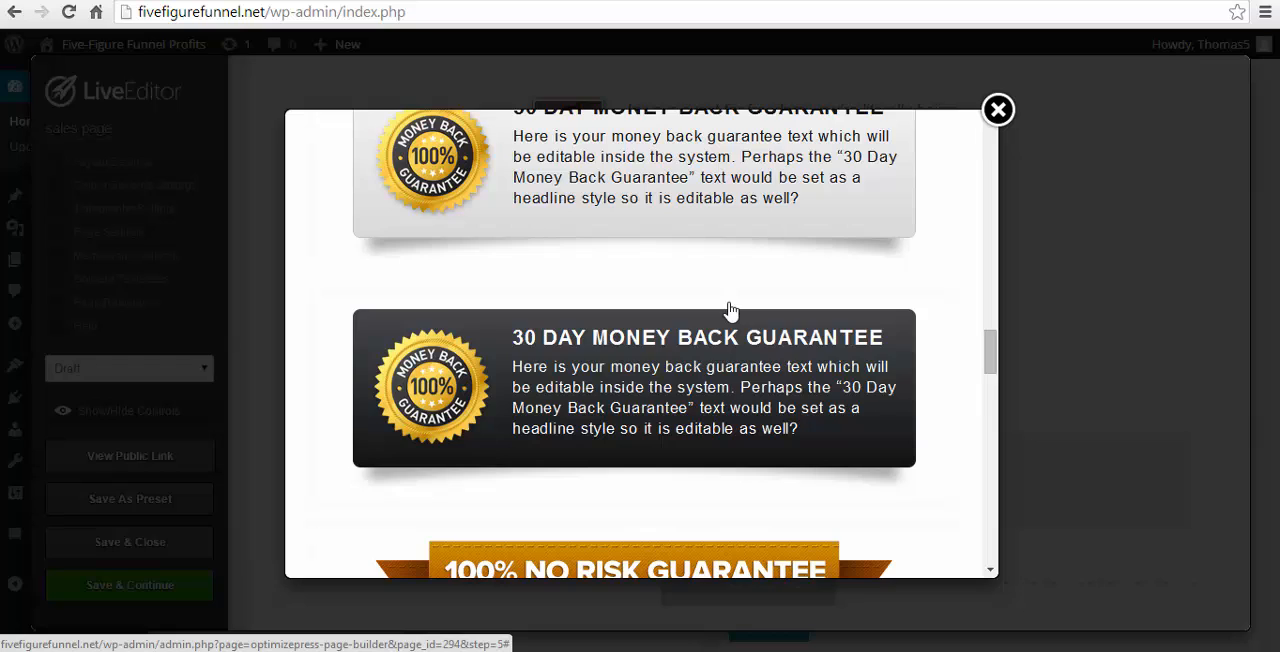
{"action": "scroll", "coordinate": [730, 311], "scroll_direction": "down", "scroll_amount": 10}
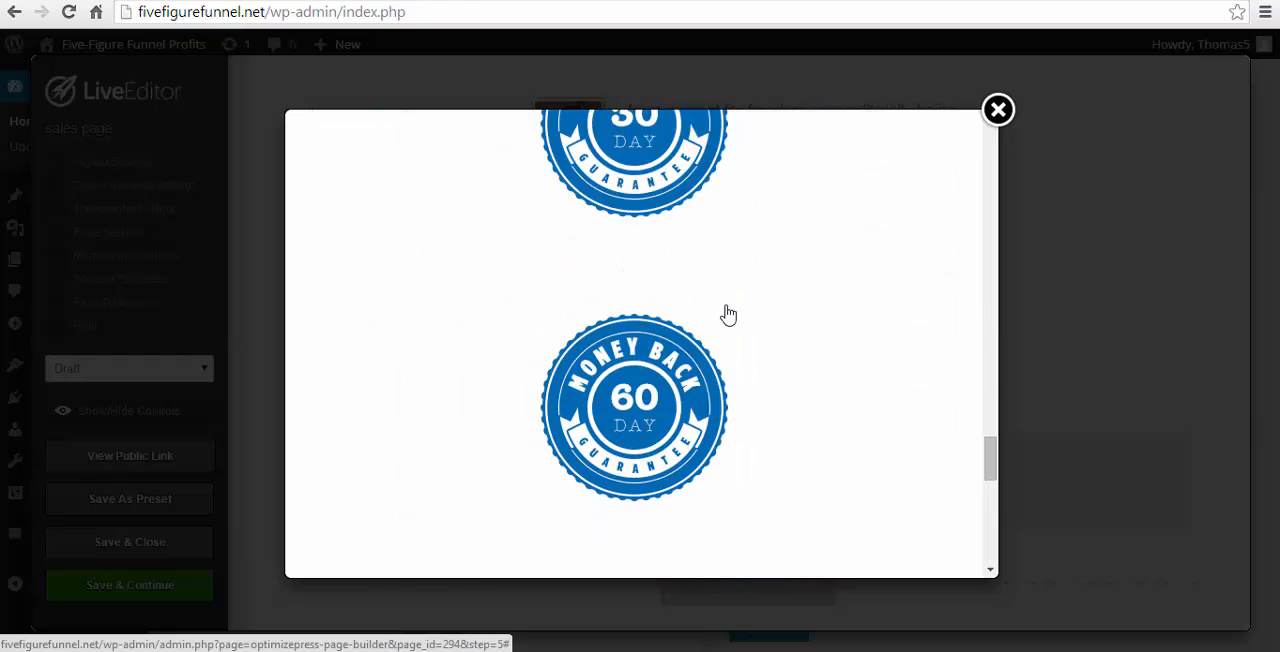
{"action": "scroll", "coordinate": [728, 315], "scroll_direction": "down", "scroll_amount": 6}
{"action": "scroll", "coordinate": [728, 315], "scroll_direction": "up", "scroll_amount": 5}
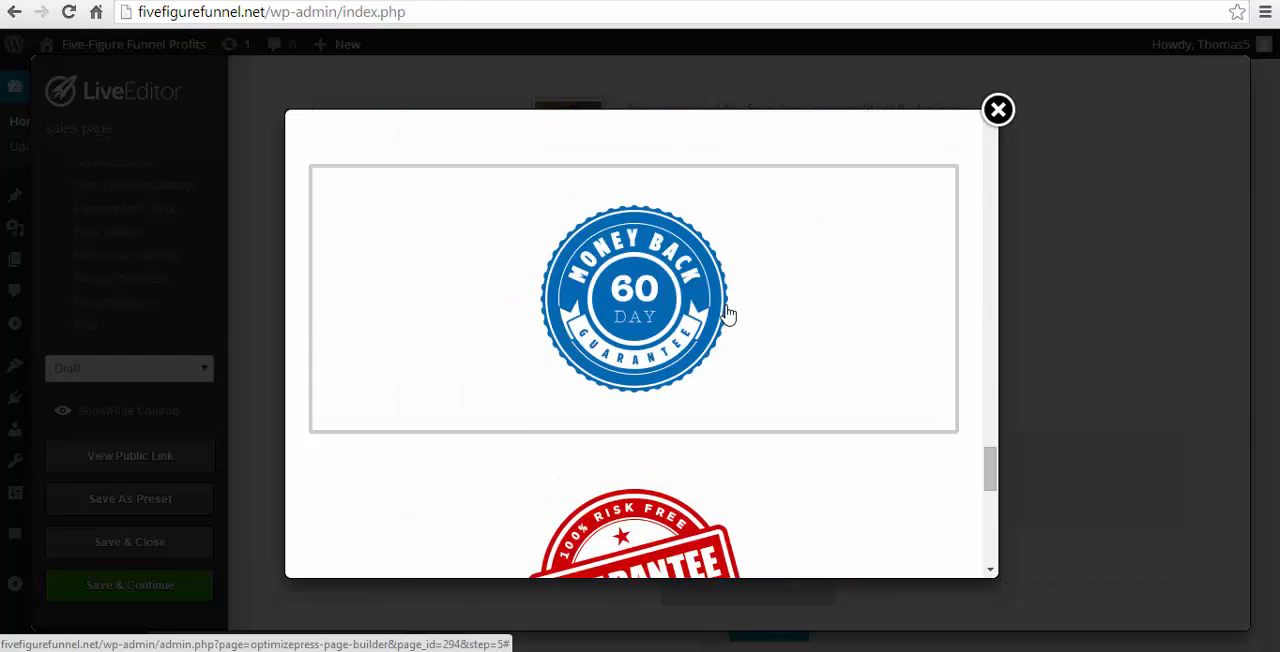
{"action": "scroll", "coordinate": [728, 315], "scroll_direction": "up", "scroll_amount": 8}
{"action": "scroll", "coordinate": [735, 338], "scroll_direction": "down", "scroll_amount": 2}
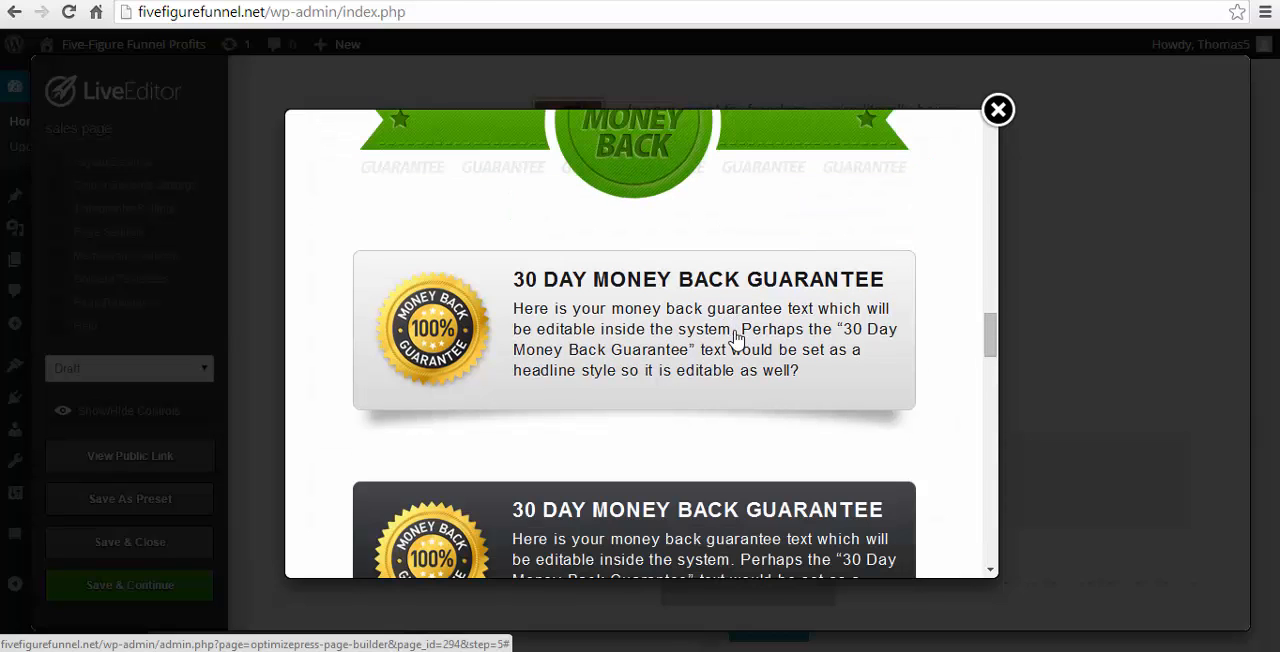
{"action": "left_click", "coordinate": [751, 514]}
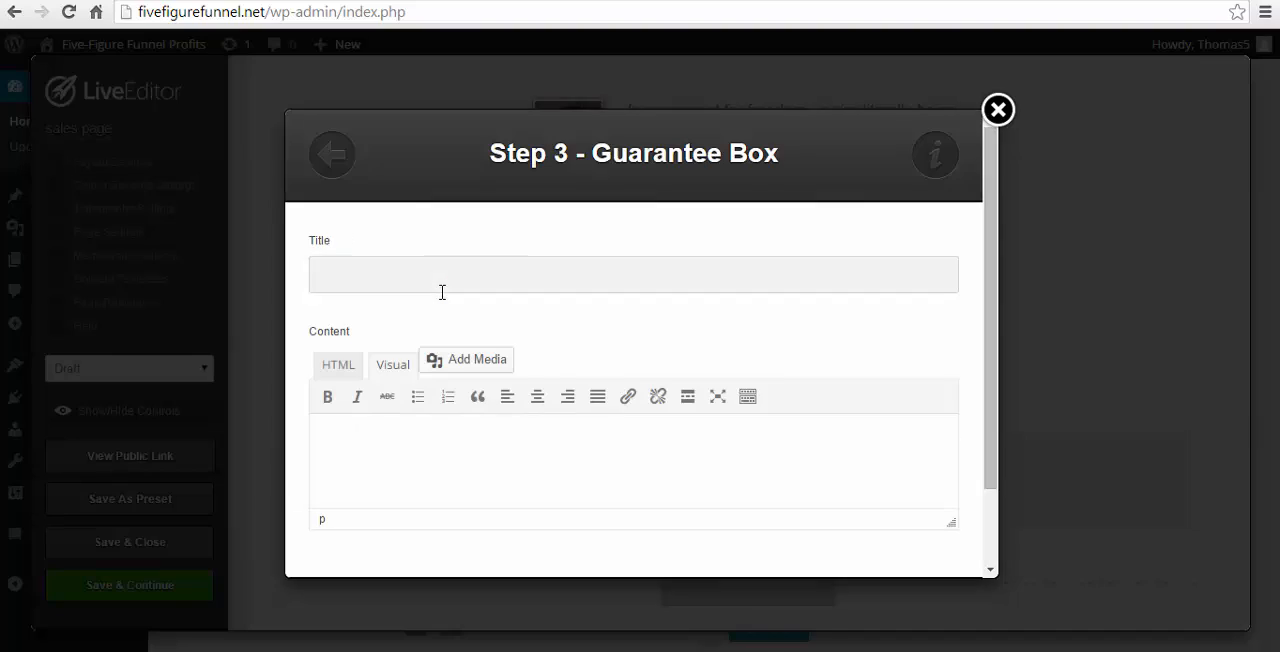
- Title the guarantee box "No Questions Asked Full Money Back Guarantee" and fill its content with the guarantee paragraph from the Word sales copy
{"action": "key", "text": "alt+Tab"}
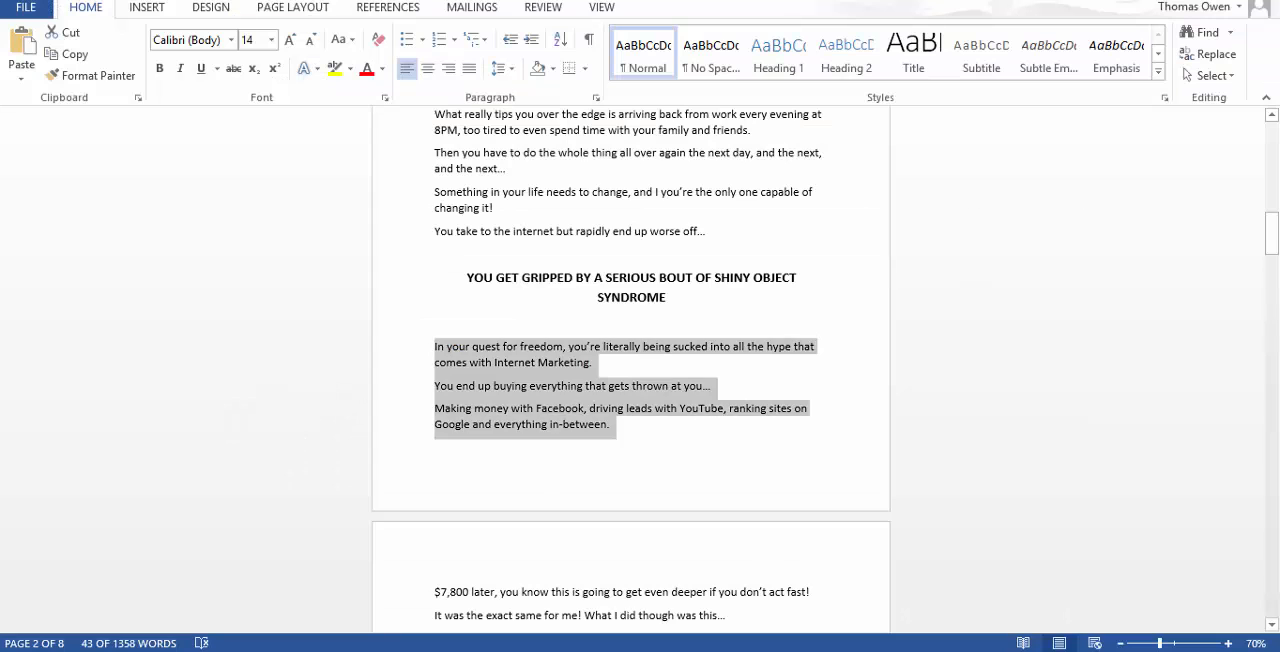
{"action": "left_click_drag", "start_coordinate": [1277, 228], "coordinate": [1276, 515]}
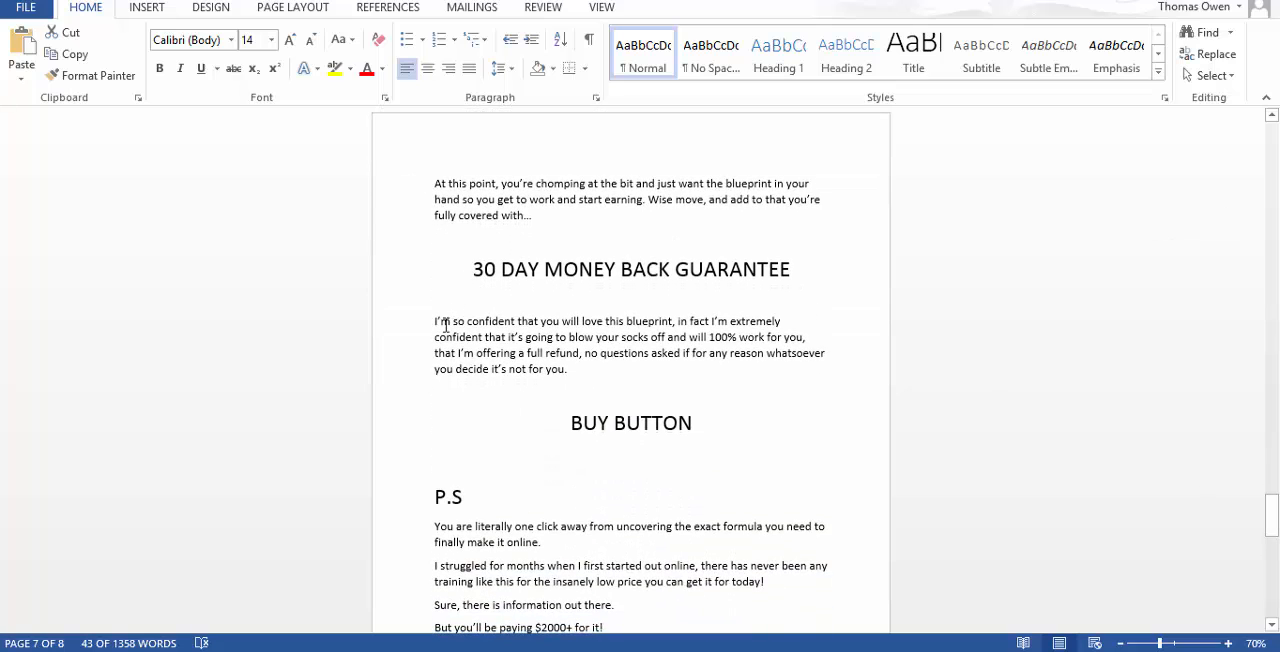
{"action": "left_click_drag", "start_coordinate": [431, 322], "coordinate": [611, 372]}
{"action": "key", "text": "ctrl+c"}
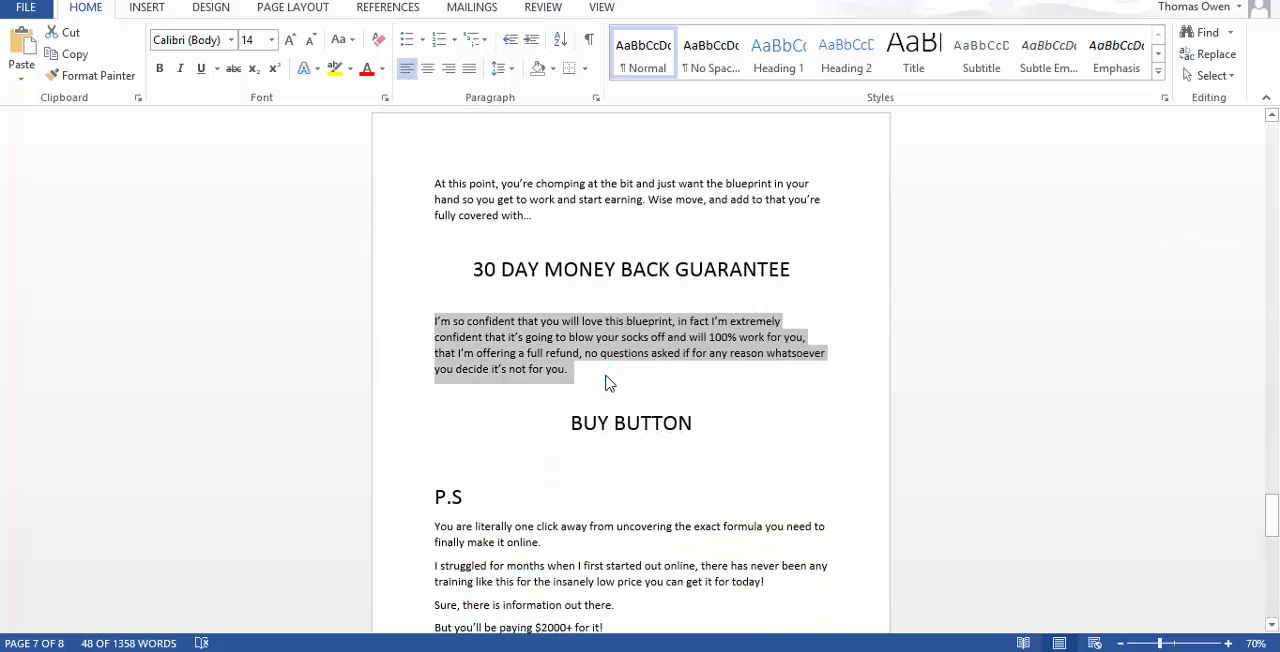
{"action": "key", "text": "alt+Tab"}
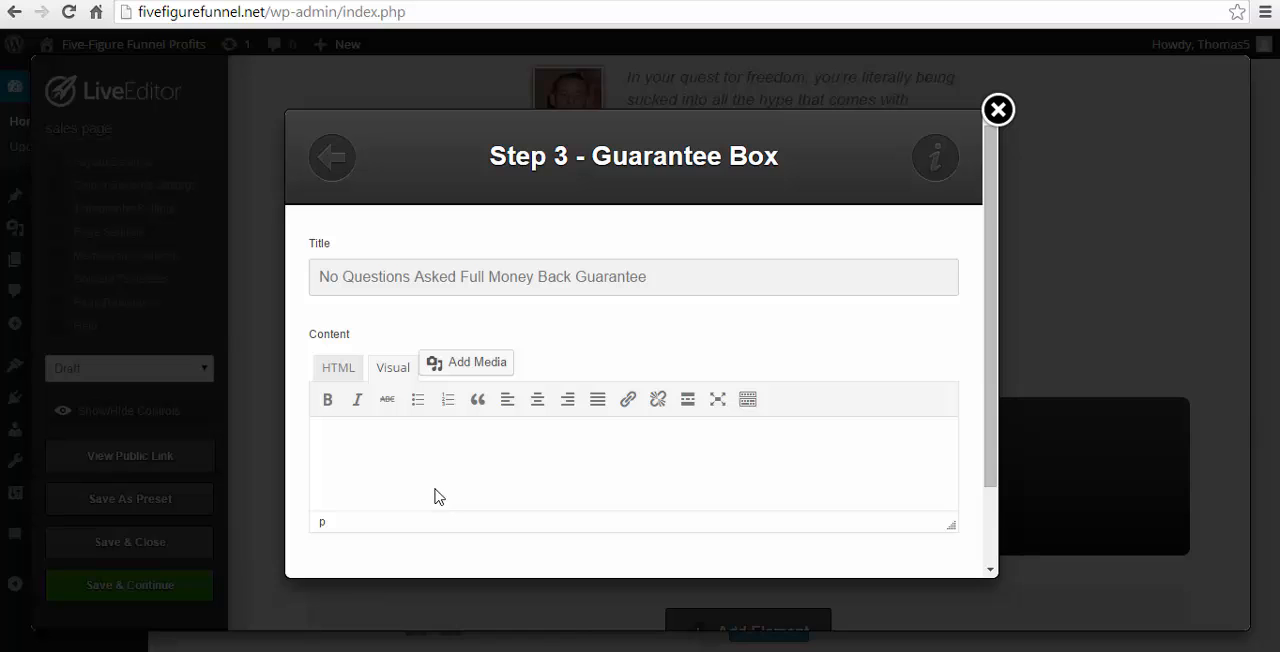
{"action": "key", "text": "ctrl+v"}
- Check the guarantee box's advanced styling options, leave them at their defaults and insert the box into the page
{"action": "scroll", "coordinate": [857, 434], "scroll_direction": "down", "scroll_amount": 2}
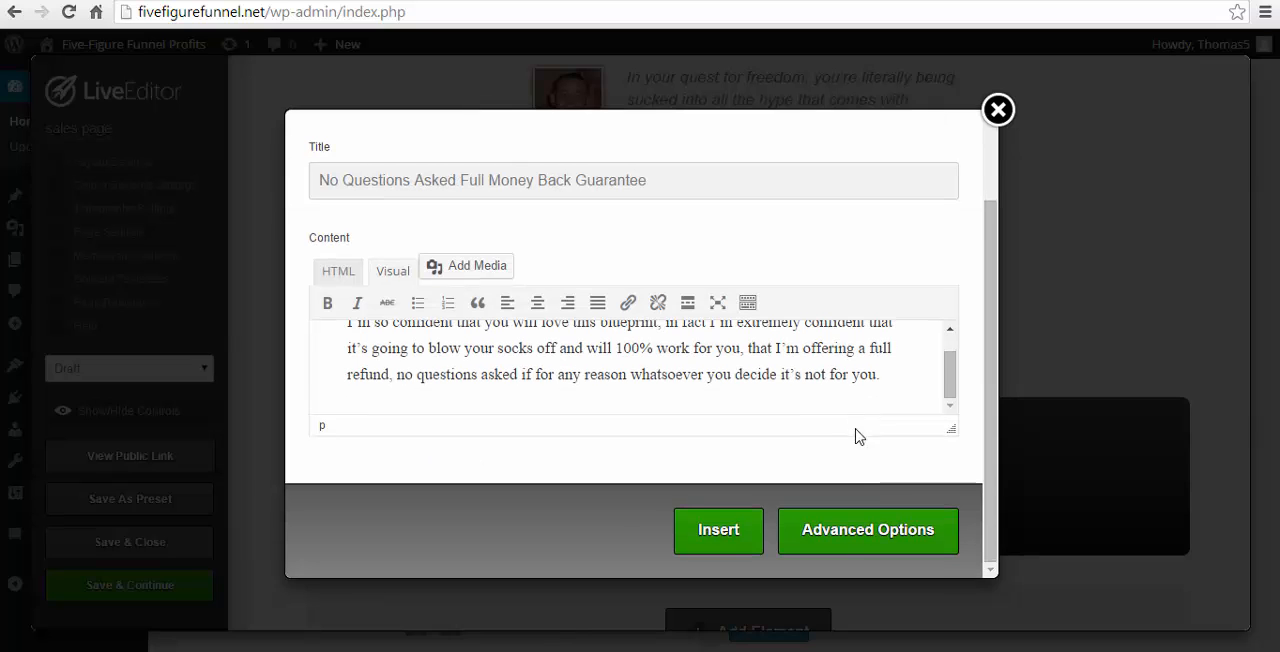
{"action": "left_click", "coordinate": [849, 537]}
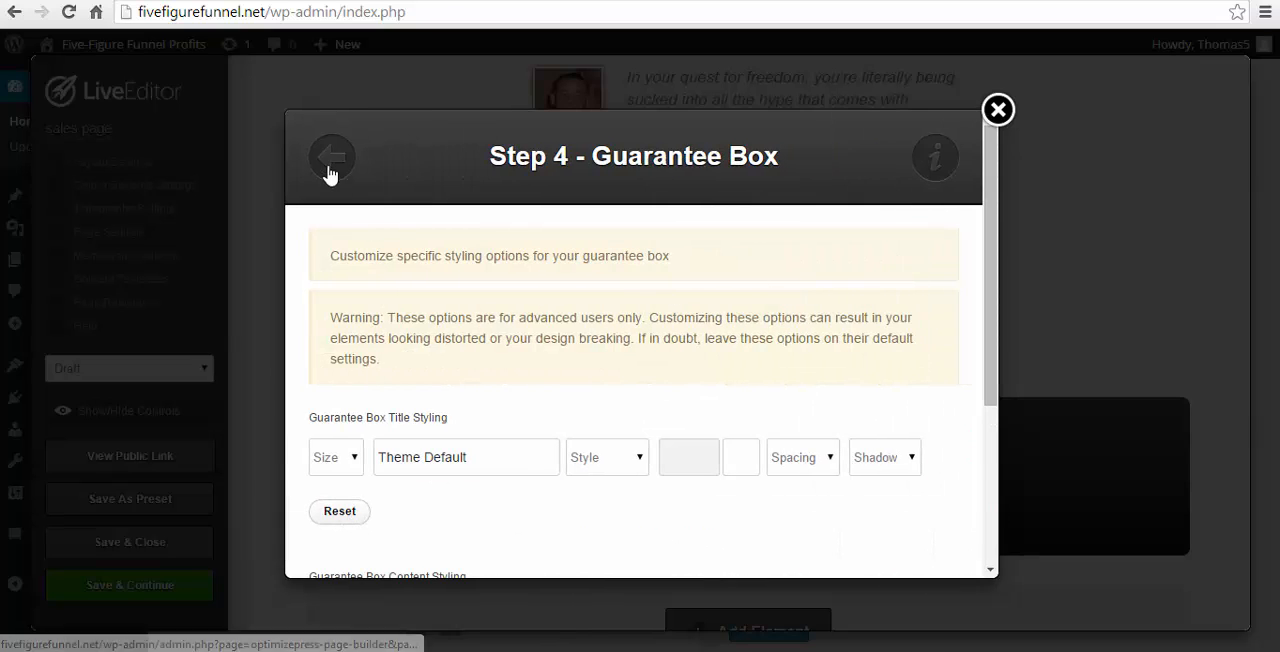
{"action": "left_click", "coordinate": [720, 537]}
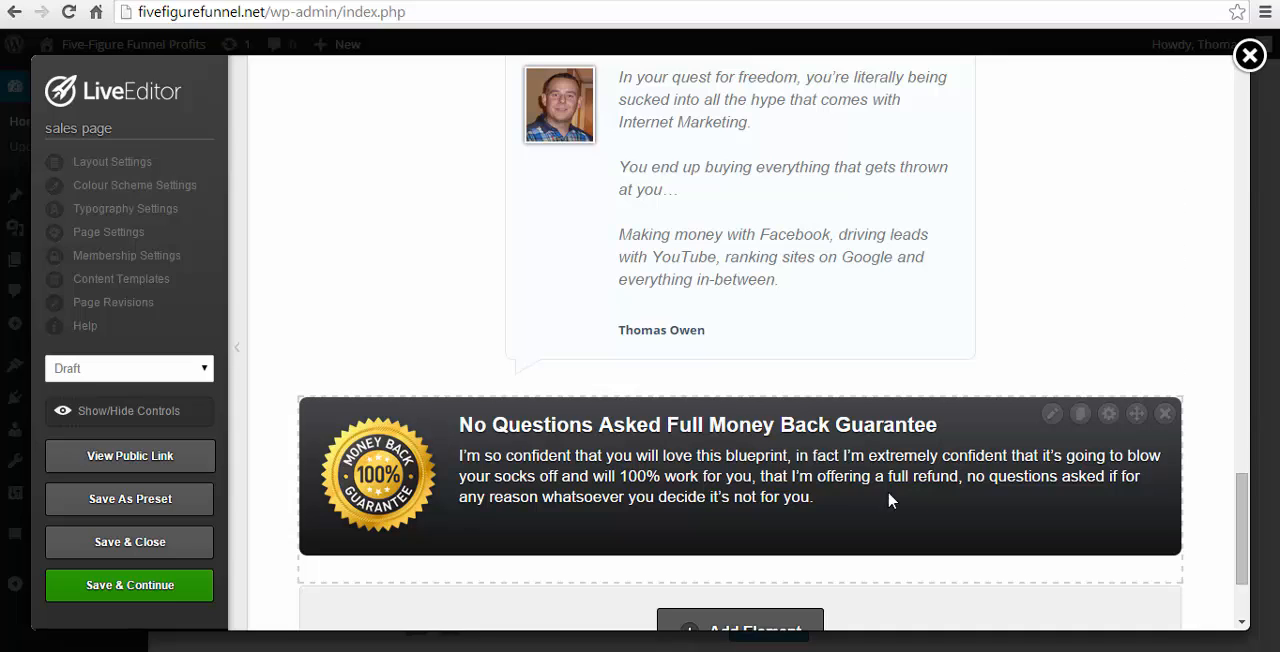
- Start a Custom HTML / Shortcode element below the Guarantee Box, ready to receive its content
{"action": "scroll", "coordinate": [820, 393], "scroll_direction": "down", "scroll_amount": 2}
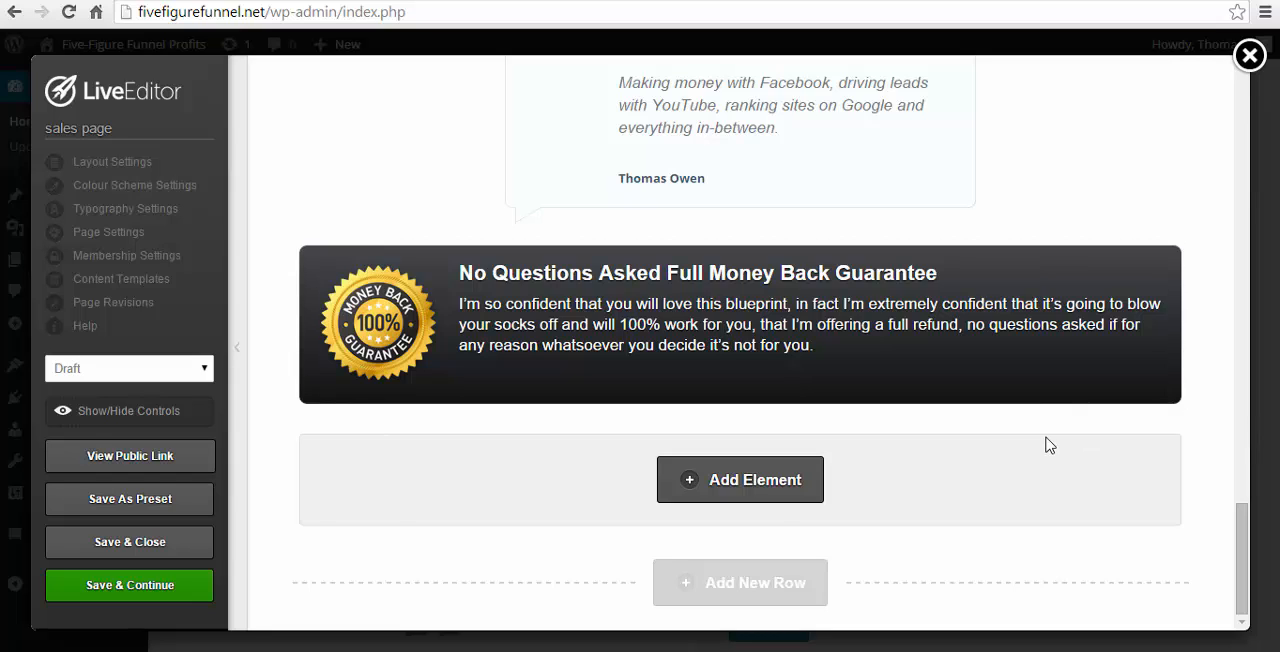
{"action": "left_click", "coordinate": [760, 480]}
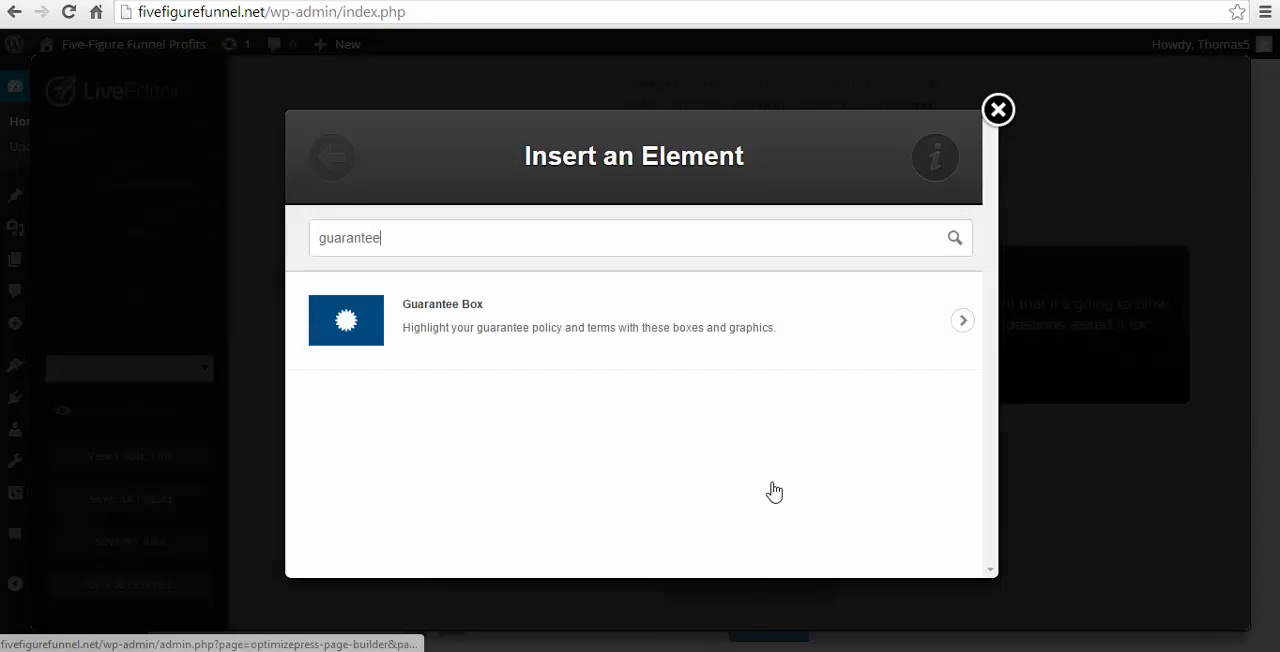
{"action": "key", "text": "ctrl+a"}
{"action": "key", "text": "BackSpace"}
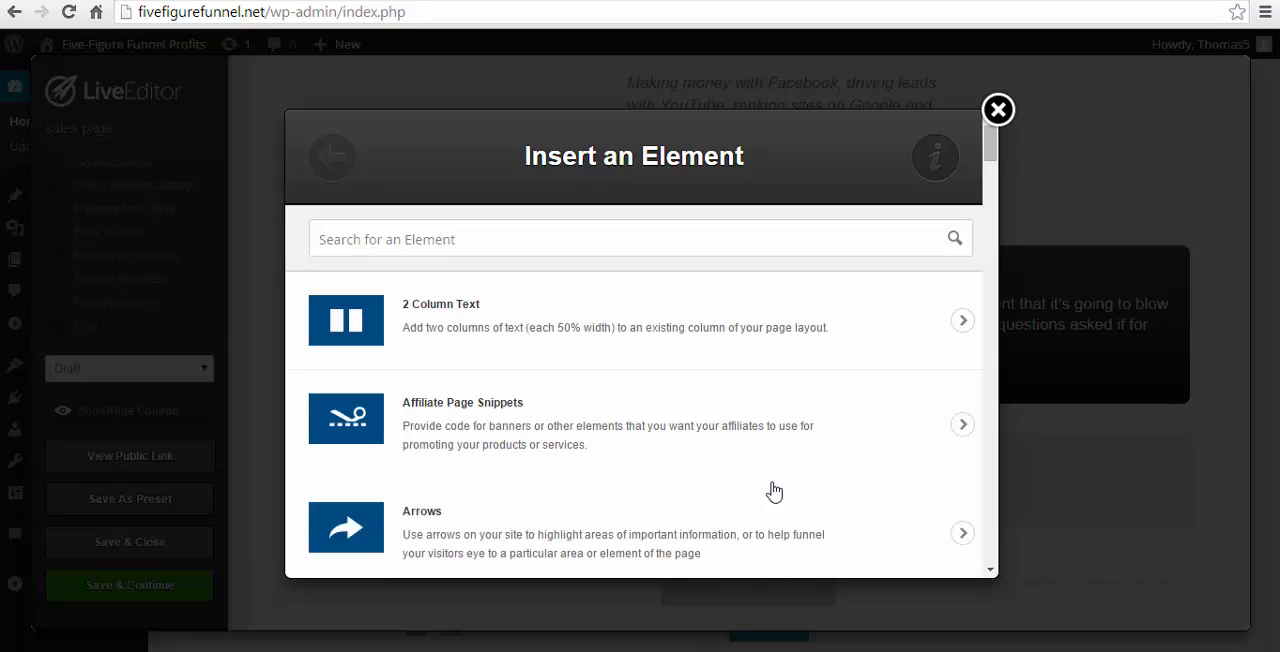
{"action": "type", "text": "html"}
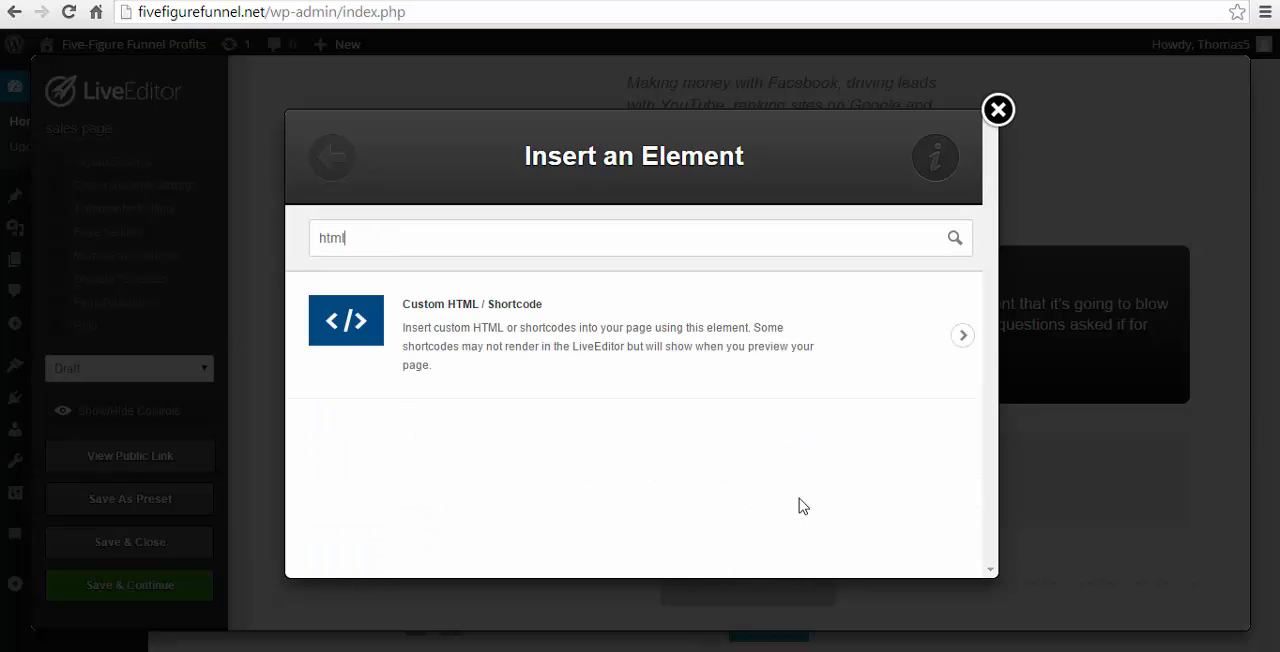
{"action": "left_click", "coordinate": [465, 333]}
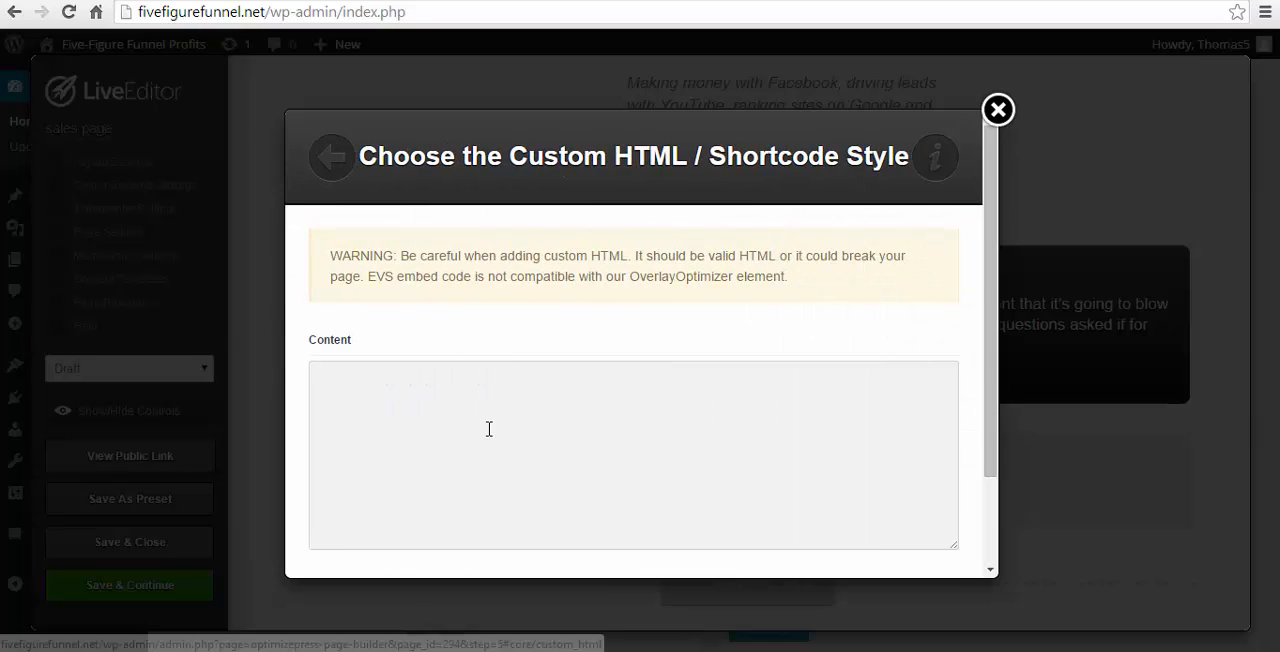
{"action": "left_click", "coordinate": [485, 429]}
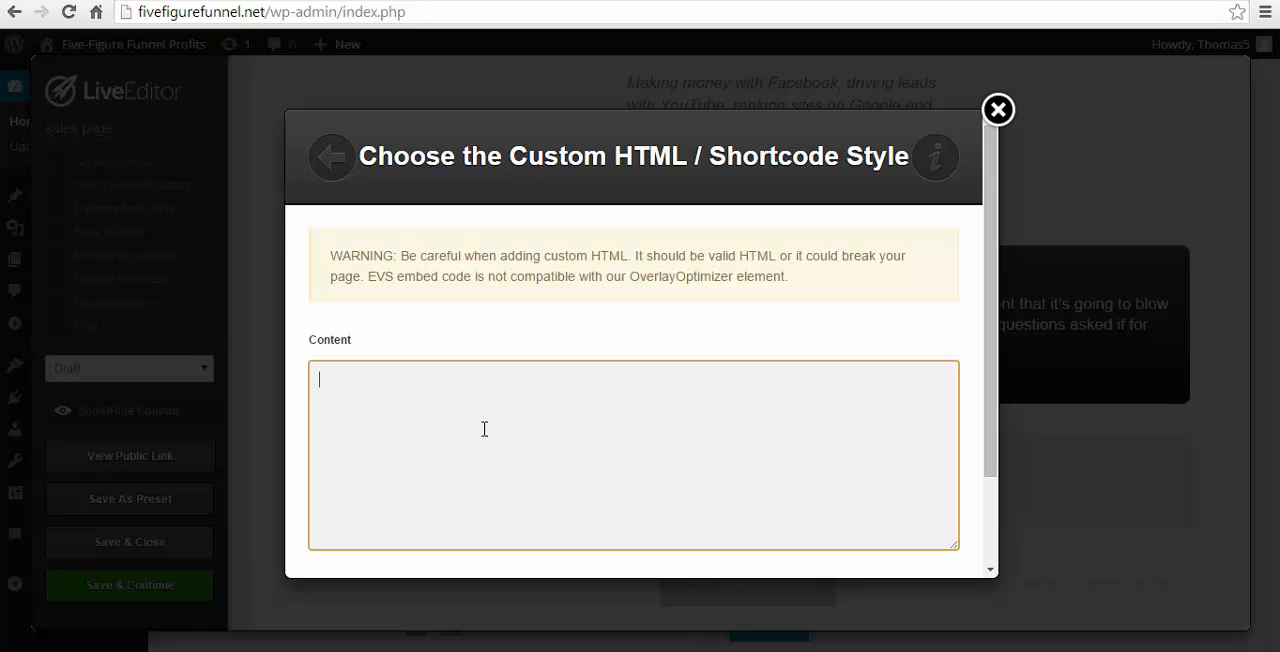
- Switch to the JVZoo sellers page, open the Five-Figure Funnel Profits buy buttons and select the Five-Figure Funnel Profits sales funnel
{"action": "left_click", "coordinate": [452, 0]}
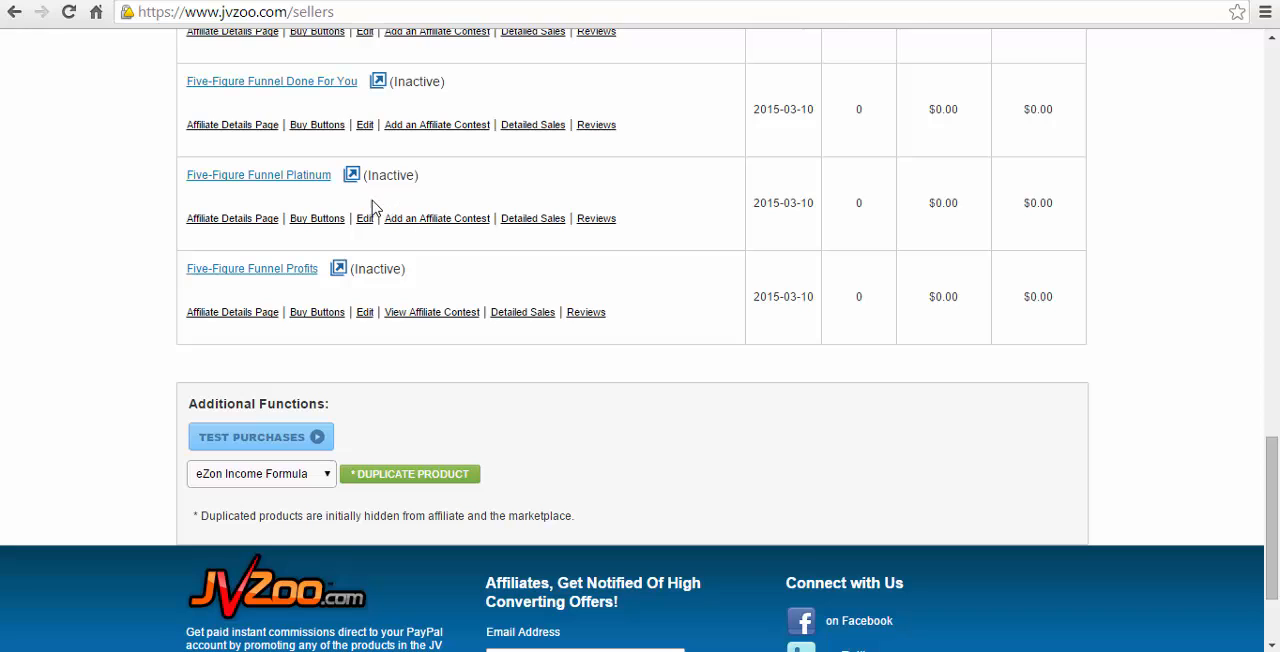
{"action": "scroll", "coordinate": [402, 230], "scroll_direction": "up", "scroll_amount": 1}
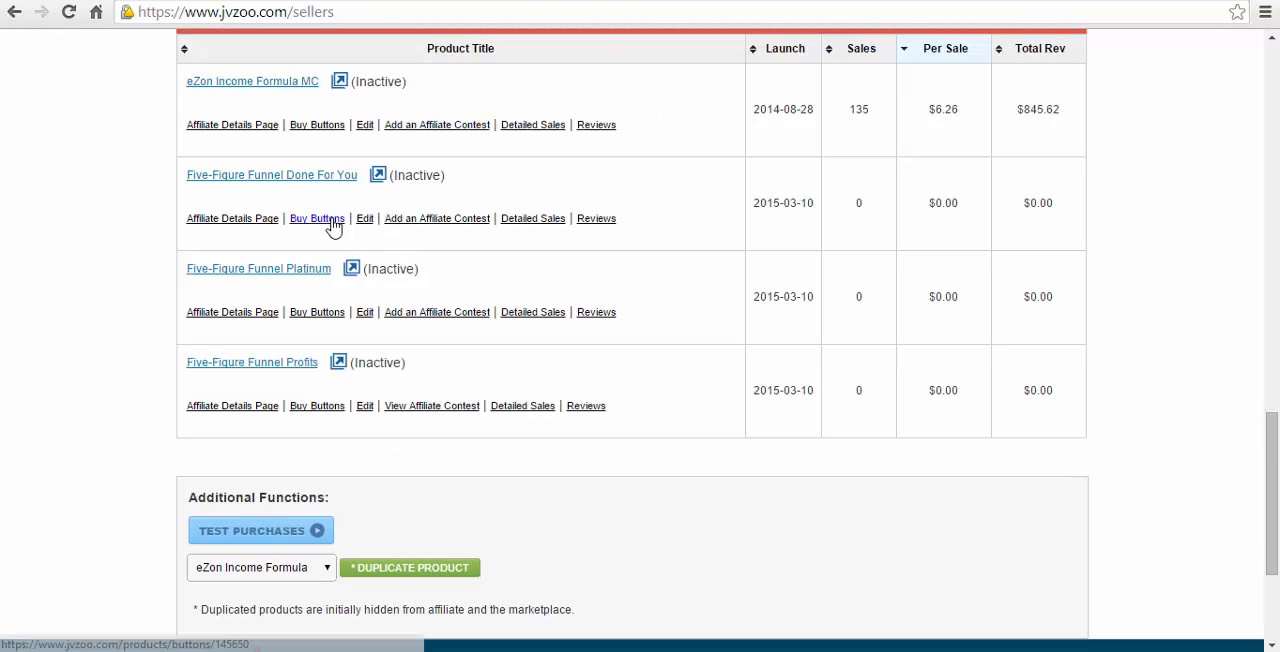
{"action": "scroll", "coordinate": [333, 229], "scroll_direction": "down", "scroll_amount": 1}
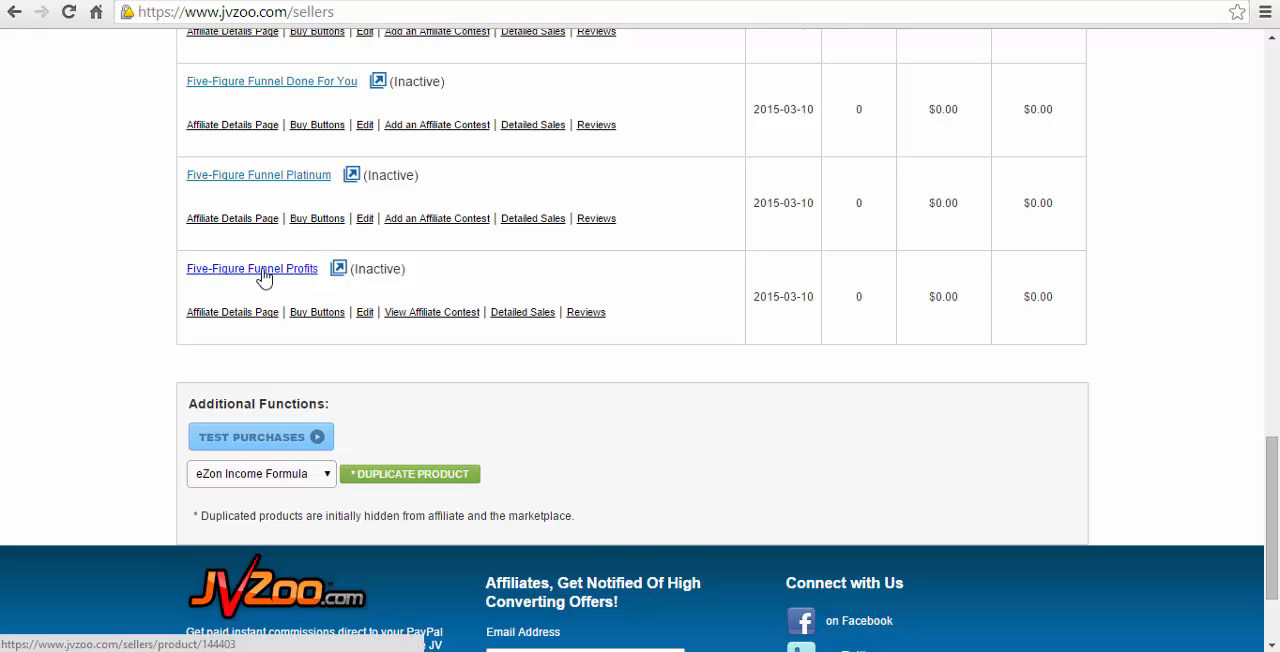
{"action": "left_click", "coordinate": [318, 313]}
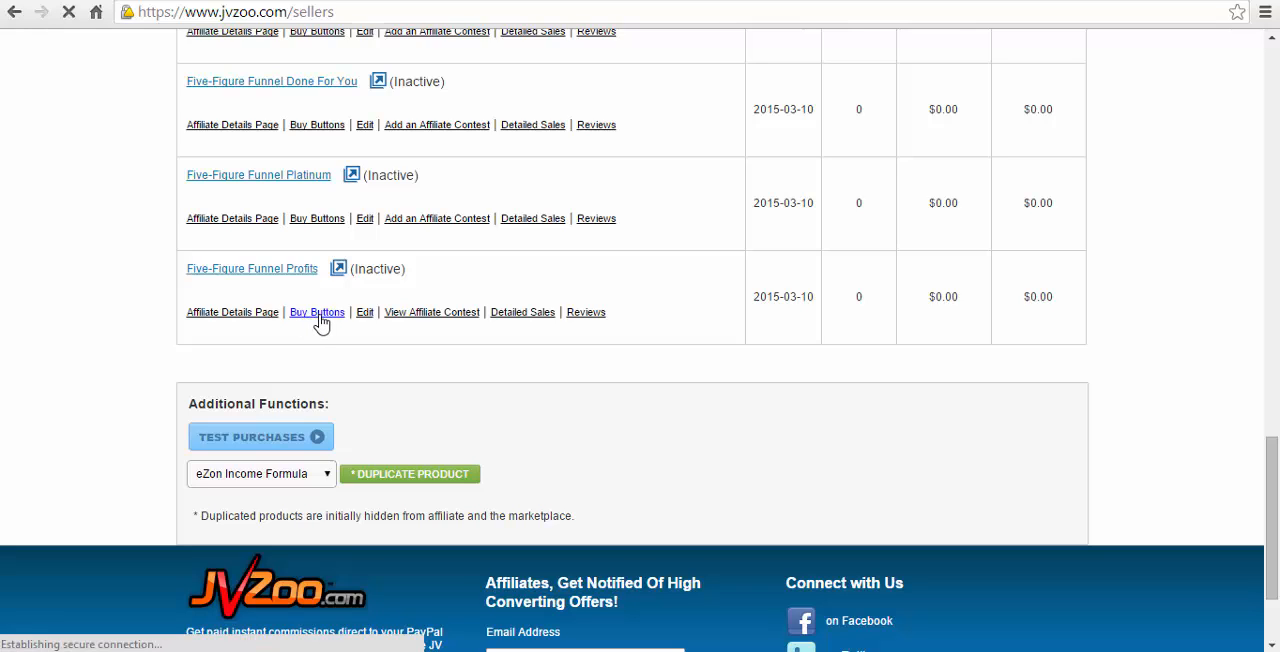
{"action": "left_click", "coordinate": [437, 337]}
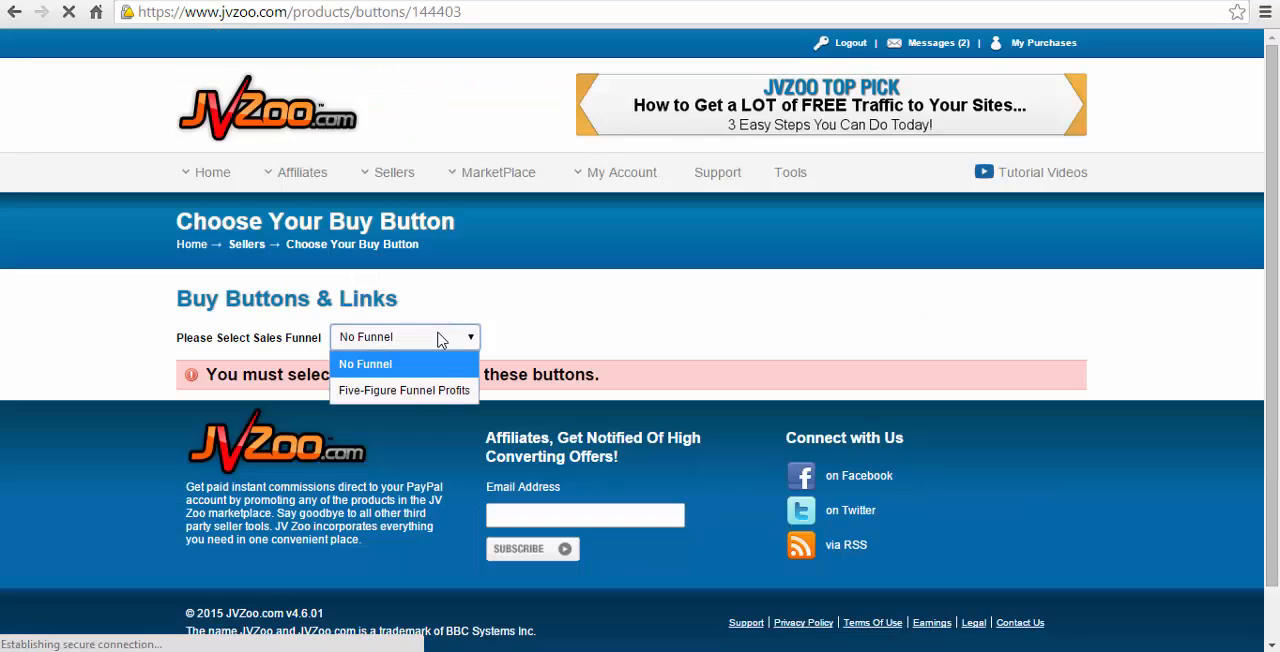
{"action": "left_click", "coordinate": [412, 391]}
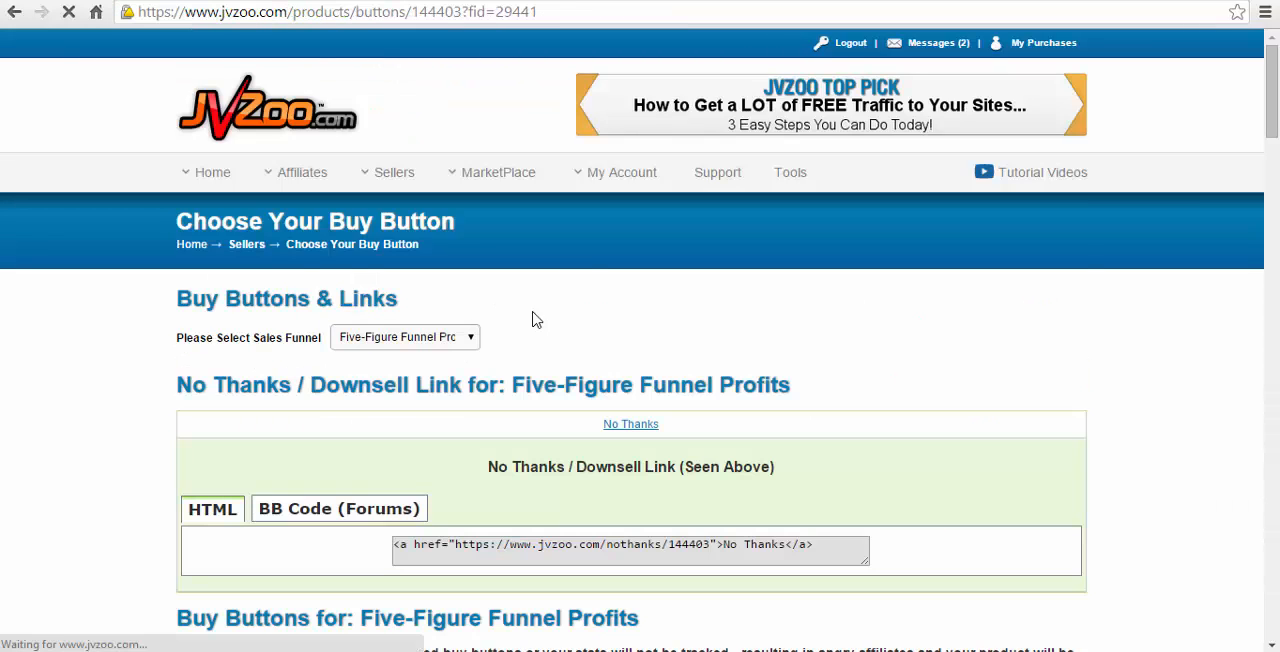
- Browse the hosted buy button designs and copy the HTML code of Button #6
{"action": "scroll", "coordinate": [570, 320], "scroll_direction": "down", "scroll_amount": 3}
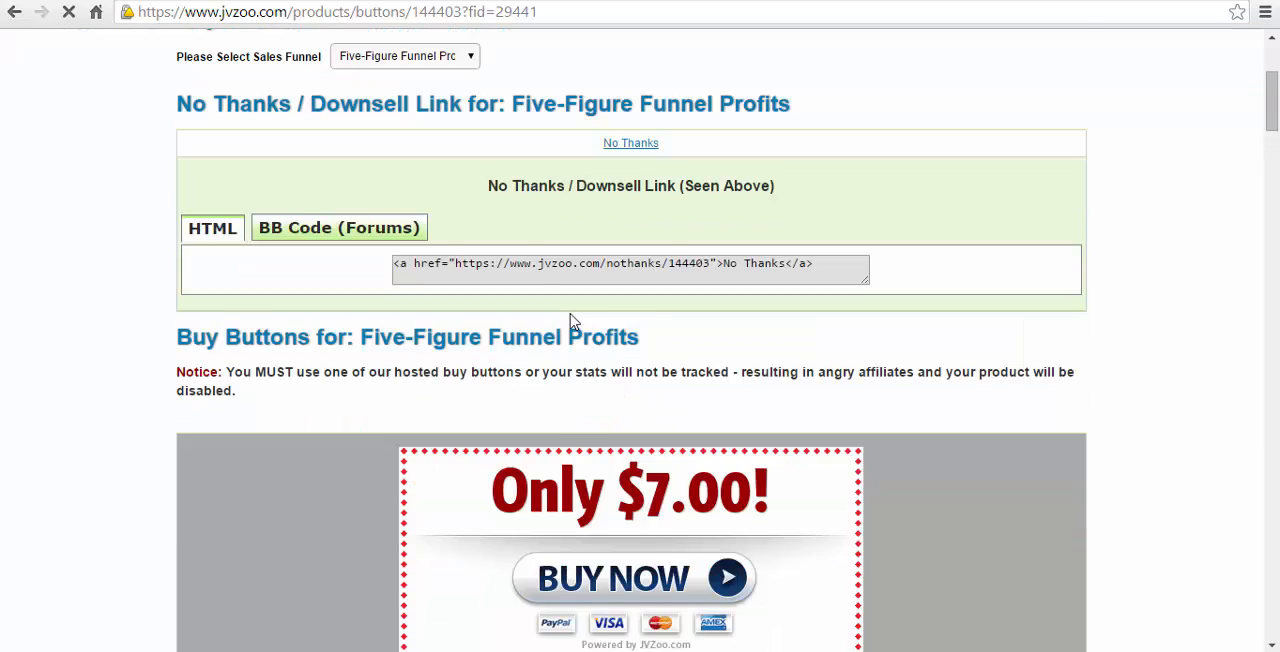
{"action": "scroll", "coordinate": [570, 320], "scroll_direction": "down", "scroll_amount": 10}
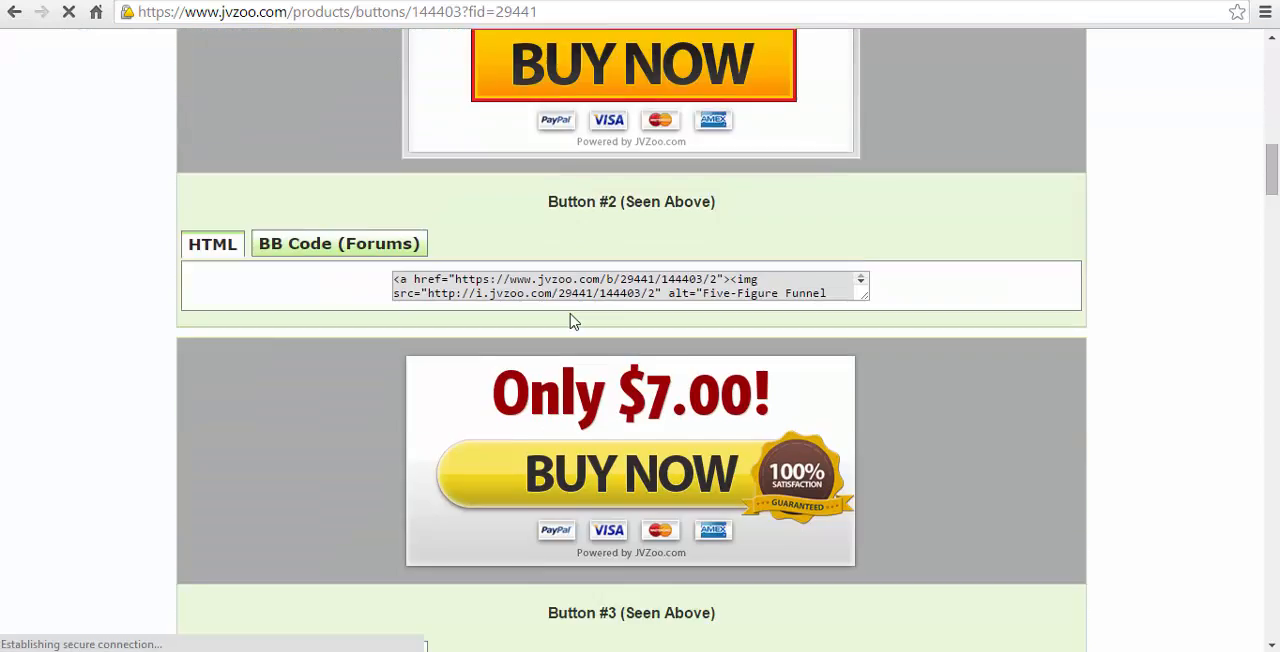
{"action": "scroll", "coordinate": [570, 320], "scroll_direction": "down", "scroll_amount": 12}
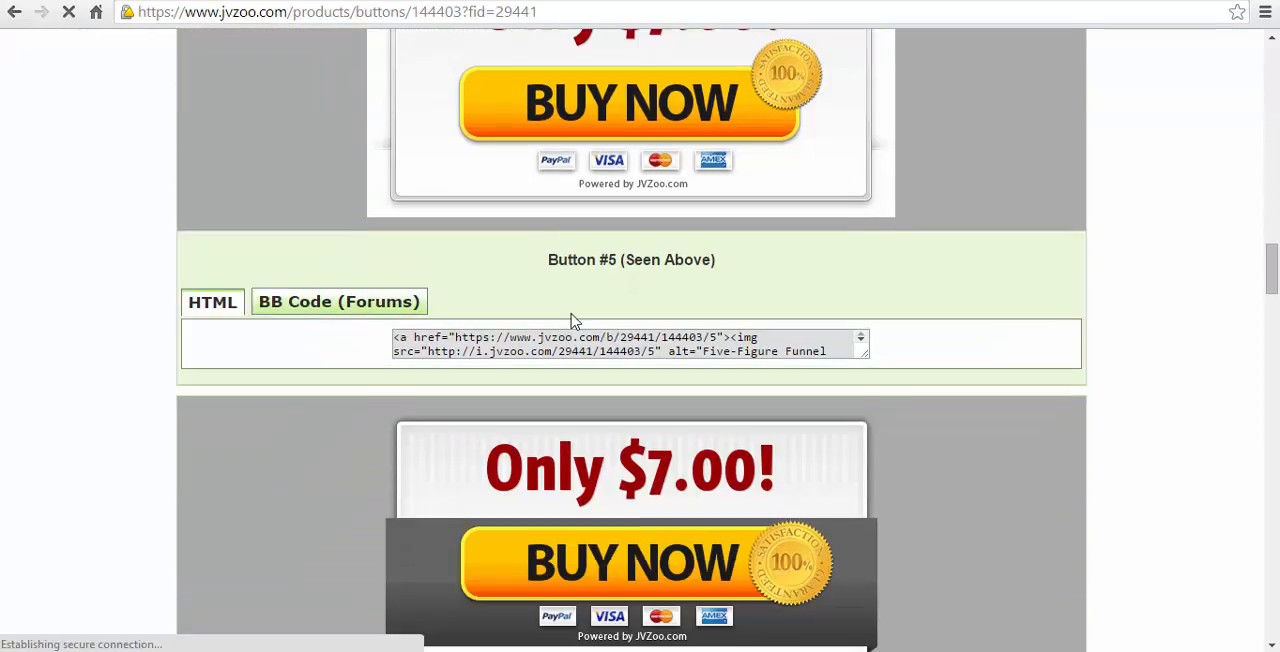
{"action": "scroll", "coordinate": [572, 320], "scroll_direction": "down", "scroll_amount": 3}
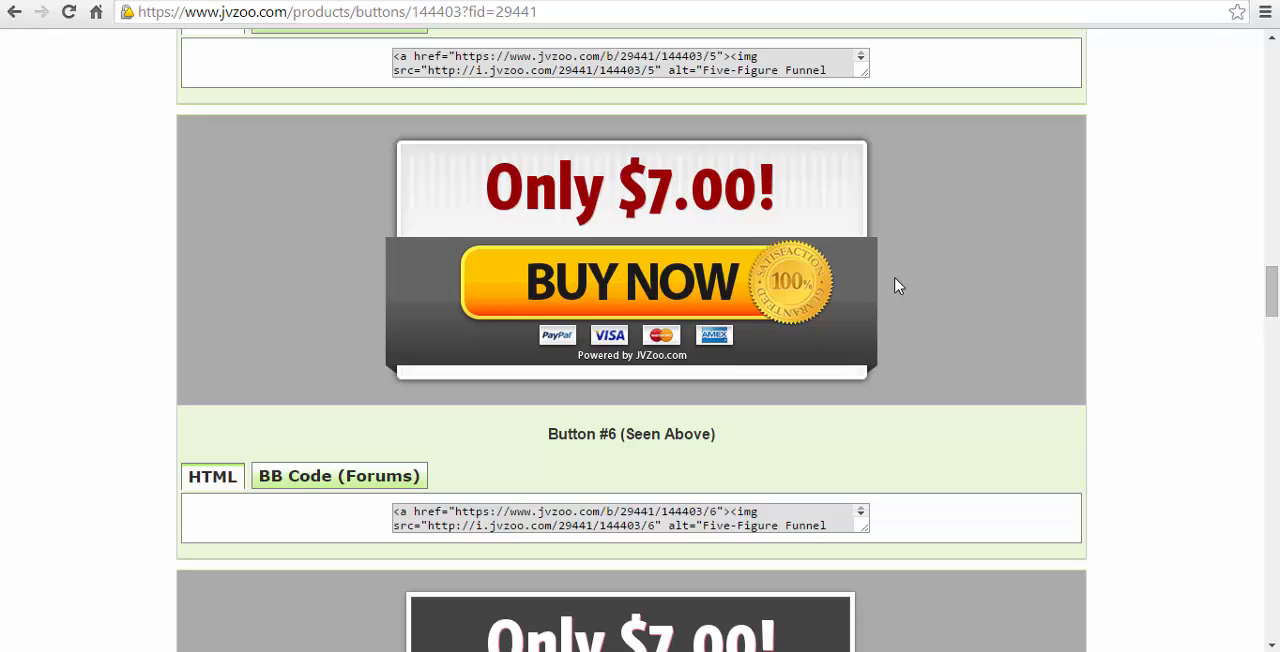
{"action": "left_click", "coordinate": [493, 519]}
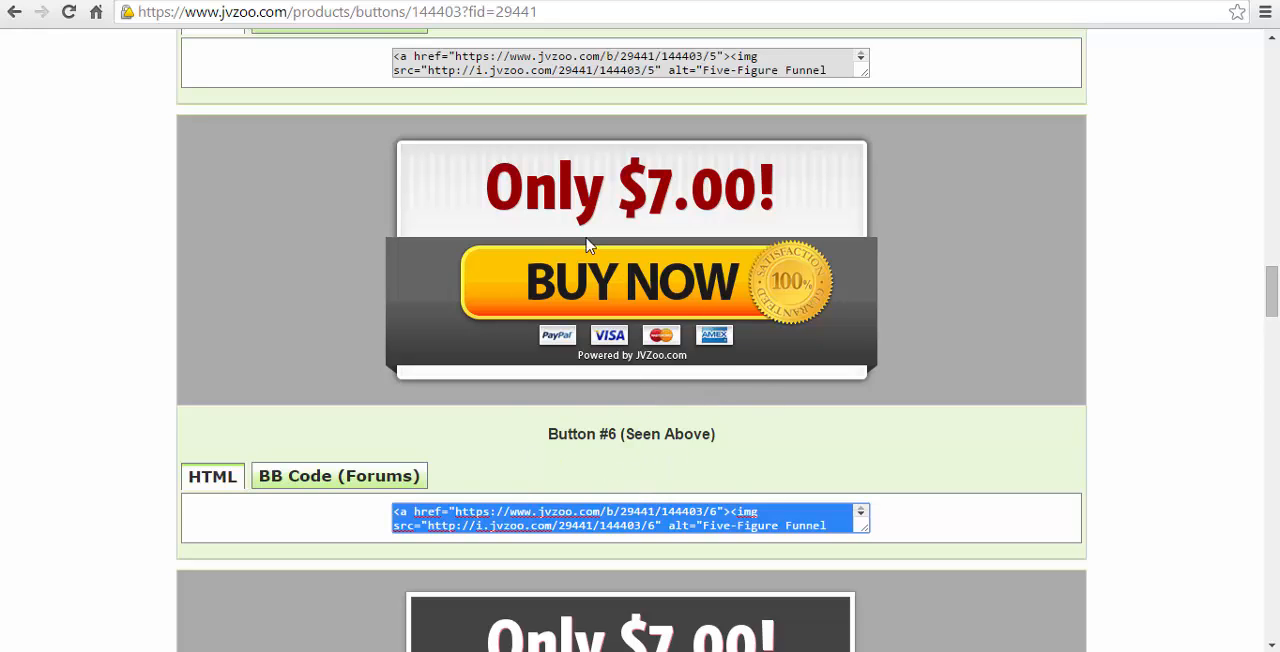
{"action": "left_click_drag", "start_coordinate": [304, 181], "coordinate": [906, 321]}
{"action": "left_click", "coordinate": [1006, 321]}
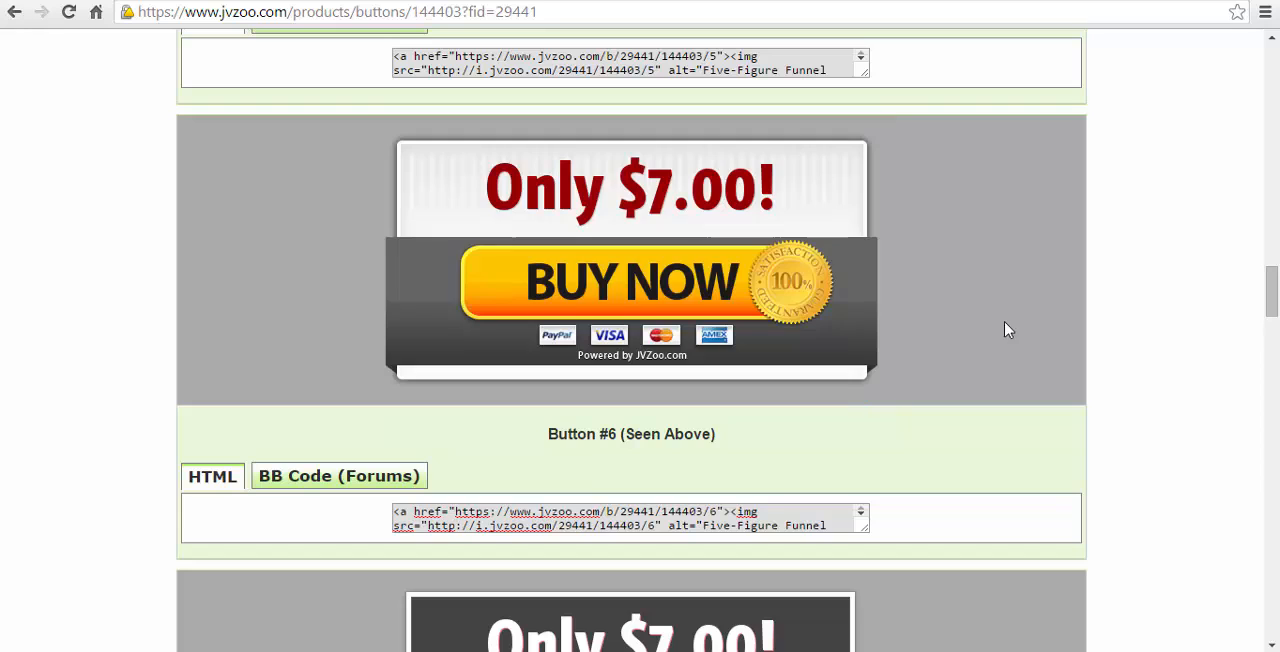
{"action": "left_click", "coordinate": [581, 515]}
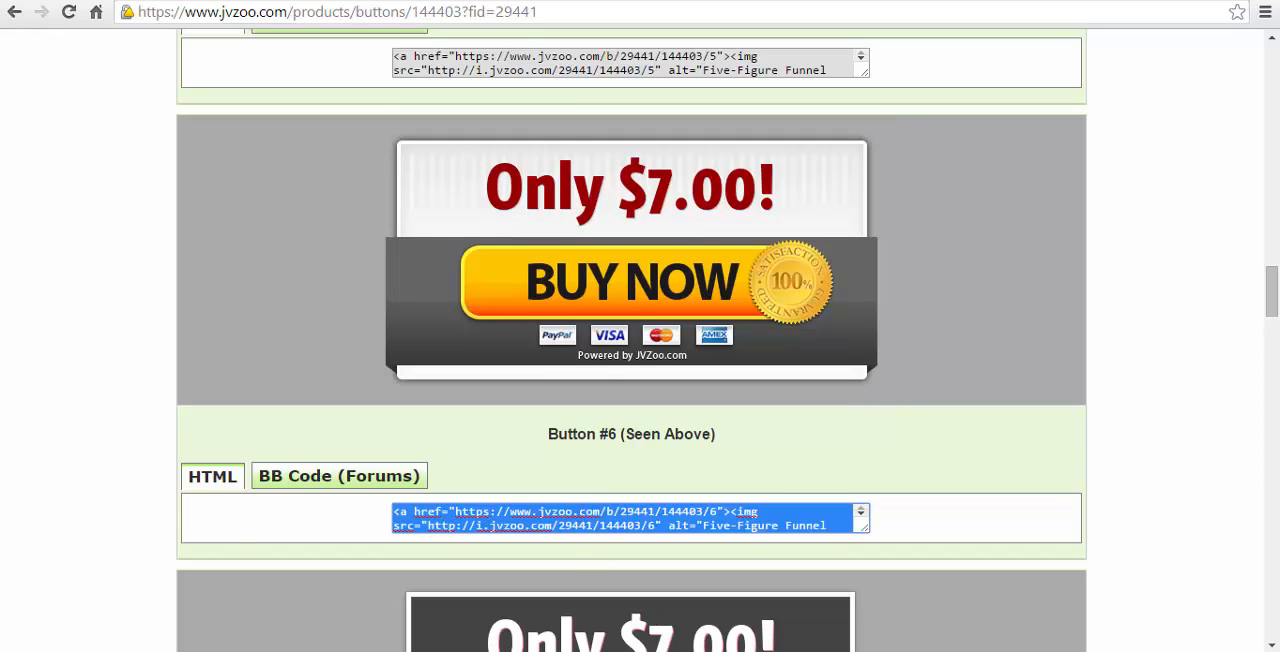
- Return to the LiveEditor, paste the Button #6 code as the Custom HTML content and insert the element into the page
{"action": "key", "text": "ctrl+Tab"}
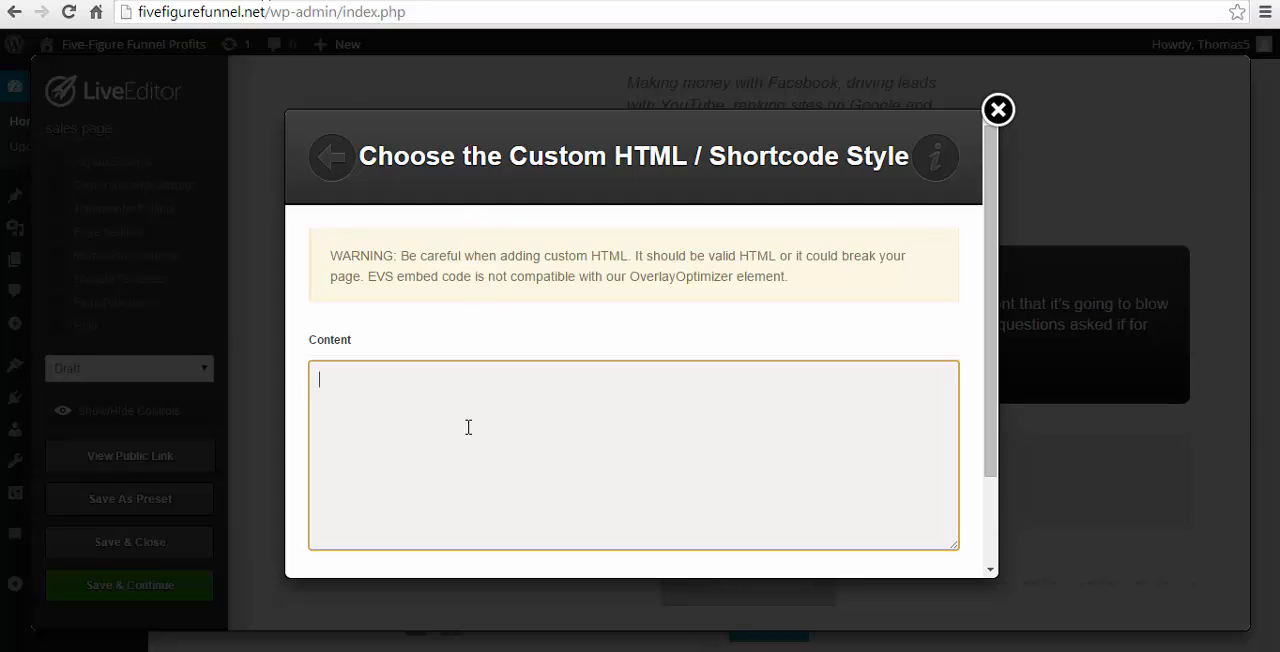
{"action": "type", "text": "<a href=\"https://www.jvzoo.com/b/29441/144403/6\"><img src=\"http://i.jvzoo.com/29441/144403/6\" alt=\"Five-Figure Funnel Profits\" border=\"0\" /></a>"}
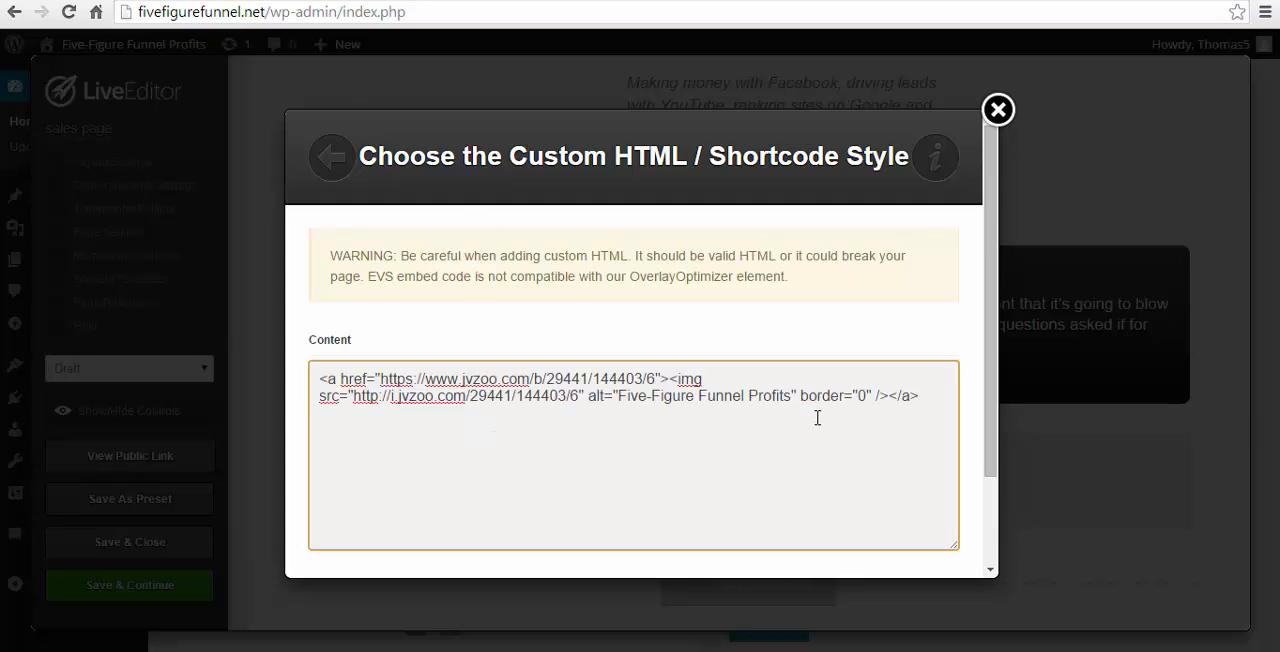
{"action": "scroll", "coordinate": [817, 418], "scroll_direction": "down", "scroll_amount": 2}
{"action": "left_click", "coordinate": [891, 535]}
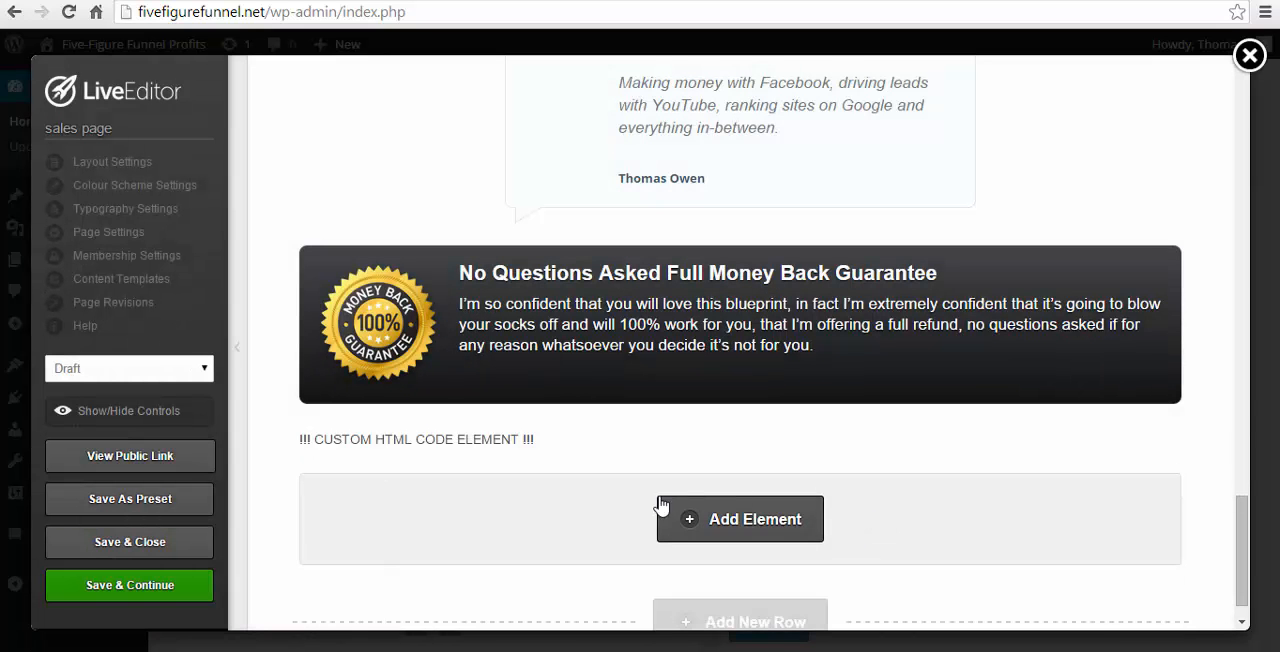
- Edit the custom HTML element below the guarantee box, wrap the buy button code in center tags and update it
{"action": "scroll", "coordinate": [661, 507], "scroll_direction": "down", "scroll_amount": 1}
{"action": "scroll", "coordinate": [782, 424], "scroll_direction": "down", "scroll_amount": 1}
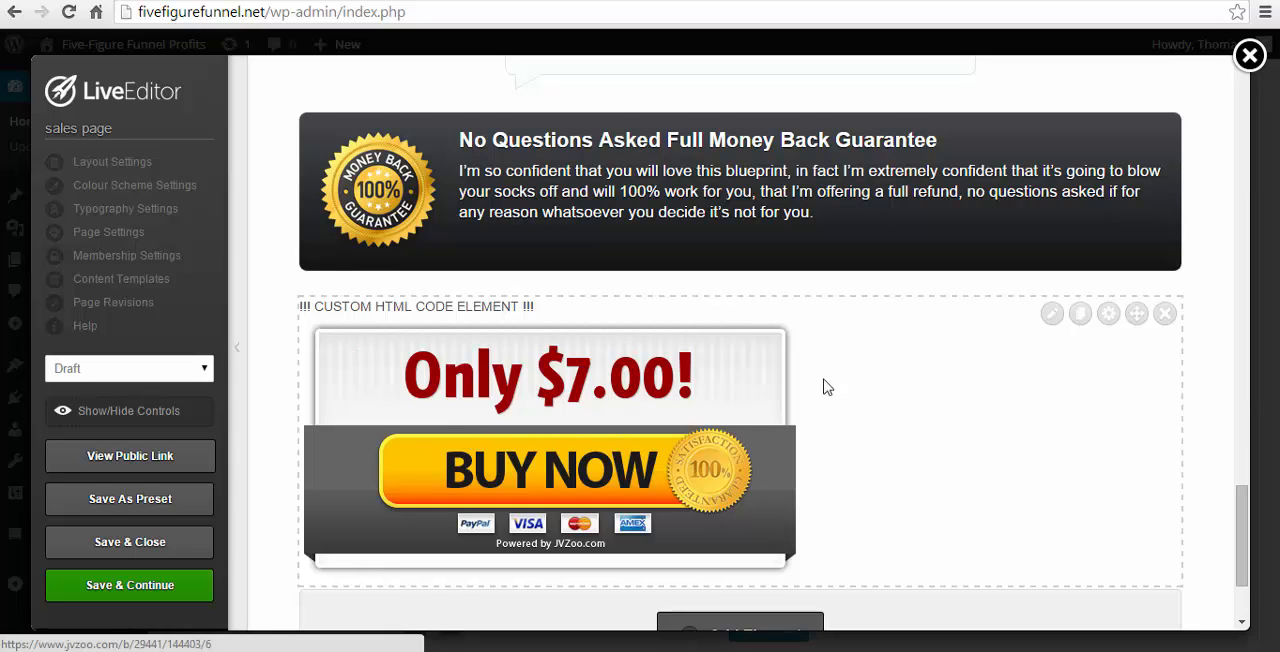
{"action": "left_click", "coordinate": [1052, 315]}
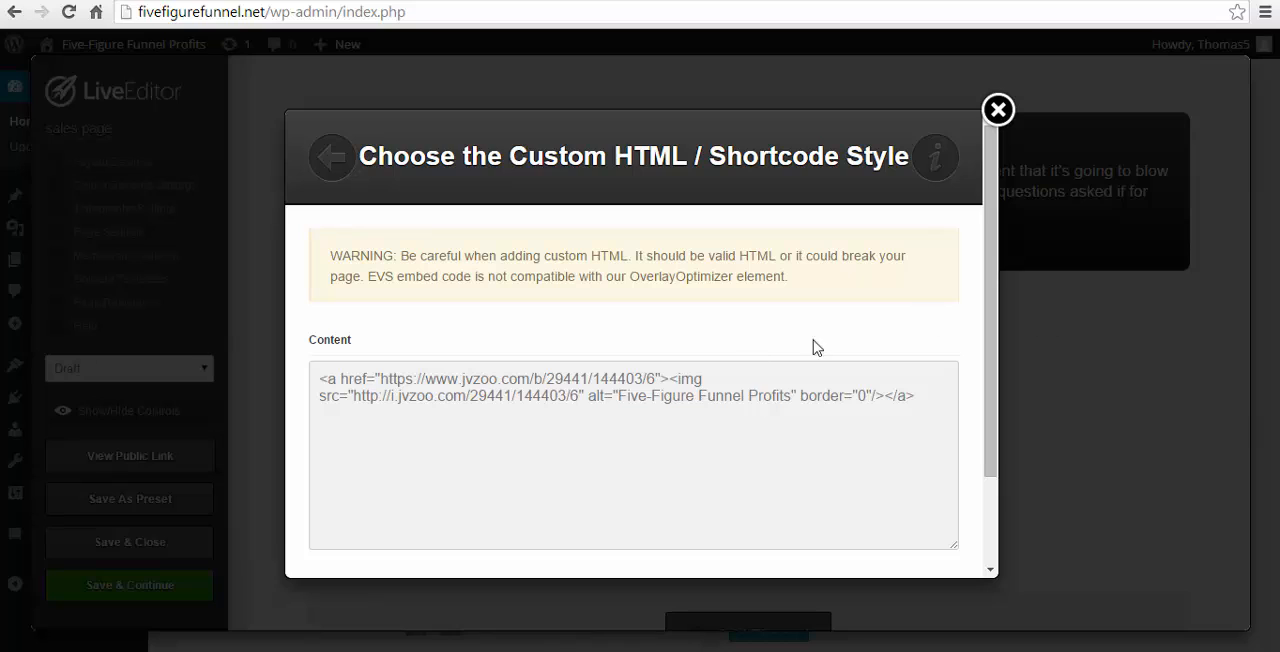
{"action": "left_click", "coordinate": [579, 456]}
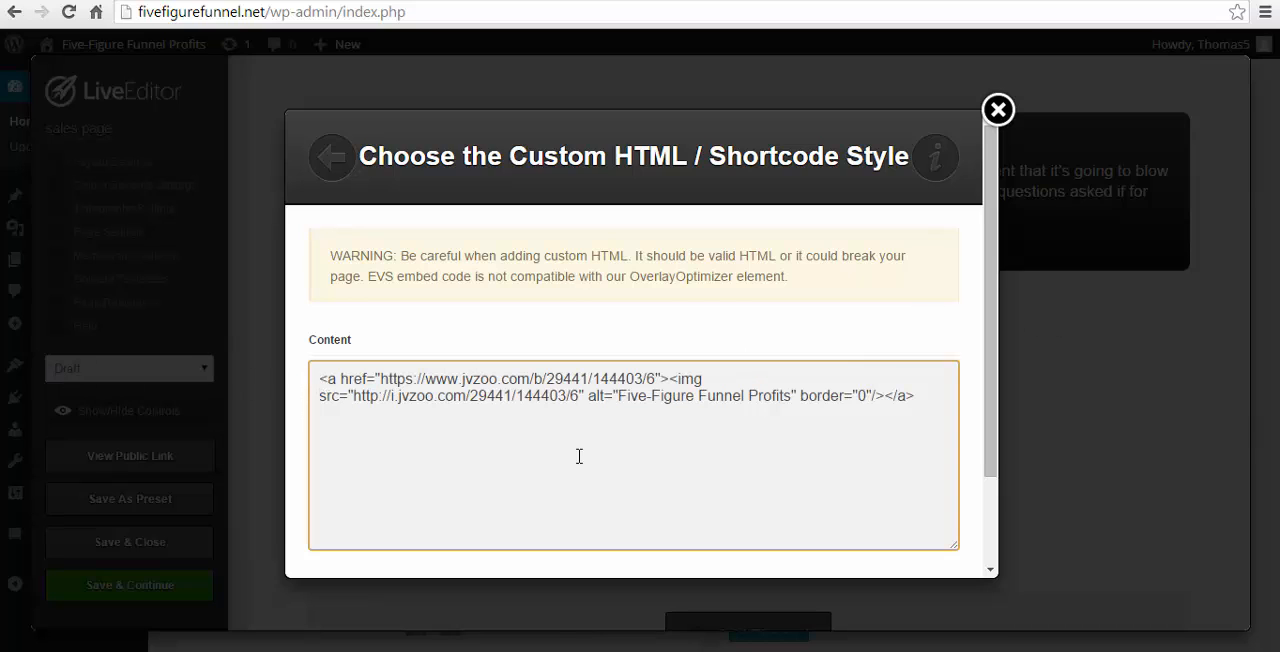
{"action": "type", "text": "<c"}
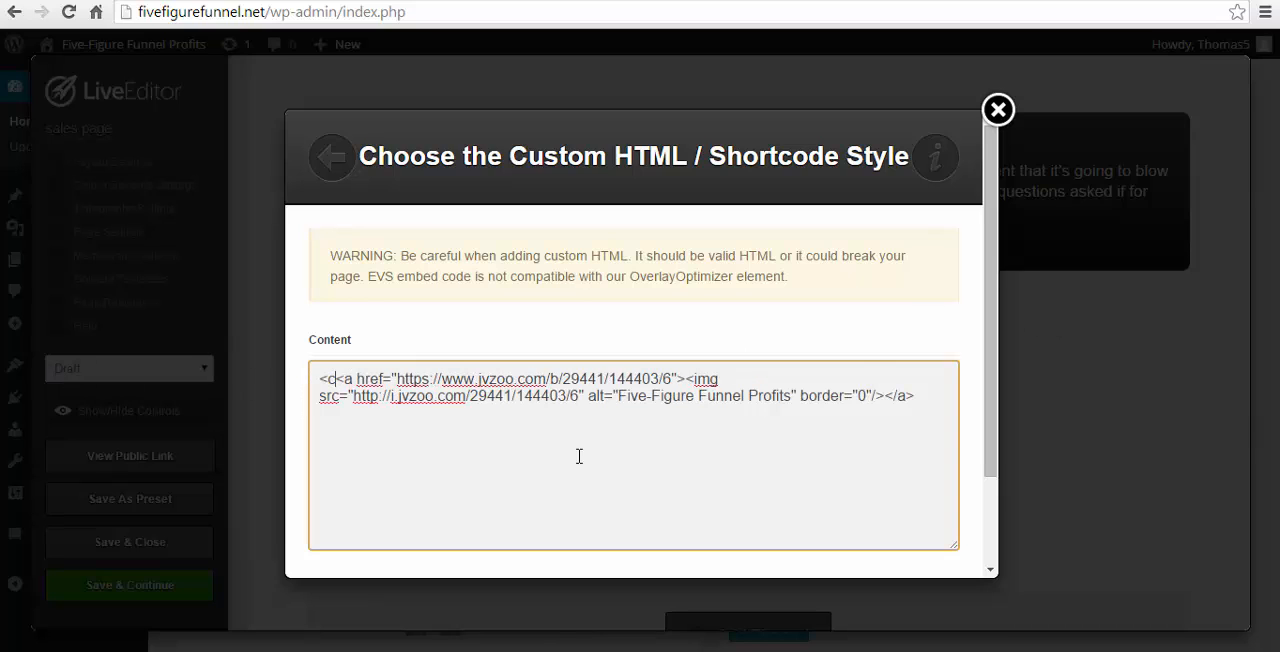
{"action": "type", "text": "enter"}
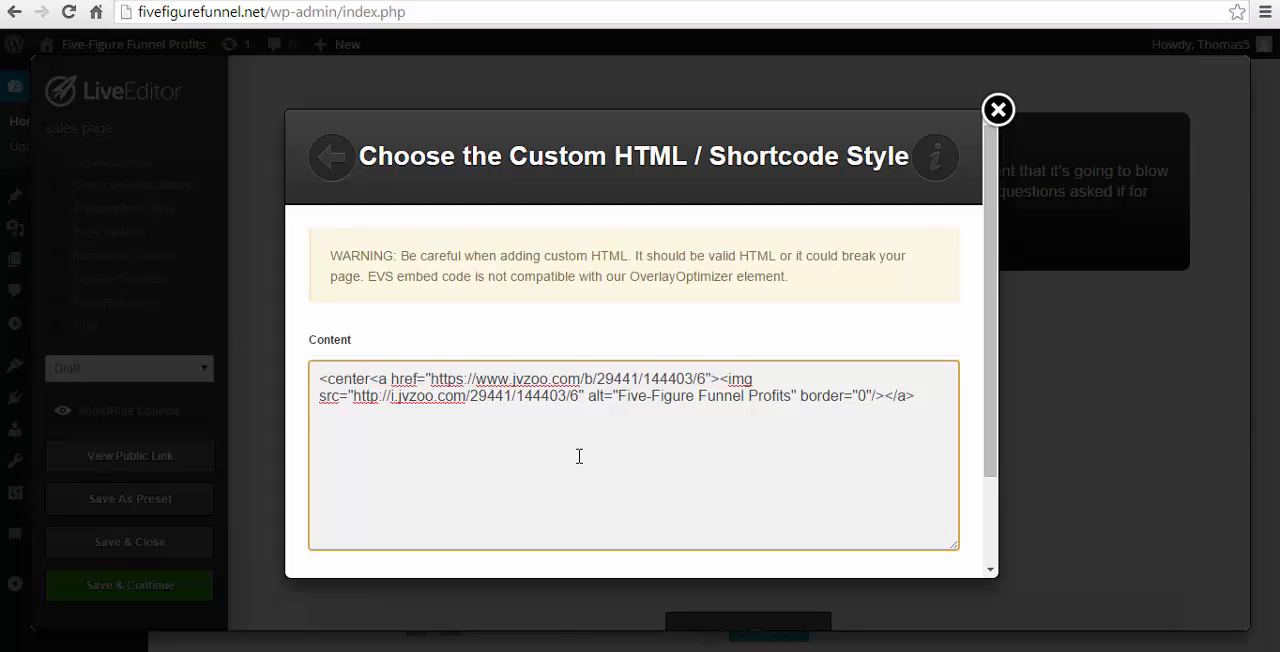
{"action": "type", "text": "?"}
{"action": "key", "text": "BackSpace"}
{"action": "type", "text": ">"}
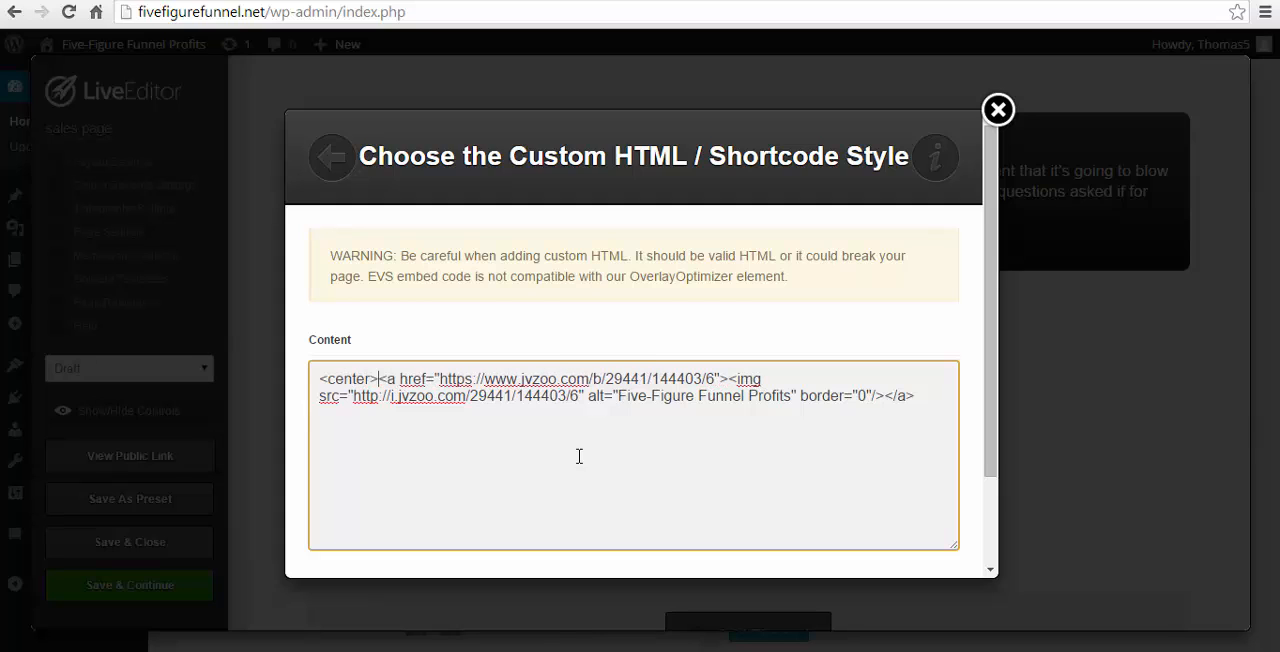
{"action": "type", "text": " </"}
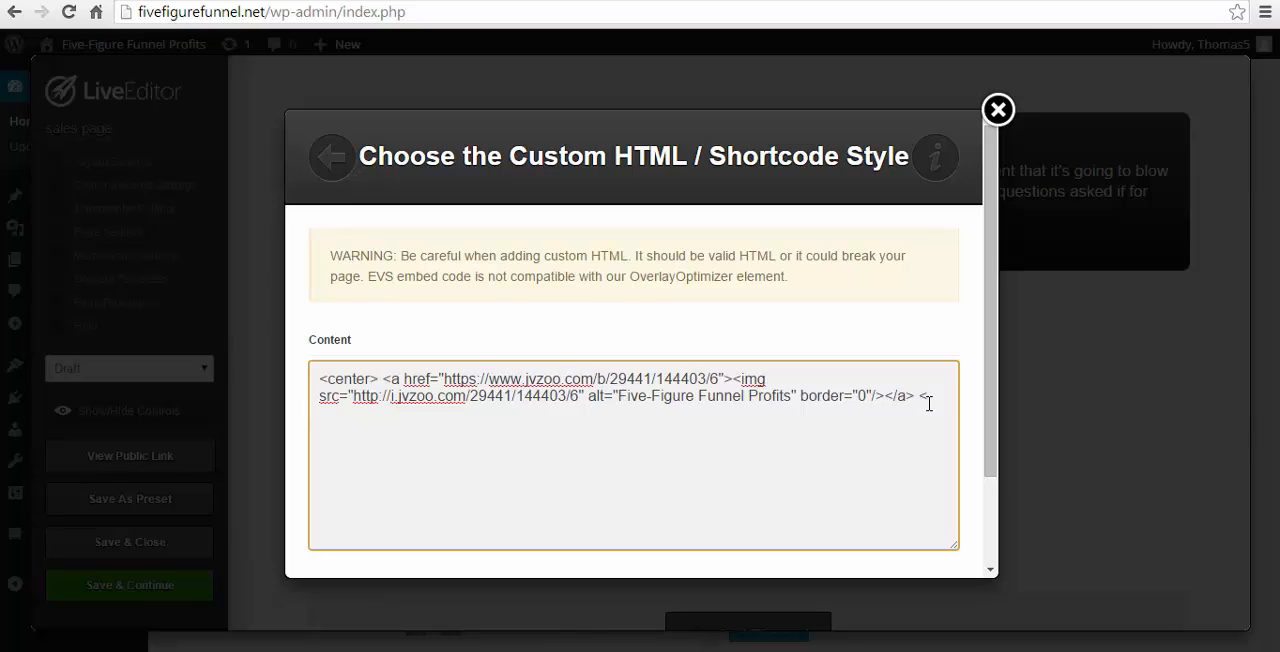
{"action": "type", "text": "center>"}
{"action": "scroll", "coordinate": [946, 414], "scroll_direction": "down", "scroll_amount": 3}
{"action": "left_click", "coordinate": [924, 530]}
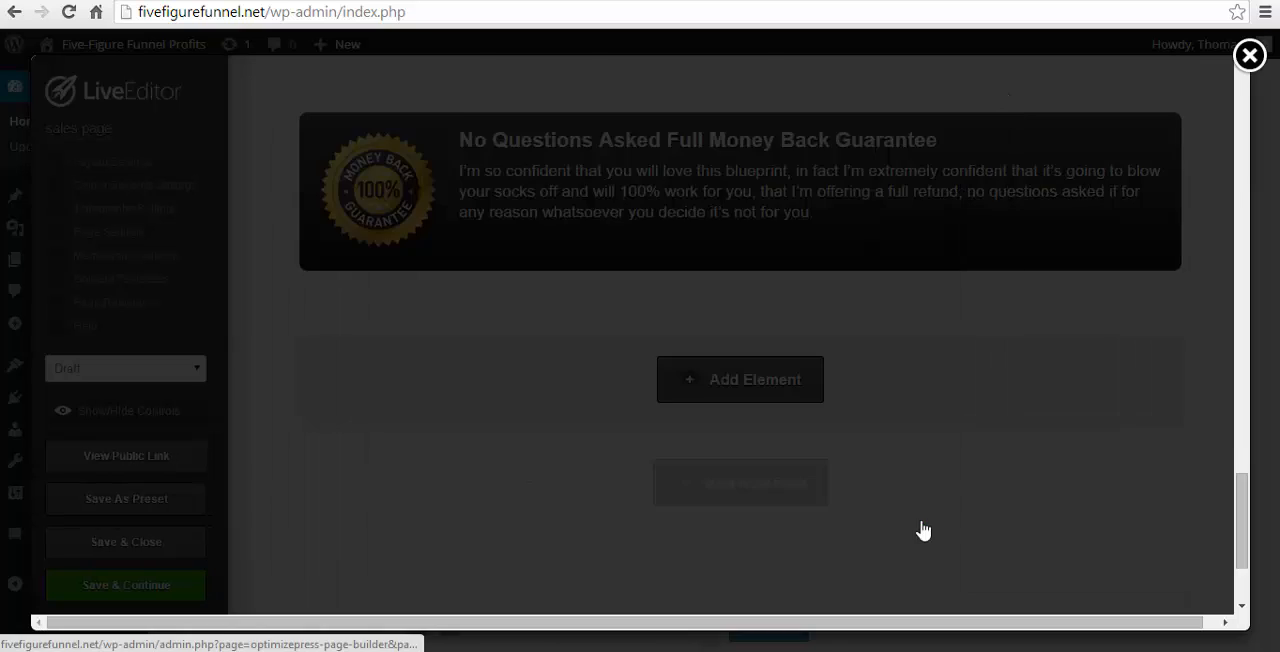
- Review the sales page from the income proof and author introduction through the feature box, testimonial and guarantee to the buy button
{"action": "scroll", "coordinate": [925, 526], "scroll_direction": "down", "scroll_amount": 3}
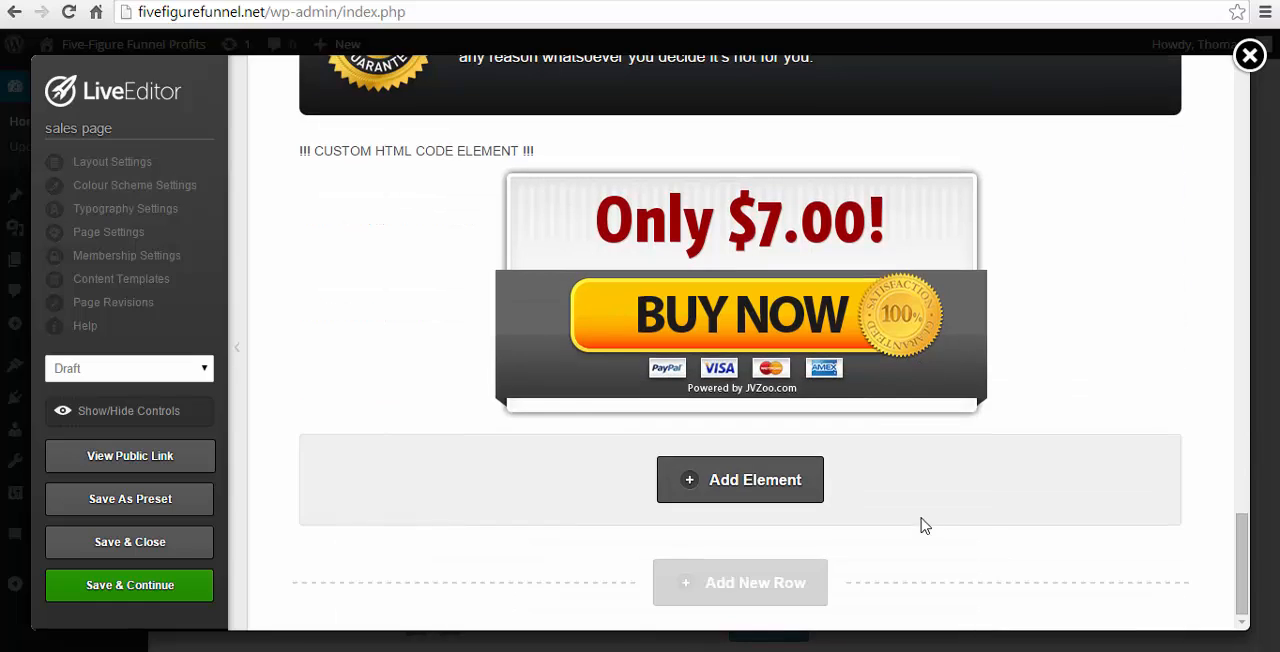
{"action": "scroll", "coordinate": [900, 509], "scroll_direction": "up", "scroll_amount": 2}
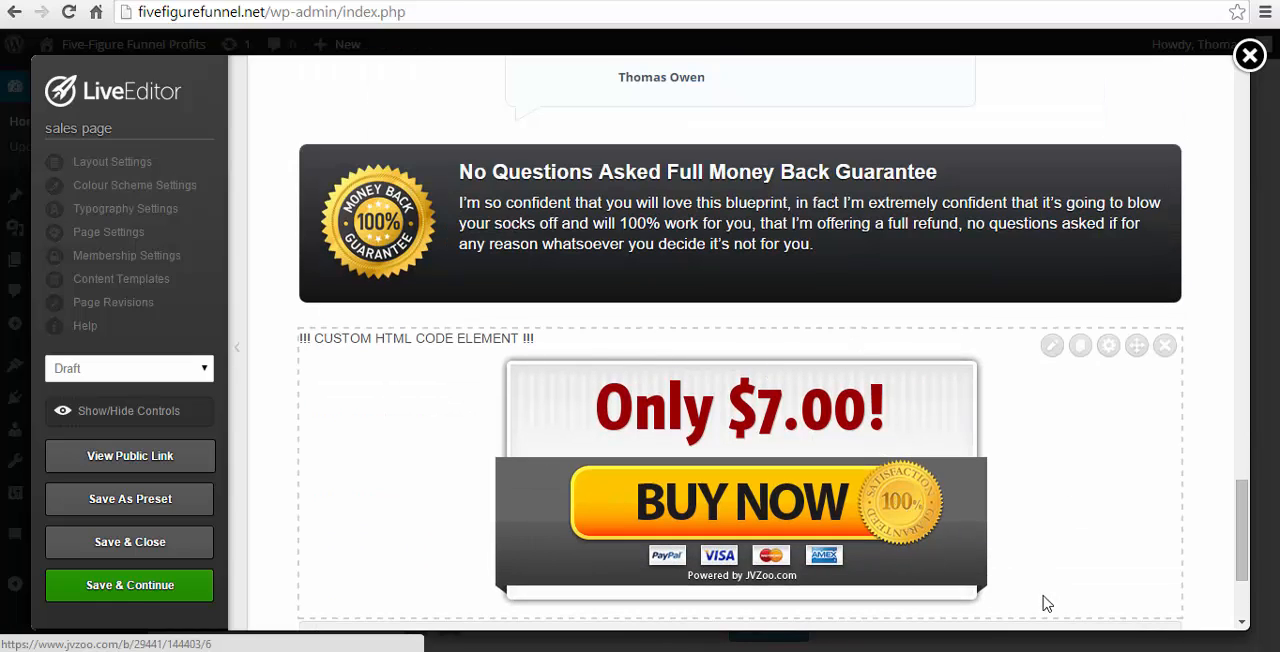
{"action": "scroll", "coordinate": [1029, 514], "scroll_direction": "down", "scroll_amount": 1}
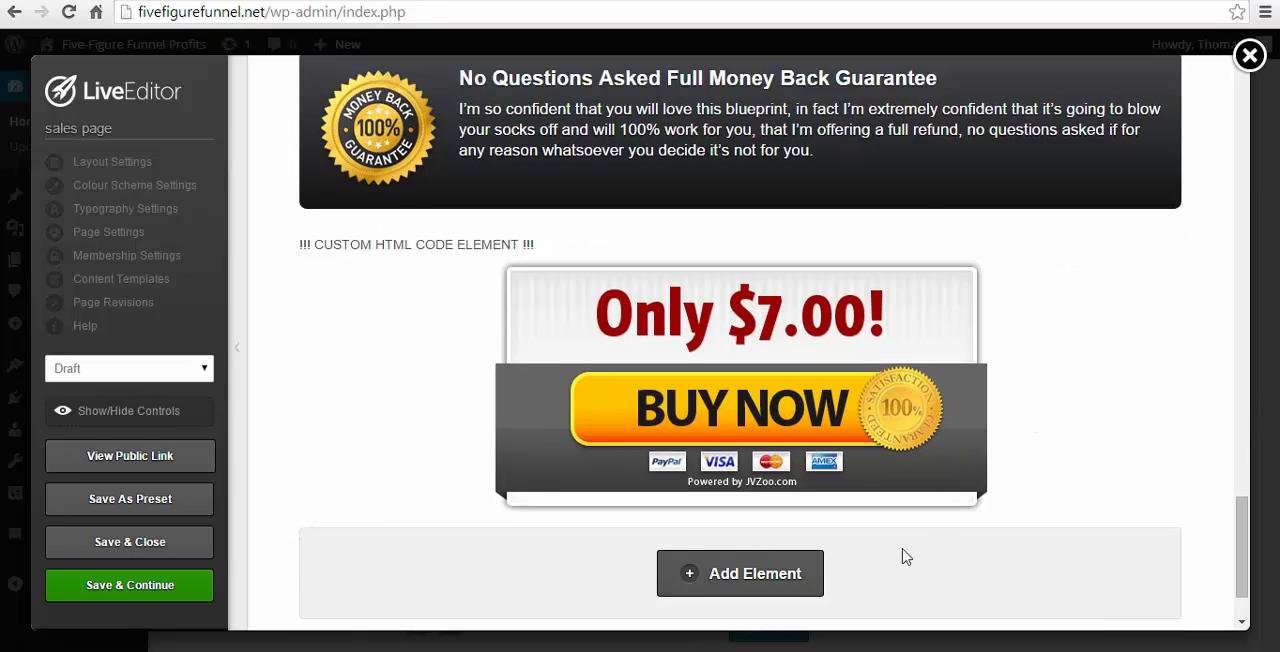
{"action": "scroll", "coordinate": [634, 480], "scroll_direction": "down", "scroll_amount": 1}
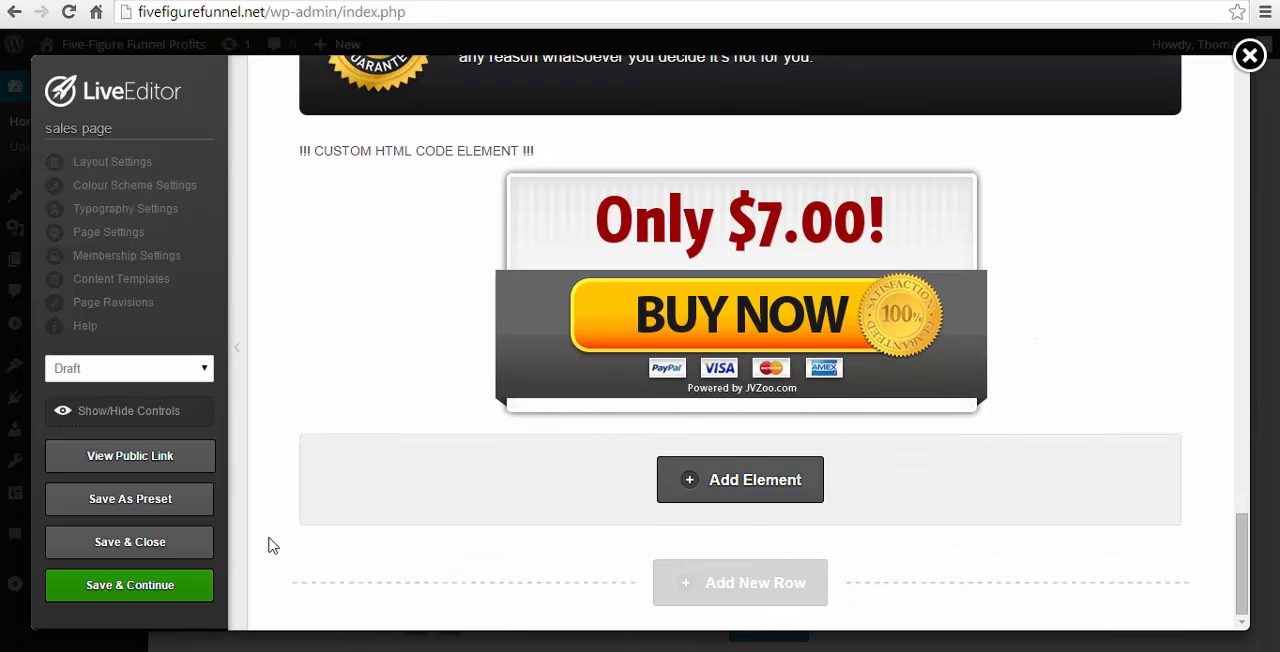
{"action": "scroll", "coordinate": [751, 515], "scroll_direction": "up", "scroll_amount": 6}
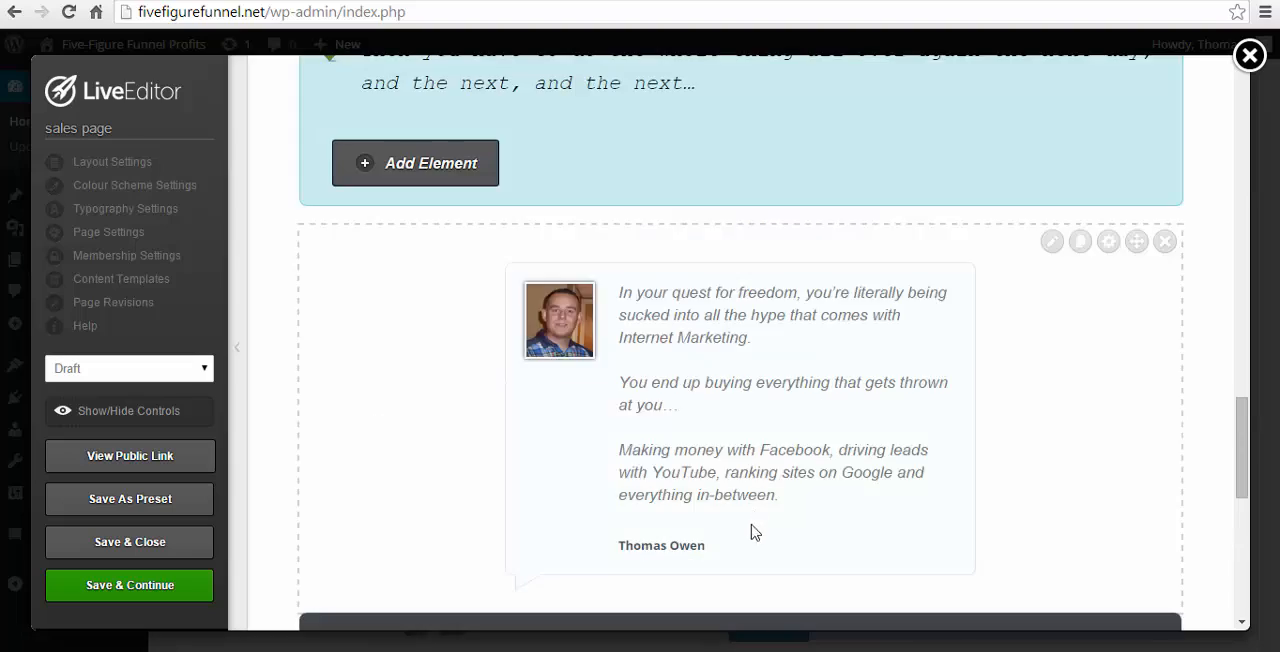
{"action": "scroll", "coordinate": [754, 532], "scroll_direction": "up", "scroll_amount": 15}
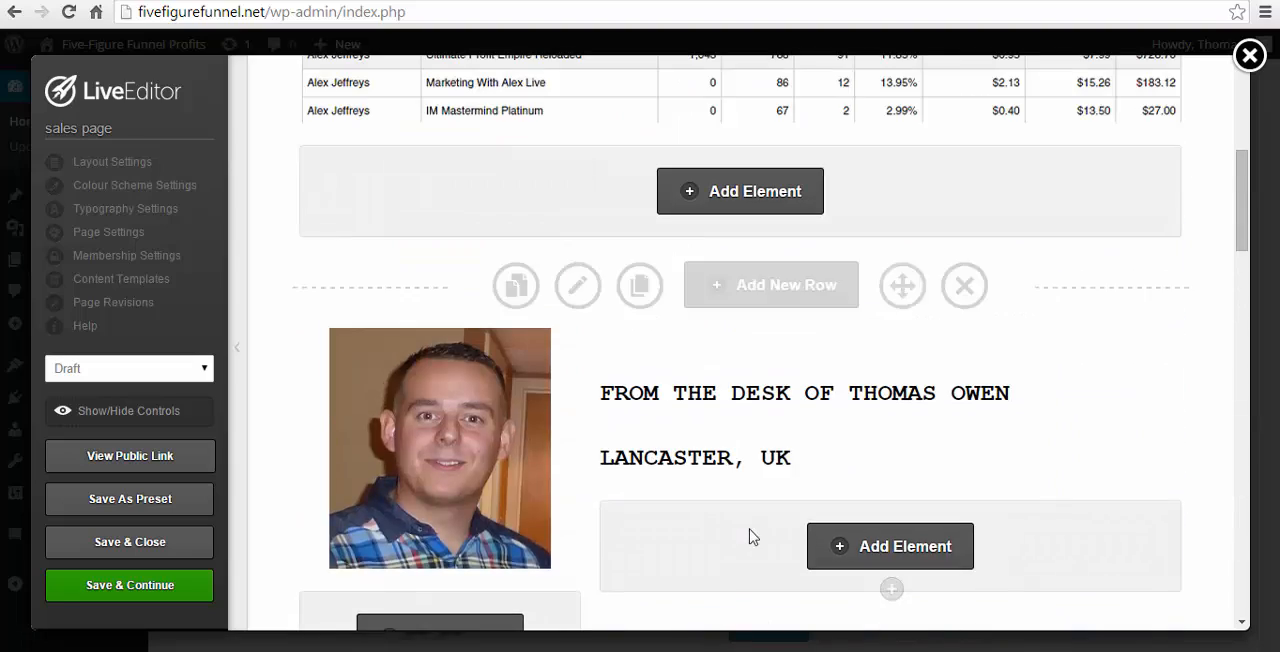
{"action": "scroll", "coordinate": [753, 537], "scroll_direction": "up", "scroll_amount": 5}
{"action": "scroll", "coordinate": [753, 530], "scroll_direction": "down", "scroll_amount": 4}
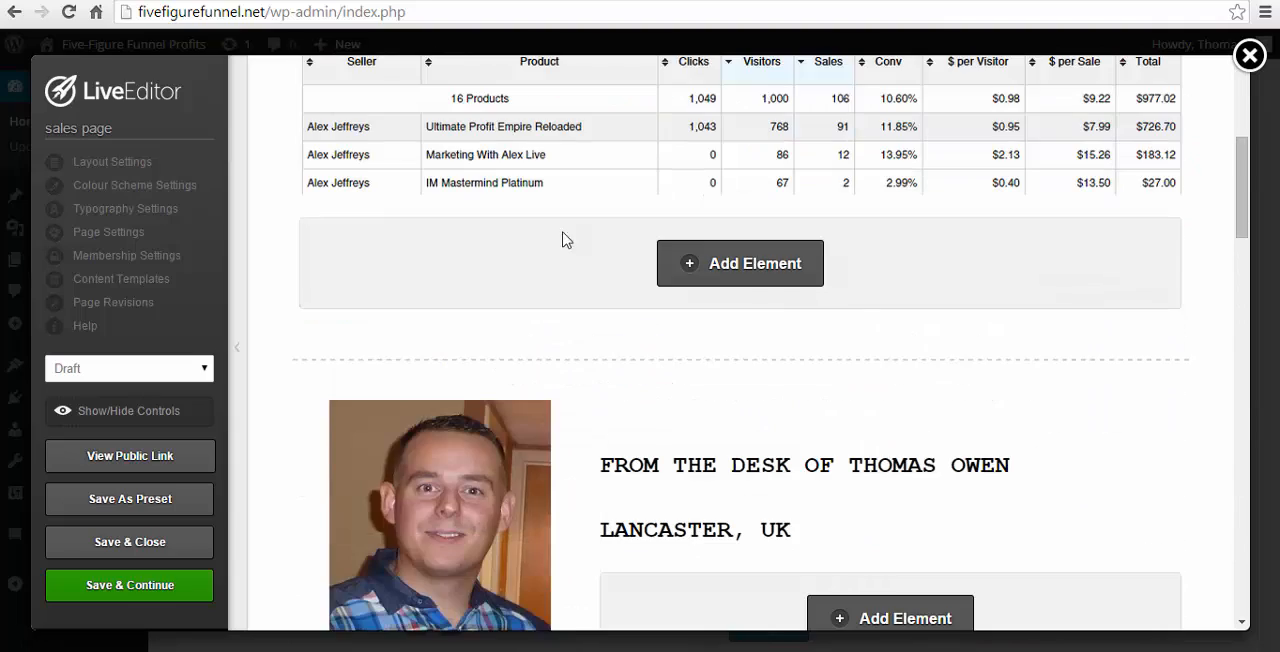
{"action": "scroll", "coordinate": [563, 240], "scroll_direction": "down", "scroll_amount": 4}
{"action": "scroll", "coordinate": [414, 317], "scroll_direction": "down", "scroll_amount": 7}
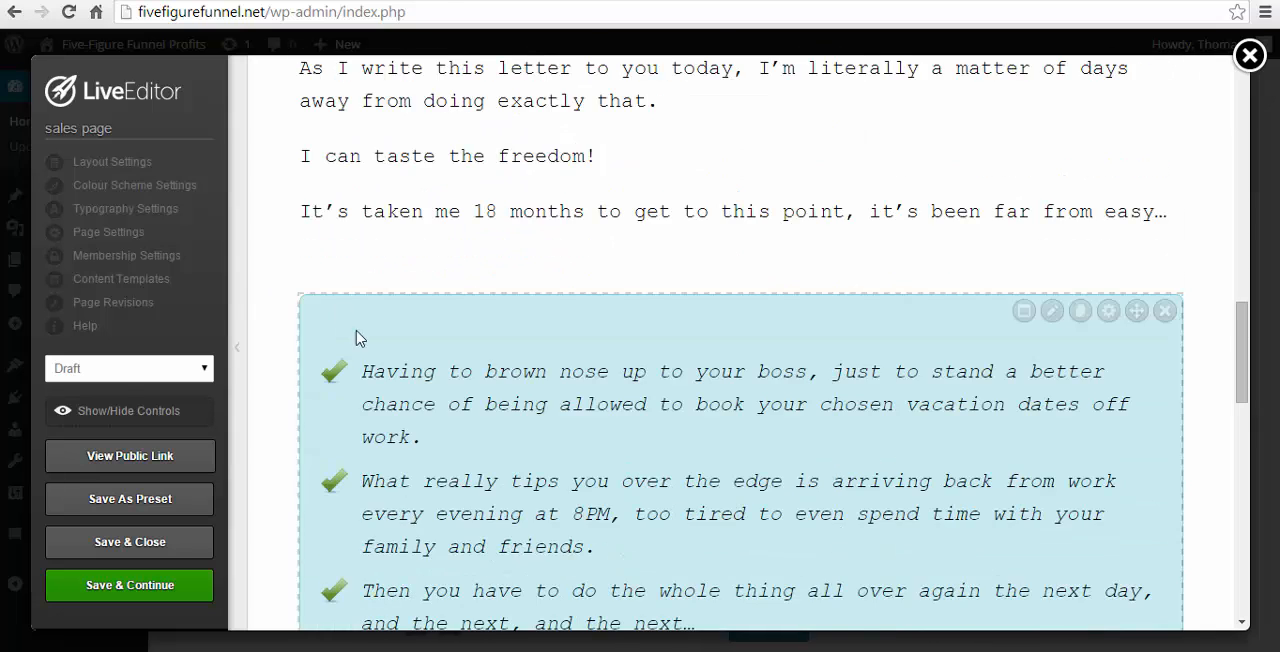
{"action": "scroll", "coordinate": [1028, 468], "scroll_direction": "down", "scroll_amount": 2}
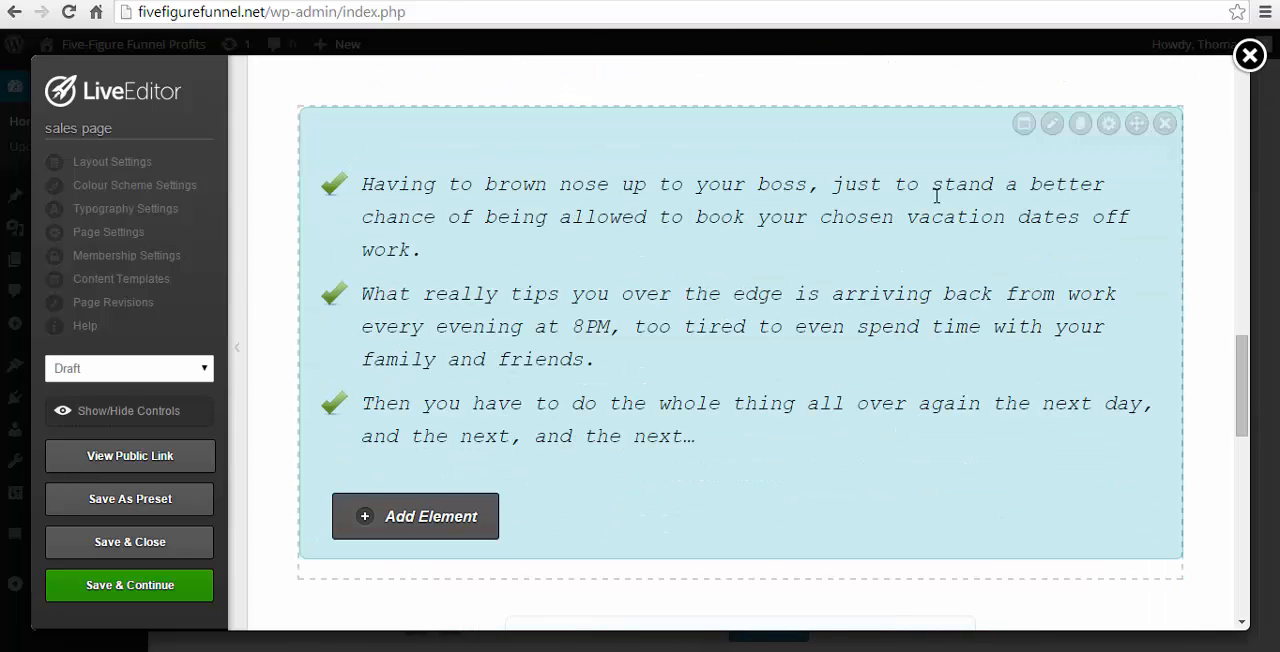
{"action": "scroll", "coordinate": [726, 398], "scroll_direction": "down", "scroll_amount": 4}
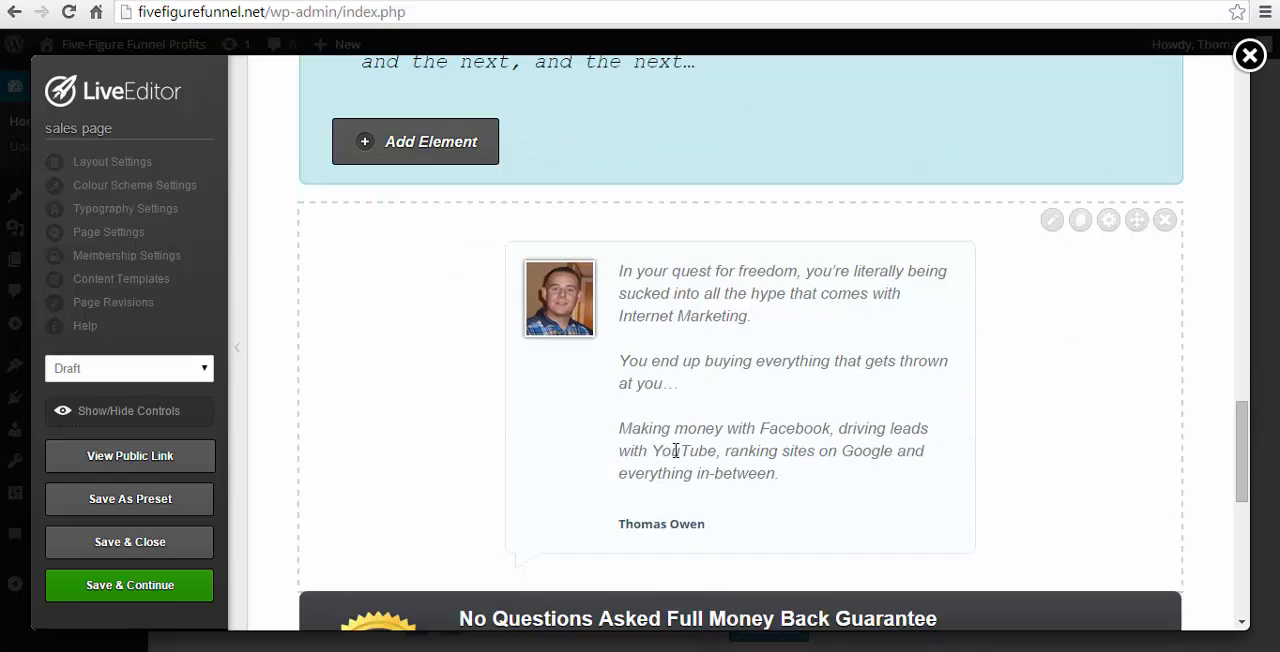
{"action": "scroll", "coordinate": [1043, 478], "scroll_direction": "down", "scroll_amount": 4}
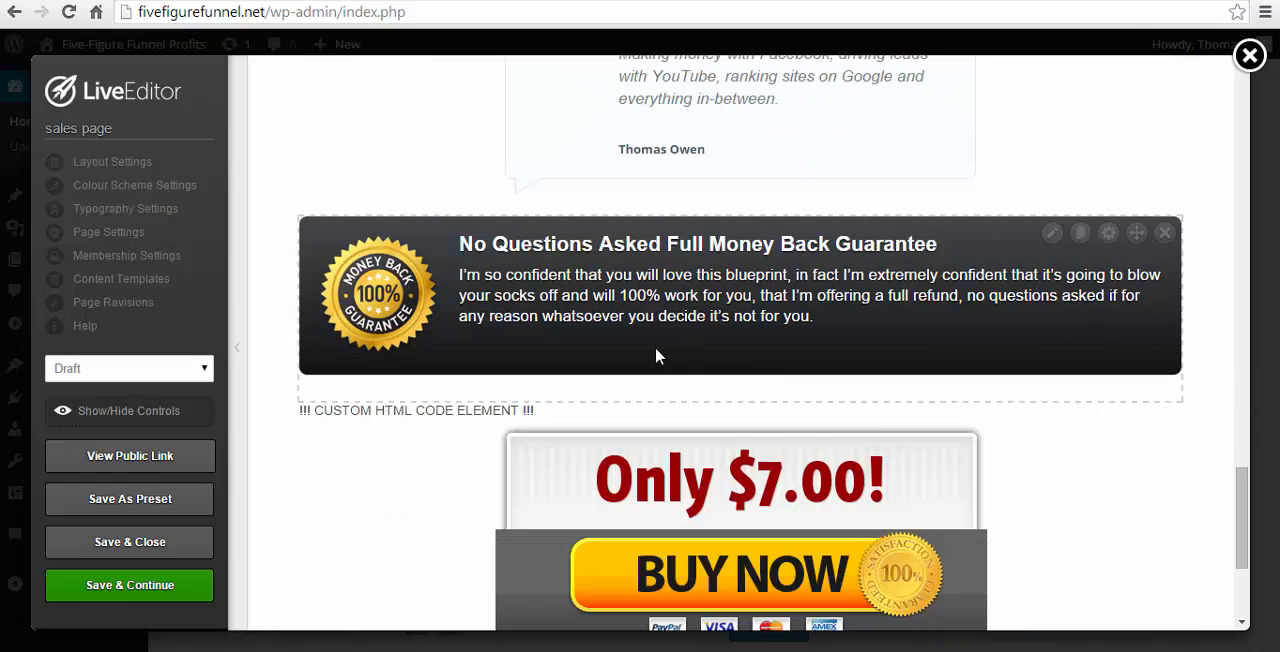
- Save the sales page and open its public preview
{"action": "scroll", "coordinate": [668, 352], "scroll_direction": "up", "scroll_amount": 2}
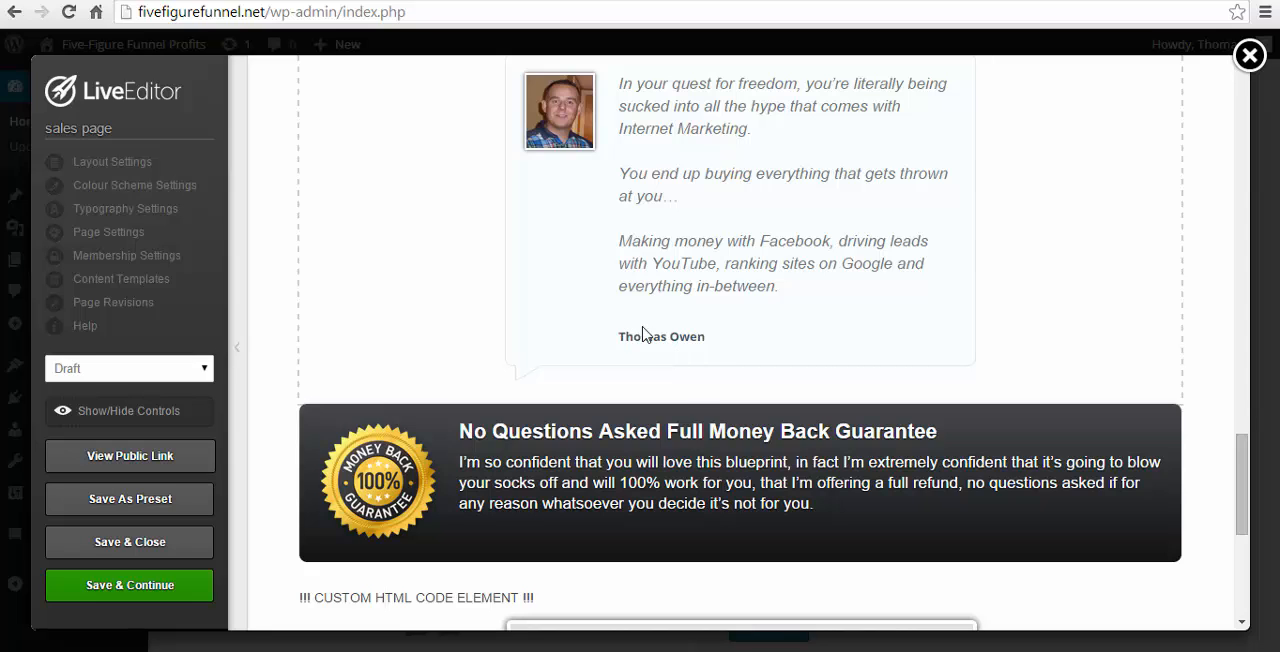
{"action": "scroll", "coordinate": [680, 300], "scroll_direction": "down", "scroll_amount": 5}
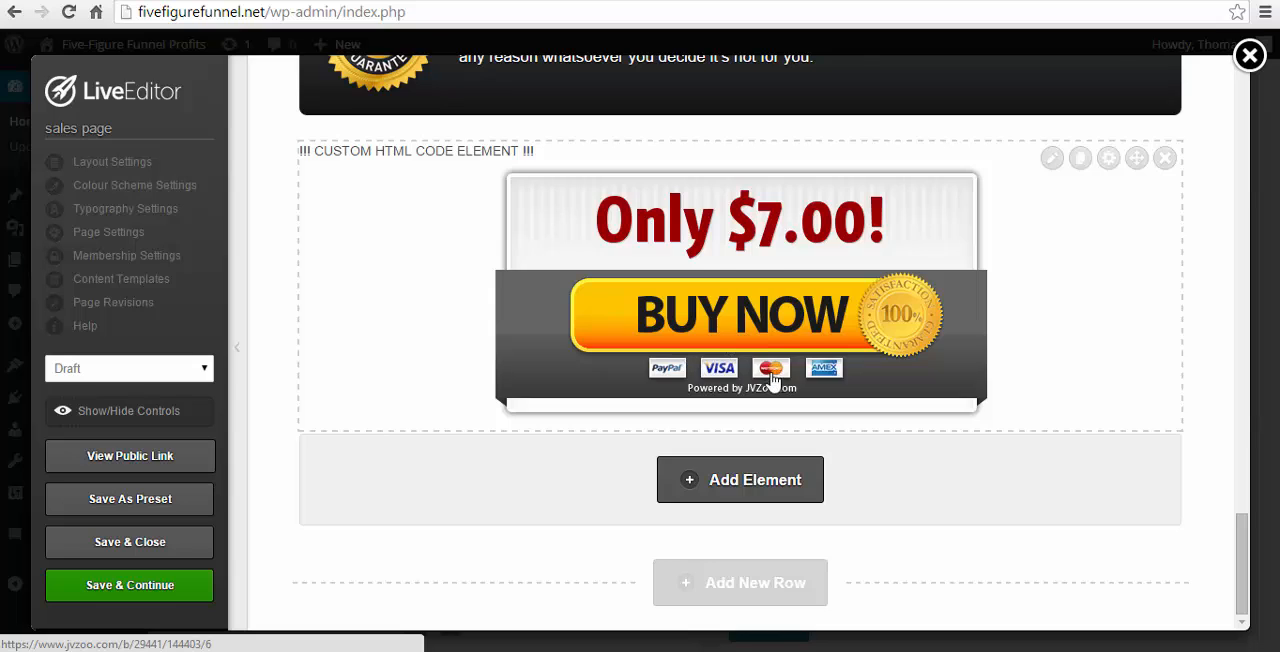
{"action": "scroll", "coordinate": [774, 385], "scroll_direction": "up", "scroll_amount": 4}
{"action": "scroll", "coordinate": [826, 365], "scroll_direction": "up", "scroll_amount": 1}
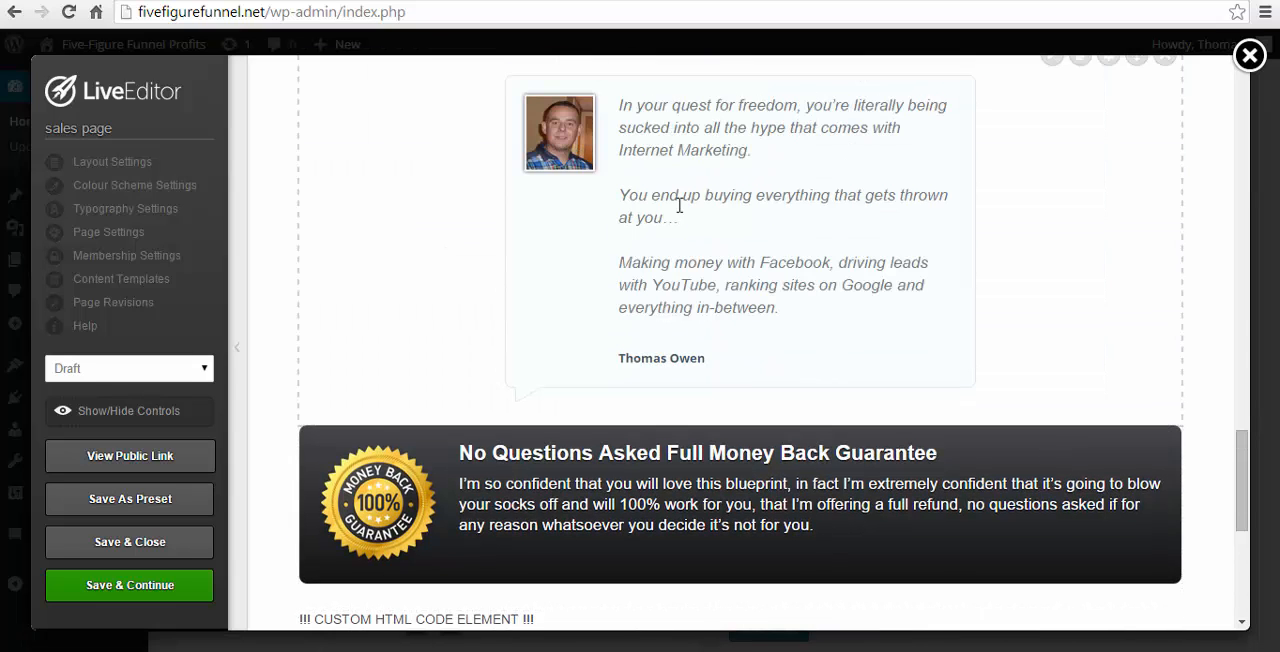
{"action": "left_click", "coordinate": [152, 588]}
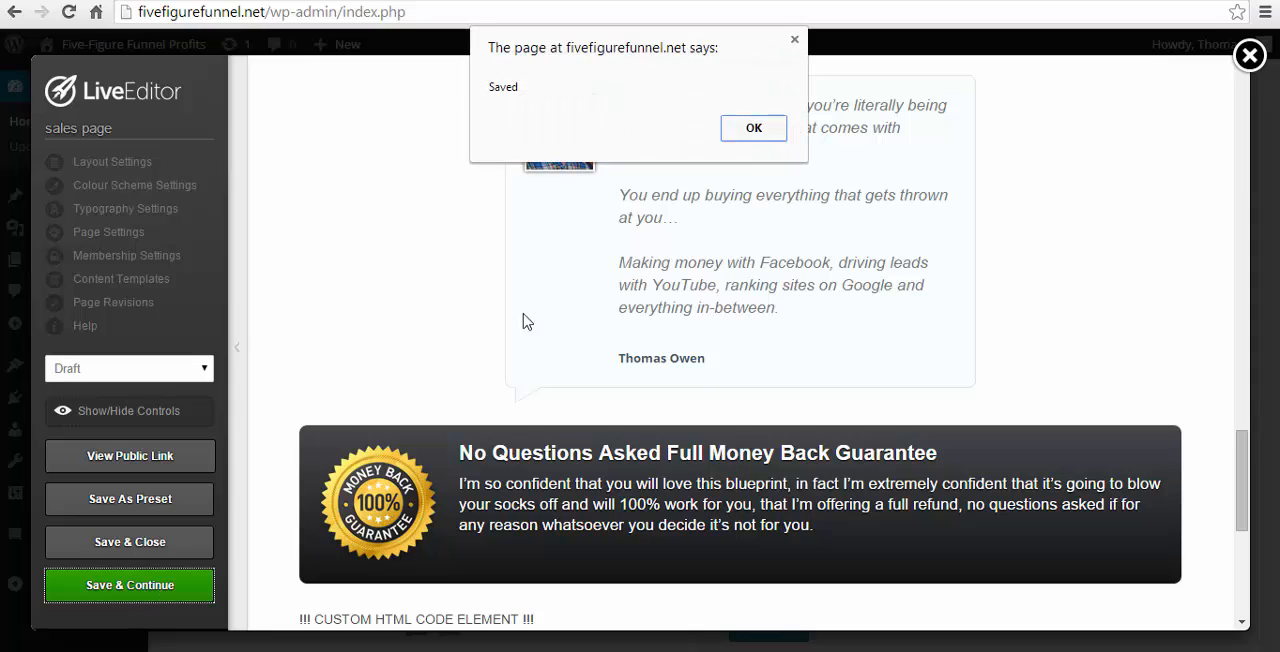
{"action": "left_click", "coordinate": [743, 128]}
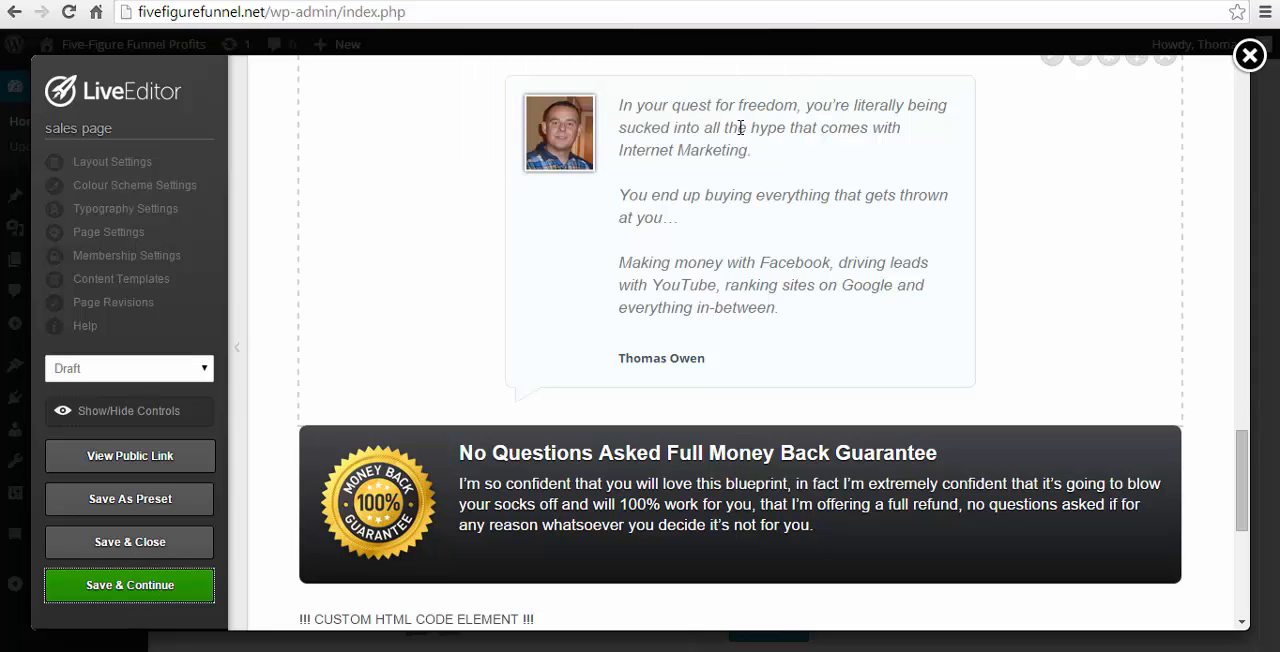
{"action": "left_click", "coordinate": [125, 465]}
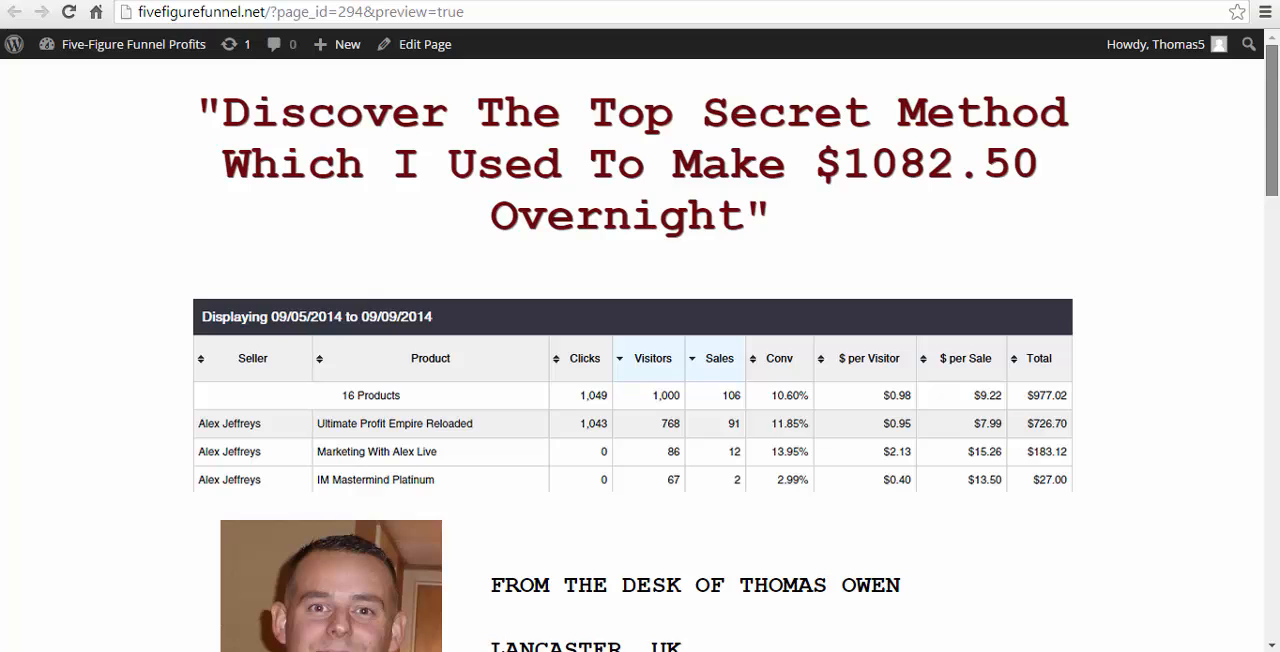
- Review the public preview from the headline and income proof through the letter, feature box, testimonial and guarantee to the buy button
{"action": "left_click_drag", "start_coordinate": [1277, 127], "coordinate": [1277, 166]}
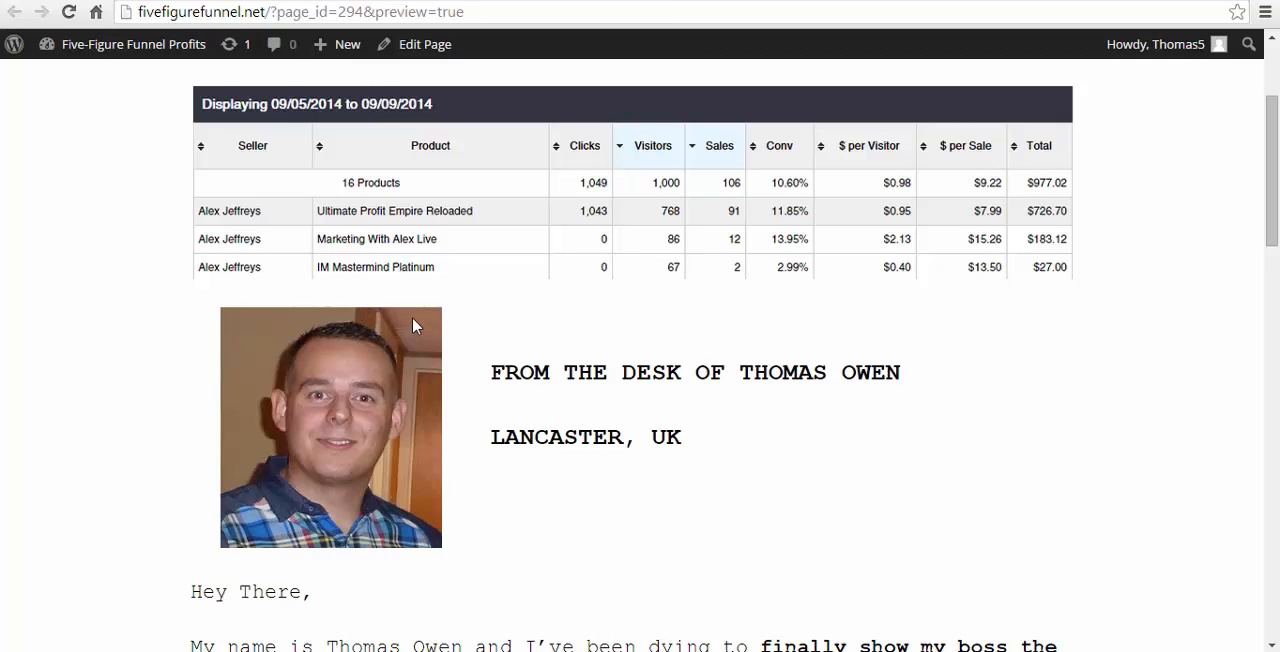
{"action": "scroll", "coordinate": [428, 326], "scroll_direction": "down", "scroll_amount": 2}
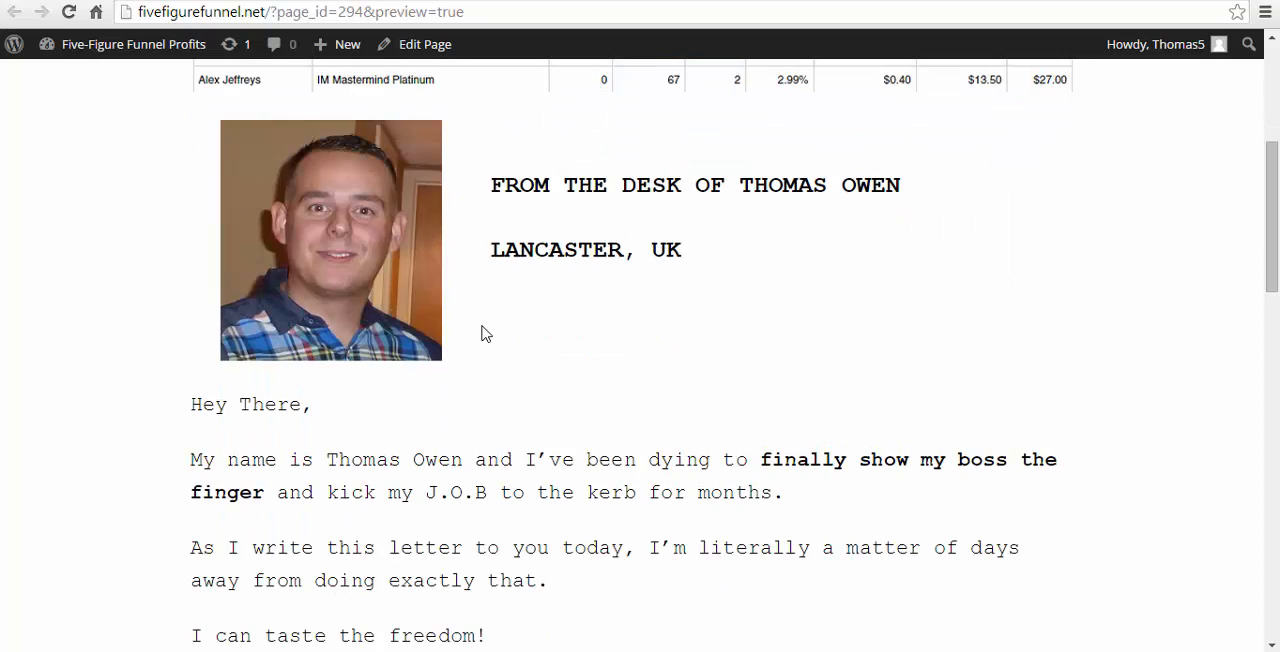
{"action": "scroll", "coordinate": [483, 331], "scroll_direction": "down", "scroll_amount": 2}
{"action": "scroll", "coordinate": [485, 332], "scroll_direction": "down", "scroll_amount": 1}
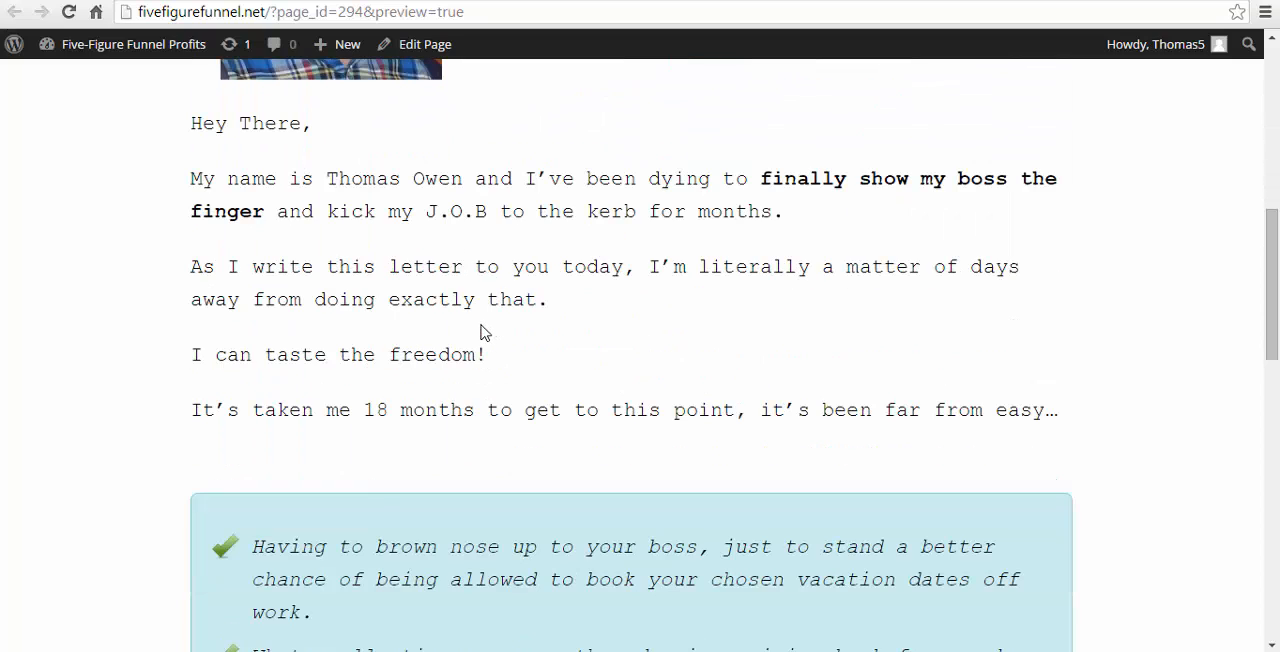
{"action": "scroll", "coordinate": [470, 332], "scroll_direction": "down", "scroll_amount": 8}
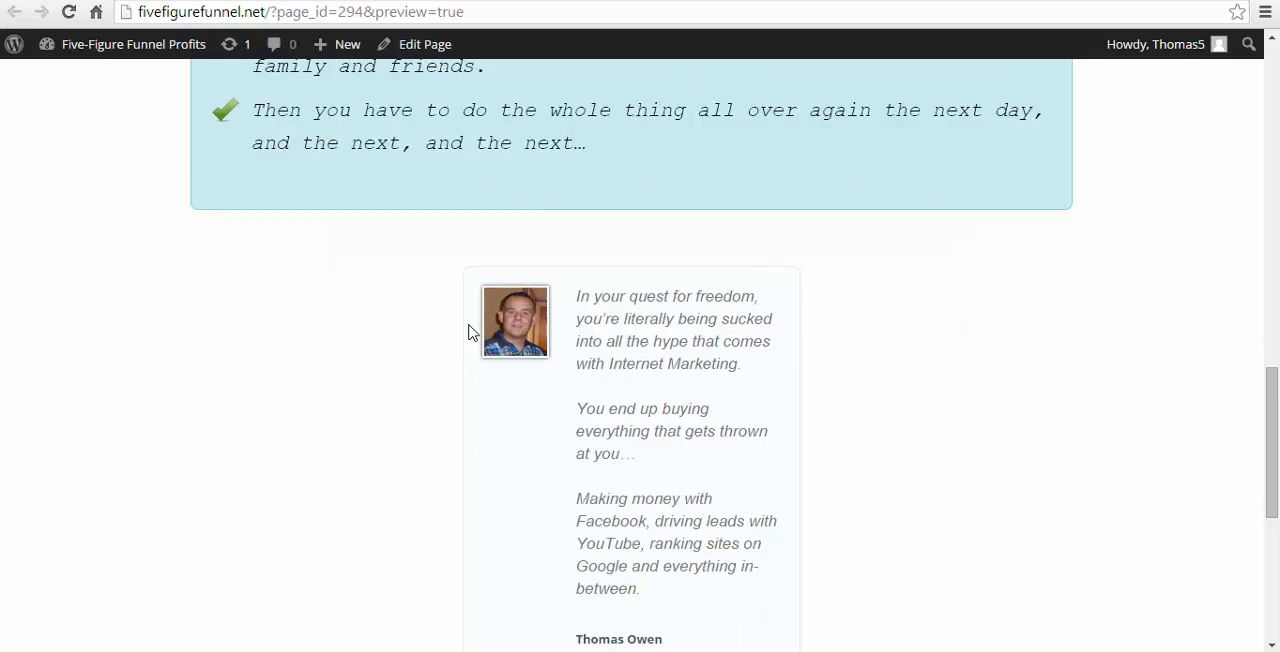
{"action": "scroll", "coordinate": [472, 331], "scroll_direction": "down", "scroll_amount": 1}
{"action": "scroll", "coordinate": [500, 320], "scroll_direction": "up", "scroll_amount": 2}
{"action": "scroll", "coordinate": [727, 405], "scroll_direction": "down", "scroll_amount": 5}
{"action": "scroll", "coordinate": [740, 410], "scroll_direction": "down", "scroll_amount": 1}
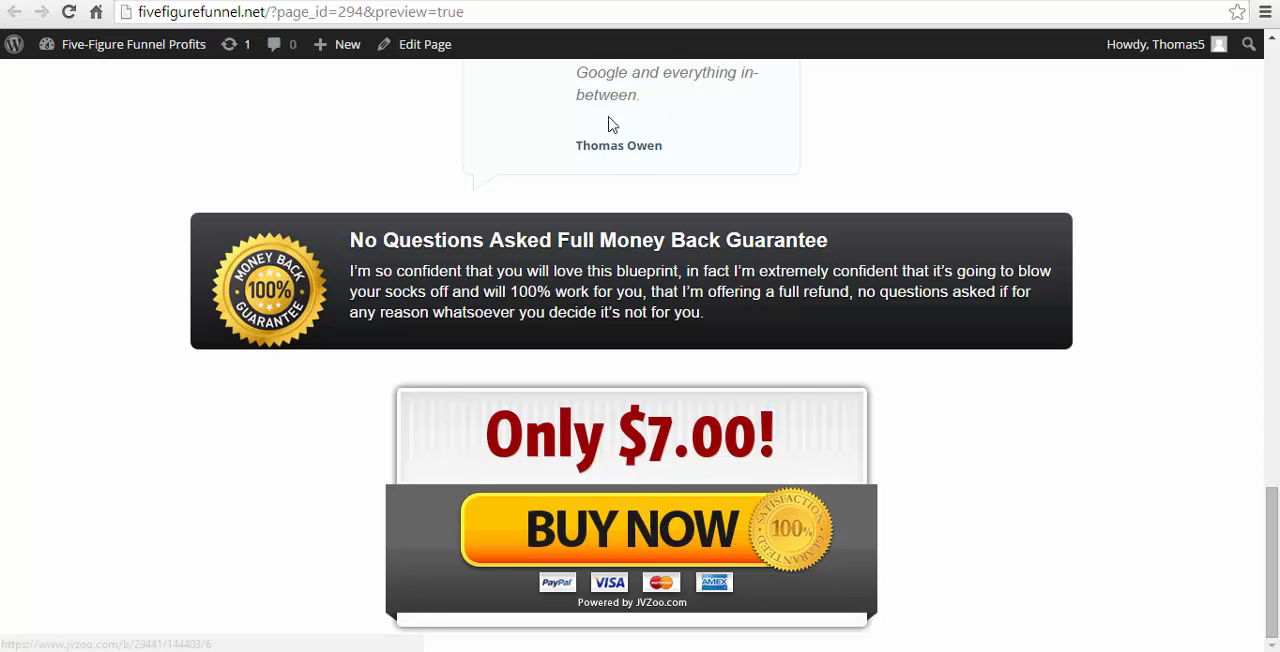
{"action": "scroll", "coordinate": [604, 363], "scroll_direction": "up", "scroll_amount": 12}
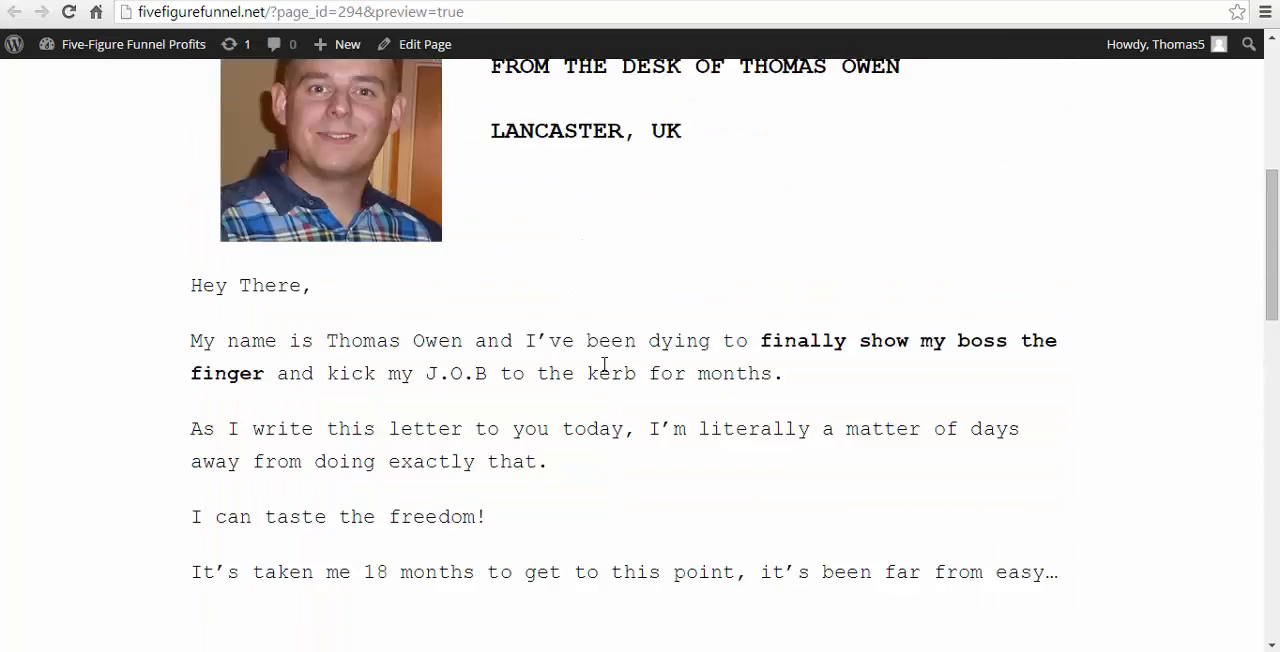
- Test the preview's exit redirect by attempting to leave and choosing to stay, and close the redirected page to return to the LiveEditor
{"action": "left_click", "coordinate": [543, 0]}
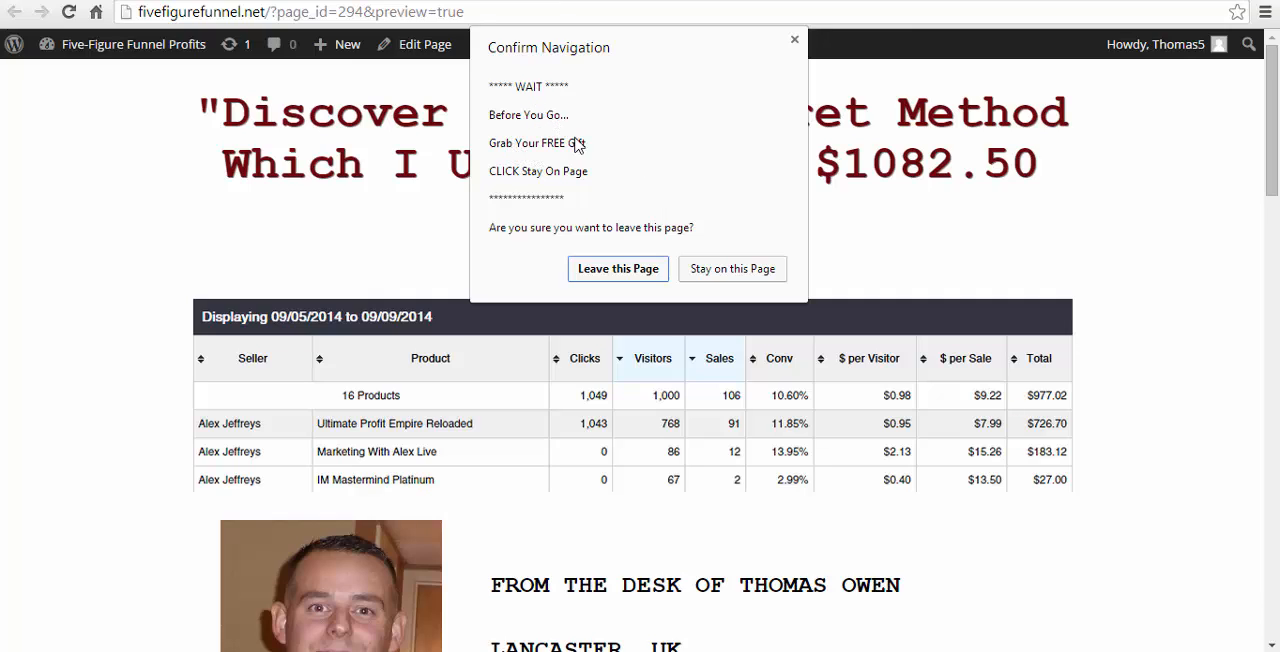
{"action": "left_click", "coordinate": [738, 272]}
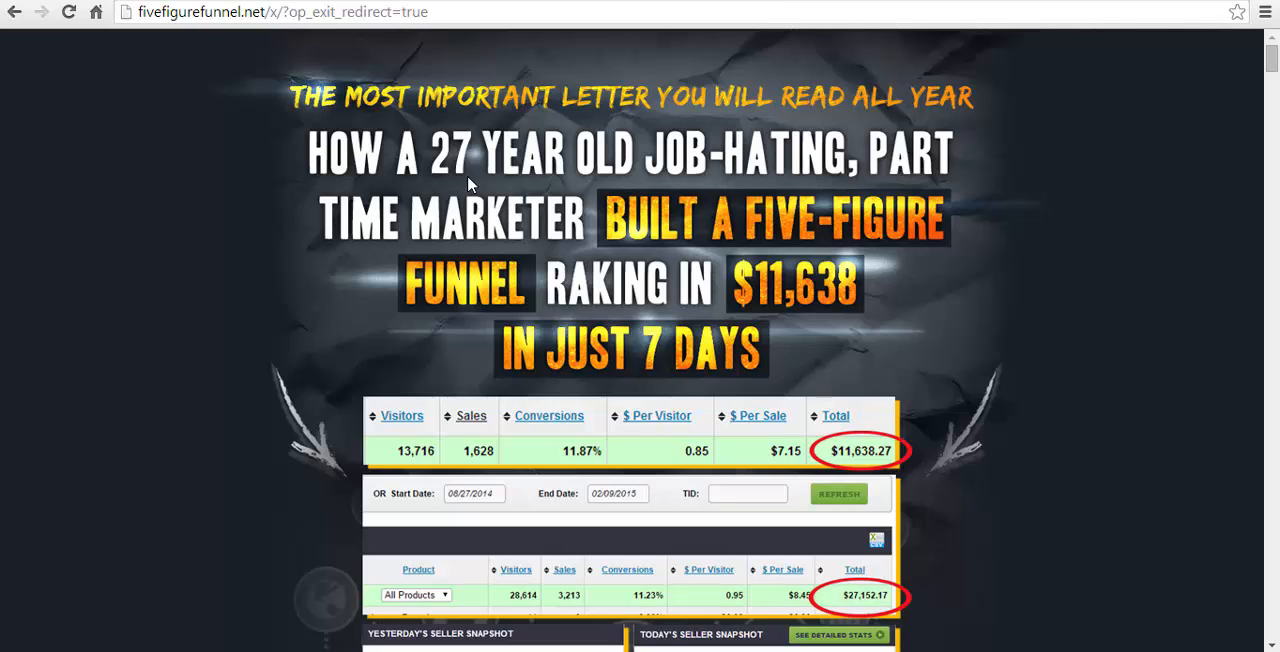
{"action": "key", "text": "ctrl+w"}
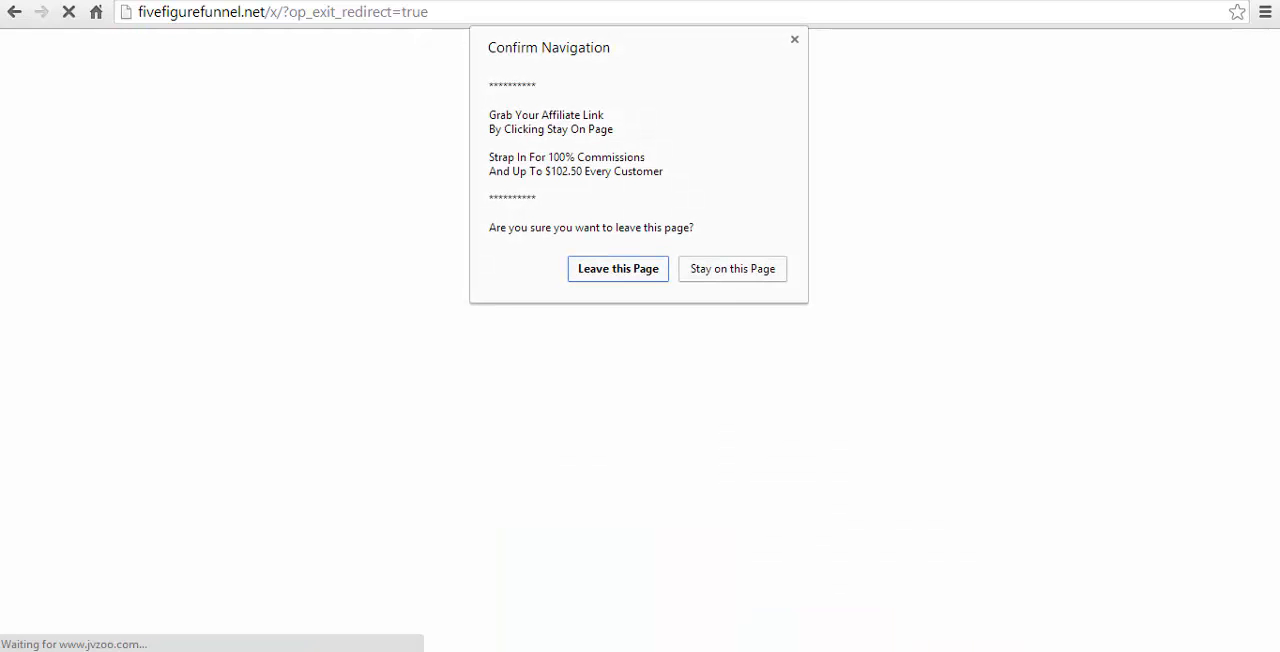
{"action": "left_click", "coordinate": [646, 270]}
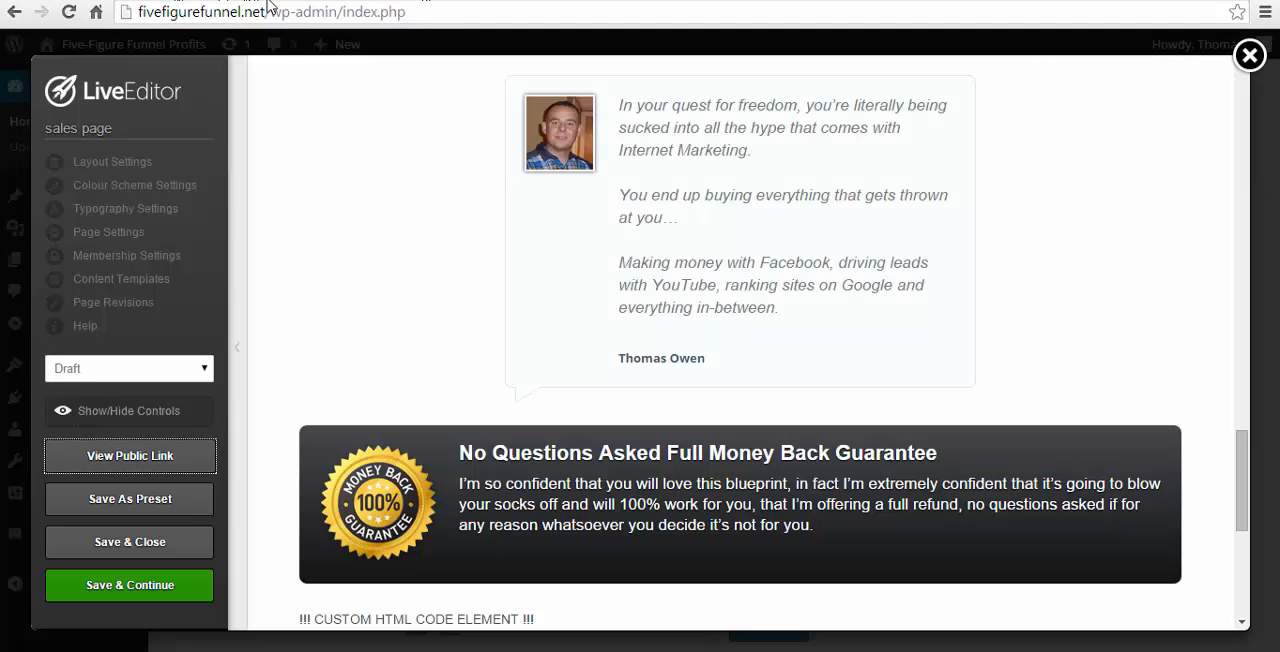
- Look over the upper part of the draft, and examine the headlines, images, income proof and bullets on the sales page at fivefigurefunnel.net/x/
{"action": "scroll", "coordinate": [448, 380], "scroll_direction": "up", "scroll_amount": 4}
{"action": "scroll", "coordinate": [448, 405], "scroll_direction": "up", "scroll_amount": 15}
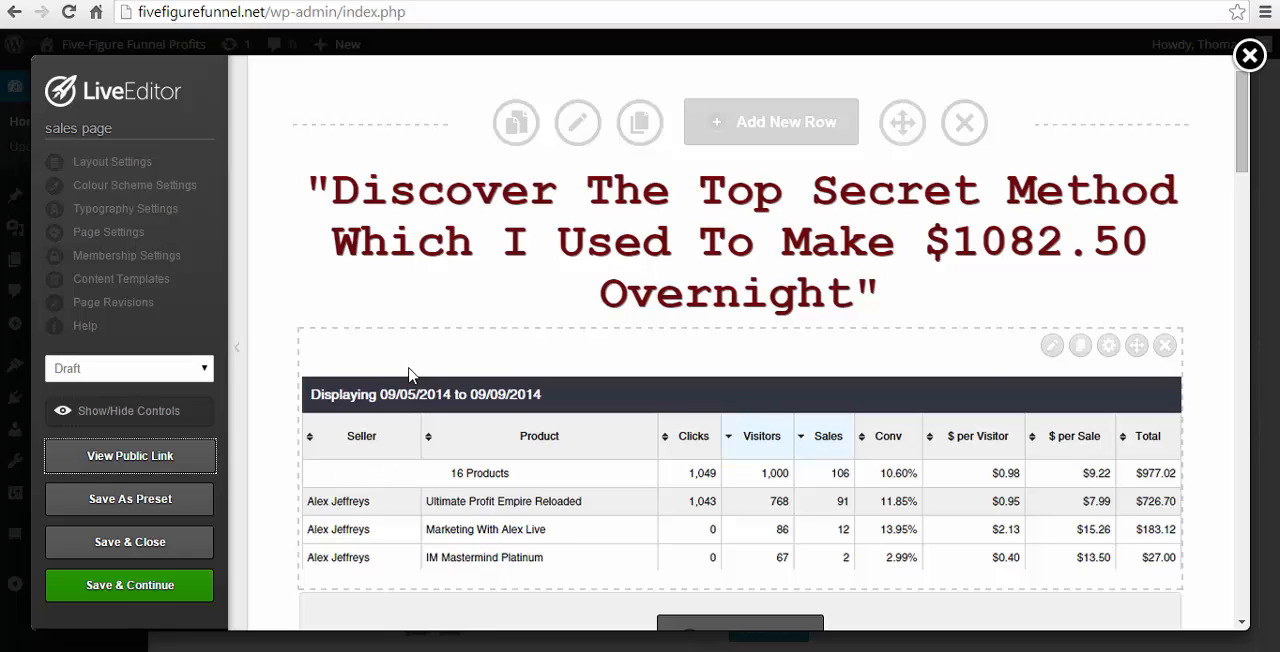
{"action": "scroll", "coordinate": [463, 375], "scroll_direction": "down", "scroll_amount": 4}
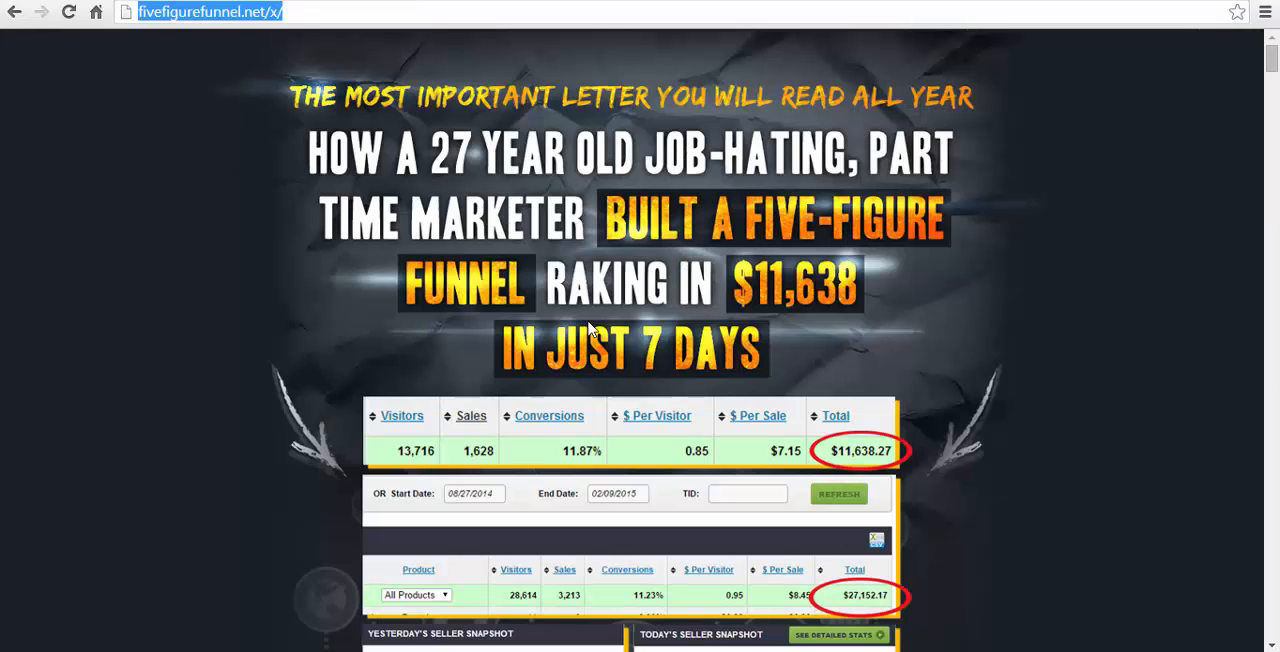
{"action": "scroll", "coordinate": [590, 330], "scroll_direction": "down", "scroll_amount": 8}
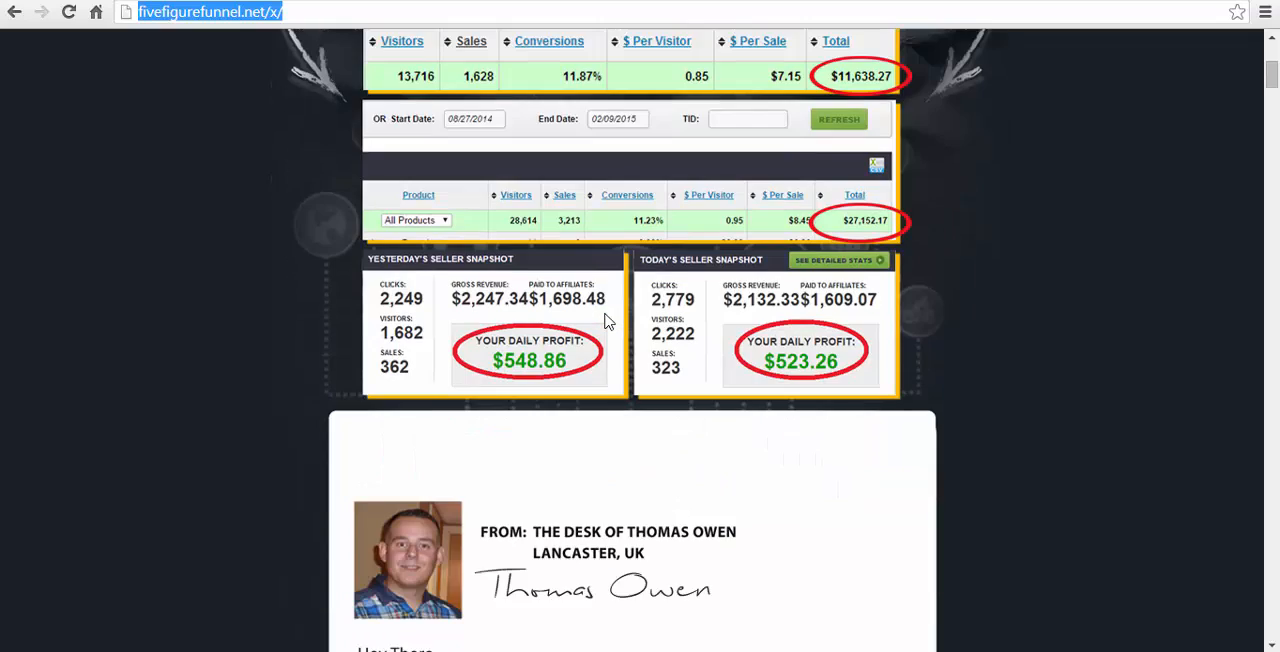
{"action": "scroll", "coordinate": [608, 322], "scroll_direction": "down", "scroll_amount": 6}
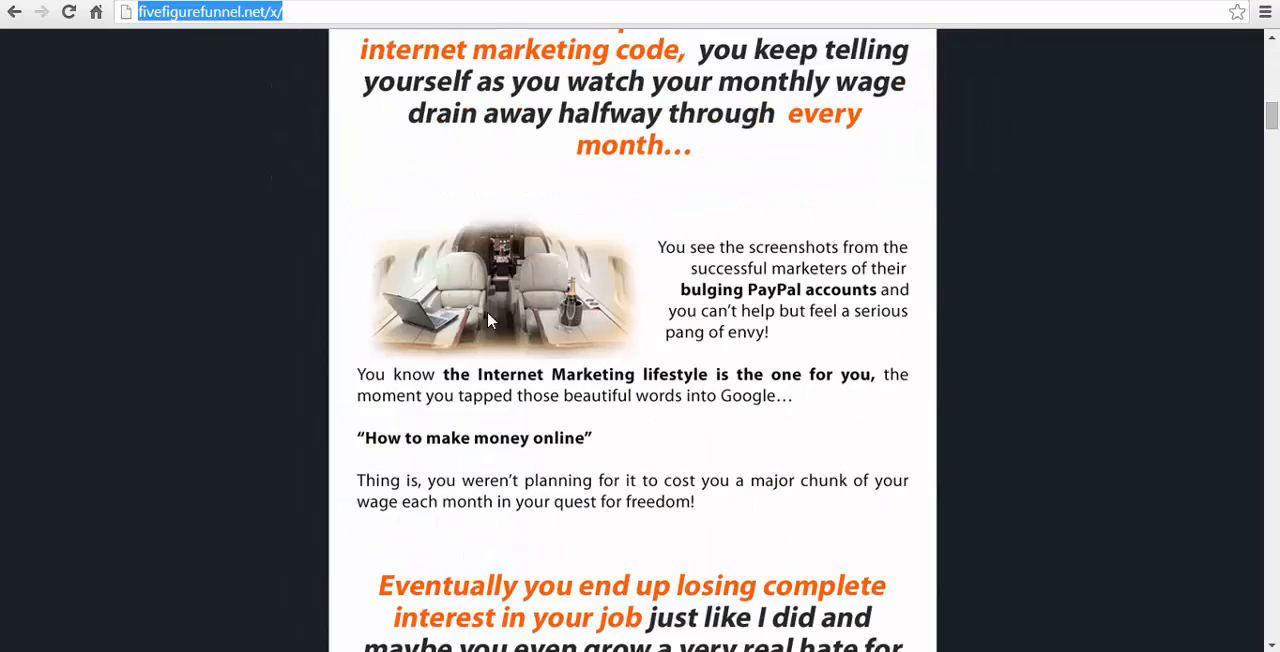
{"action": "scroll", "coordinate": [606, 326], "scroll_direction": "down", "scroll_amount": 6}
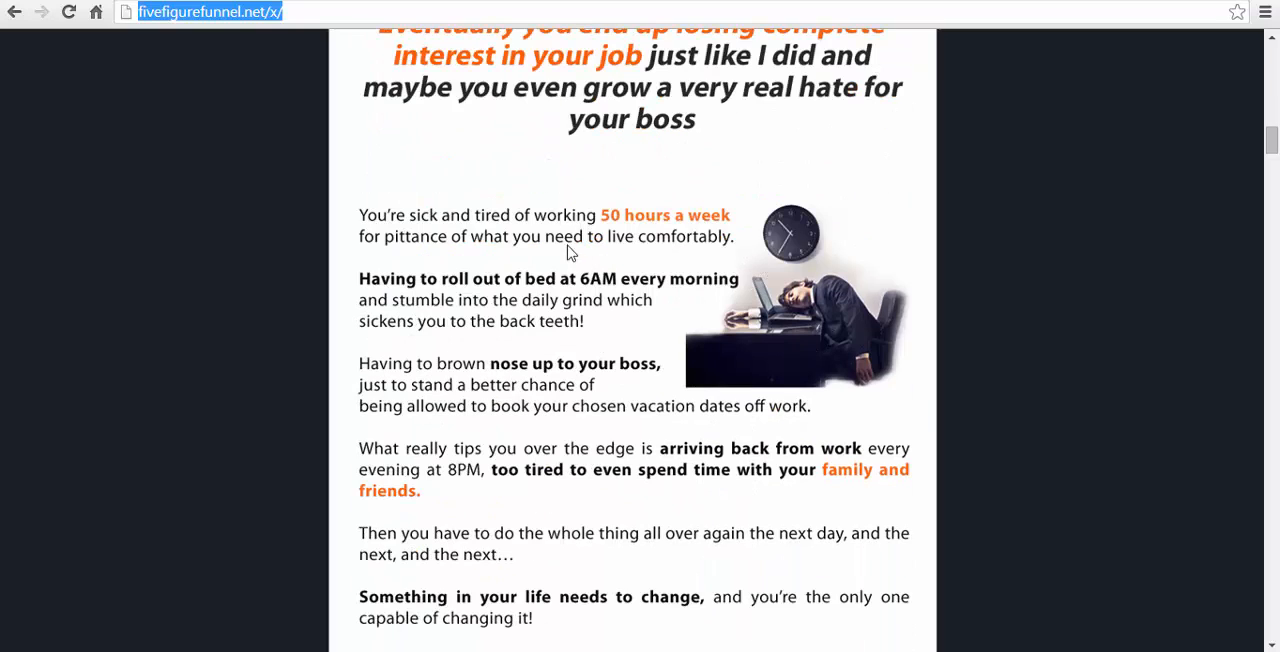
{"action": "scroll", "coordinate": [872, 314], "scroll_direction": "down", "scroll_amount": 7}
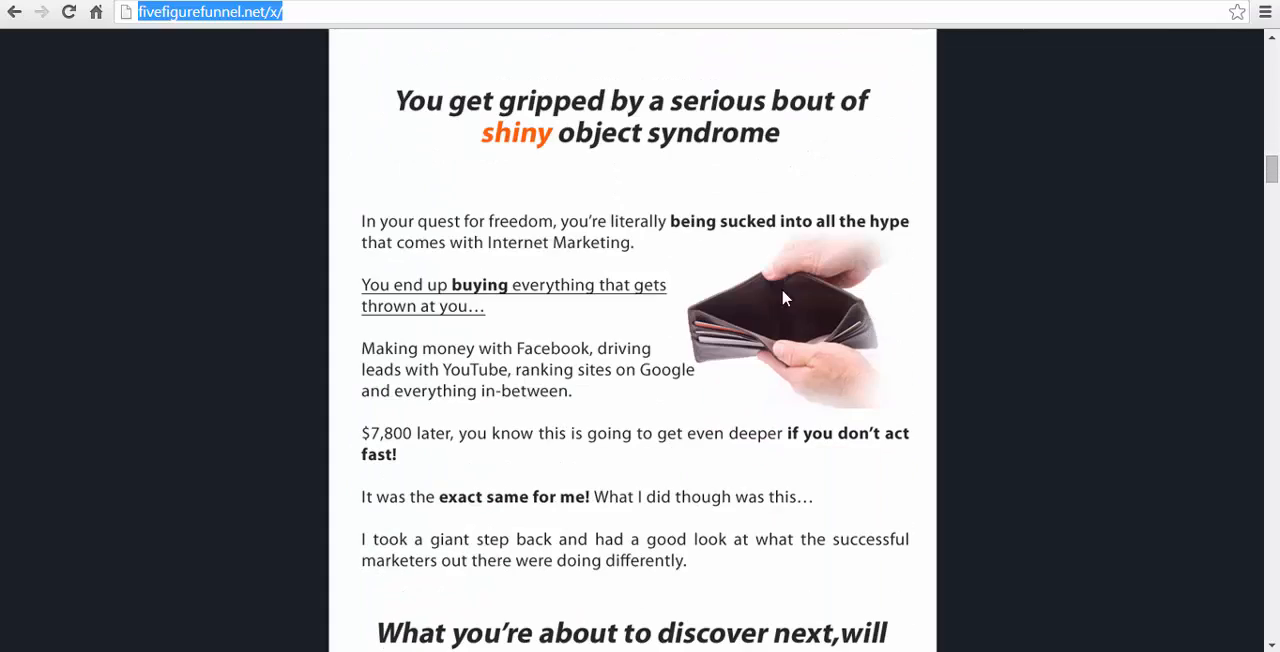
{"action": "scroll", "coordinate": [814, 318], "scroll_direction": "down", "scroll_amount": 1}
{"action": "scroll", "coordinate": [816, 327], "scroll_direction": "down", "scroll_amount": 20}
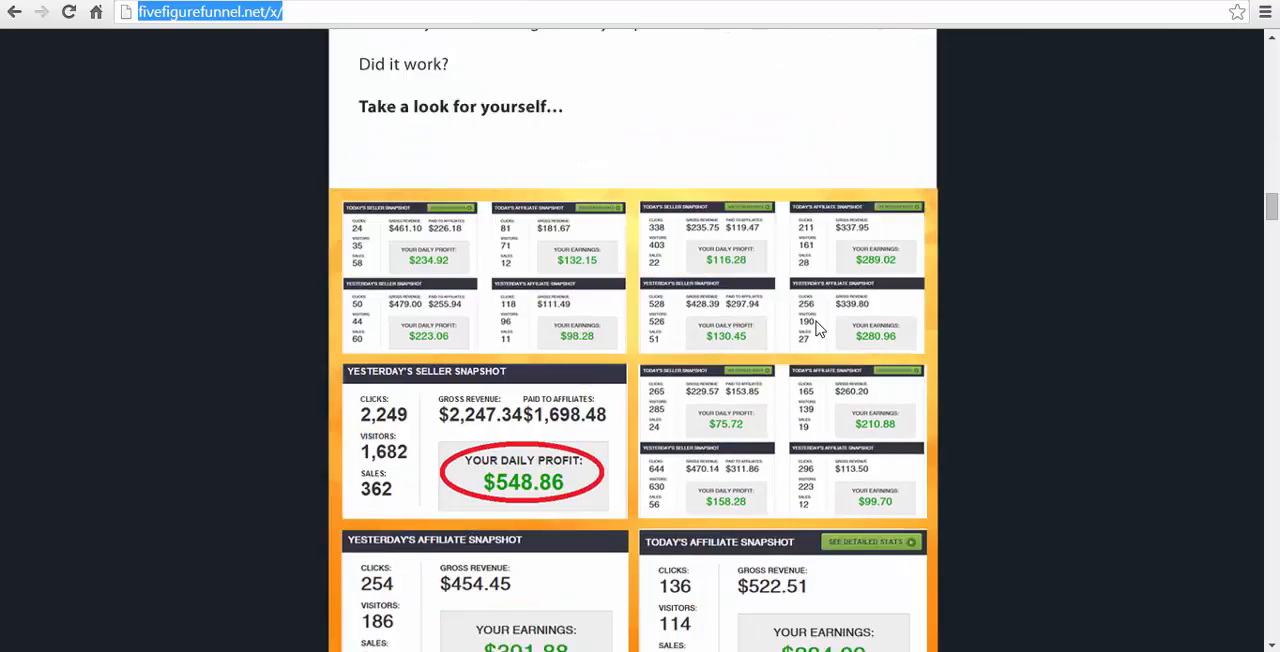
{"action": "scroll", "coordinate": [816, 328], "scroll_direction": "down", "scroll_amount": 5}
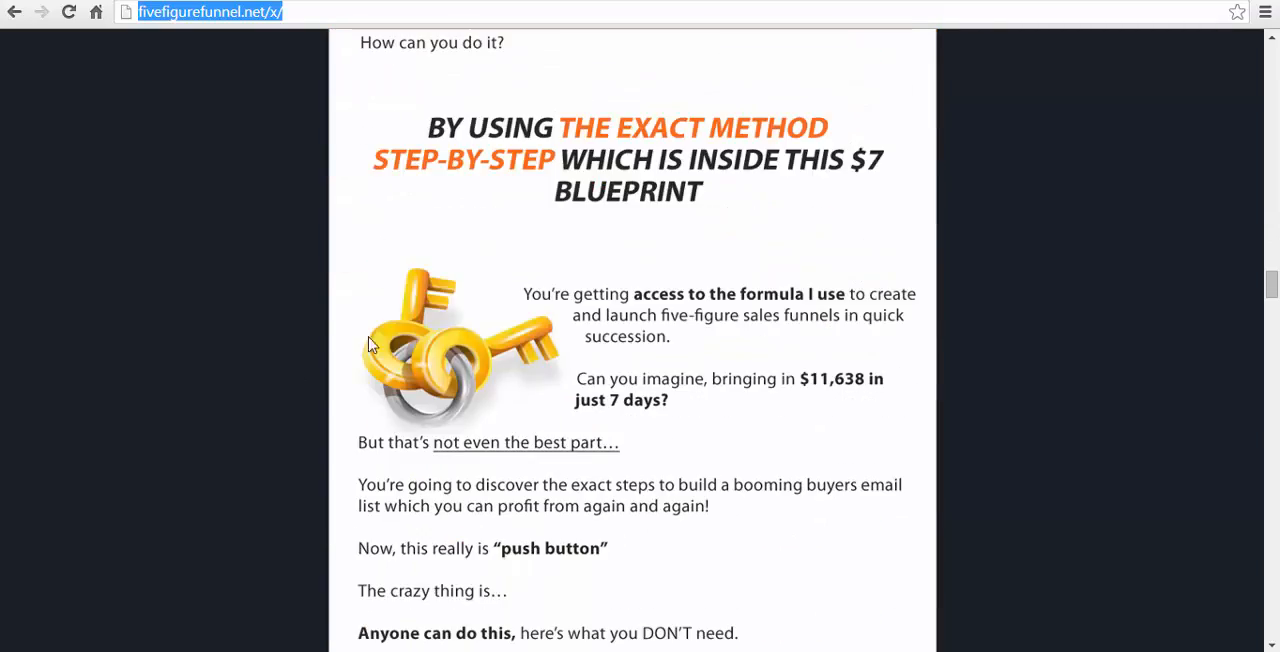
{"action": "scroll", "coordinate": [725, 298], "scroll_direction": "down", "scroll_amount": 20}
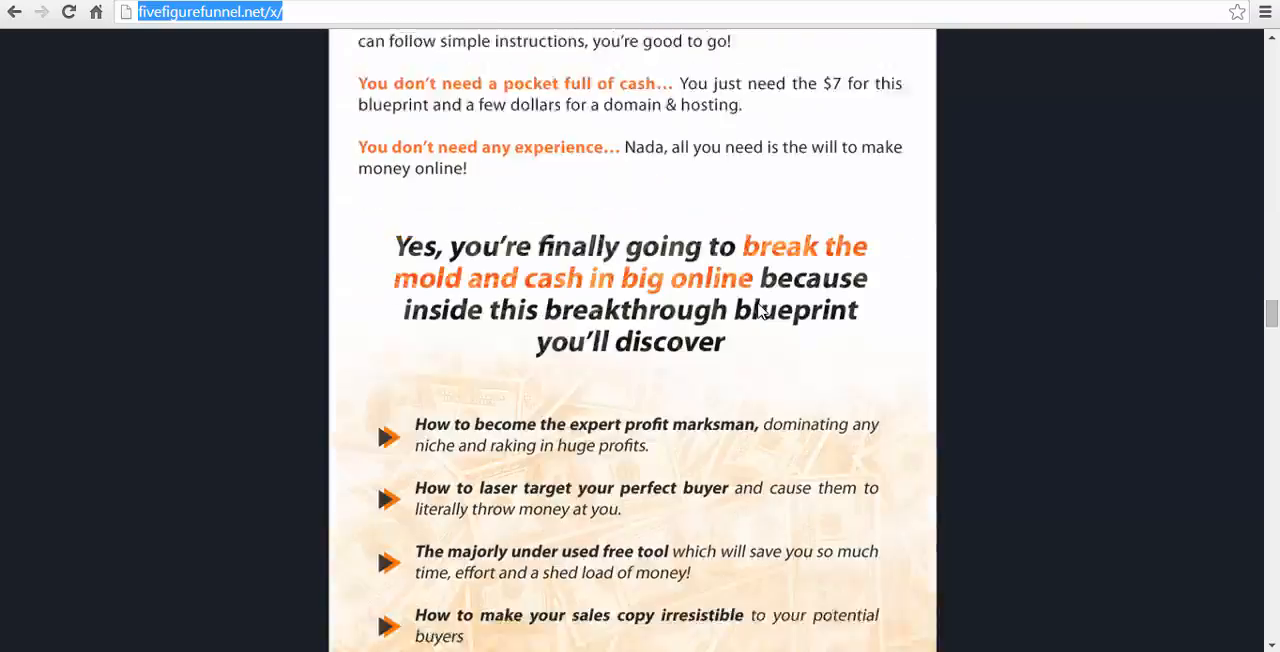
{"action": "scroll", "coordinate": [758, 310], "scroll_direction": "up", "scroll_amount": 20}
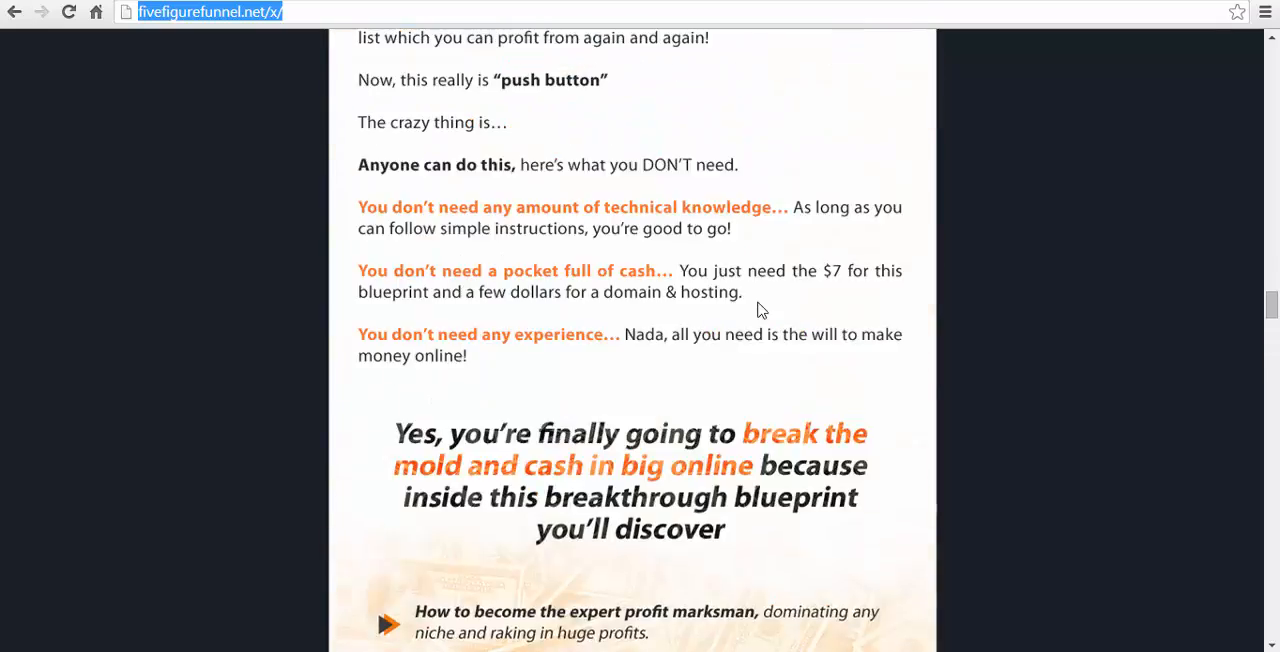
{"action": "scroll", "coordinate": [758, 310], "scroll_direction": "up", "scroll_amount": 20}
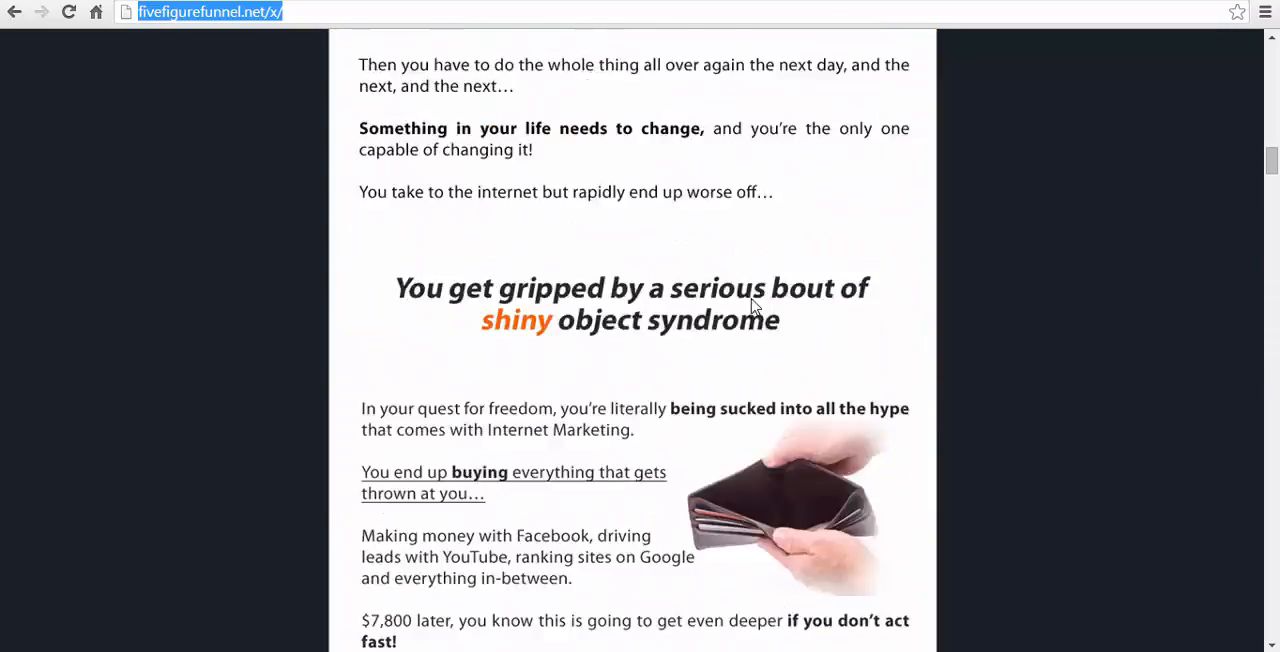
{"action": "scroll", "coordinate": [753, 307], "scroll_direction": "up", "scroll_amount": 4}
{"action": "scroll", "coordinate": [751, 466], "scroll_direction": "down", "scroll_amount": 4}
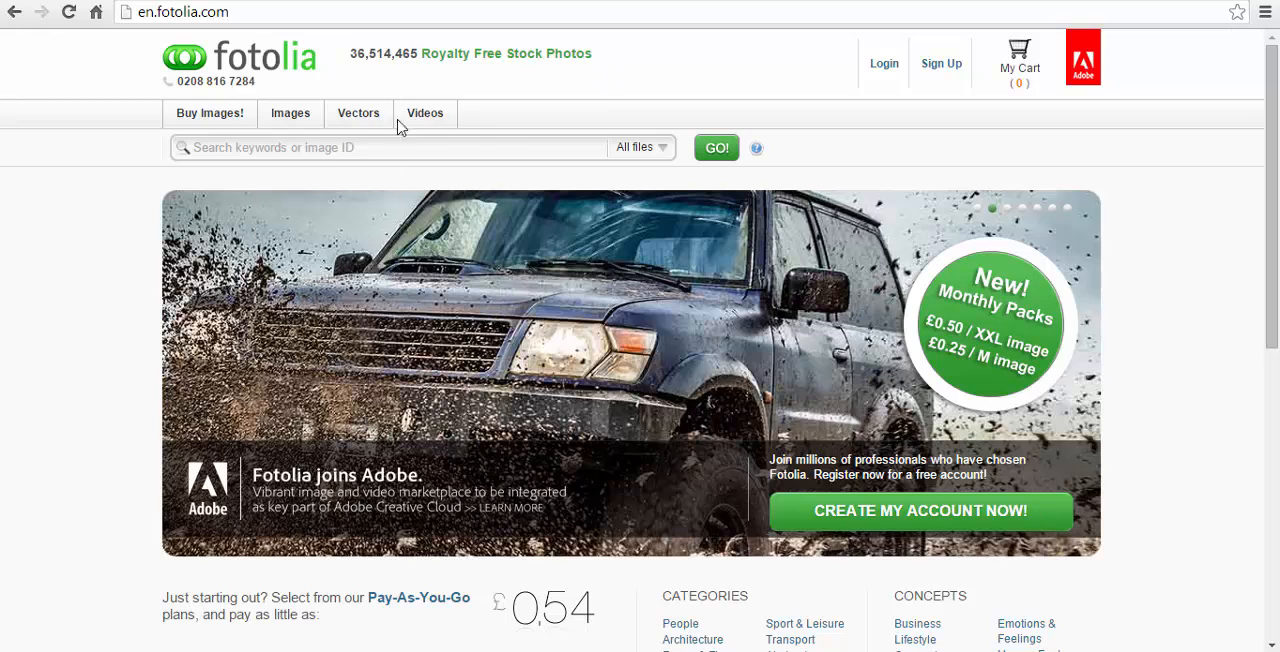
- Look at the image collections offered on the Fotolia stock photo site
{"action": "mouse_move", "coordinate": [273, 118]}
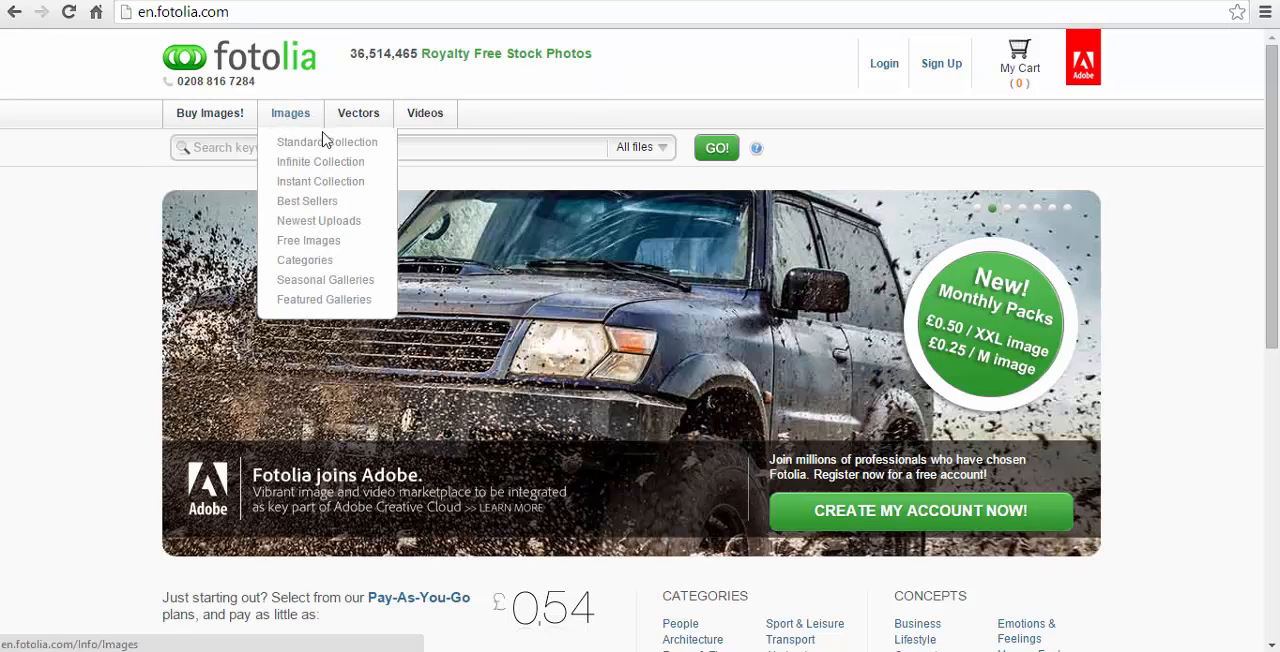